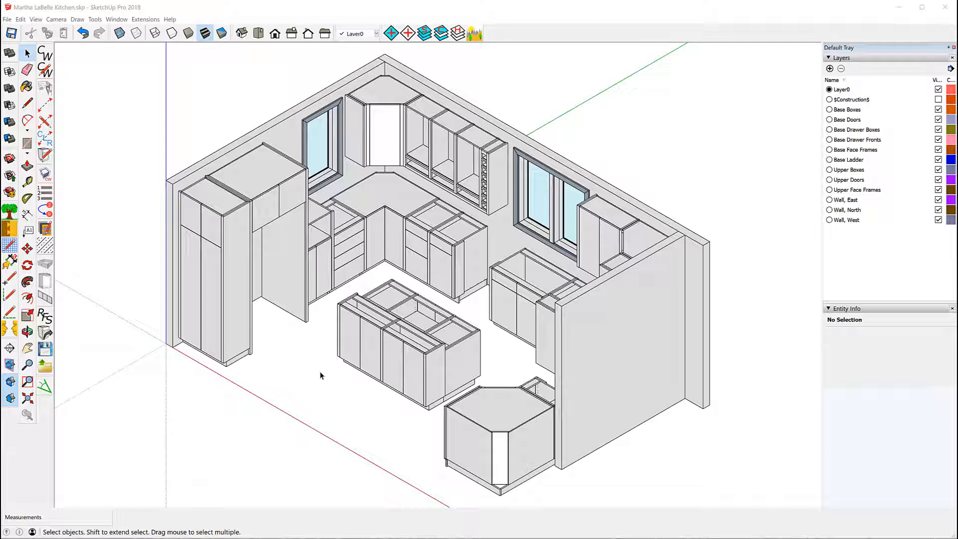
# Step: Examine the kitchen model from both sides, including the open upper cabinets beside the double window and the narrow upper cabinet's top joints
pyautogui.moveTo(240, 205); pyautogui.dragTo(736, 217, button='middle')
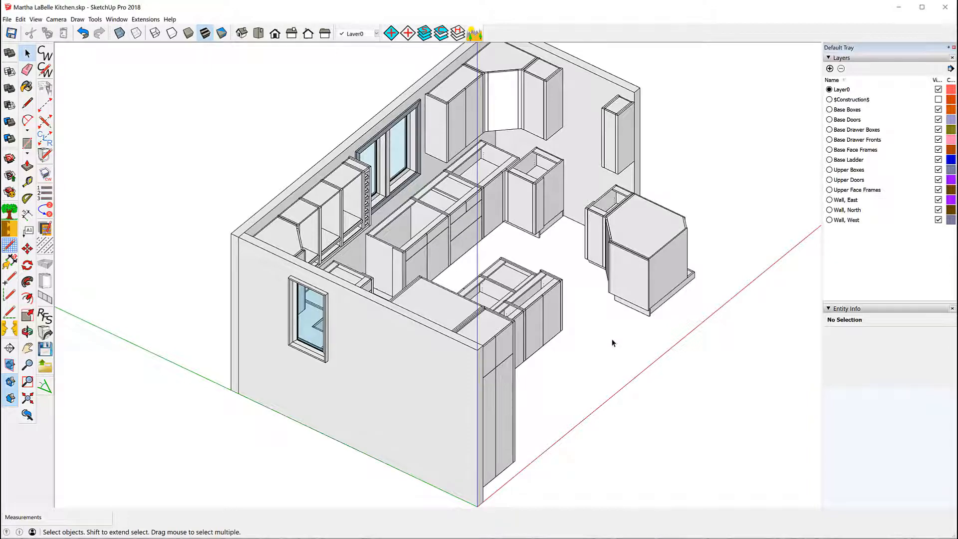
pyautogui.moveTo(614, 338); pyautogui.dragTo(118, 214, button='middle')
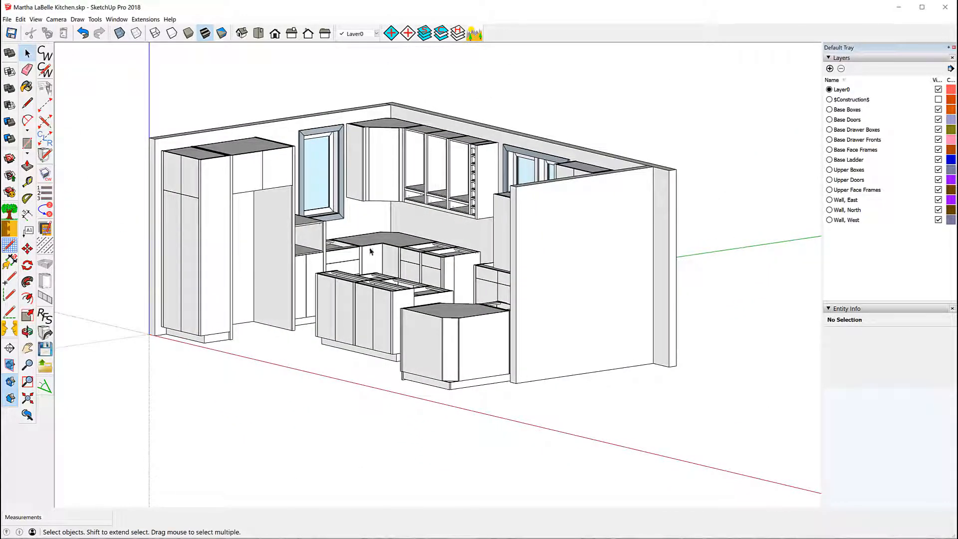
pyautogui.moveTo(377, 311); pyautogui.dragTo(632, 251, button='middle')
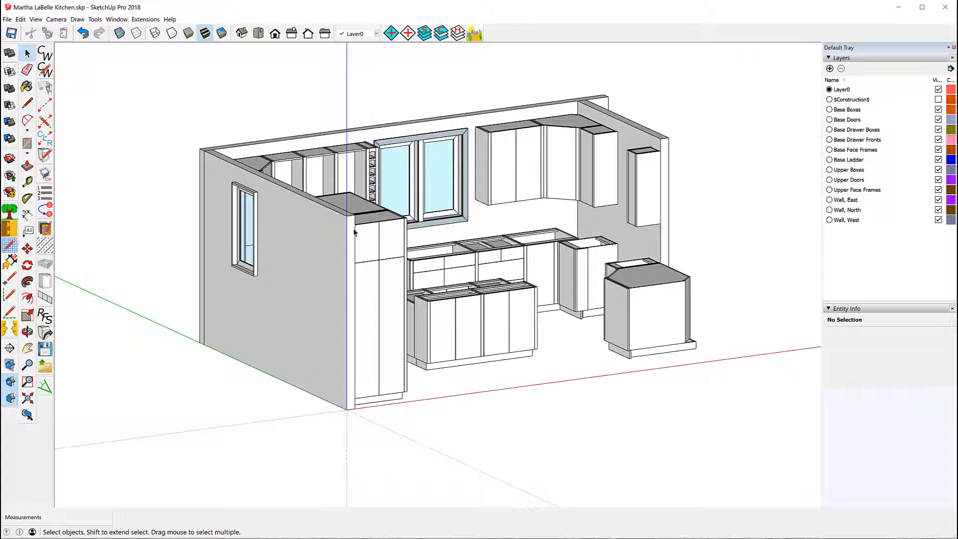
pyautogui.press('o')
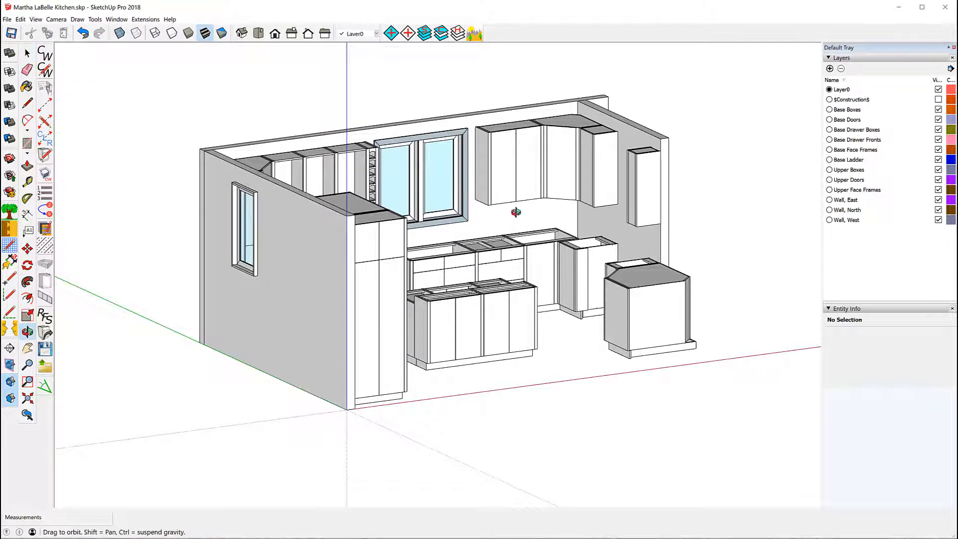
pyautogui.moveTo(516, 212); pyautogui.dragTo(315, 218)
pyautogui.press('space')
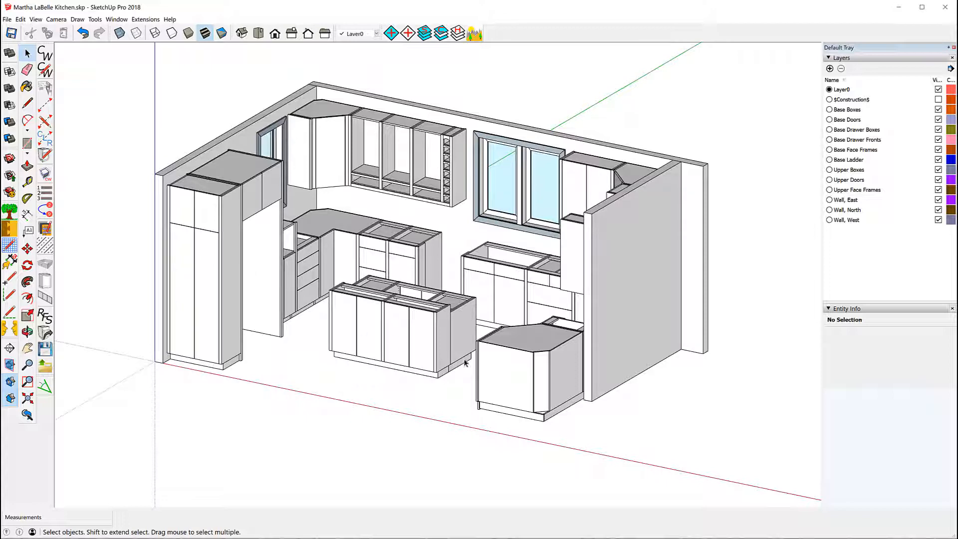
pyautogui.scroll(5, 409, 151)
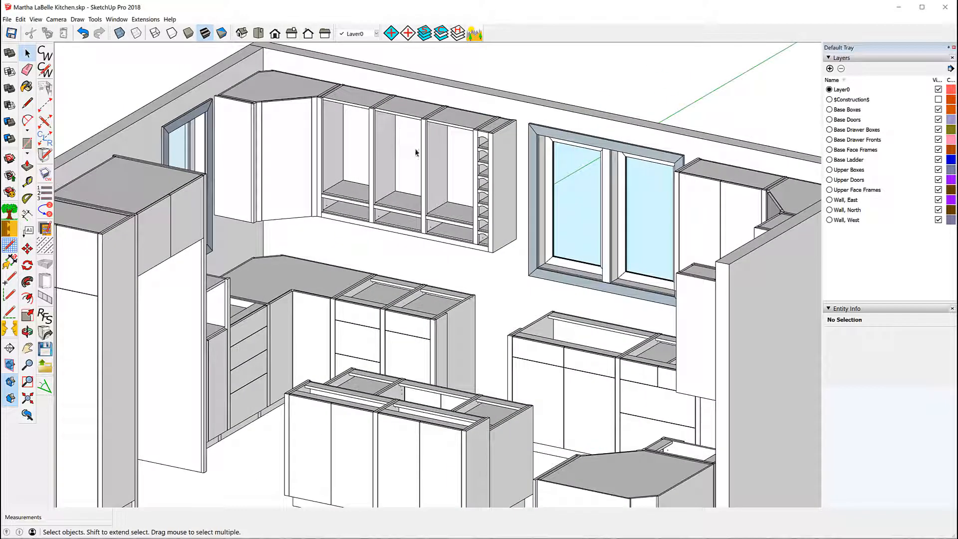
pyautogui.scroll(3, 407, 154)
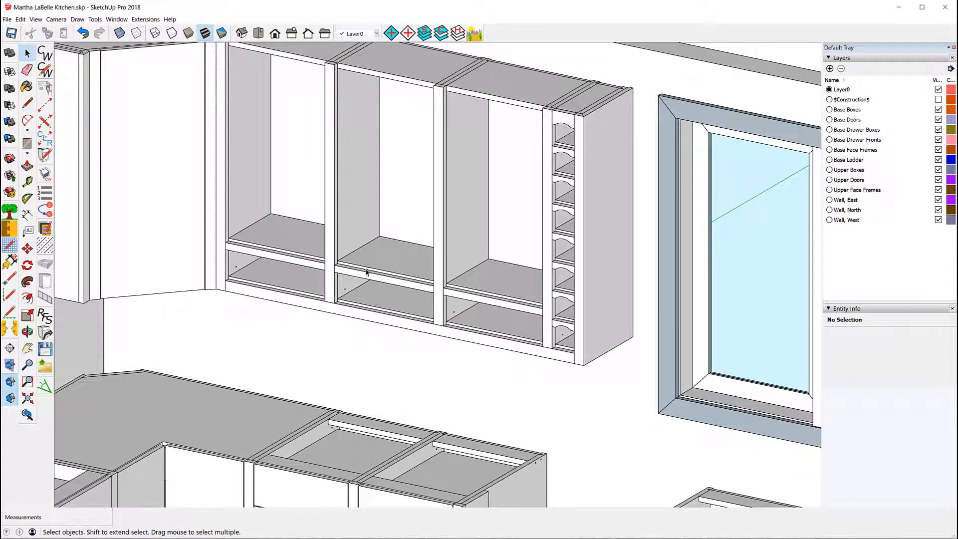
pyautogui.scroll(-5, 374, 281)
pyautogui.scroll(3, 473, 168)
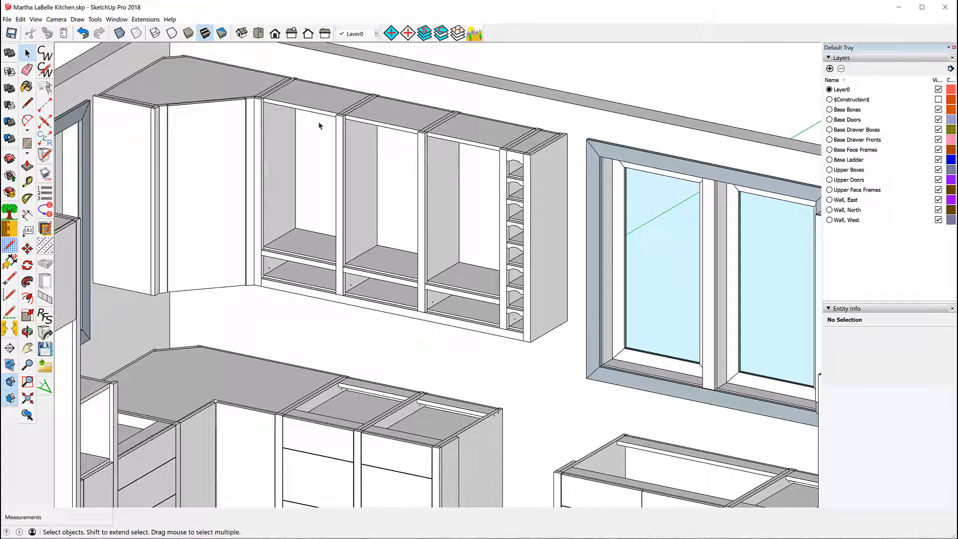
pyautogui.scroll(-5, 218, 148)
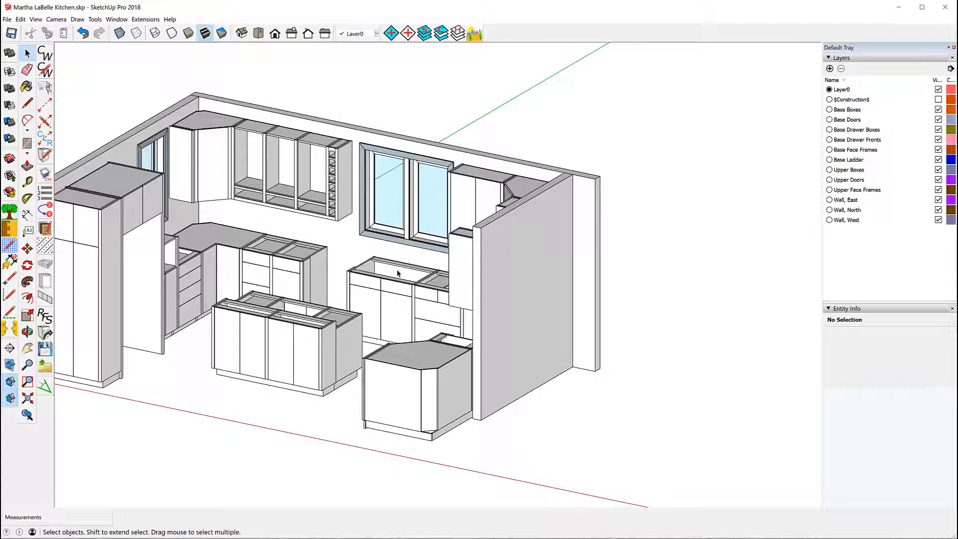
pyautogui.moveTo(319, 249); pyautogui.dragTo(744, 275, button='middle')
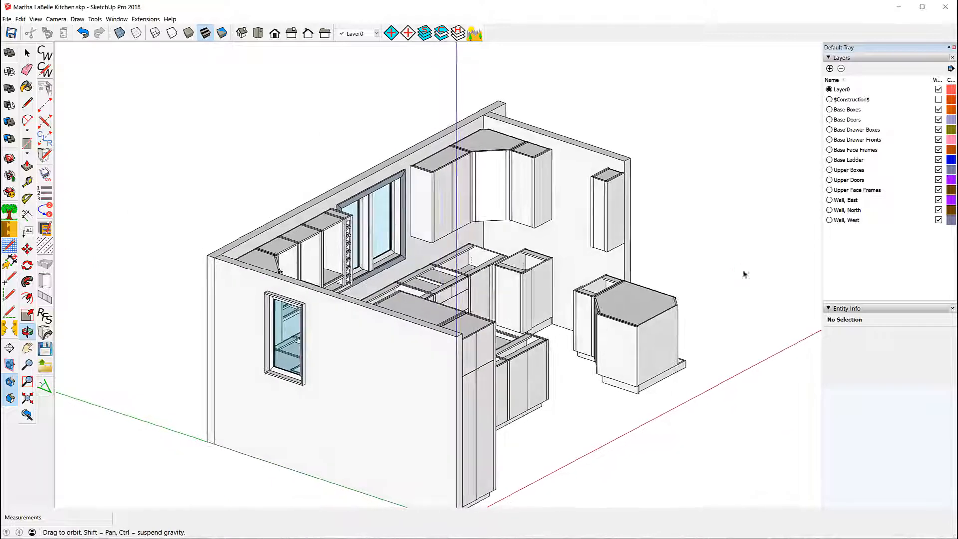
pyautogui.scroll(6, 658, 168)
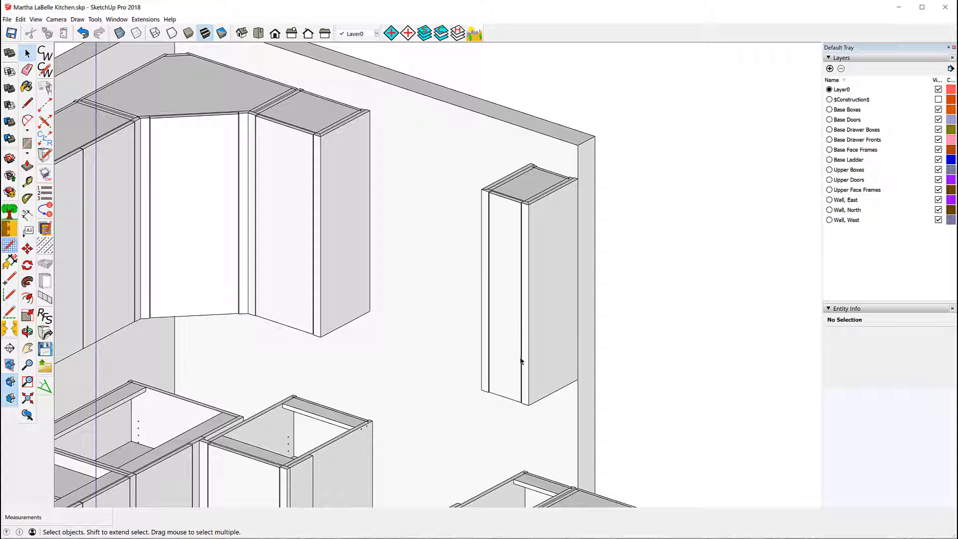
pyautogui.scroll(3, 522, 186)
pyautogui.scroll(5, 522, 189)
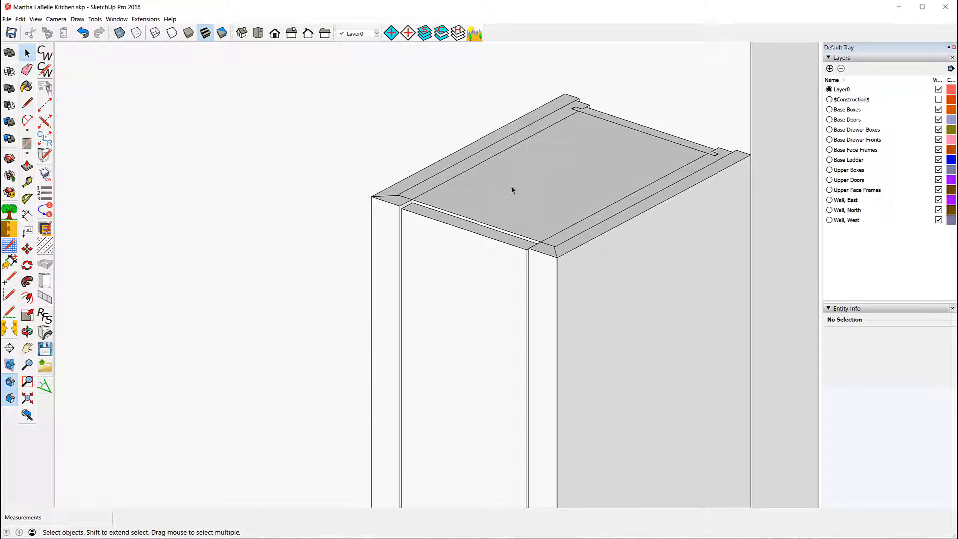
pyautogui.scroll(-8, 509, 188)
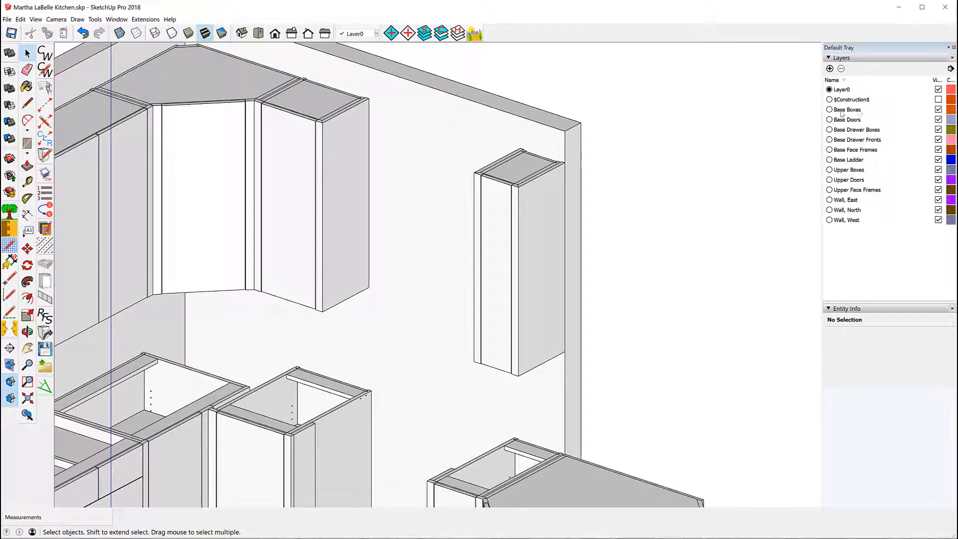
# Step: Hide all layers except Layer0 and turn the Upper Boxes layer back on to isolate the upper cabinet boxes
pyautogui.click(461, 34)
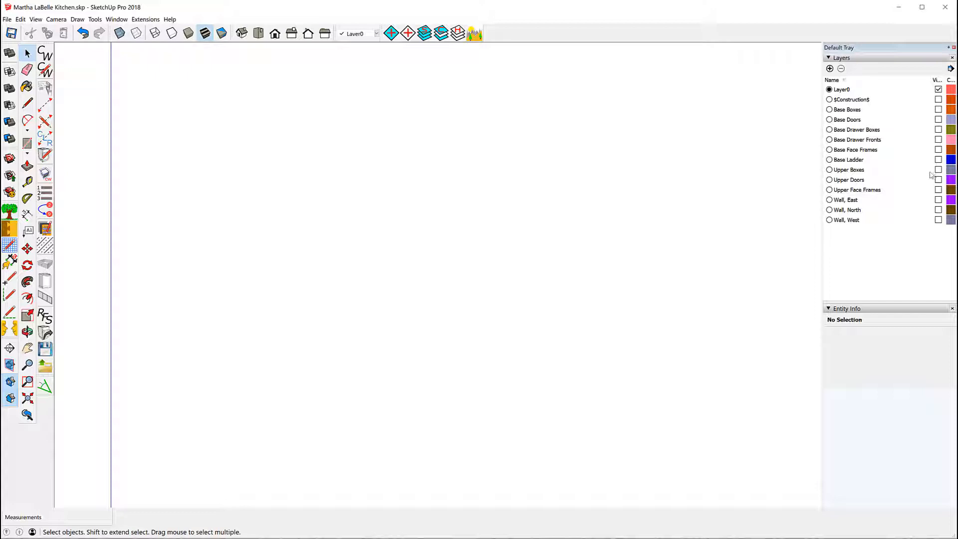
pyautogui.click(939, 169)
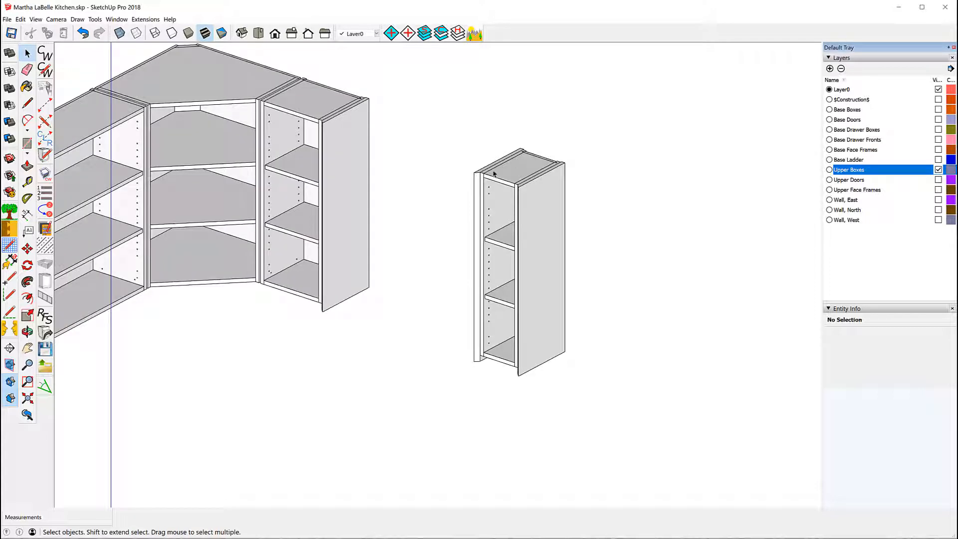
pyautogui.scroll(4, 493, 173)
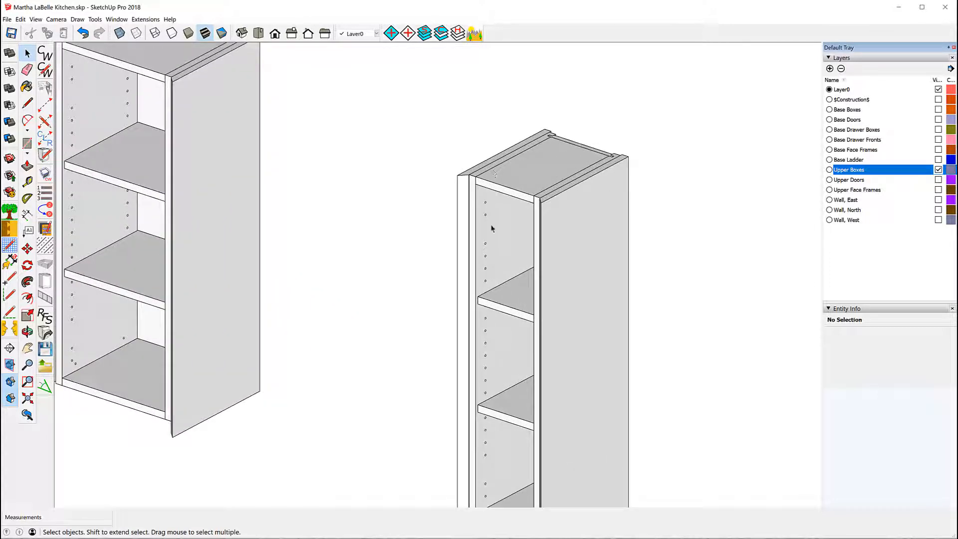
pyautogui.scroll(-3, 491, 180)
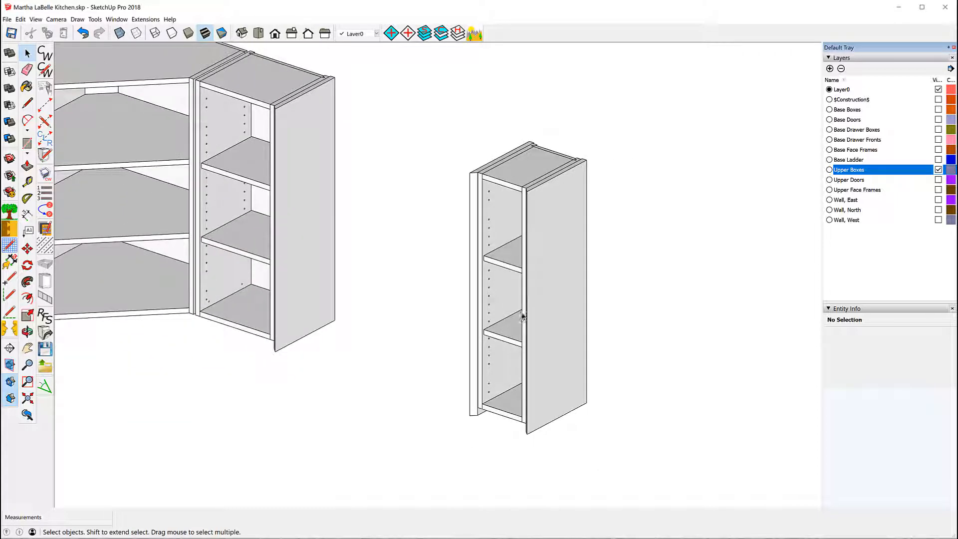
pyautogui.scroll(-3, 562, 255)
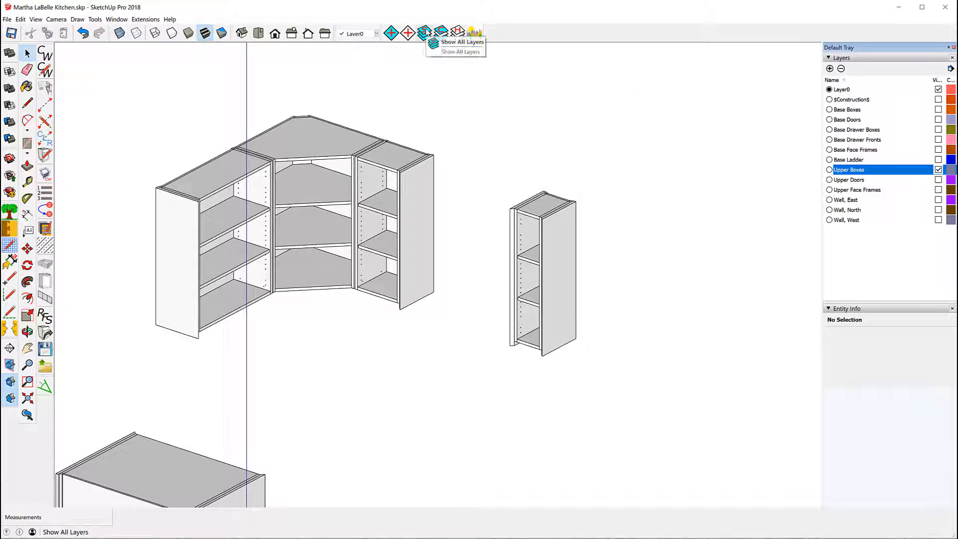
# Step: Make the Upper Face Frames layer visible together with the upper boxes
pyautogui.click(939, 190)
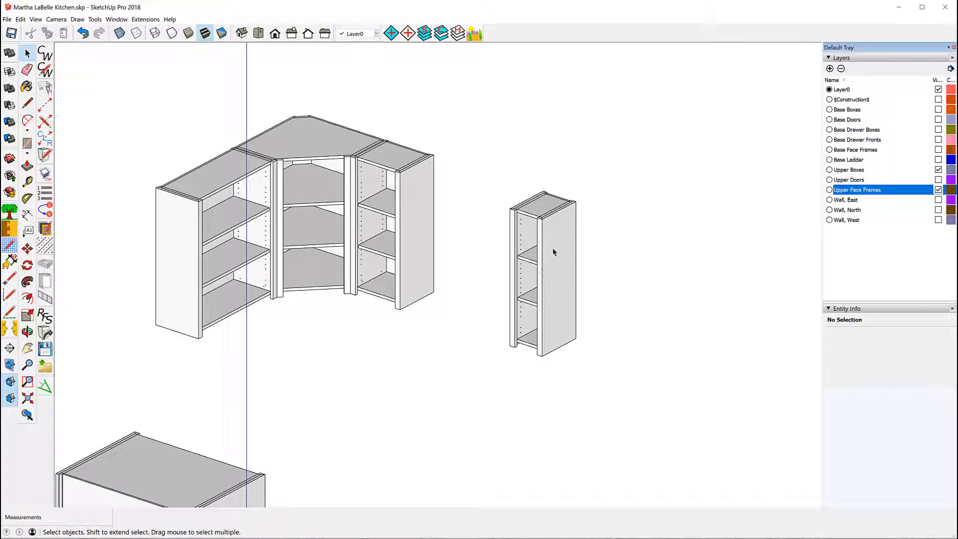
pyautogui.scroll(5, 352, 142)
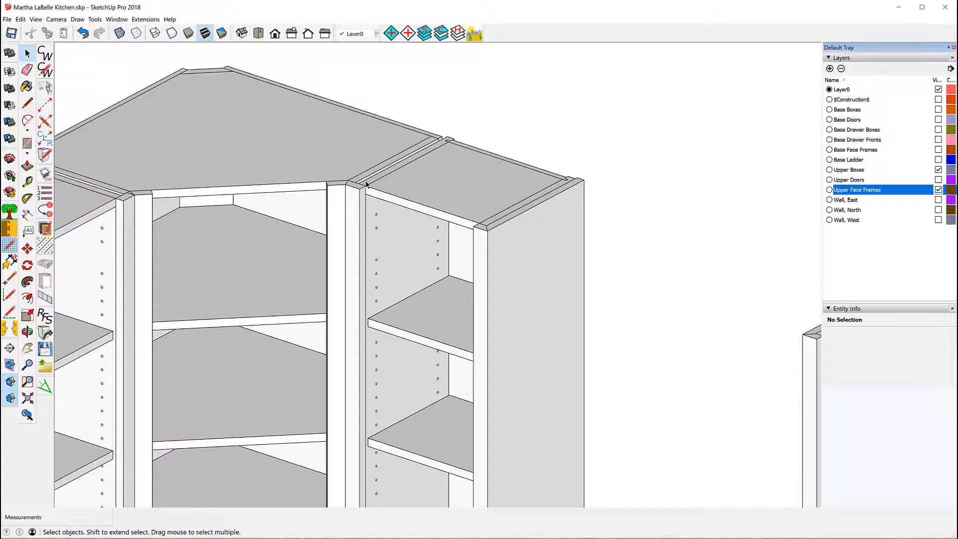
pyautogui.scroll(-3, 427, 154)
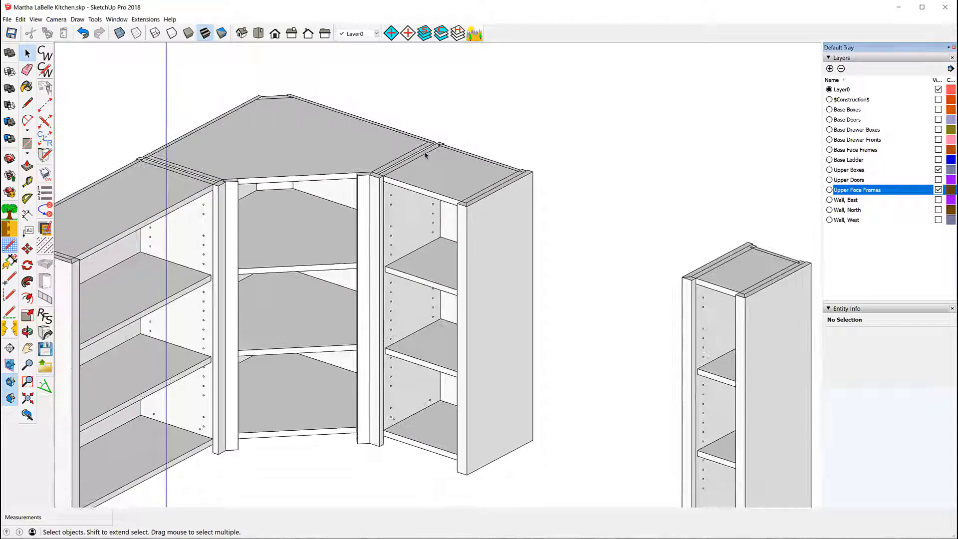
# Step: Inspect the face frame joint beside the corner upper cabinet by selecting the Right End Connector and the Left Corner Connector in turn
pyautogui.scroll(6, 232, 190)
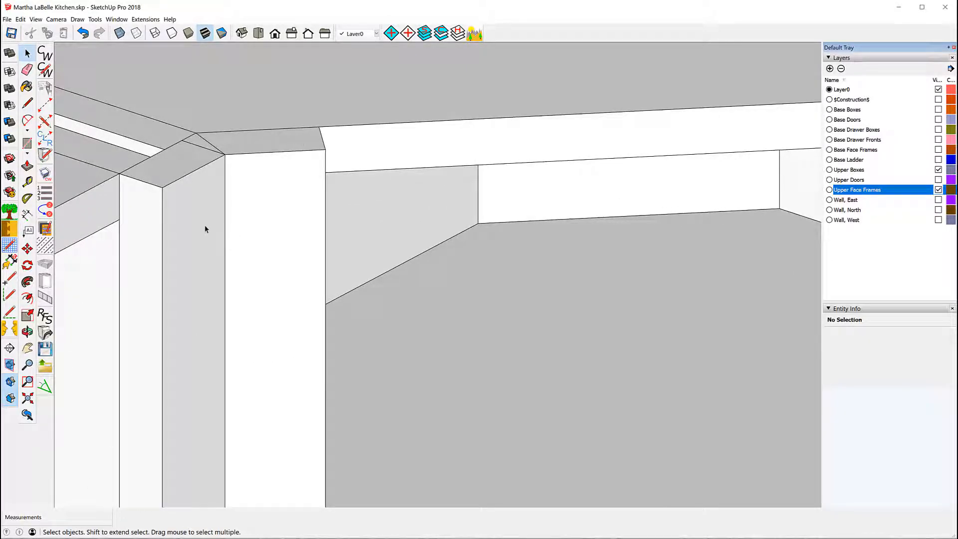
pyautogui.click(184, 204)
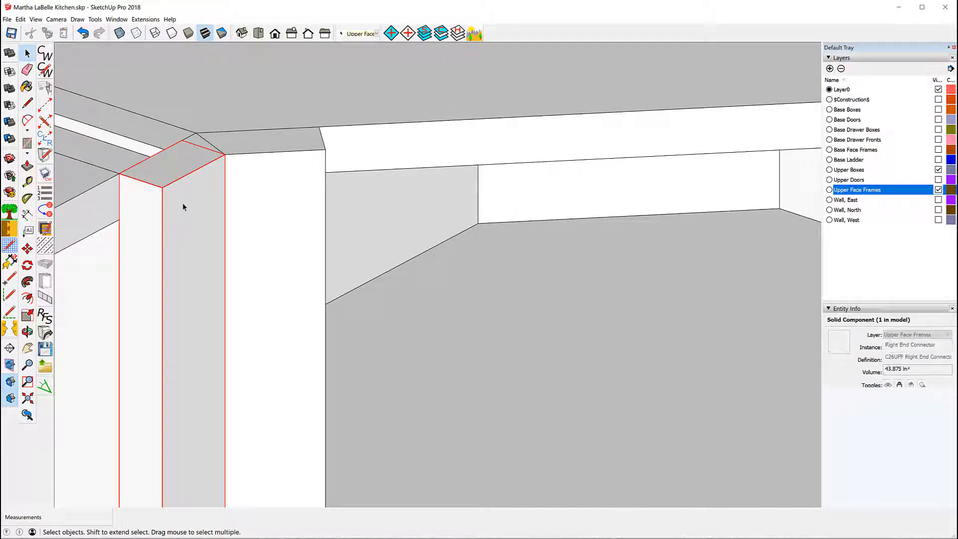
pyautogui.click(199, 142)
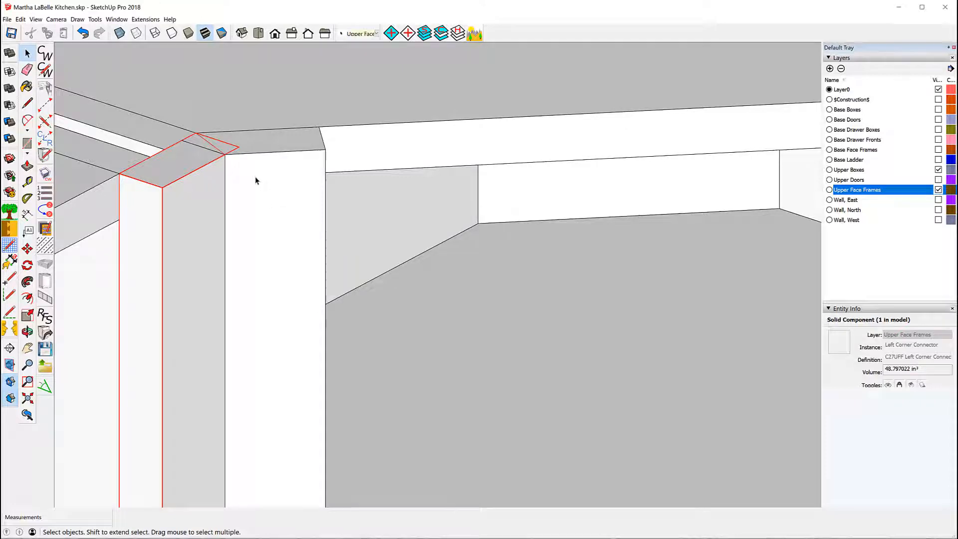
pyautogui.scroll(-5, 257, 172)
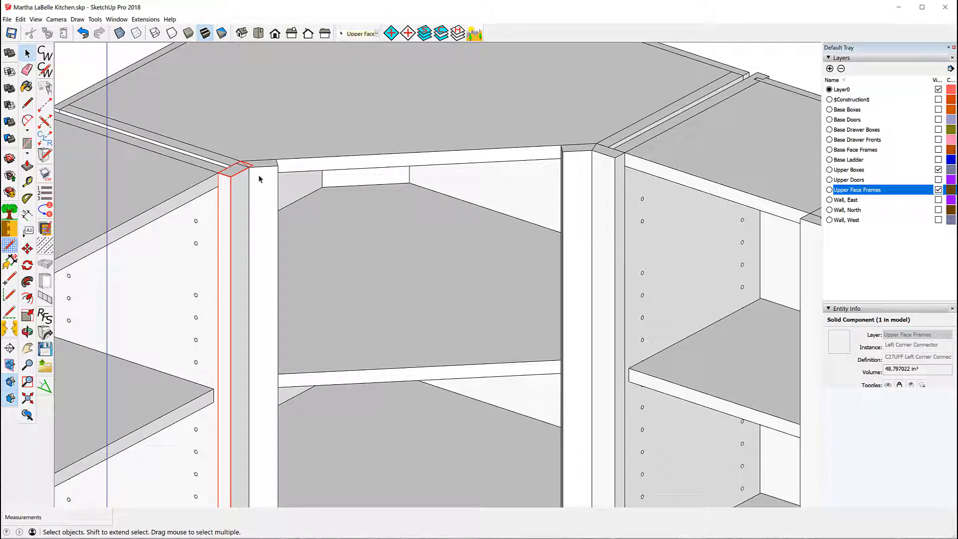
pyautogui.scroll(3, 259, 178)
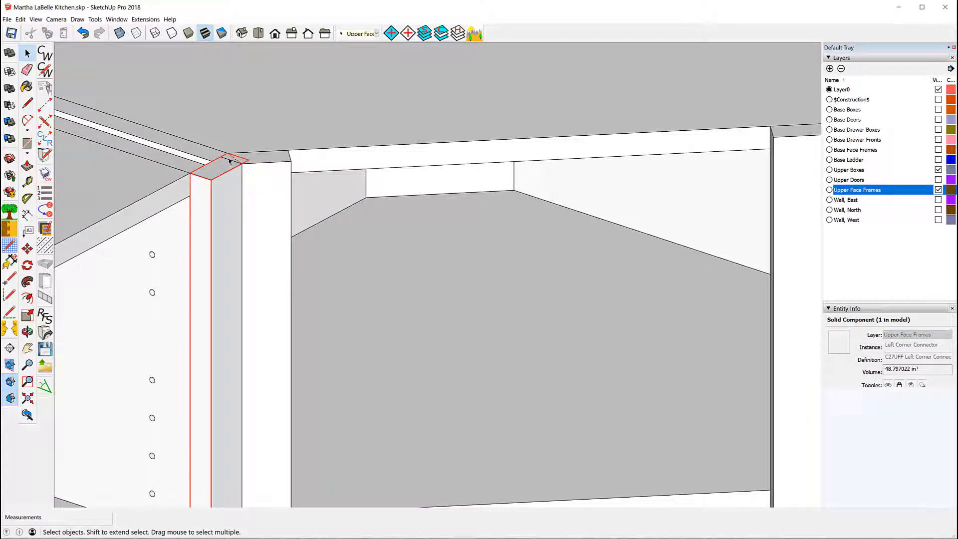
# Step: Unlock the Right End Connector component at the corner upper cabinet's face frame joint and clear the selection
pyautogui.click(224, 173)
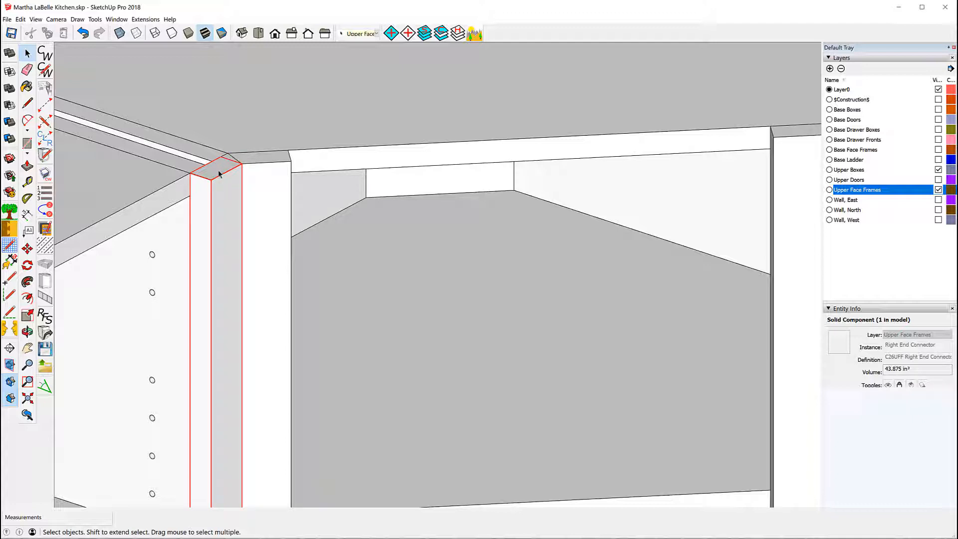
pyautogui.rightClick(220, 172)
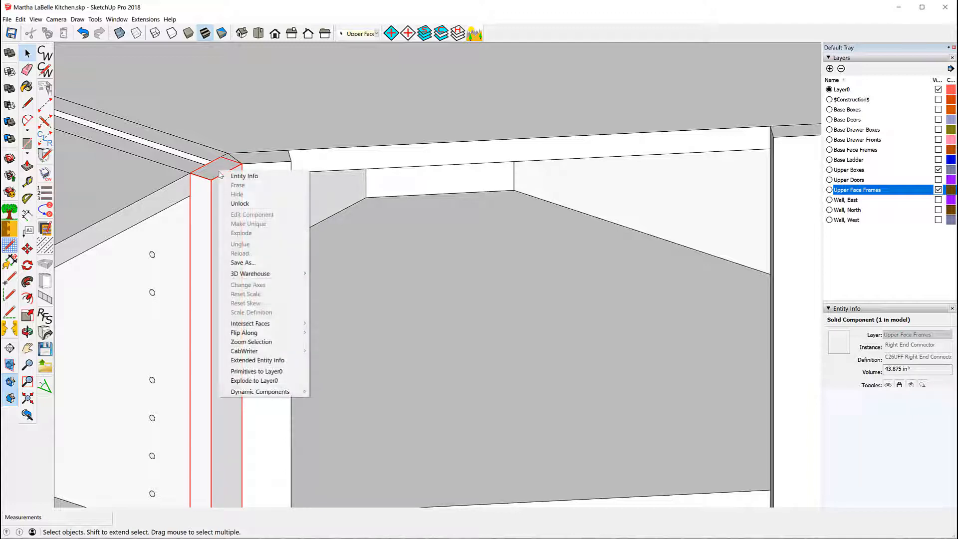
pyautogui.click(240, 203)
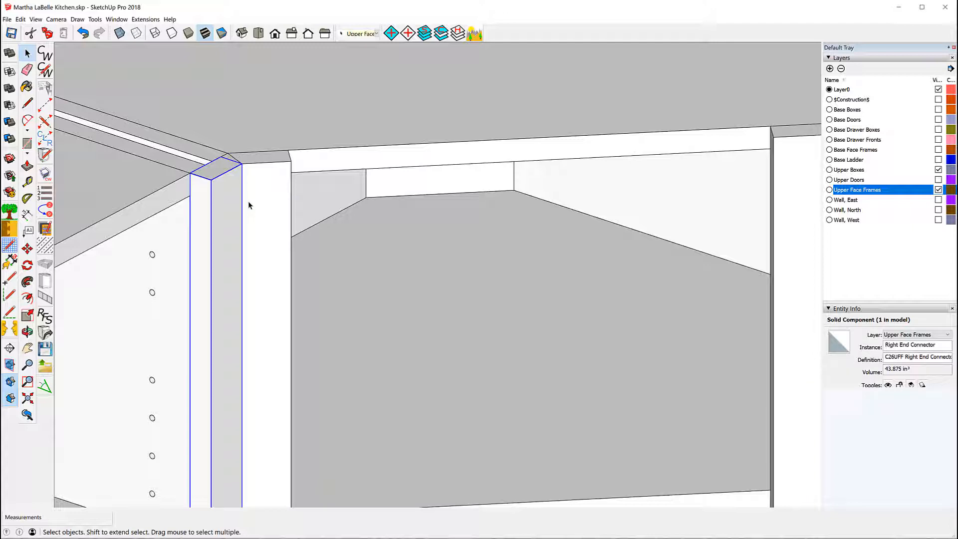
pyautogui.press('Escape')
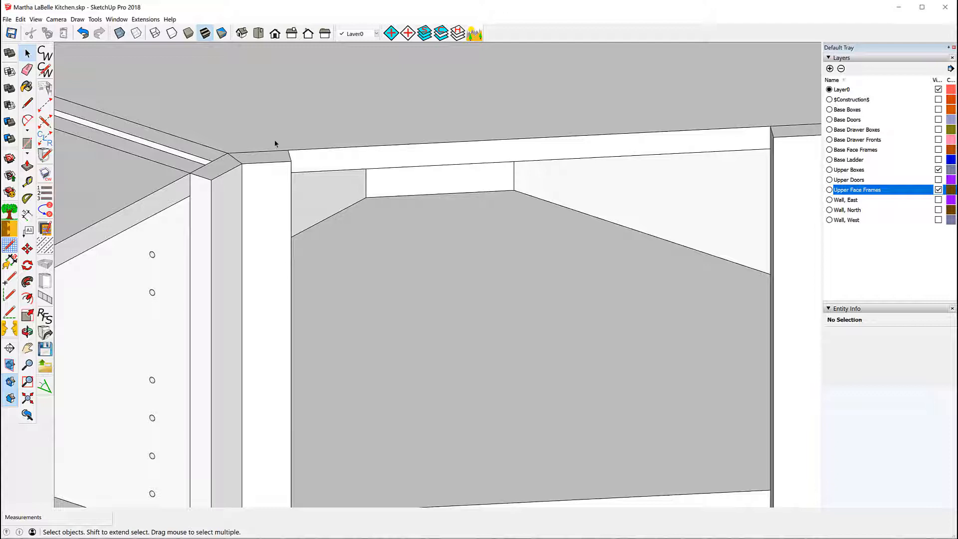
# Step: Make the Upper Doors layer visible and view the upper cabinets with their doors from both sides
pyautogui.scroll(-10, 302, 131)
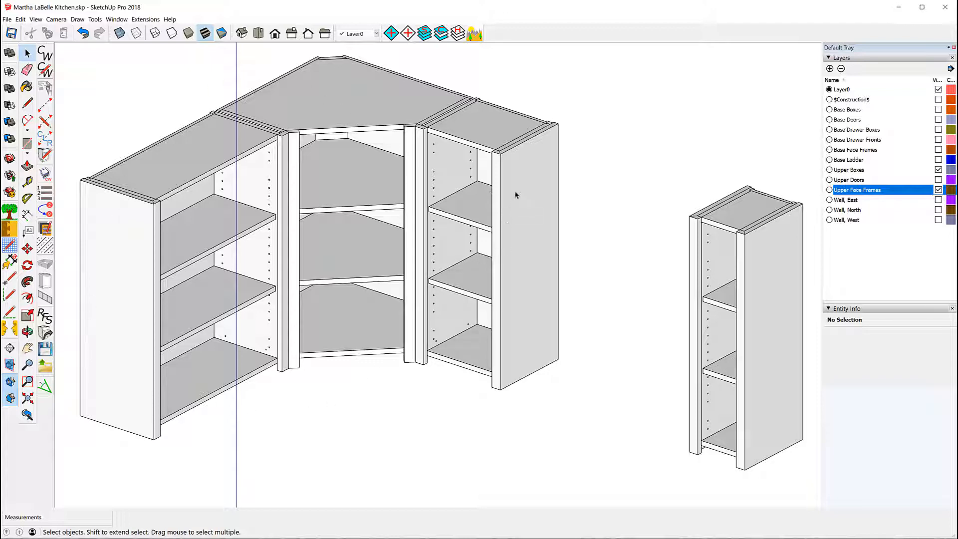
pyautogui.click(939, 179)
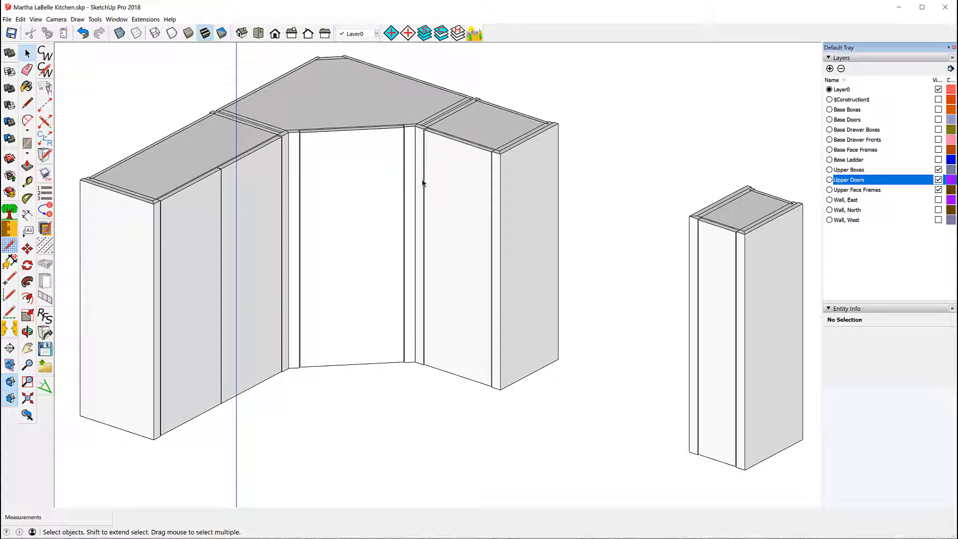
pyautogui.scroll(-6, 494, 169)
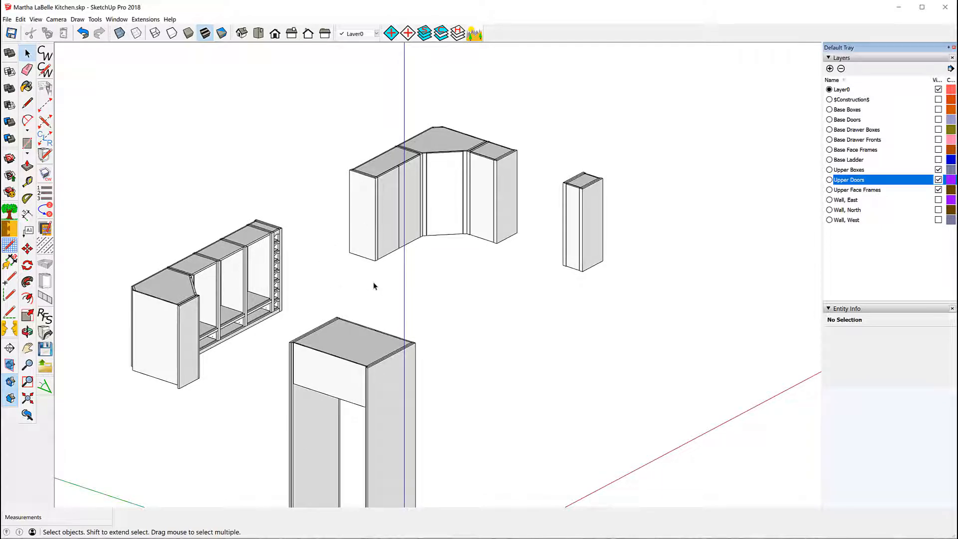
pyautogui.moveTo(377, 281); pyautogui.dragTo(25, 424, button='middle')
pyautogui.scroll(2, 559, 187)
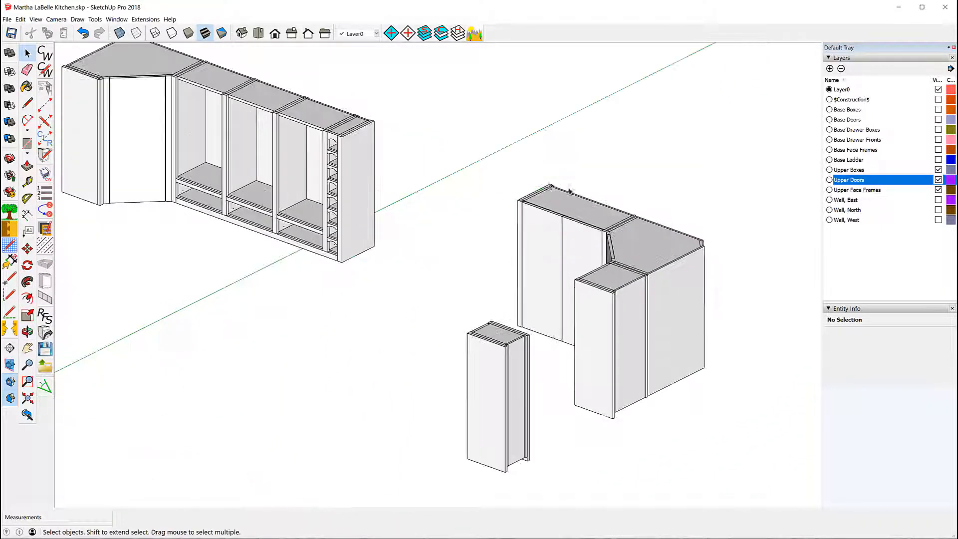
pyautogui.scroll(-2, 523, 170)
pyautogui.scroll(4, 240, 102)
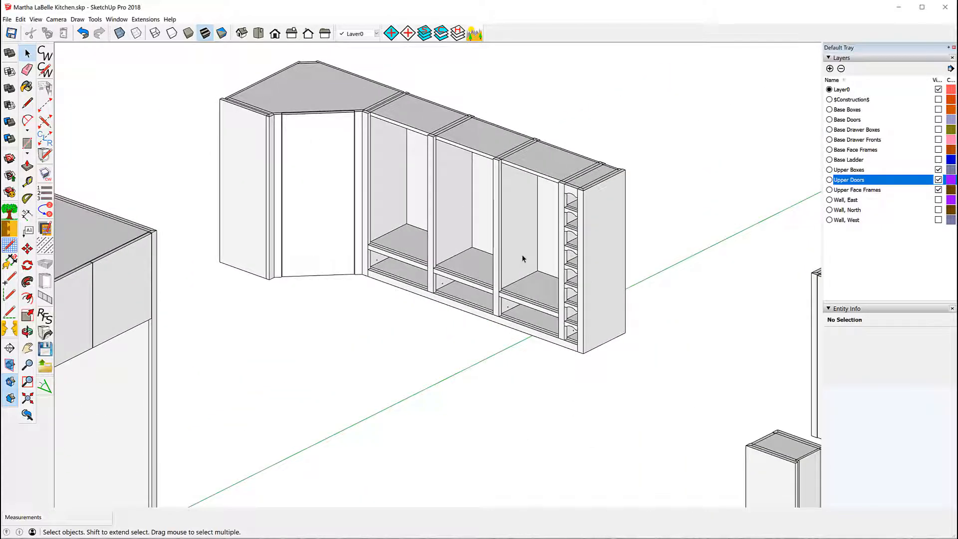
# Step: Inspect the names of several mid rails and the uppermost fixed shelf in the narrow end cabinet, finishing with nothing selected
pyautogui.scroll(4, 582, 169)
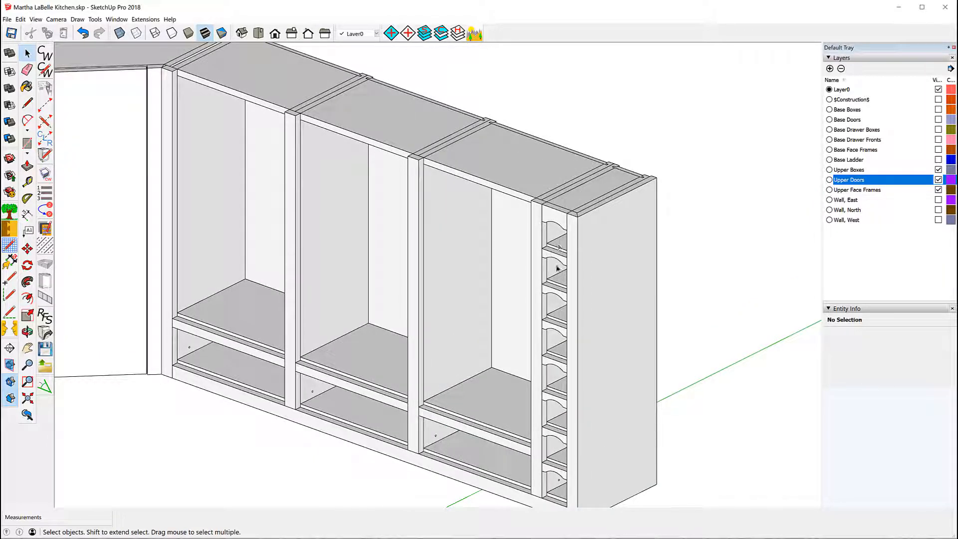
pyautogui.click(551, 292)
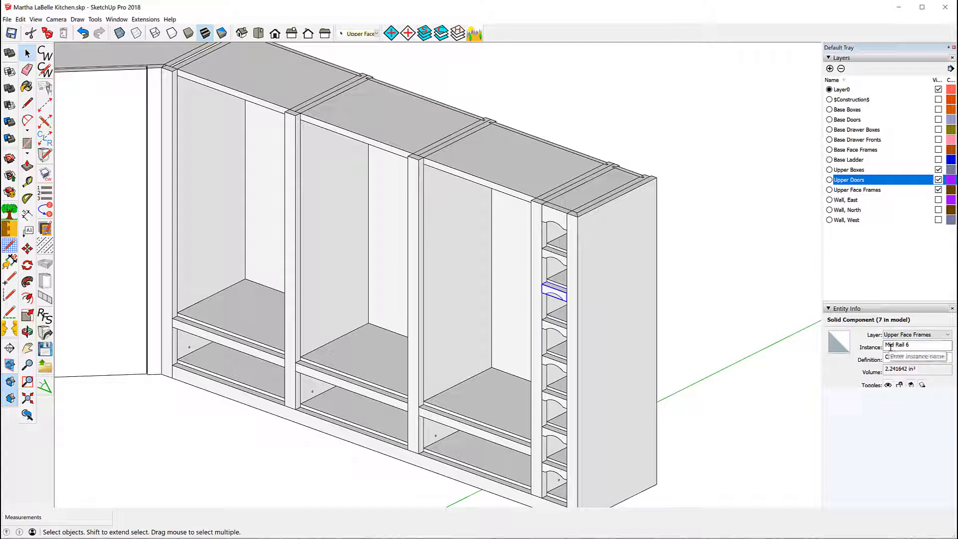
pyautogui.click(560, 331)
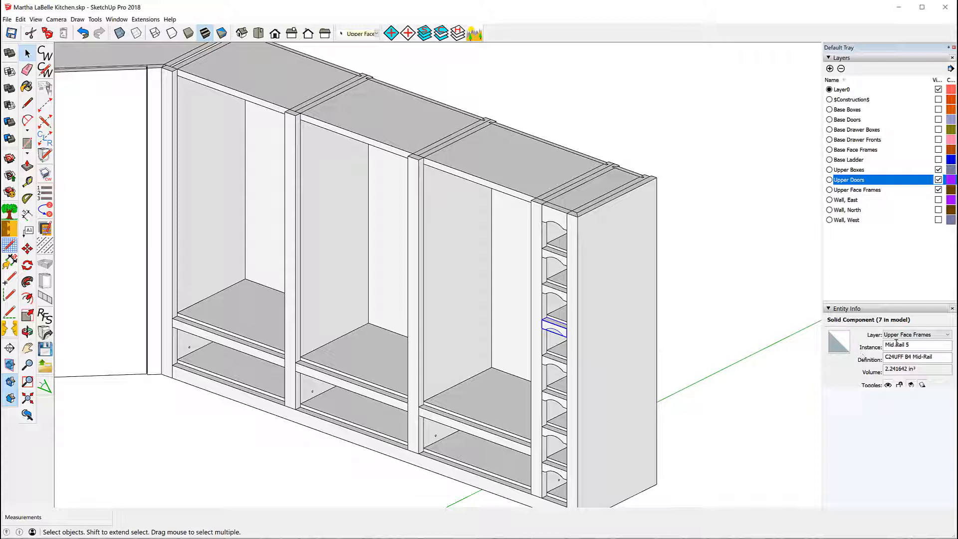
pyautogui.click(556, 257)
pyautogui.click(910, 345)
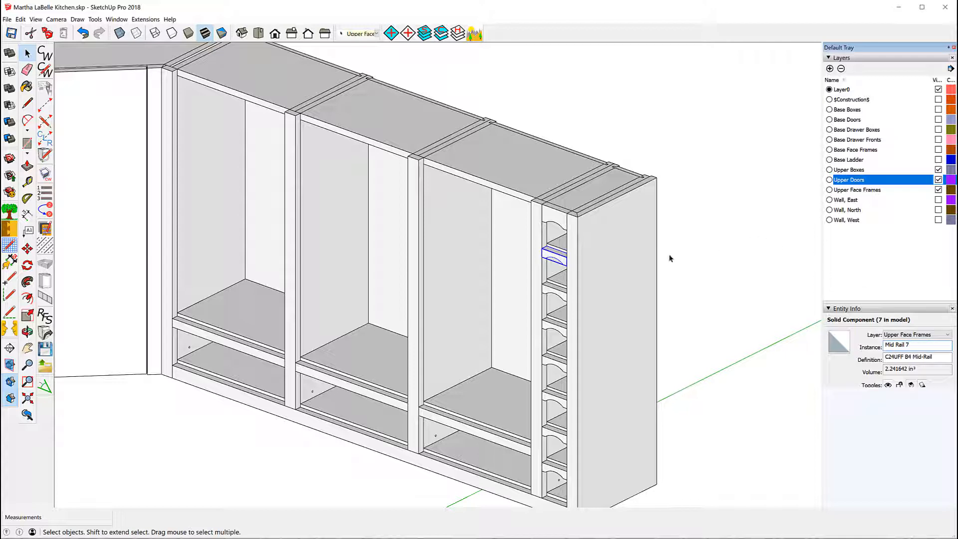
pyautogui.click(555, 242)
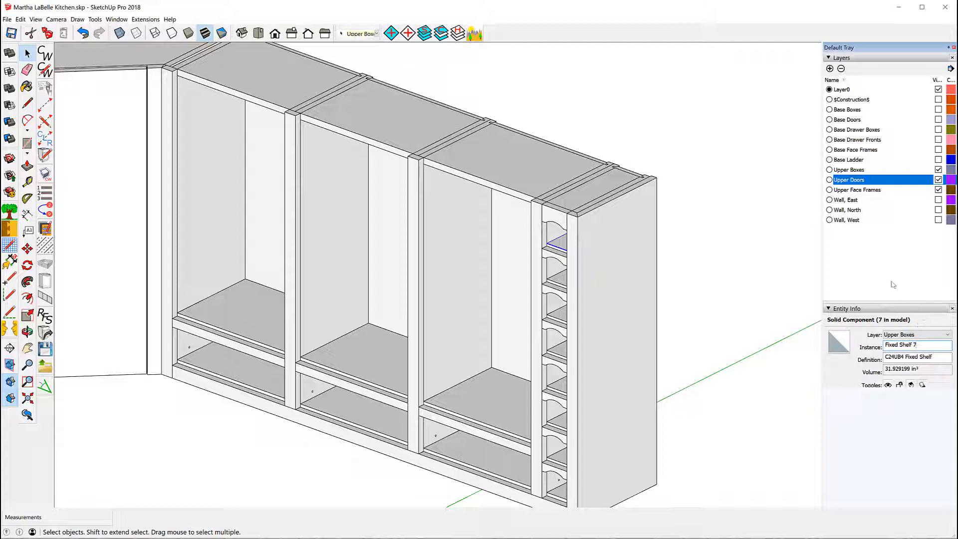
pyautogui.click(684, 256)
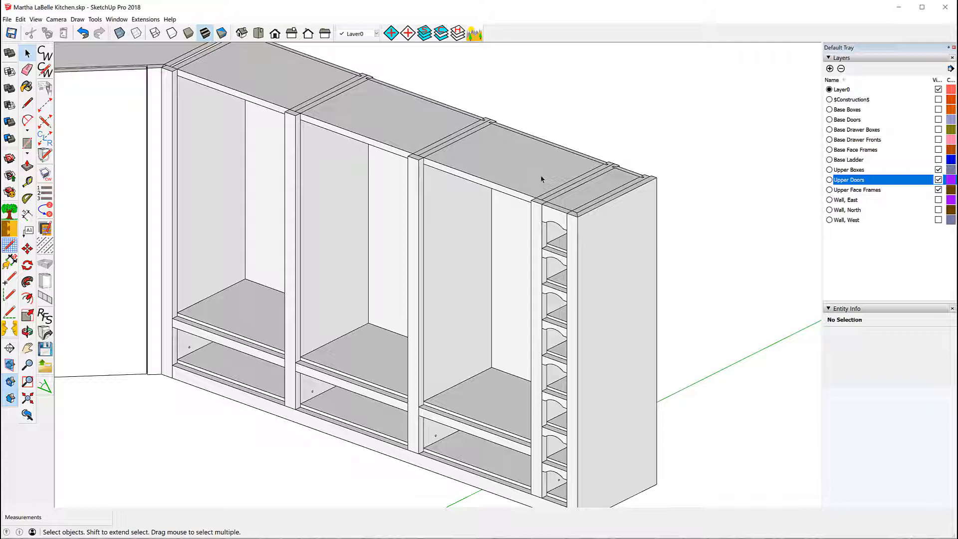
# Step: Open the uppermost fixed shelf of the narrow end cabinet for component editing, unlocking all of its locked instances
pyautogui.click(535, 248)
pyautogui.click(561, 249)
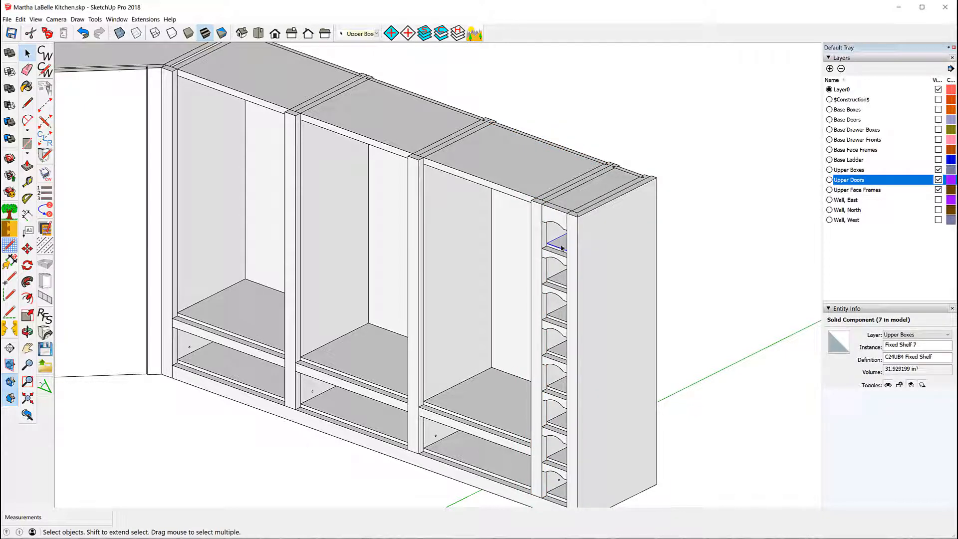
pyautogui.rightClick(561, 246)
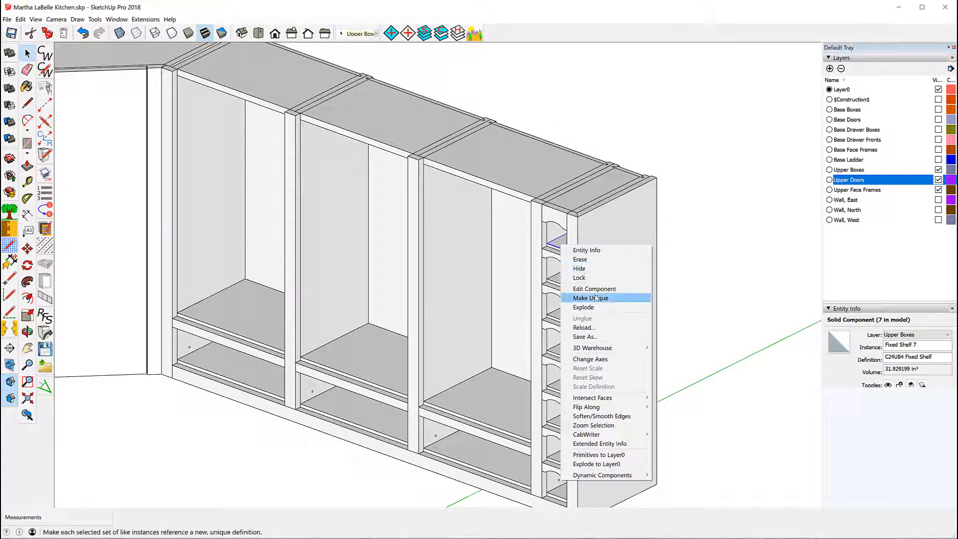
pyautogui.click(594, 289)
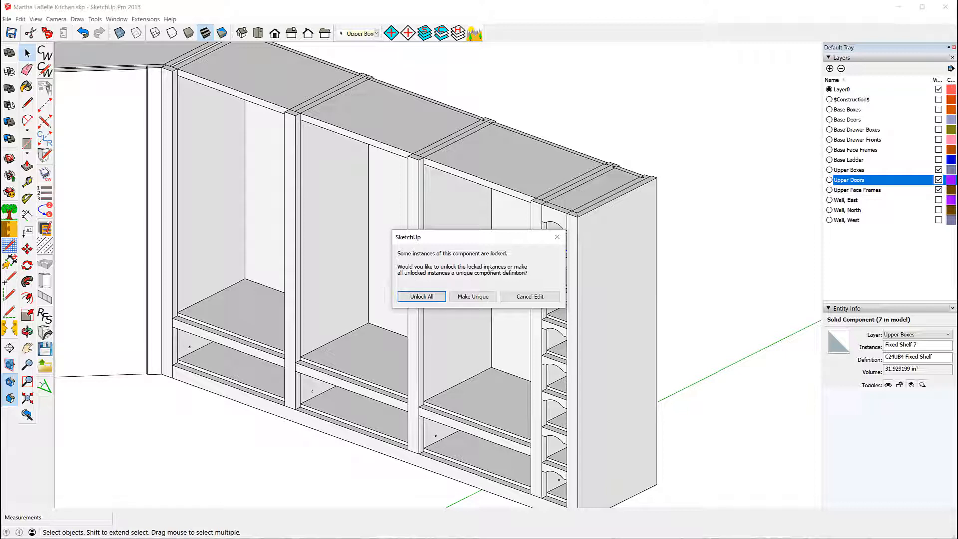
pyautogui.click(425, 298)
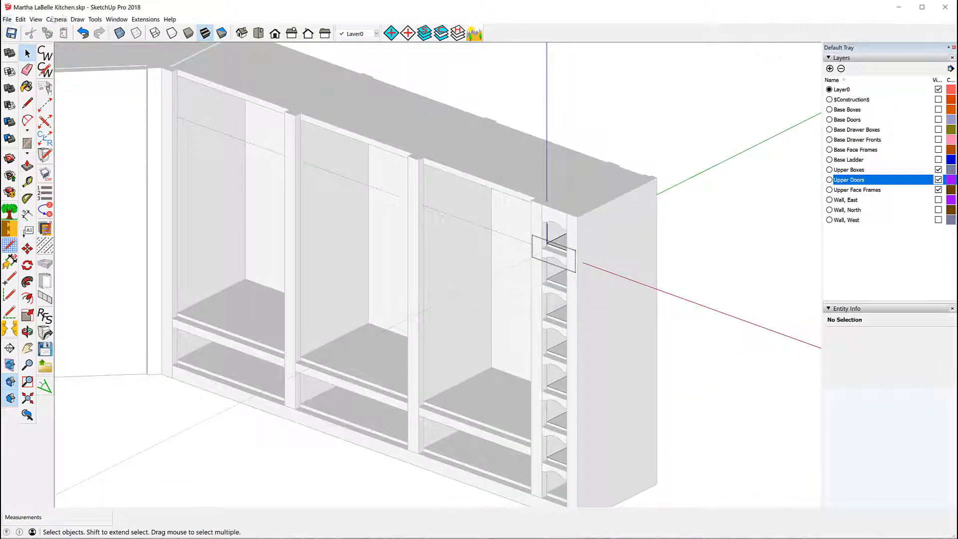
# Step: Hide the rest of the model during component editing, view the isolated shelves, and close the shelf component
pyautogui.click(36, 19)
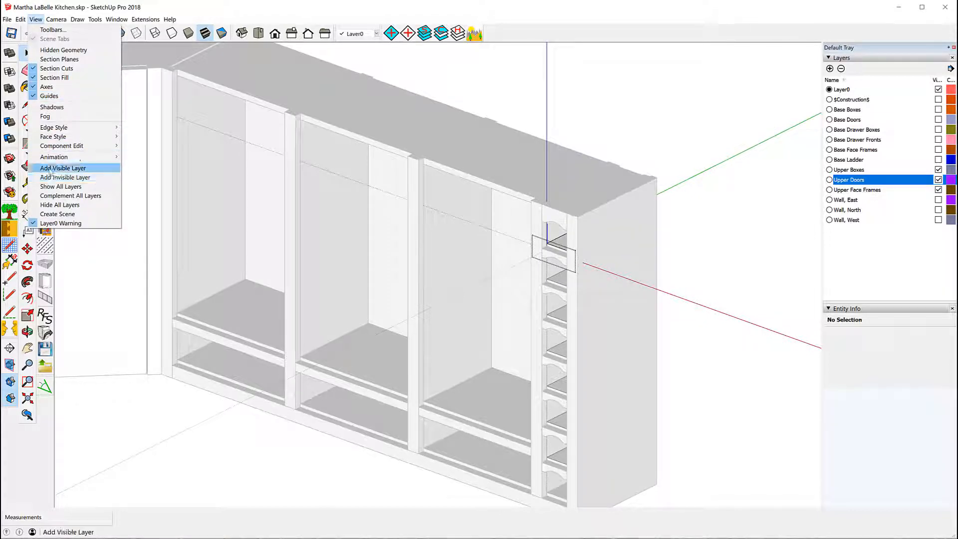
pyautogui.moveTo(58, 146)
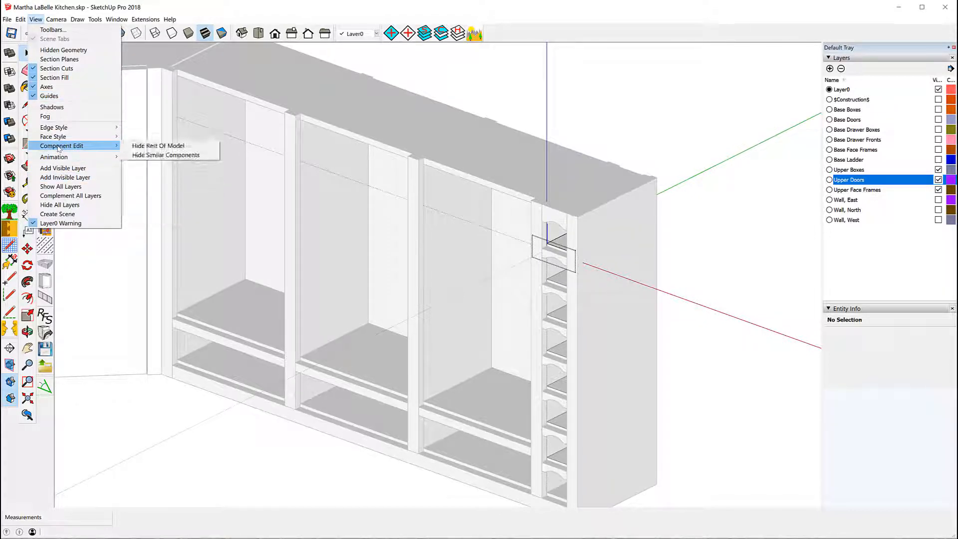
pyautogui.click(145, 146)
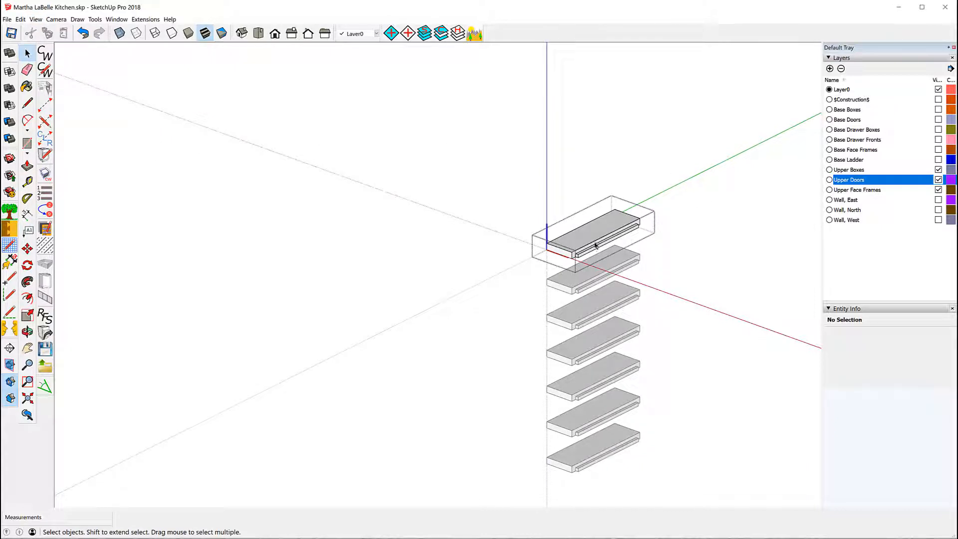
pyautogui.scroll(3, 597, 244)
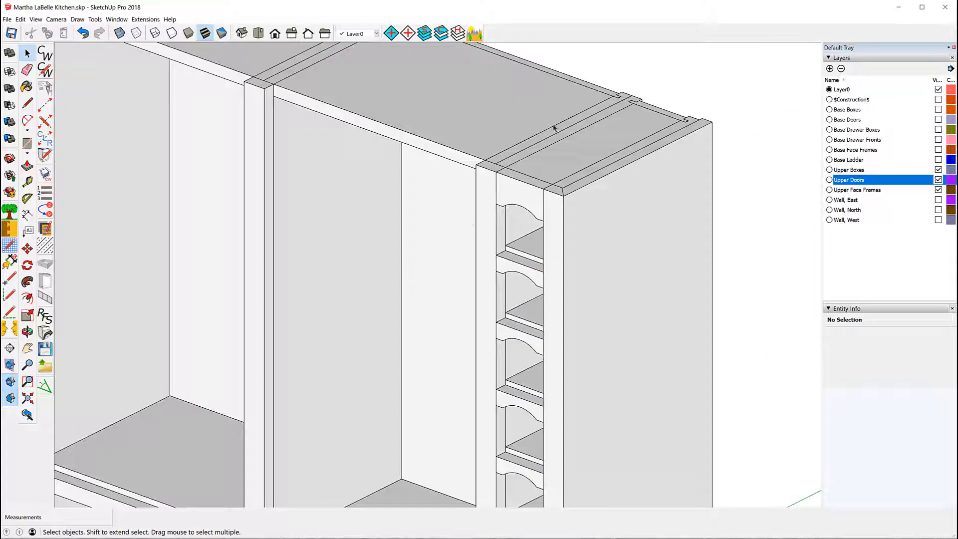
# Step: Unlock the narrow end cabinet's Left Side component, open it for editing, and view both faces of the panel
pyautogui.click(534, 153)
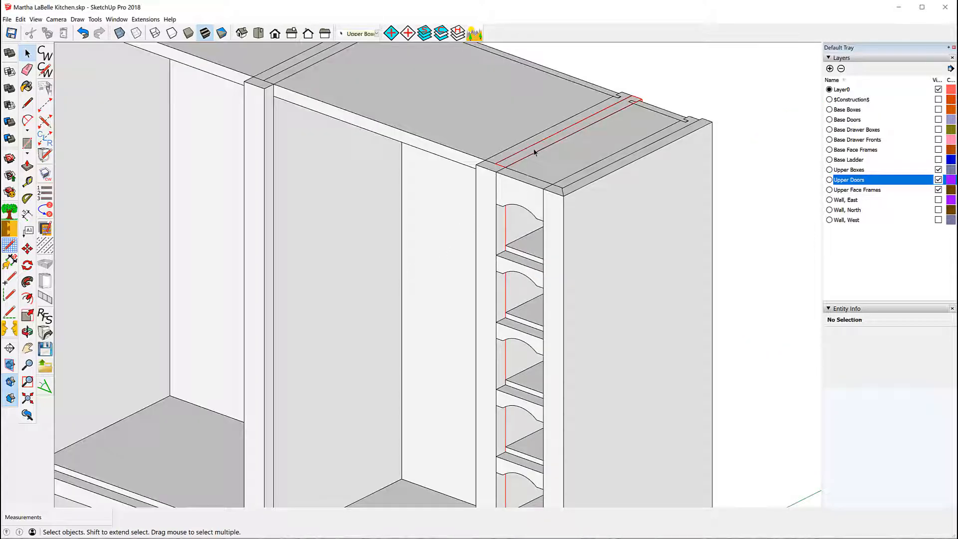
pyautogui.rightClick(534, 151)
pyautogui.click(554, 183)
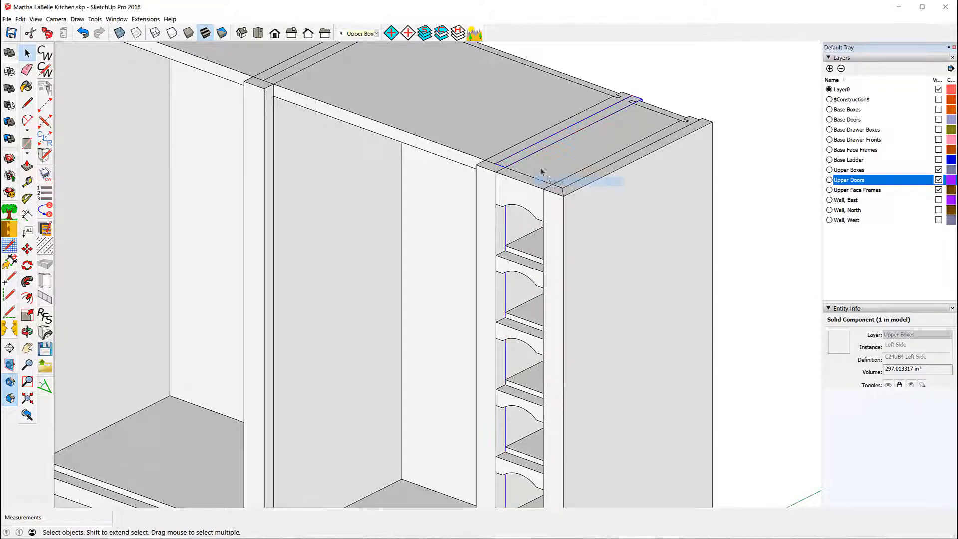
pyautogui.rightClick(521, 158)
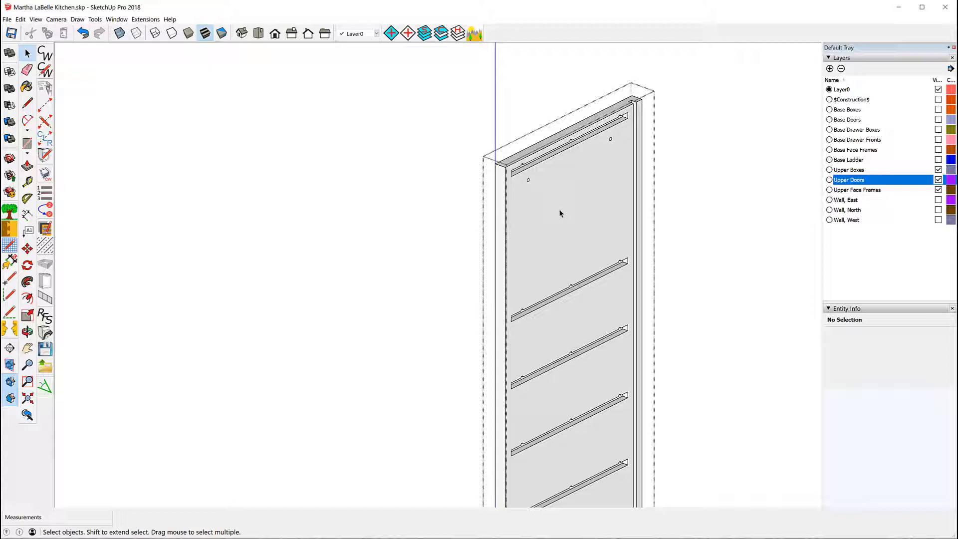
pyautogui.moveTo(382, 231); pyautogui.dragTo(844, 223, button='middle')
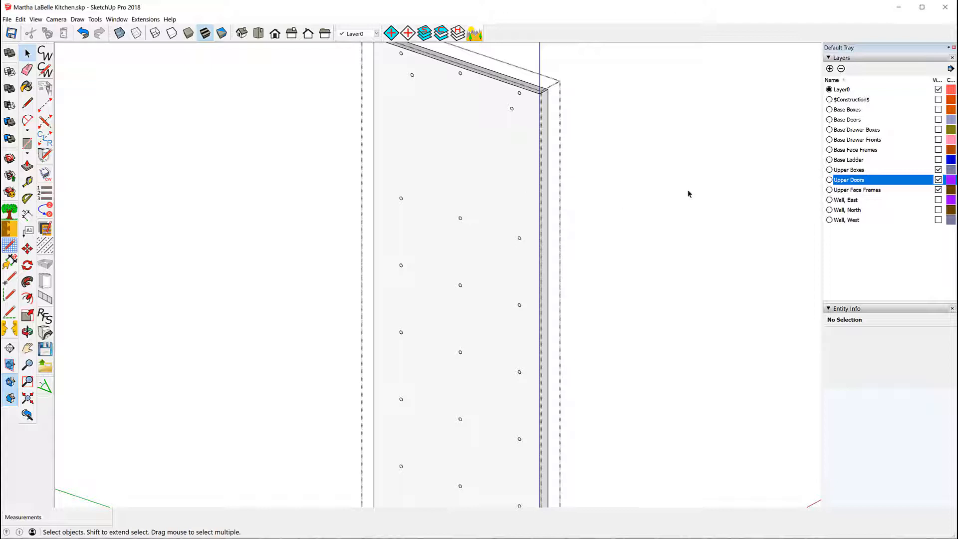
pyautogui.moveTo(689, 193); pyautogui.dragTo(207, 197, button='middle')
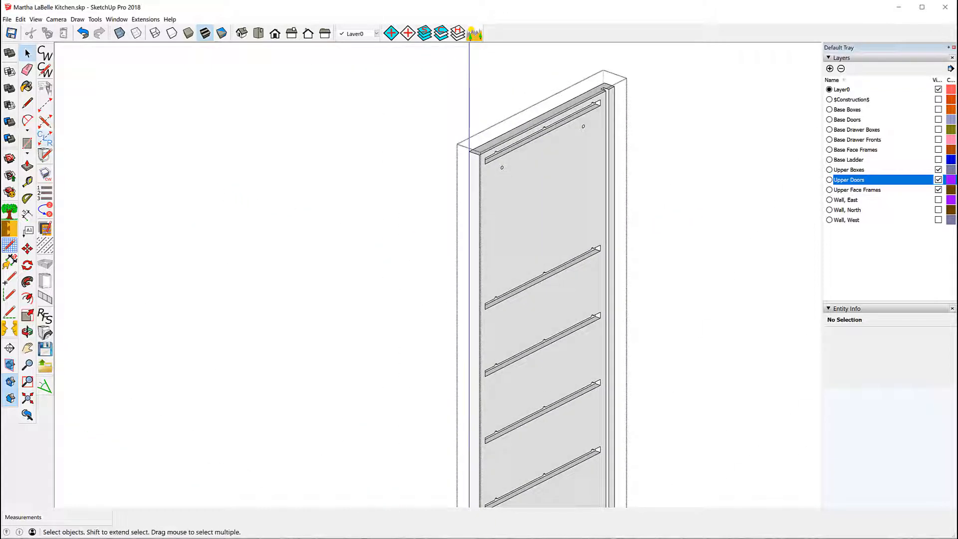
# Step: Measure between two neighbouring shelf dadoes on the inner face of the Left Side panel with the Tape Measure tool
pyautogui.click(27, 181)
pyautogui.scroll(3, 594, 378)
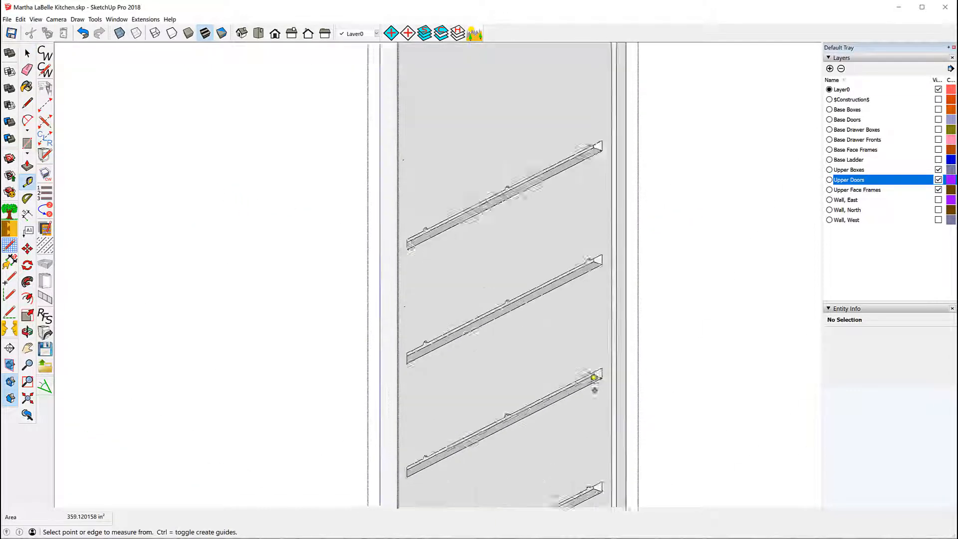
pyautogui.click(512, 296)
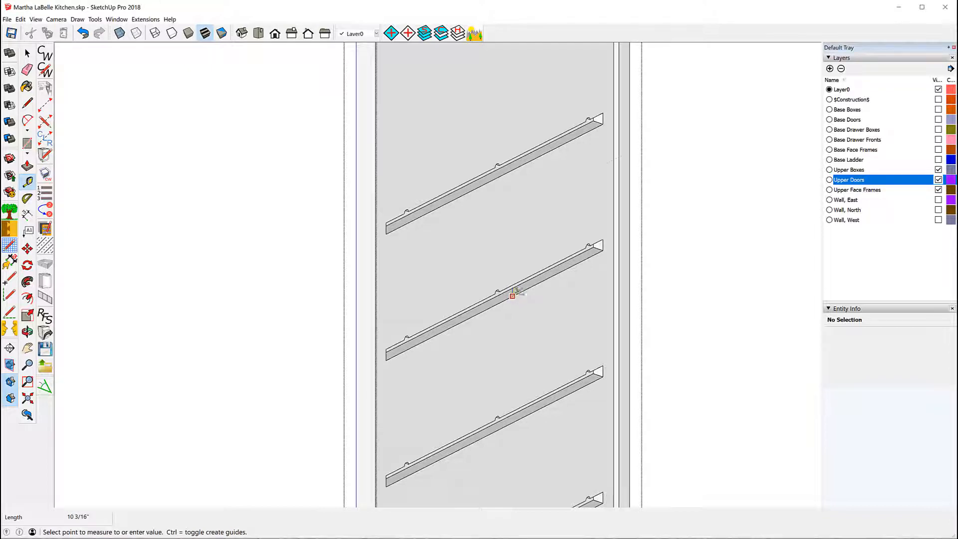
pyautogui.click(502, 174)
pyautogui.moveTo(284, 177); pyautogui.dragTo(742, 214, button='middle')
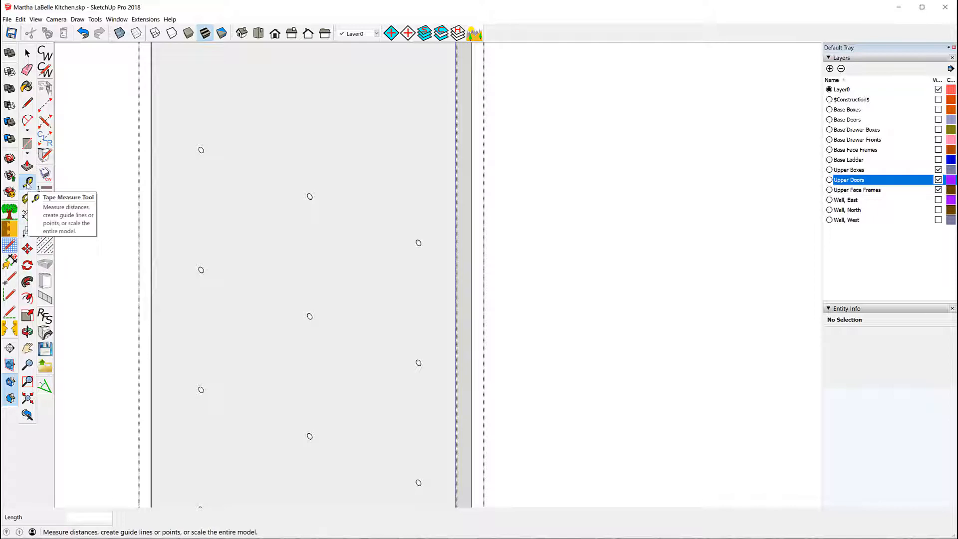
pyautogui.scroll(-2, 294, 180)
pyautogui.scroll(-1, 293, 181)
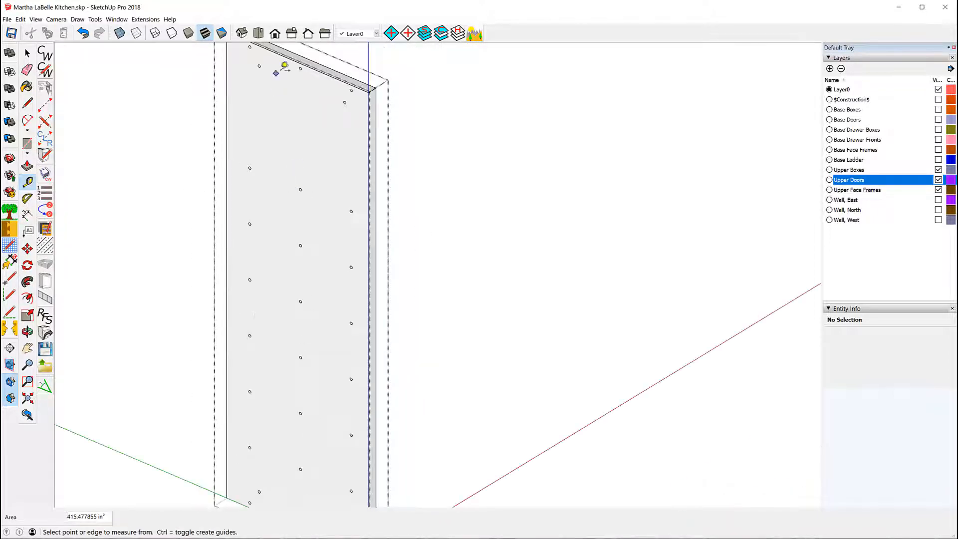
pyautogui.click(293, 55)
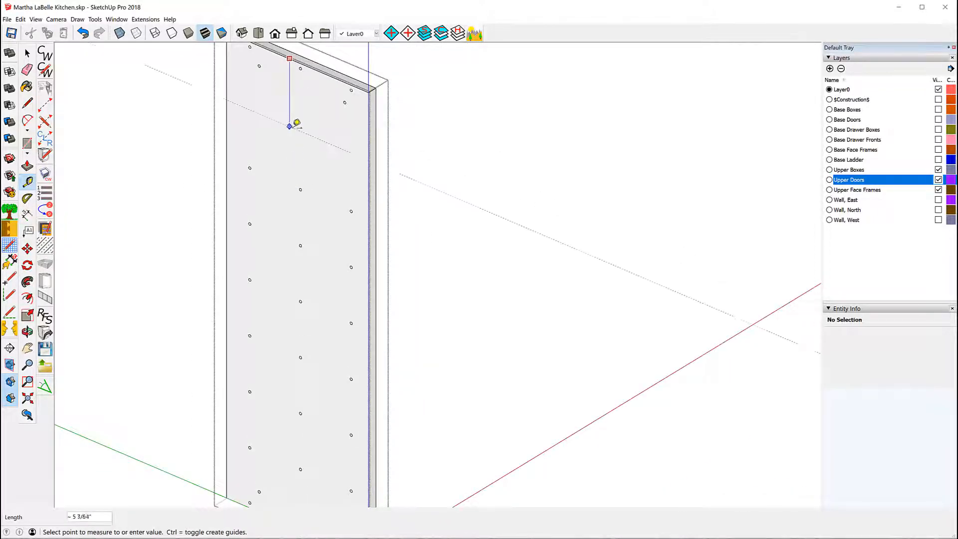
pyautogui.scroll(2, 300, 128)
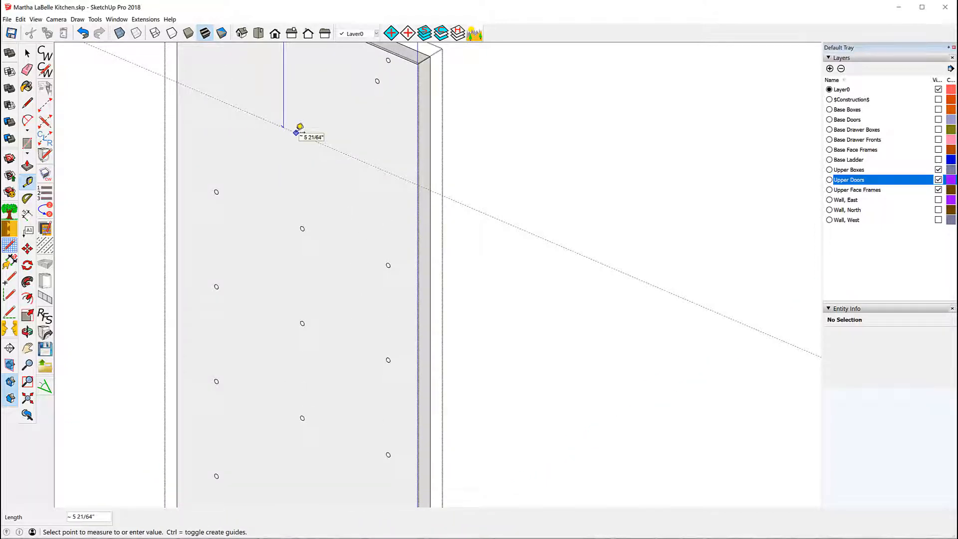
pyautogui.press('Escape')
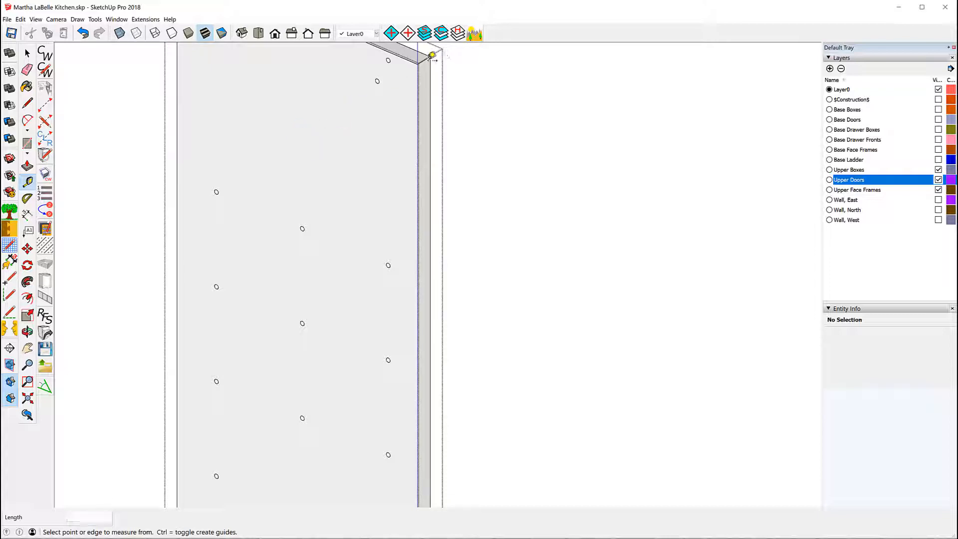
# Step: Place a guide from the panel's short top front edge through the front screw hole of the uppermost shelf row
pyautogui.scroll(2, 424, 59)
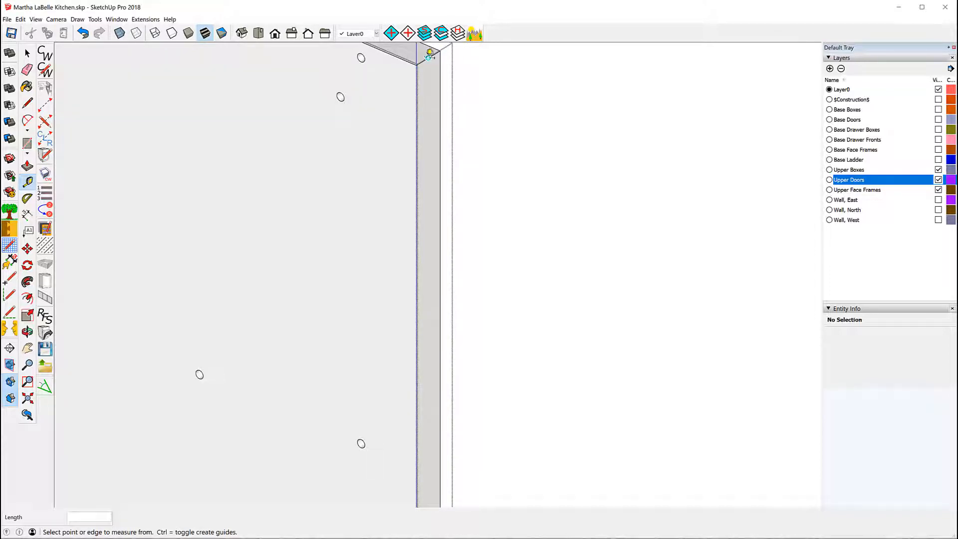
pyautogui.click(429, 58)
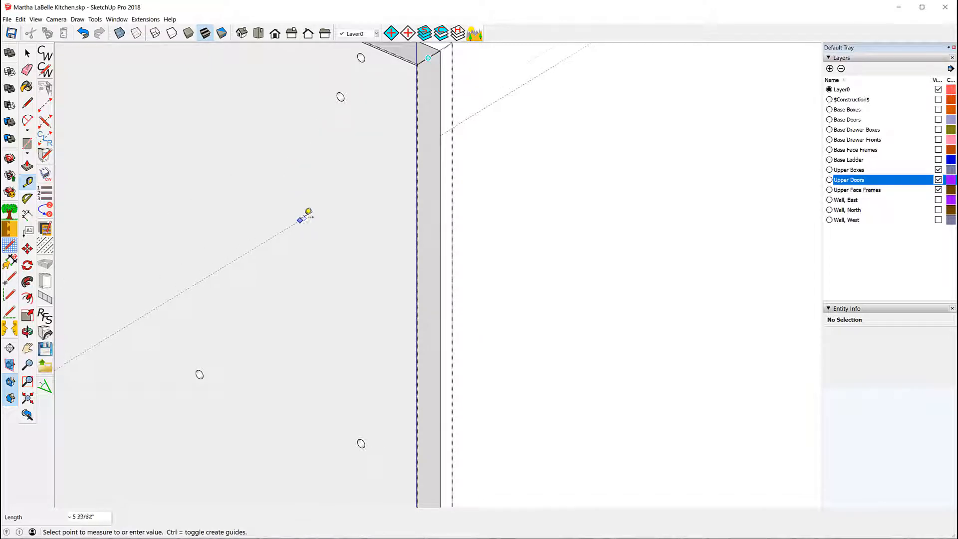
pyautogui.scroll(-4, 308, 214)
pyautogui.scroll(4, 310, 294)
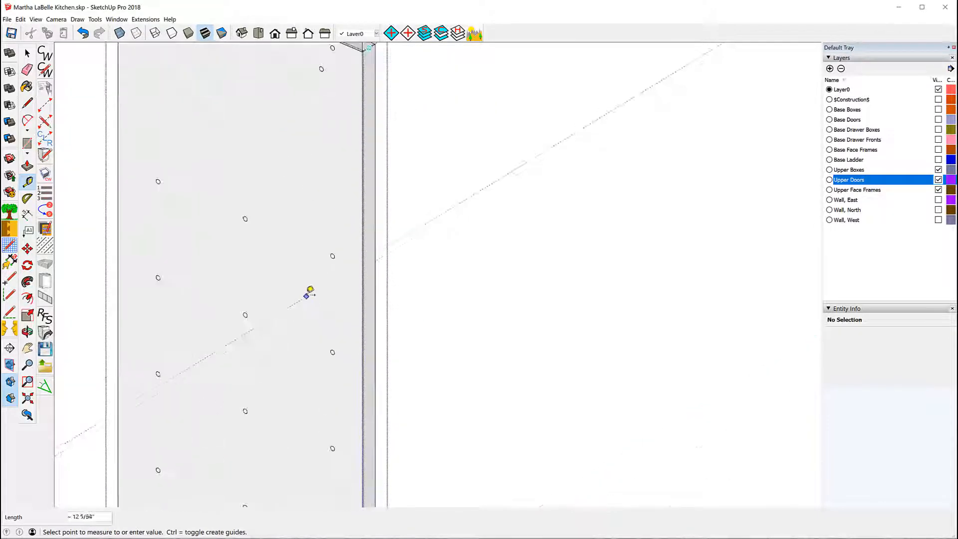
pyautogui.scroll(4, 372, 223)
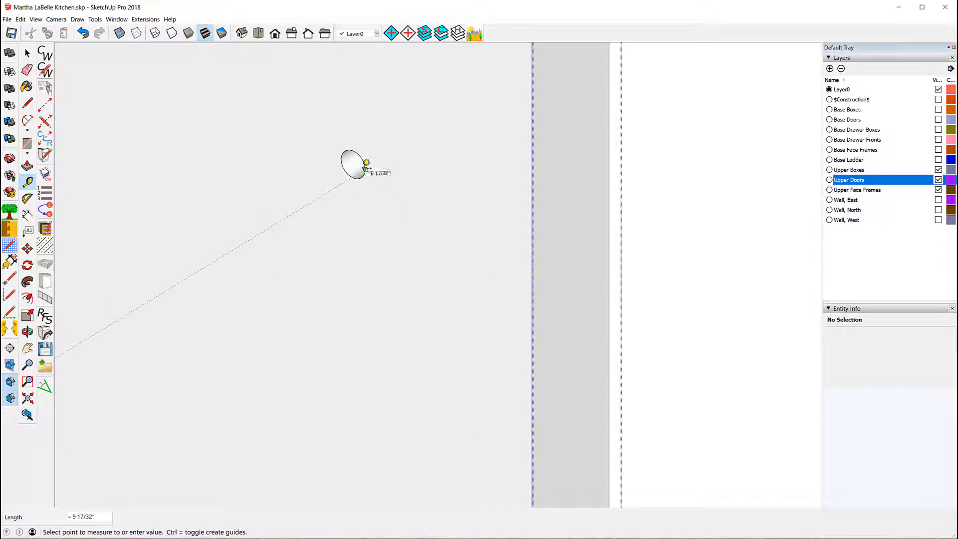
pyautogui.click(356, 164)
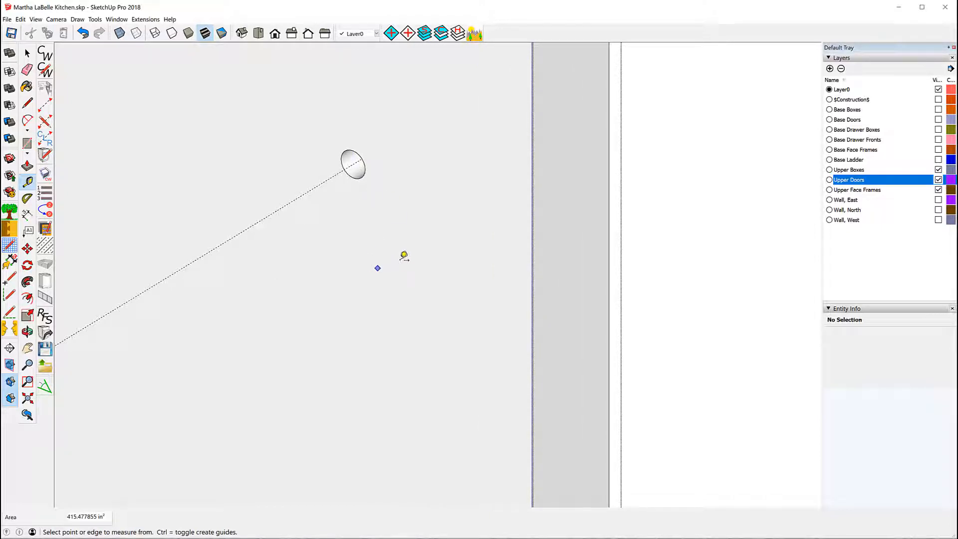
# Step: Place a second guide parallel to the first one through the middle screw hole of the same shelf row
pyautogui.scroll(-4, 397, 213)
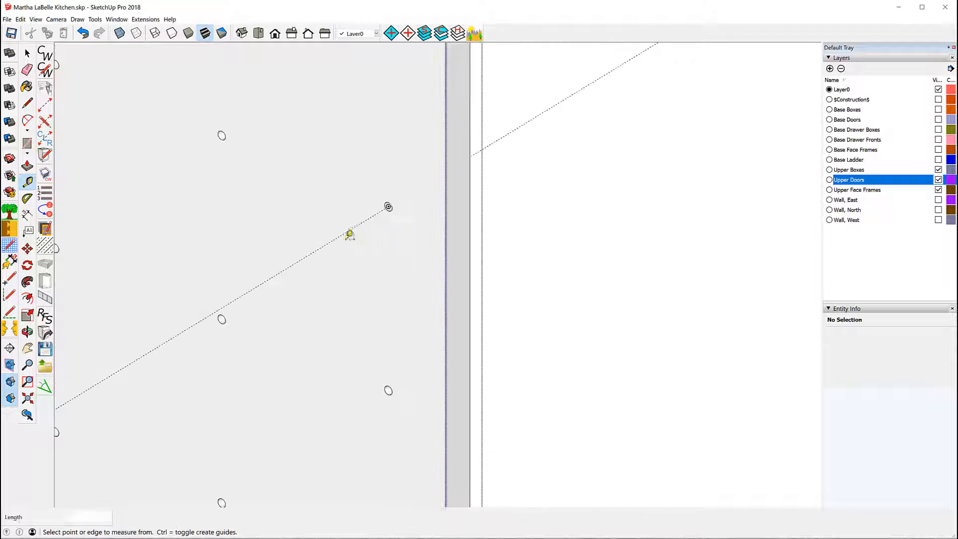
pyautogui.click(346, 232)
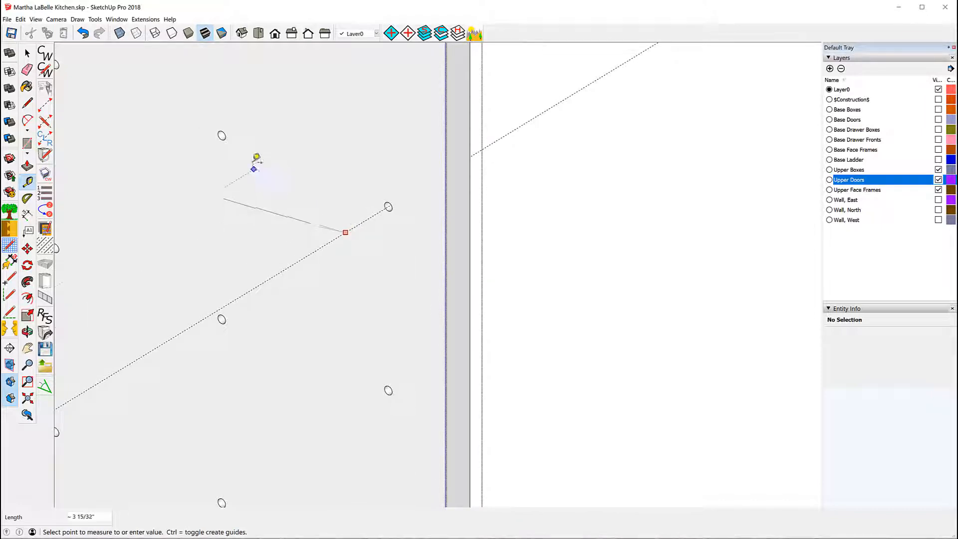
pyautogui.scroll(4, 241, 135)
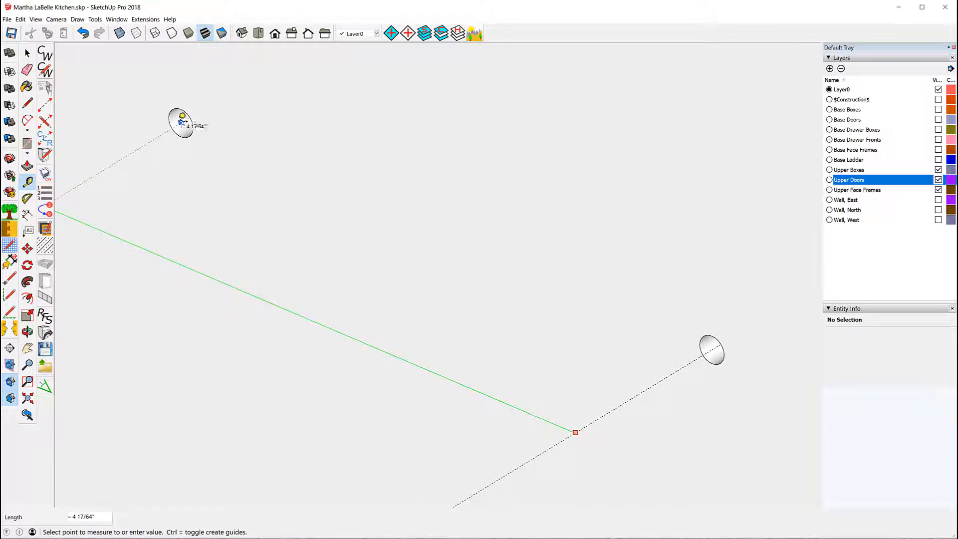
pyautogui.click(177, 109)
pyautogui.scroll(-5, 424, 188)
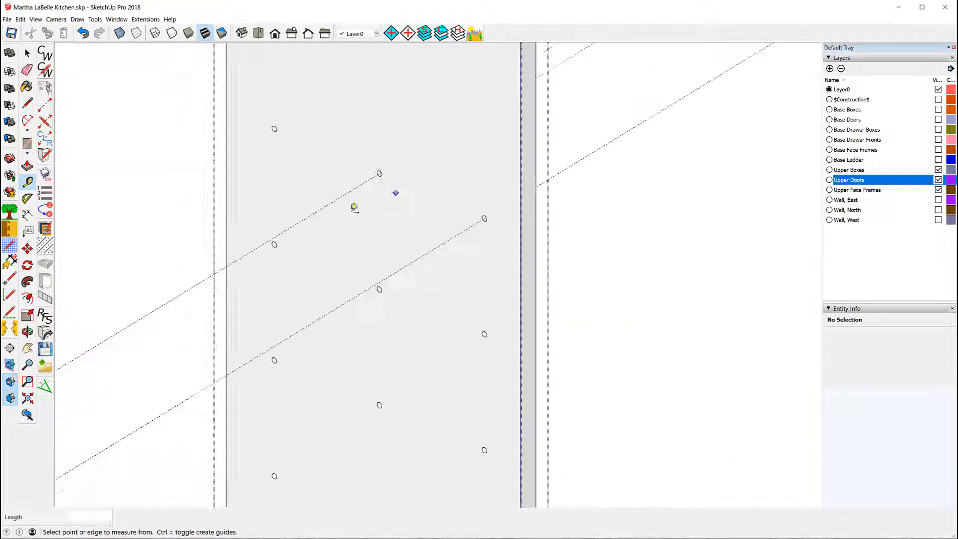
# Step: Place a third guide parallel to the other two through the rear screw hole of the uppermost shelf row
pyautogui.click(308, 216)
pyautogui.scroll(5, 274, 125)
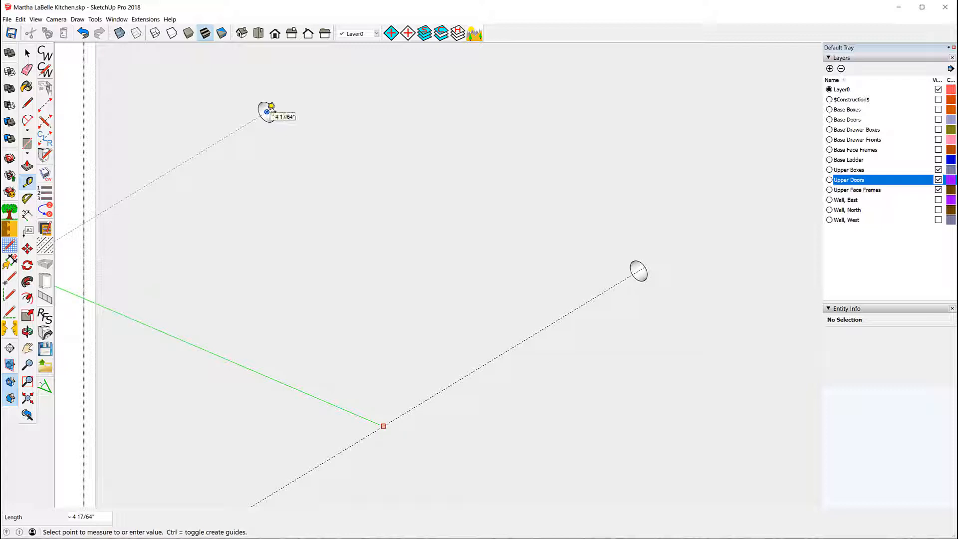
pyautogui.click(266, 107)
pyautogui.scroll(-2, 349, 170)
pyautogui.scroll(-3, 292, 143)
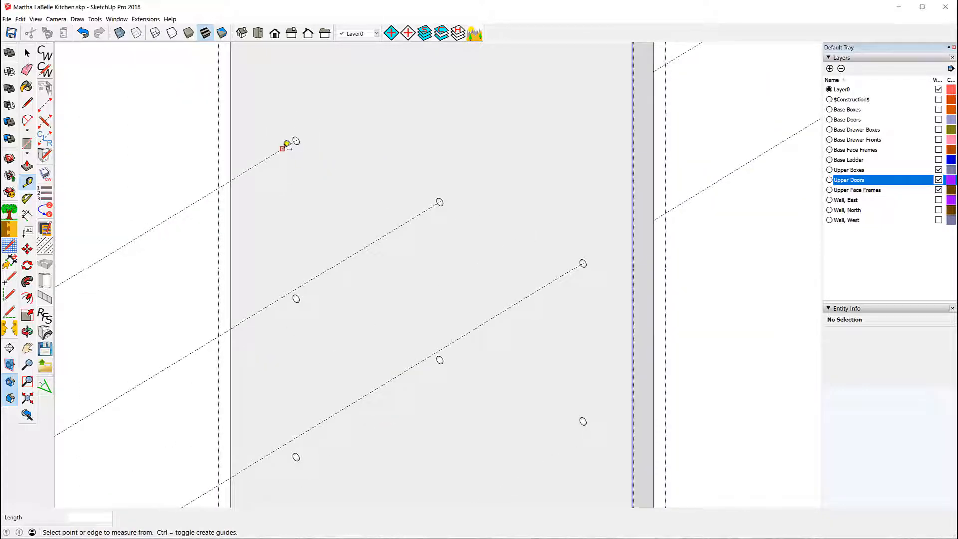
pyautogui.scroll(-1, 285, 145)
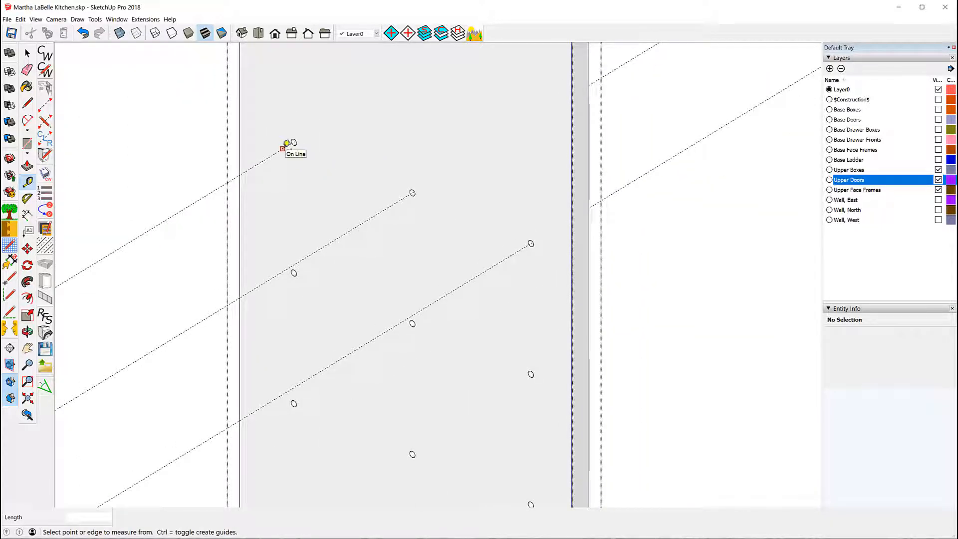
# Step: Try to move the middle guide straight up along the blue axis on its own
pyautogui.click(27, 53)
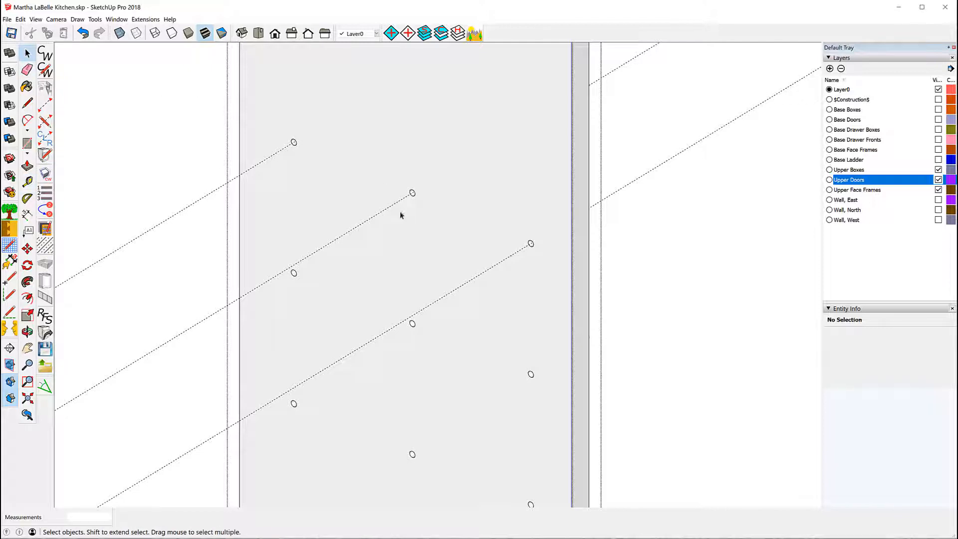
pyautogui.click(277, 153)
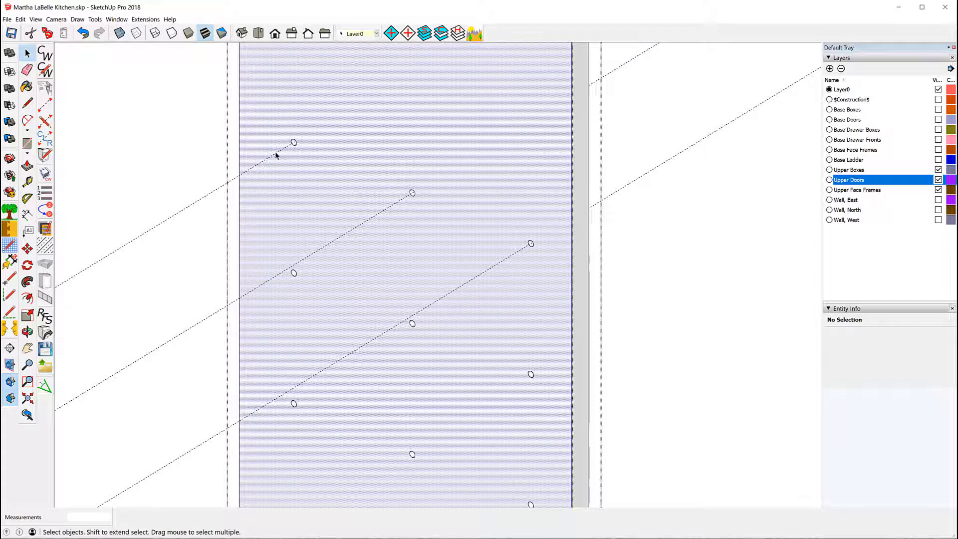
pyautogui.click(216, 193)
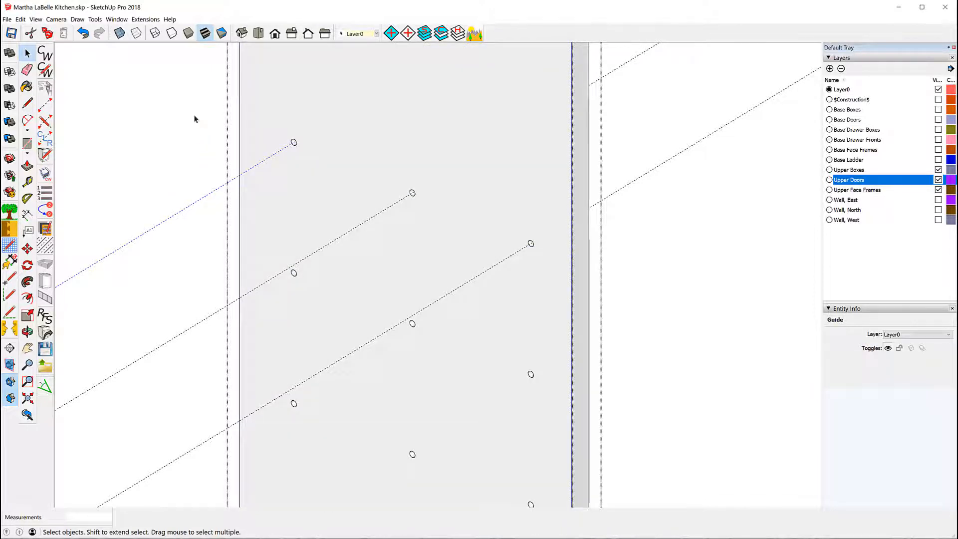
pyautogui.scroll(-2, 199, 117)
pyautogui.moveTo(172, 351); pyautogui.dragTo(136, 176)
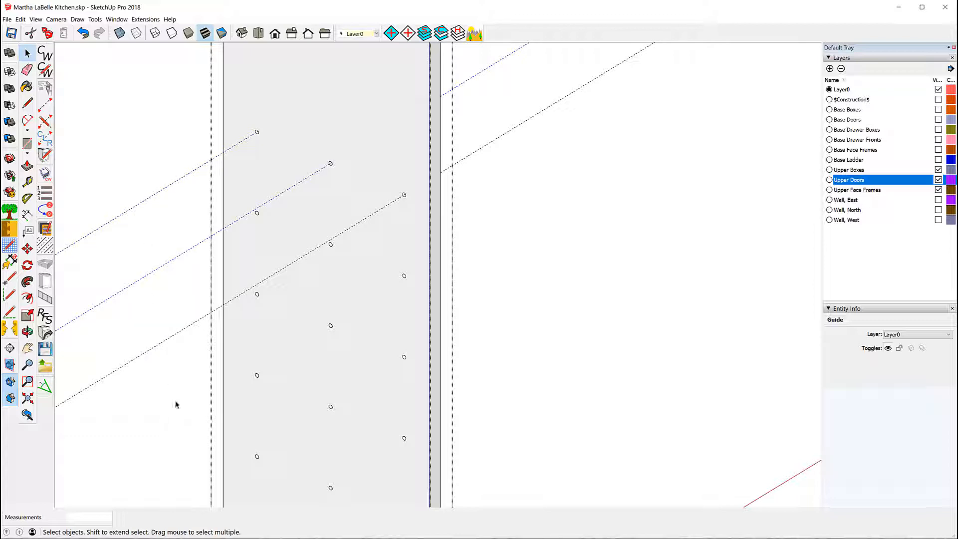
pyautogui.moveTo(176, 404); pyautogui.dragTo(124, 139)
pyautogui.scroll(-2, 379, 326)
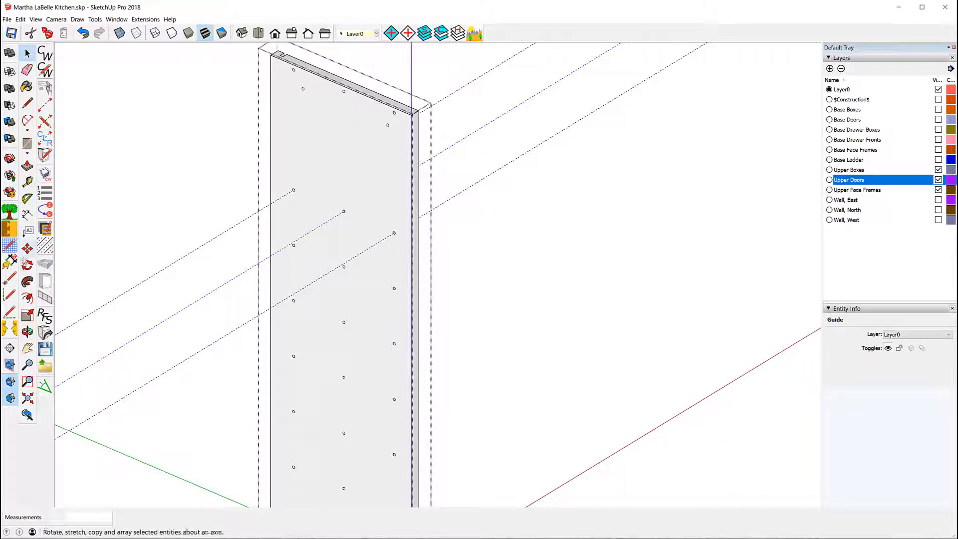
pyautogui.click(27, 248)
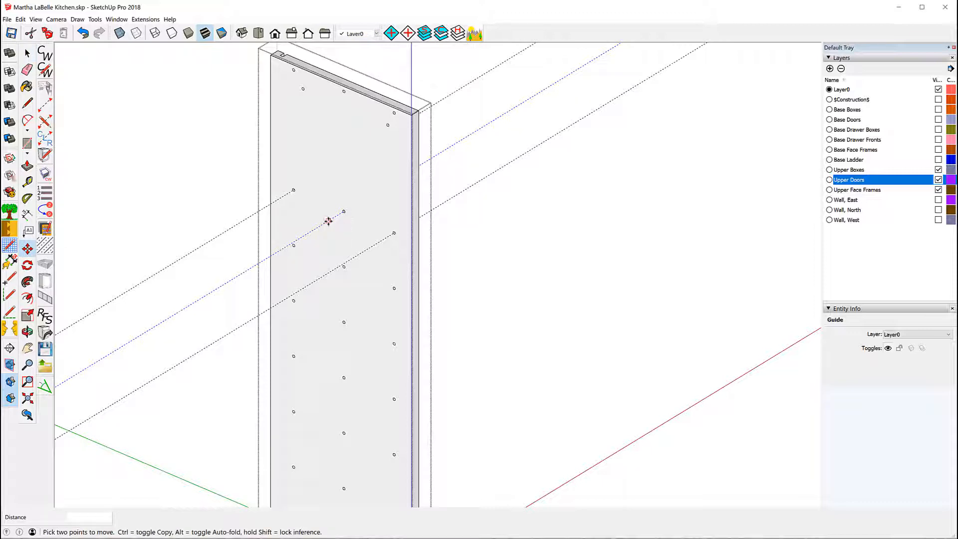
pyautogui.click(328, 221)
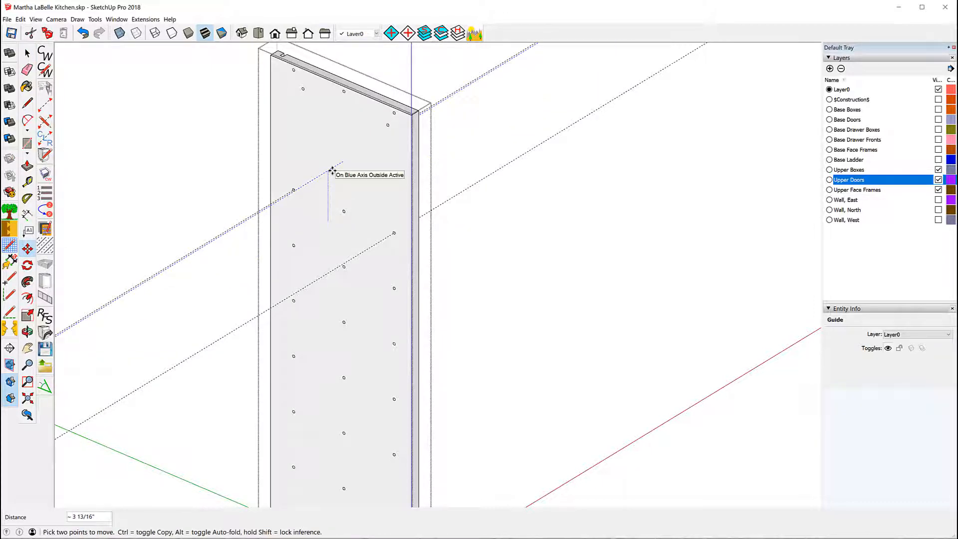
pyautogui.click(332, 171)
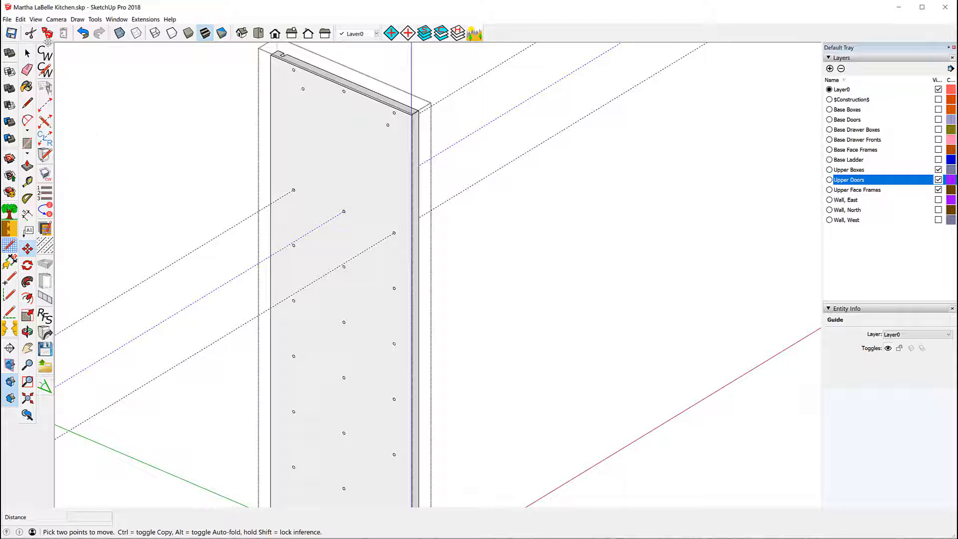
# Step: Select all three guides, move them 4 3/16" up along the blue axis, and clear the selection
pyautogui.click(28, 53)
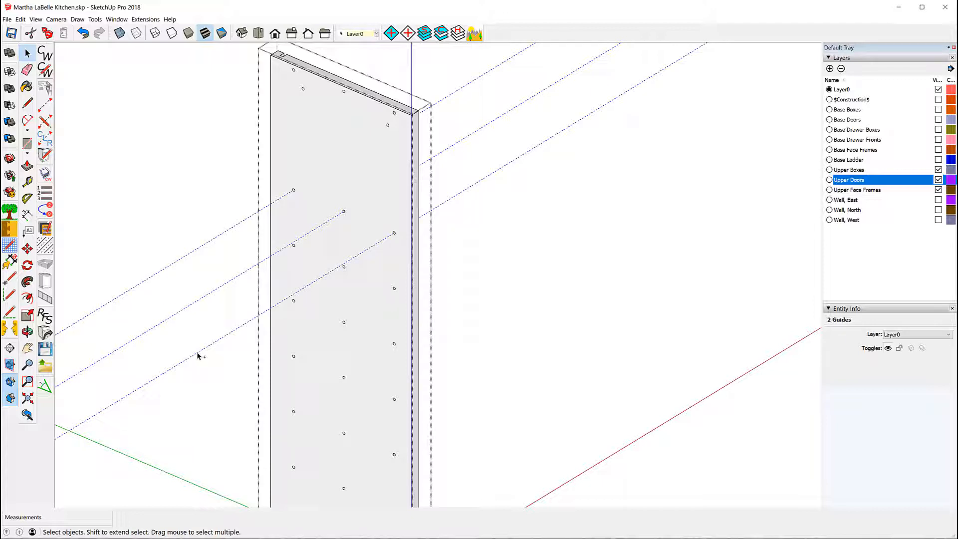
pyautogui.click(27, 248)
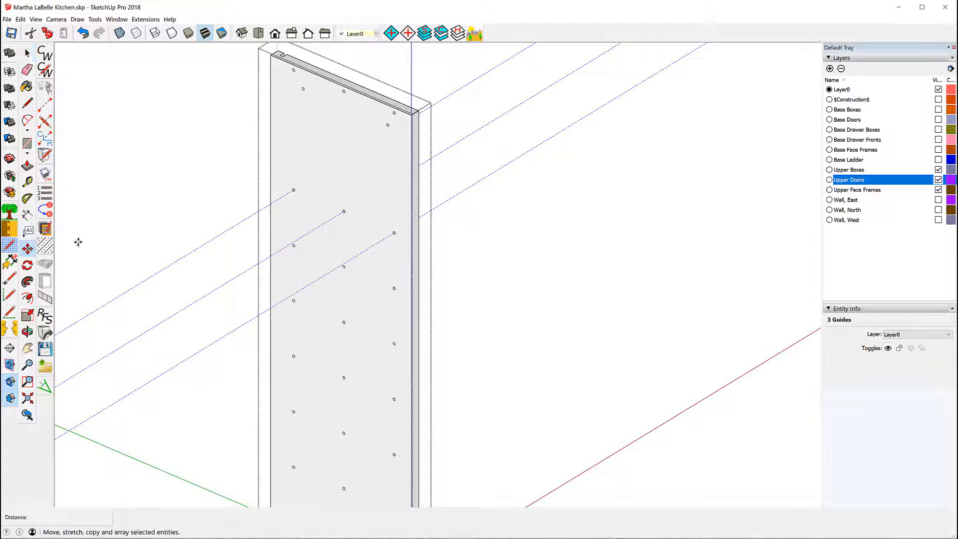
pyautogui.click(311, 231)
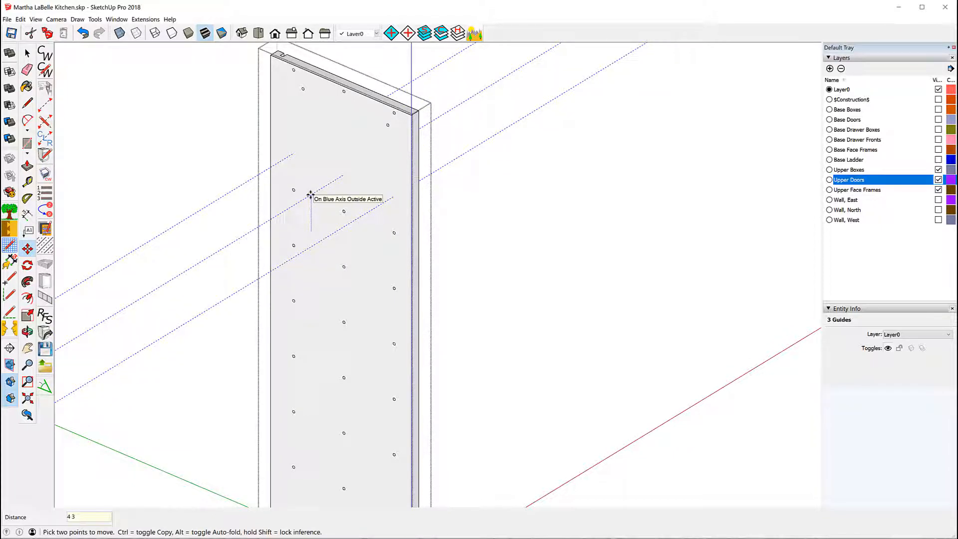
pyautogui.press('Return')
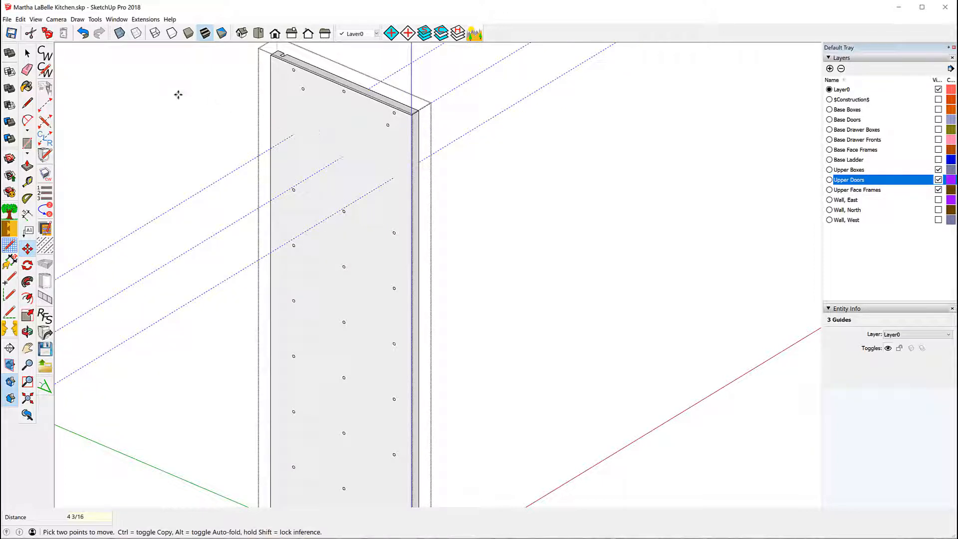
pyautogui.press('space')
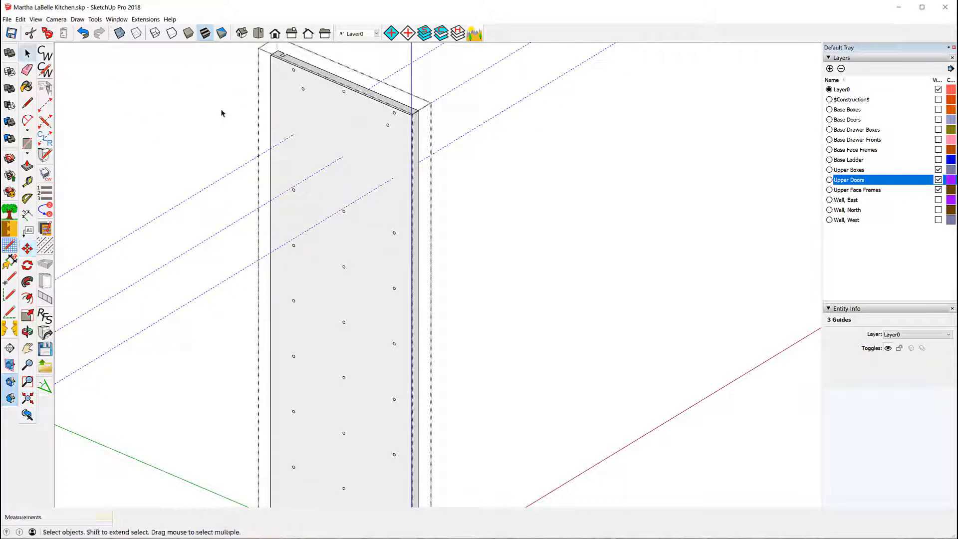
pyautogui.click(96, 172)
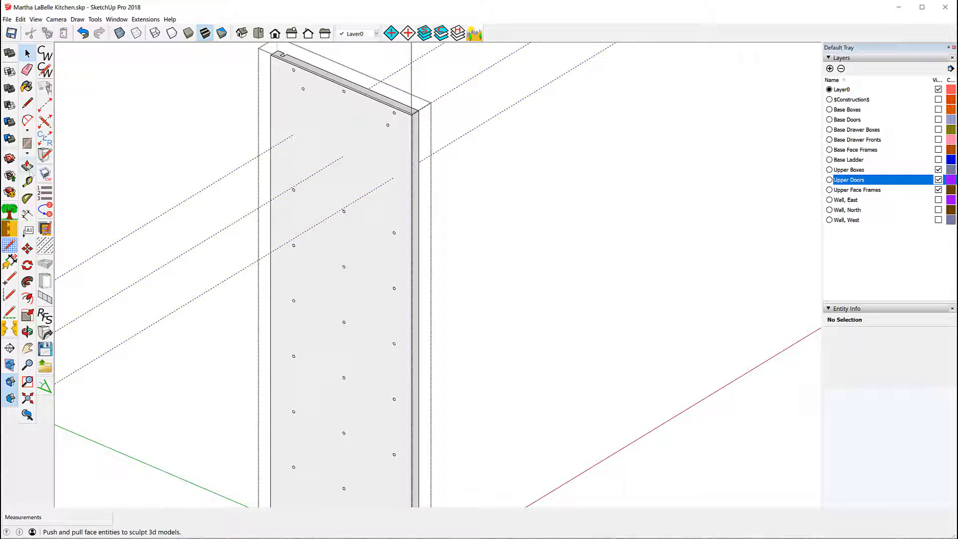
# Step: Draw a circle with a 2.5 mm radius on the panel's outer face, centred on the end of the rear guide
pyautogui.click(28, 155)
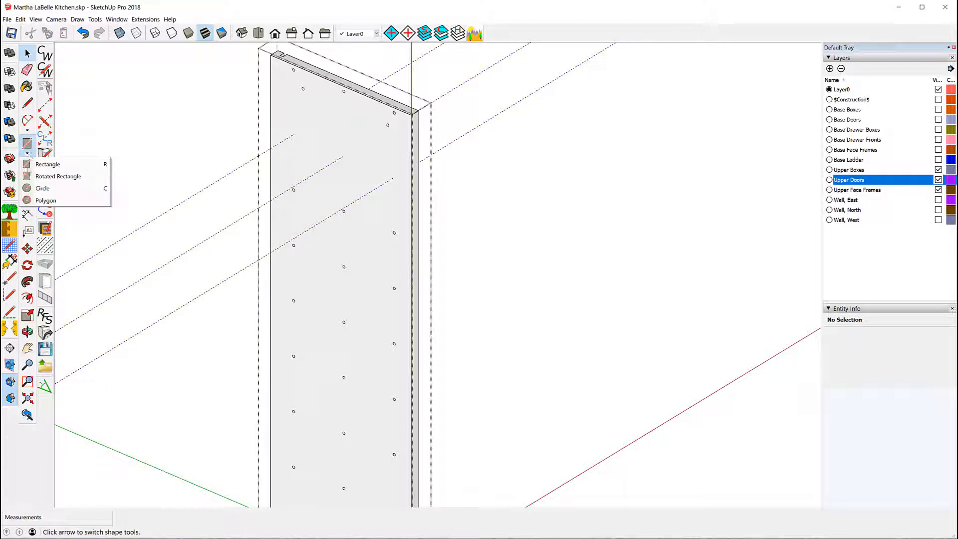
pyautogui.click(42, 188)
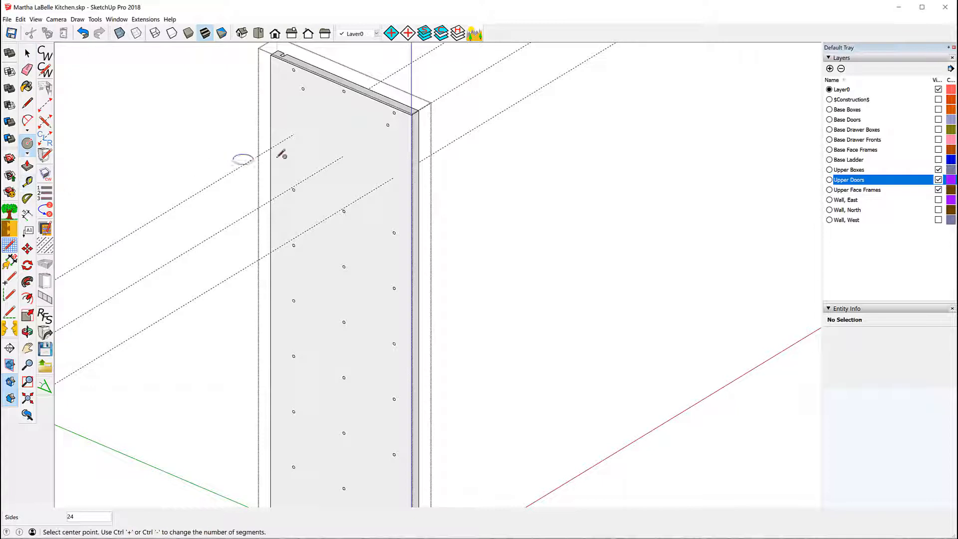
pyautogui.scroll(3, 282, 155)
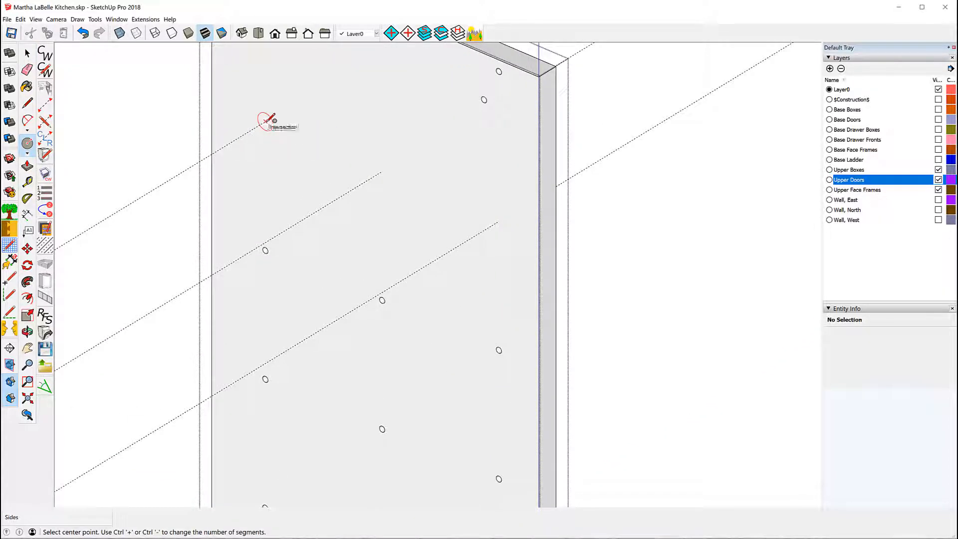
pyautogui.click(266, 122)
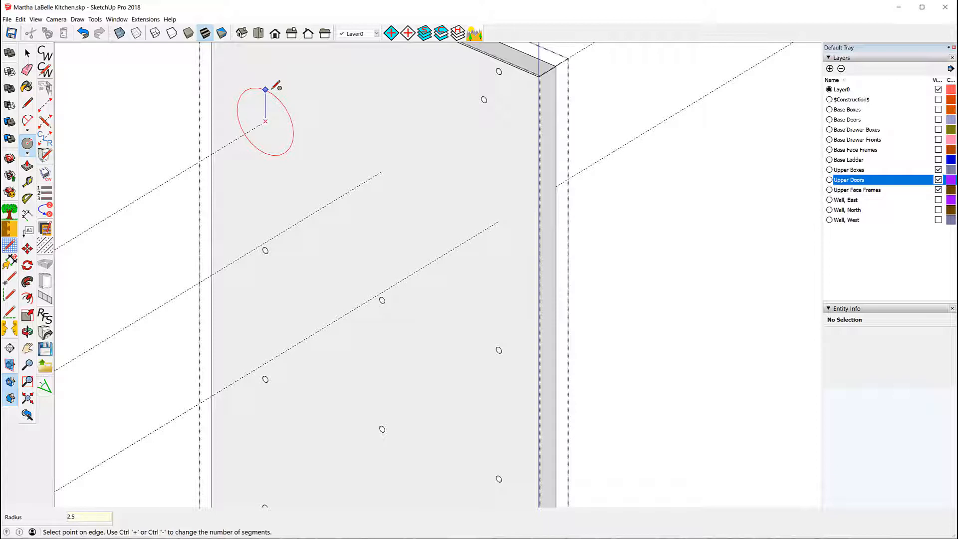
pyautogui.press('Return')
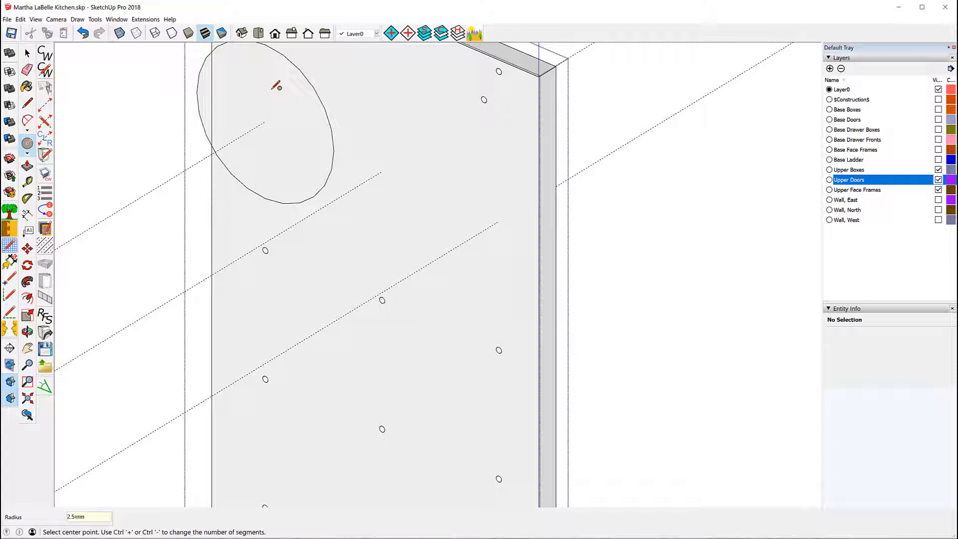
pyautogui.press('Return')
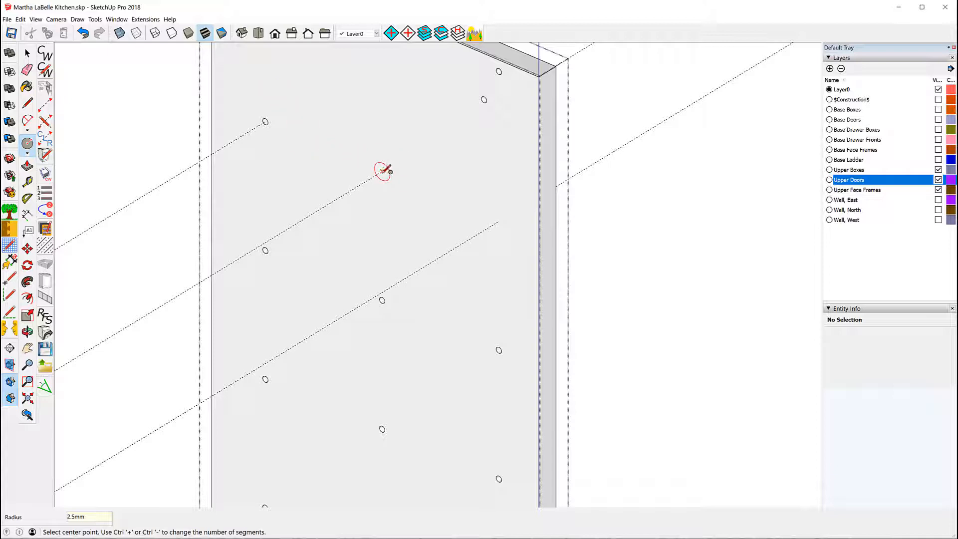
# Step: Draw circles with a 2.5 mm radius on the panel face, centred on the ends of the middle and front guides
pyautogui.click(382, 172)
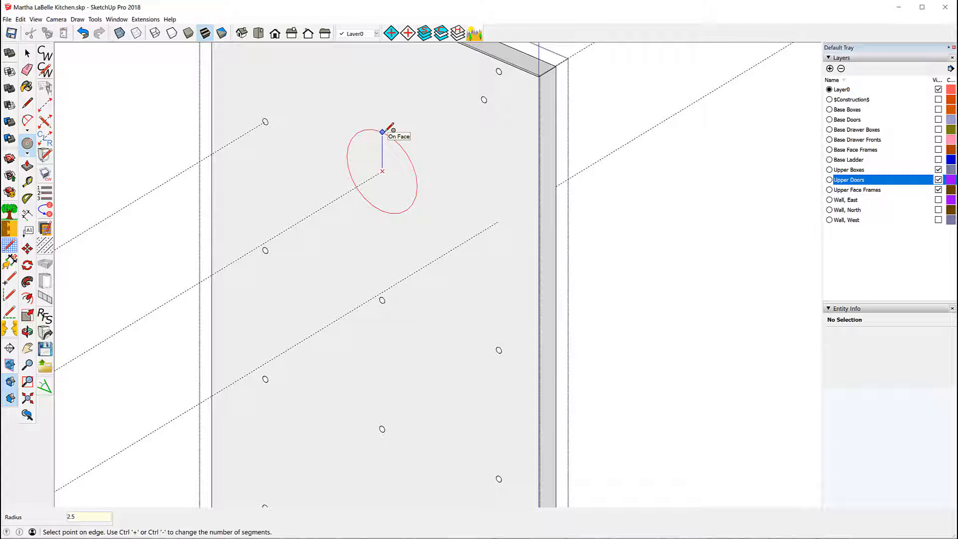
pyautogui.press('Return')
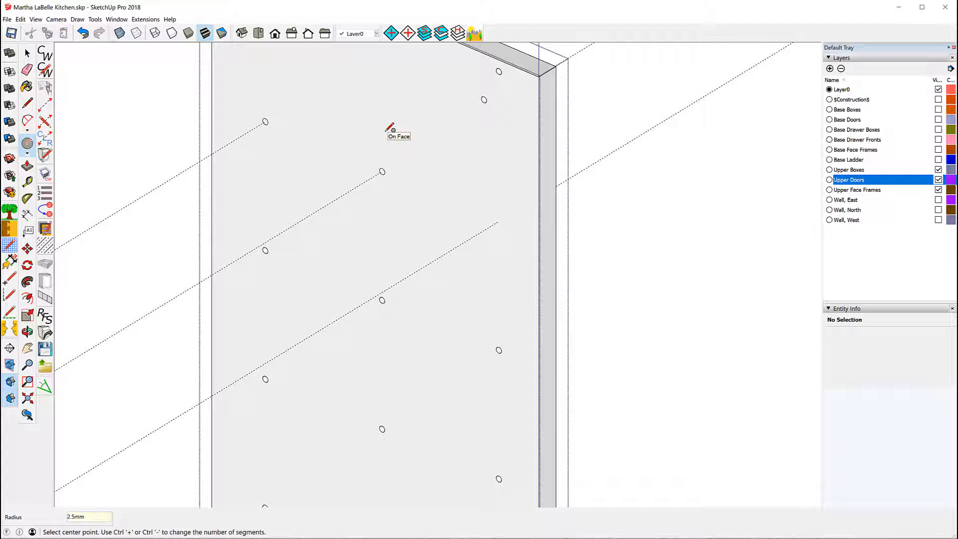
pyautogui.click(498, 222)
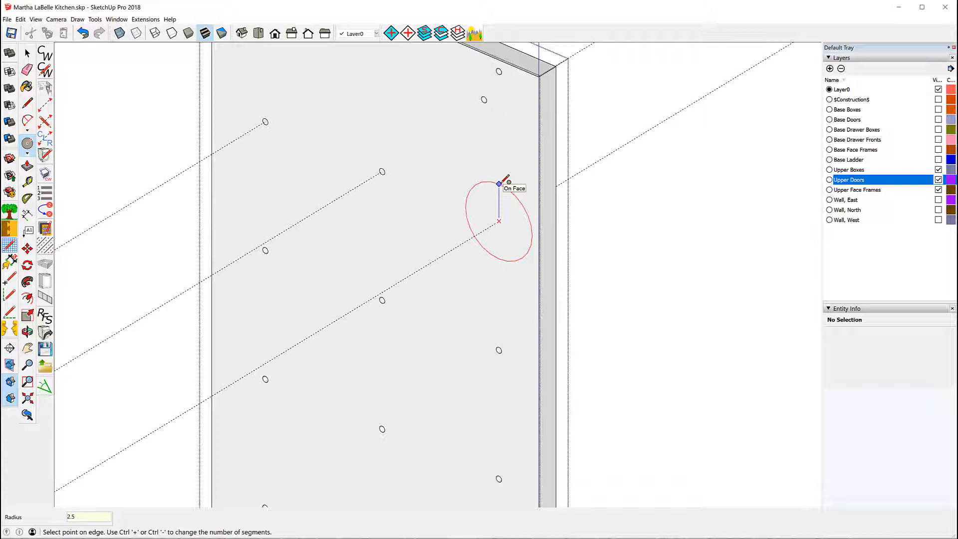
pyautogui.press('Return')
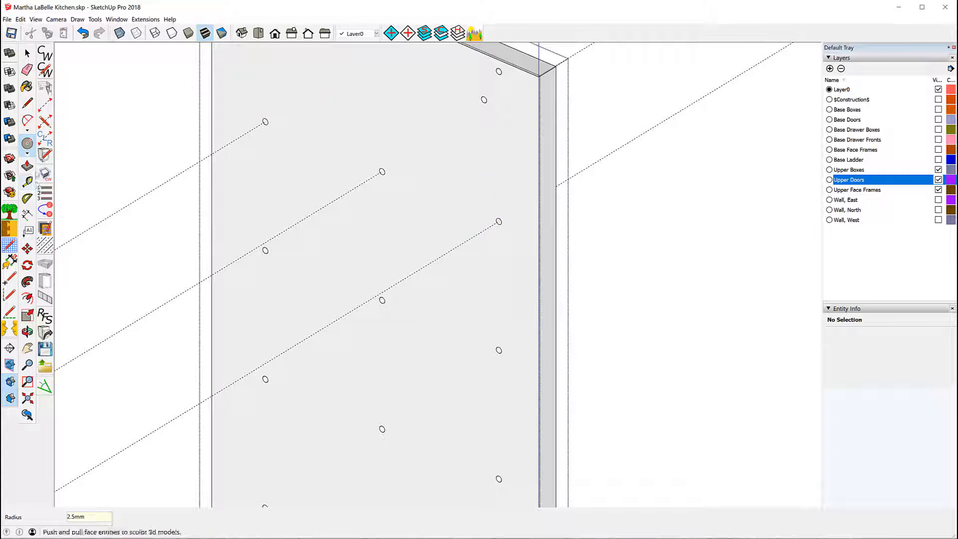
# Step: Push the three new circles 3/4" through the panel to cut screw holes, and check them from the inner face
pyautogui.click(27, 166)
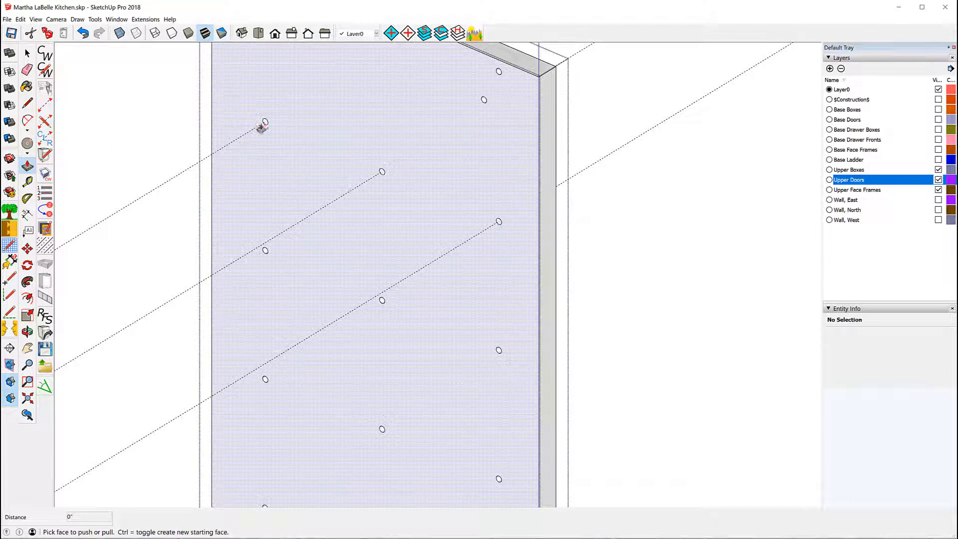
pyautogui.click(265, 124)
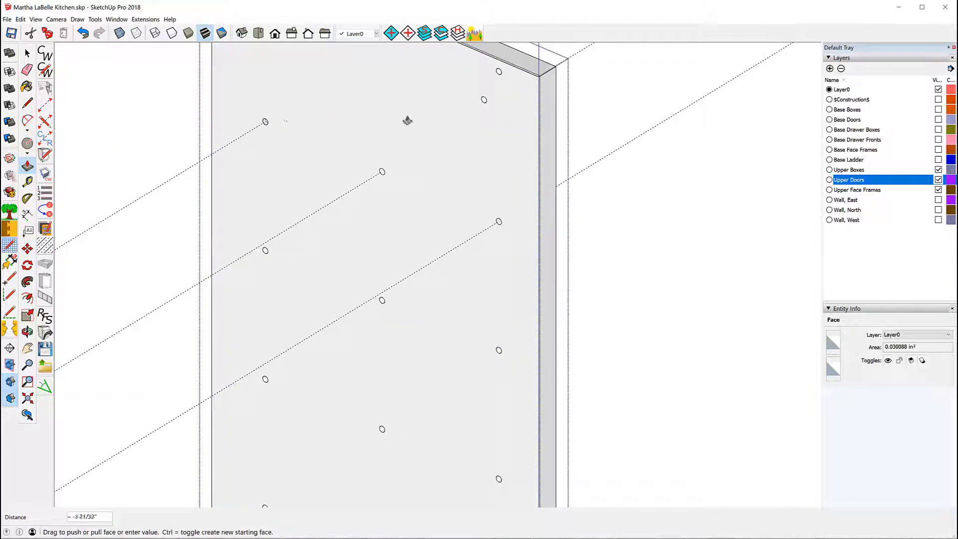
pyautogui.click(556, 113)
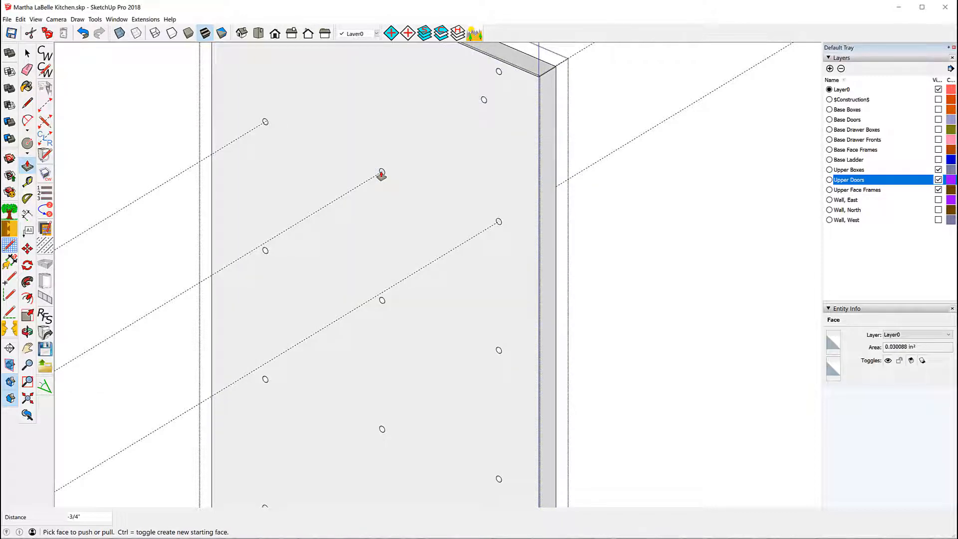
pyautogui.click(382, 173)
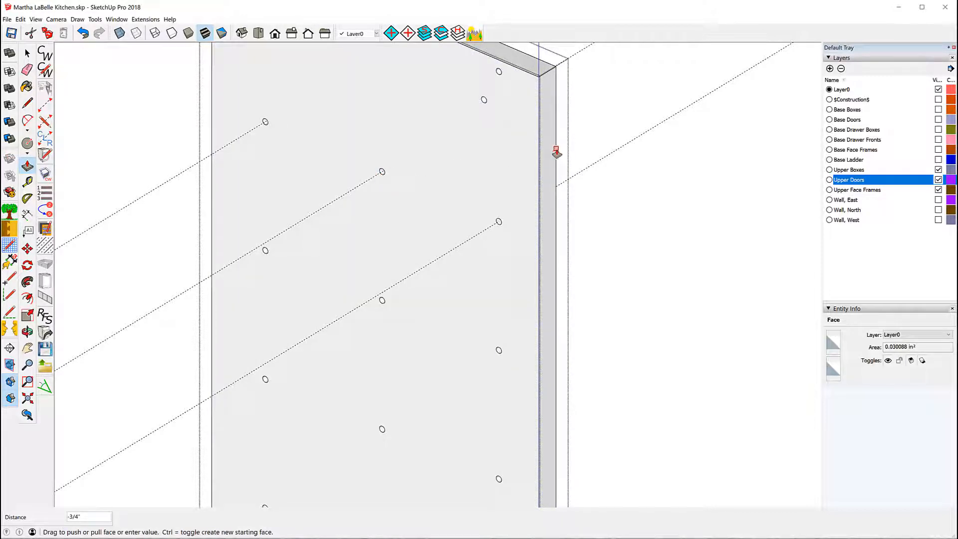
pyautogui.click(561, 151)
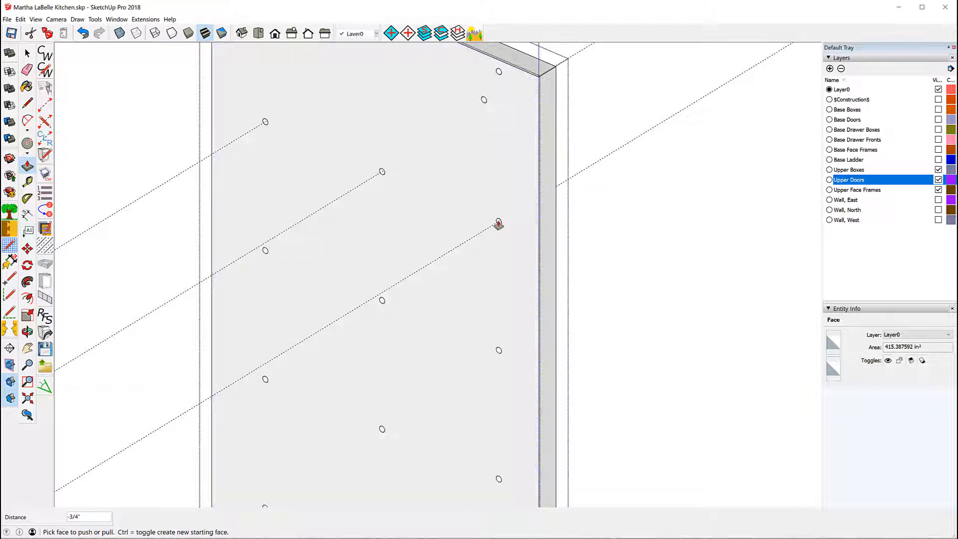
pyautogui.click(499, 222)
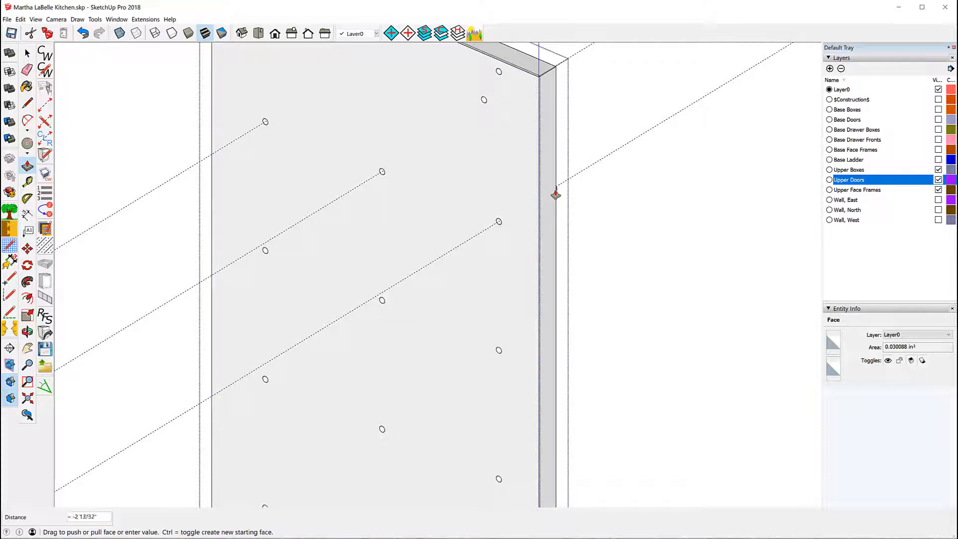
pyautogui.click(559, 165)
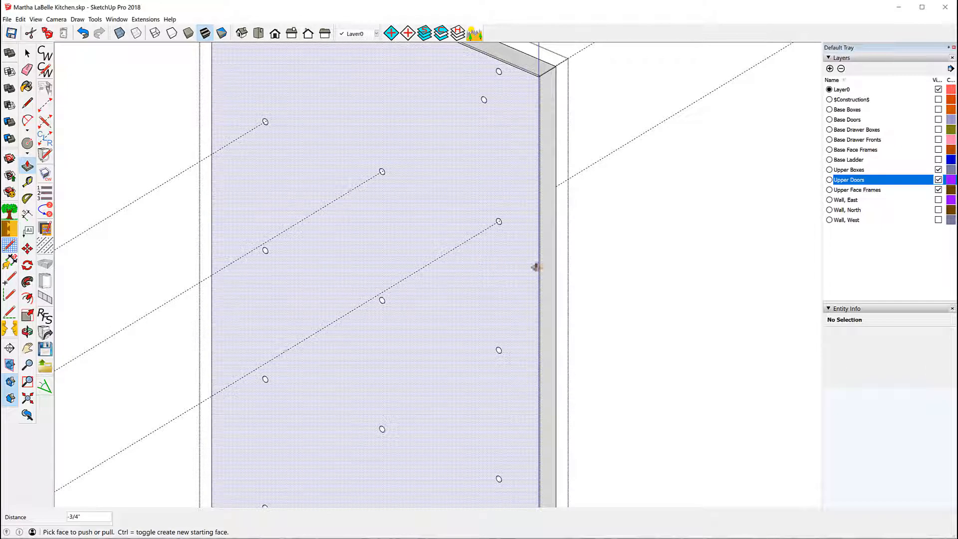
pyautogui.moveTo(604, 261); pyautogui.dragTo(205, 186, button='middle')
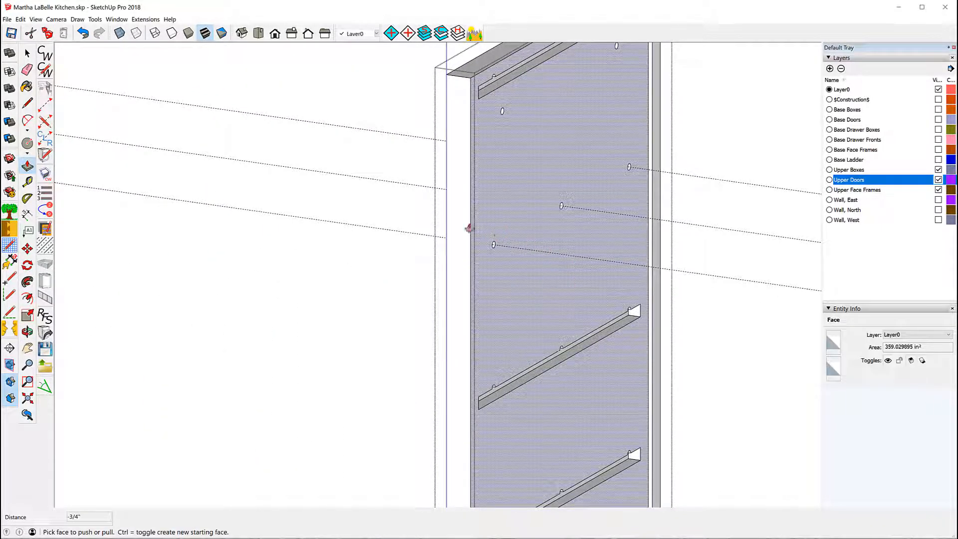
# Step: Place a horizontal guide 4 3/16" above the lower edge of the uppermost evenly spaced shelf dado on the panel's inner face
pyautogui.scroll(-3, 117, 197)
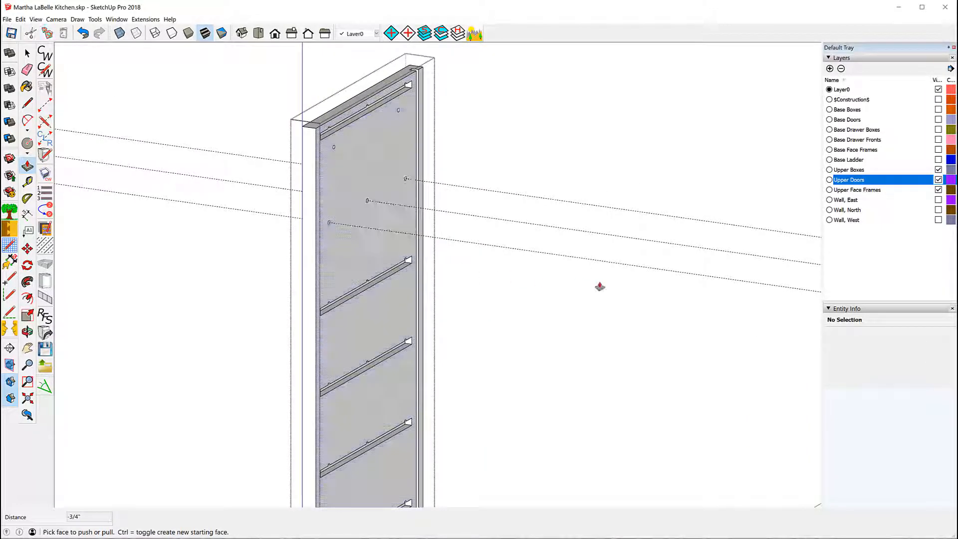
pyautogui.moveTo(591, 299); pyautogui.dragTo(497, 284, button='middle')
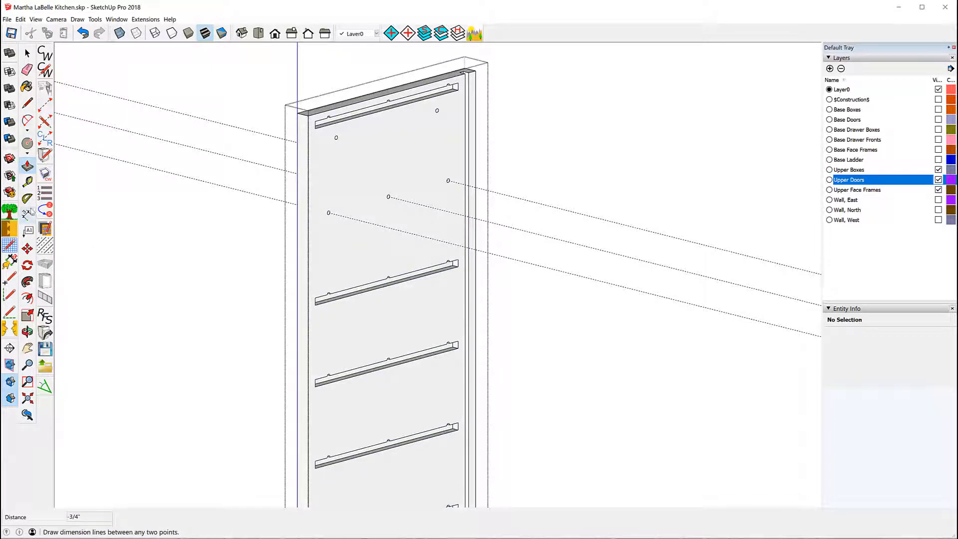
pyautogui.click(27, 182)
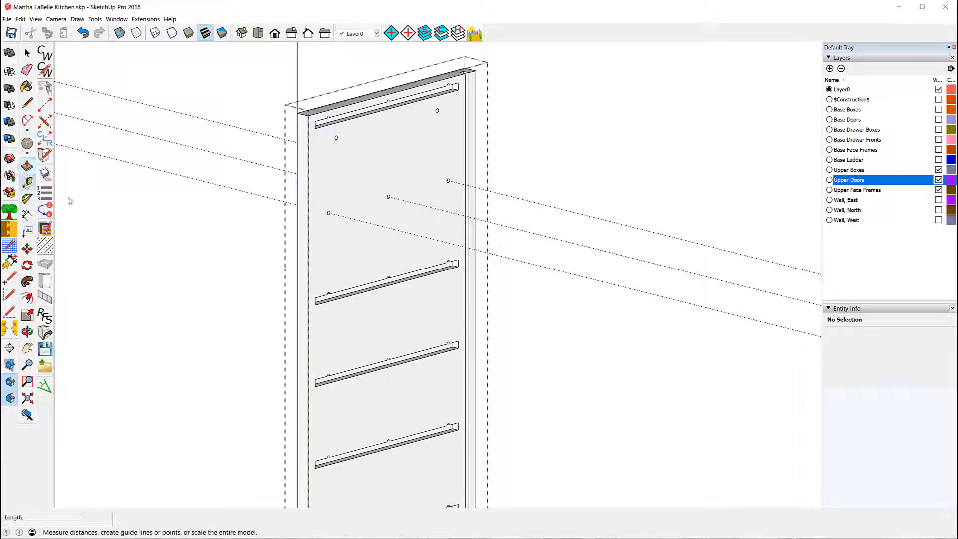
pyautogui.click(376, 288)
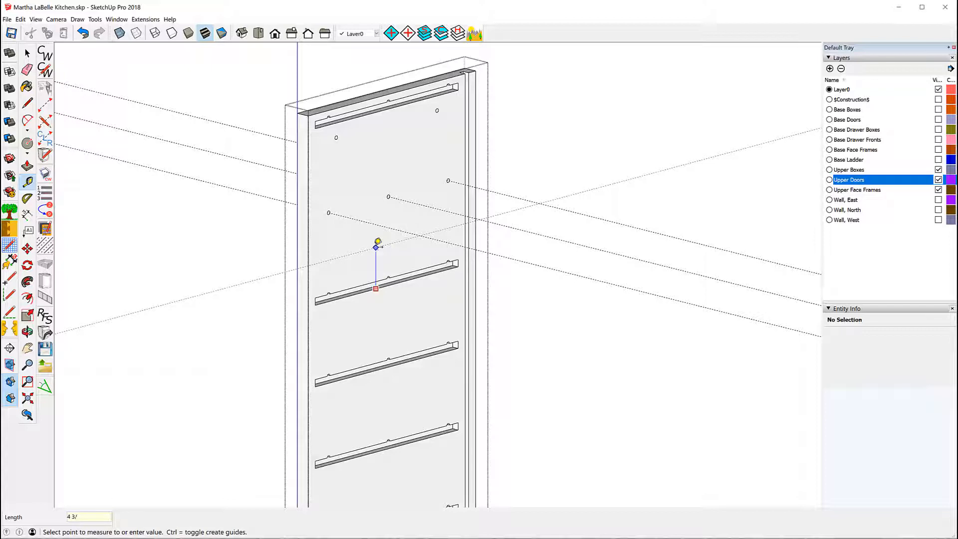
pyautogui.click(378, 242)
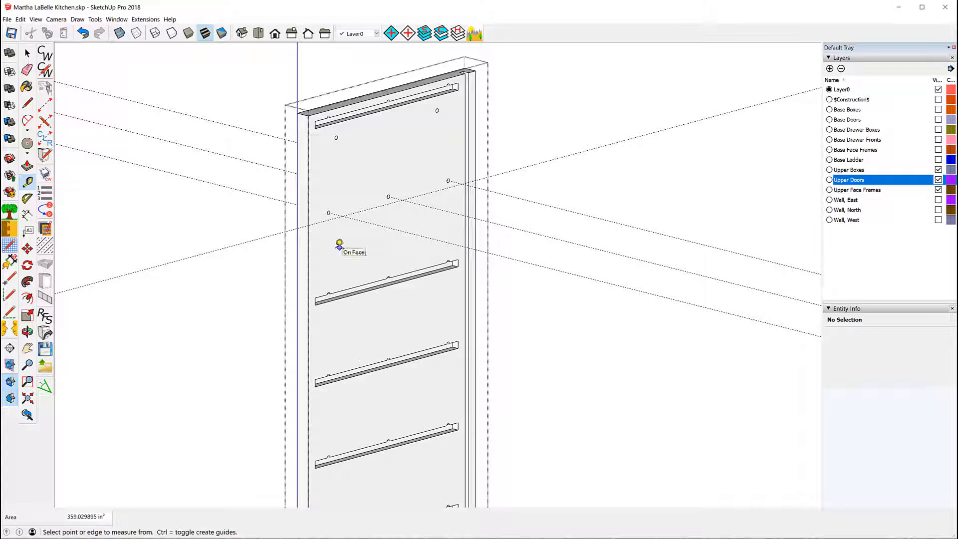
# Step: Place vertical guides along both ends of that shelf dado to mark the length for a new dado
pyautogui.scroll(5, 327, 300)
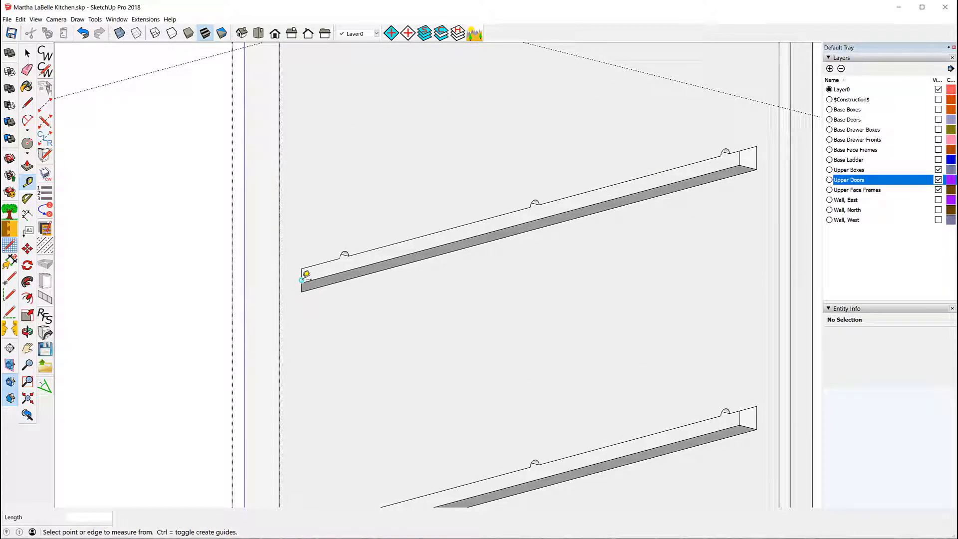
pyautogui.click(296, 278)
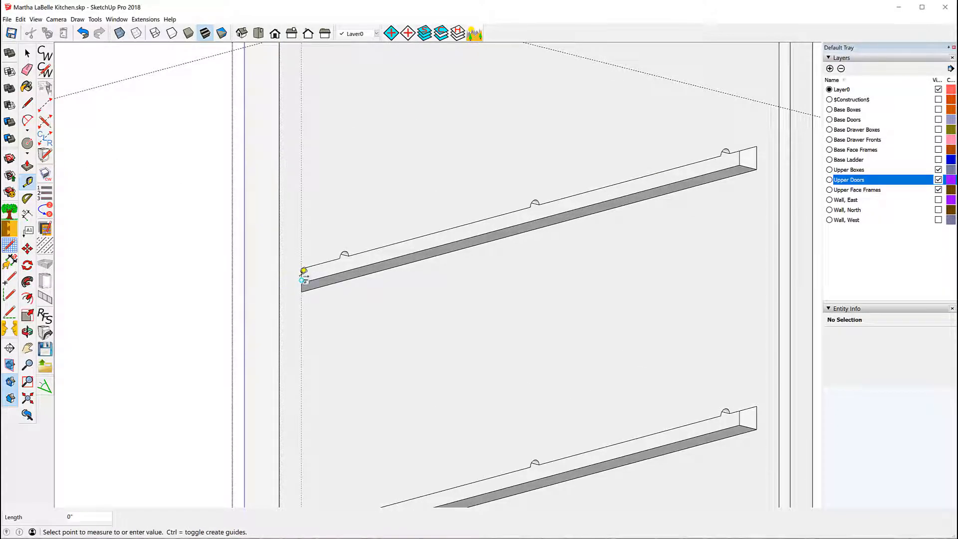
pyautogui.click(303, 273)
pyautogui.scroll(-3, 406, 366)
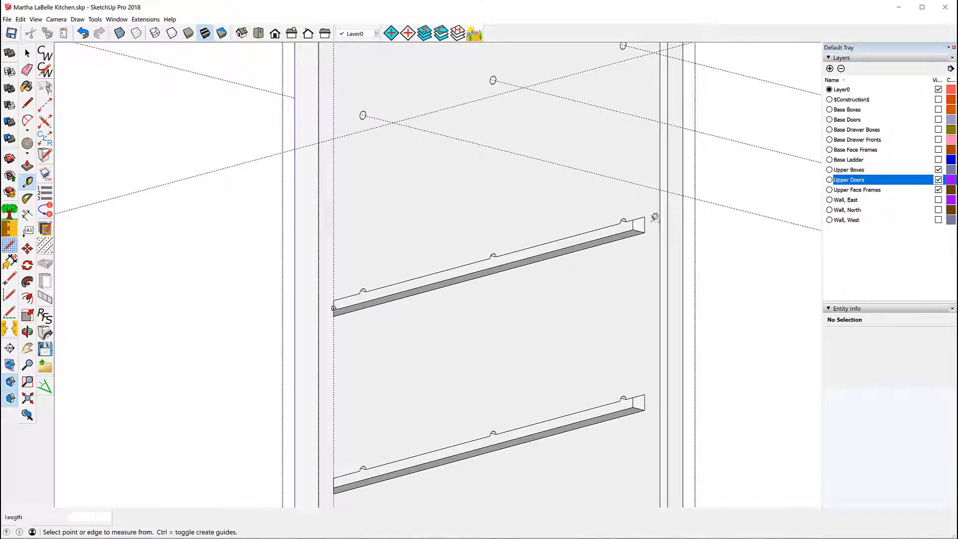
pyautogui.click(651, 223)
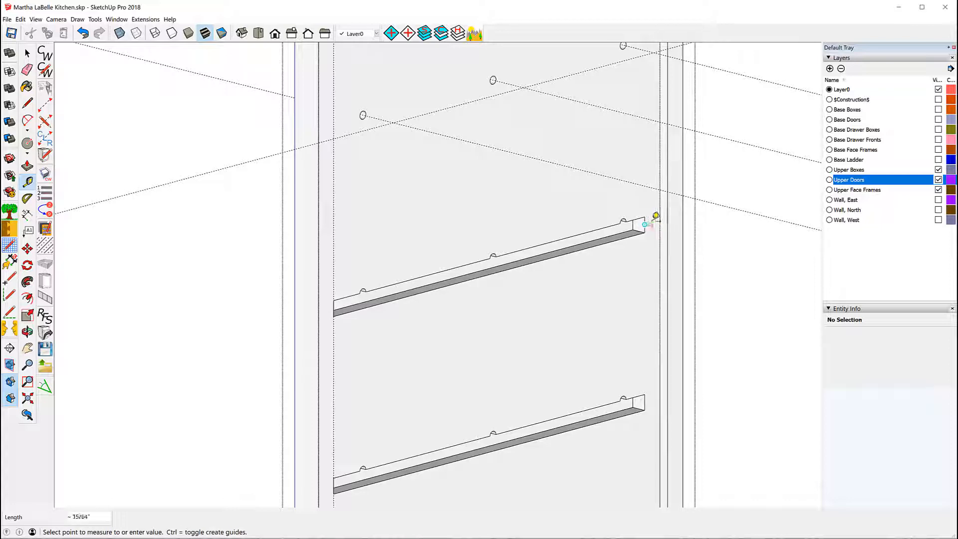
pyautogui.click(653, 219)
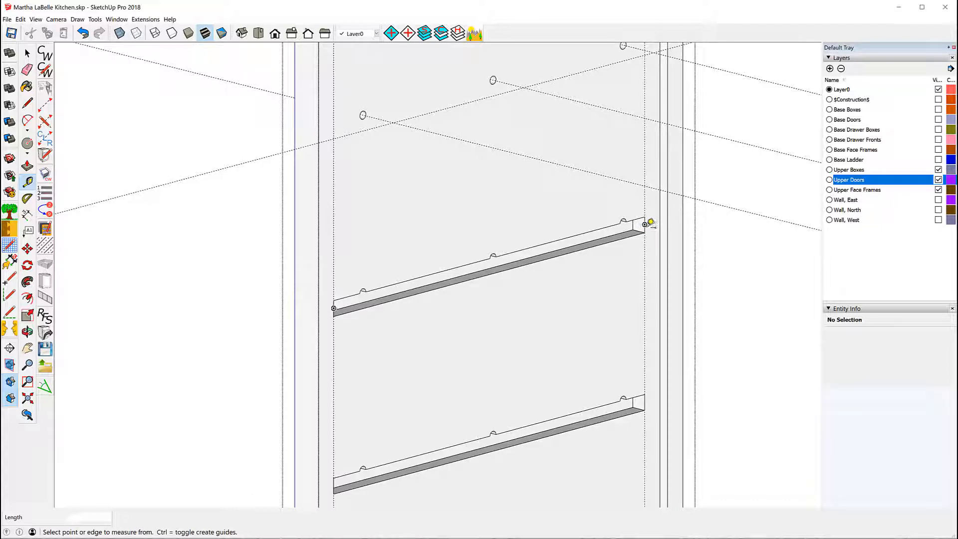
# Step: Place a second horizontal guide 4 3/16" above the upper edge of the same shelf dado
pyautogui.click(444, 270)
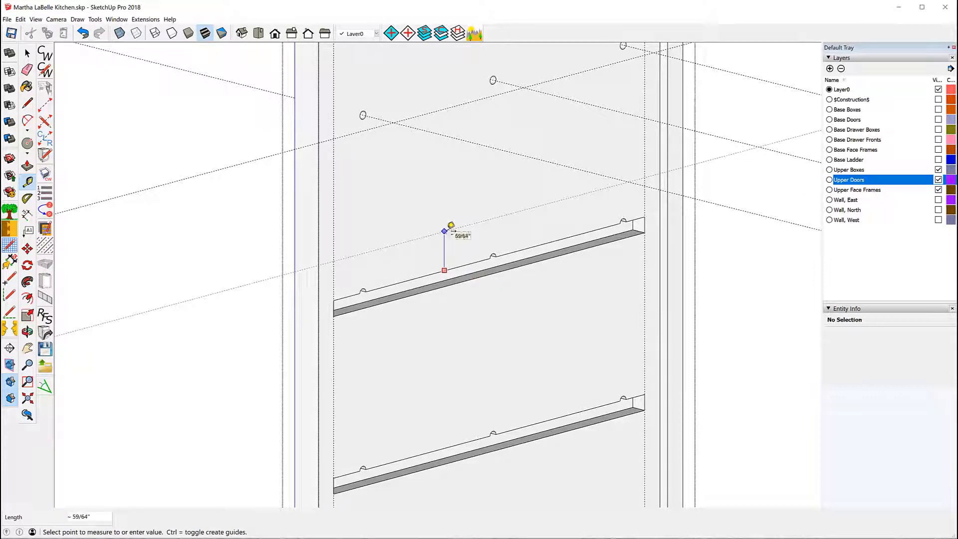
pyautogui.write('4 3/16')
pyautogui.press('Return')
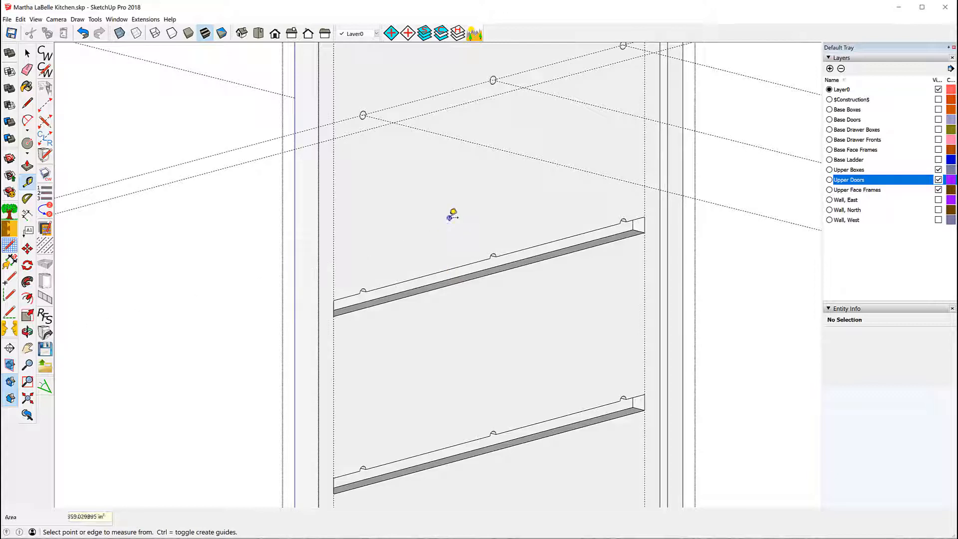
# Step: Draw a 10 3/16" by 3/8" rectangle between the guide intersections to outline the new shelf dado
pyautogui.click(30, 155)
pyautogui.click(50, 163)
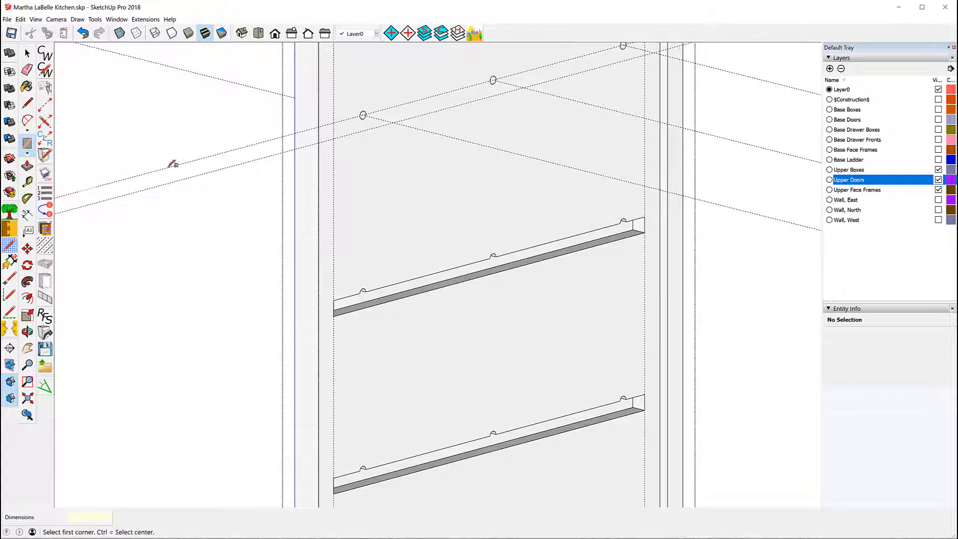
pyautogui.scroll(-3, 443, 210)
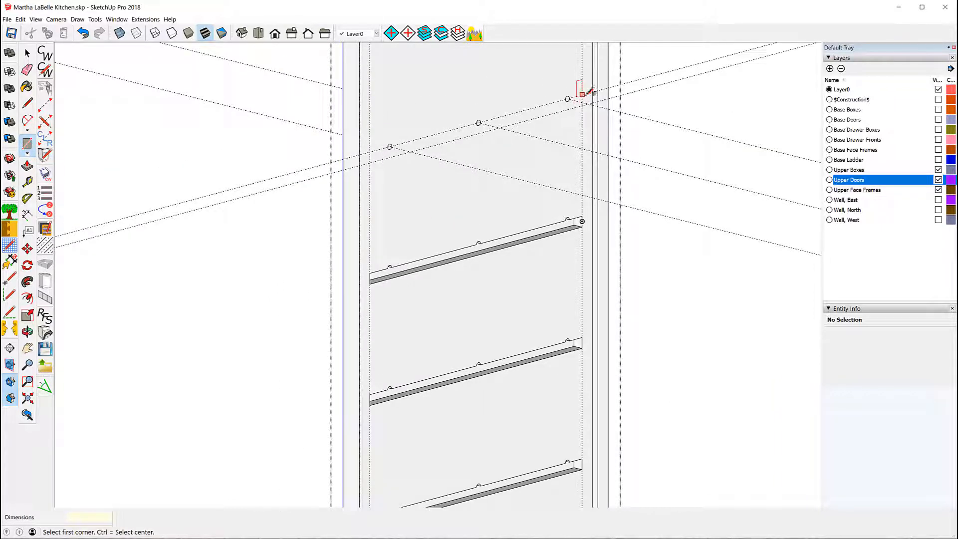
pyautogui.click(582, 95)
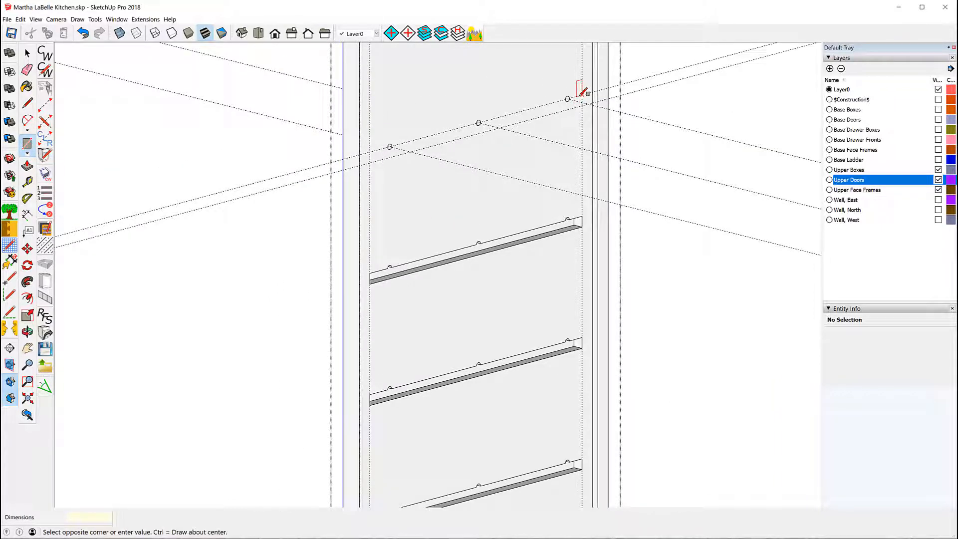
pyautogui.click(371, 161)
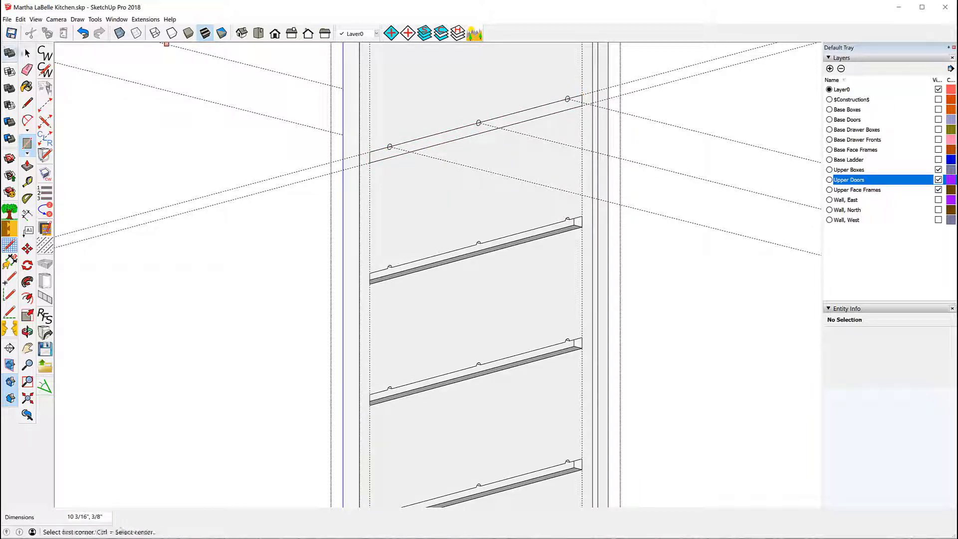
# Step: Delete the line segment and the filled-in face inside the near screw hole on the rectangle's upper edge
pyautogui.click(27, 53)
pyautogui.scroll(4, 400, 158)
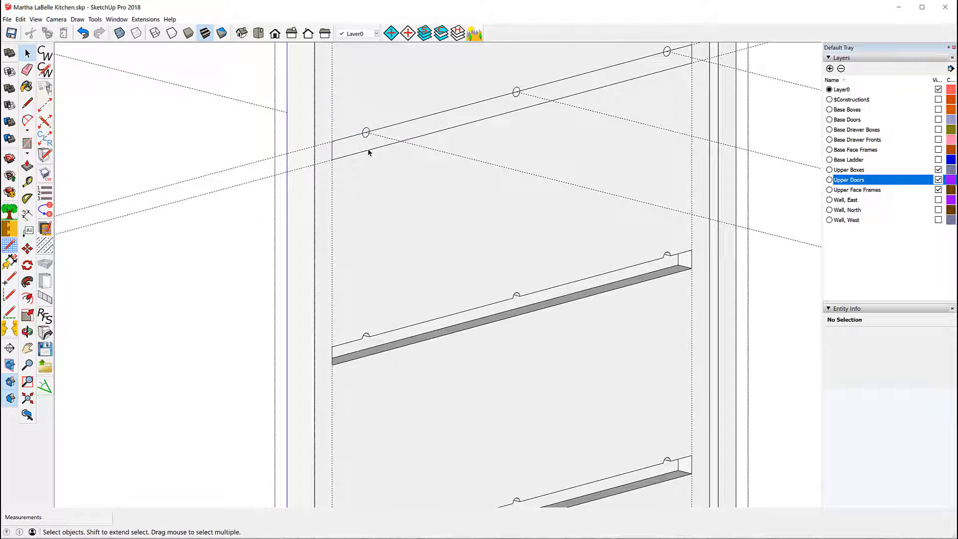
pyautogui.scroll(2, 369, 135)
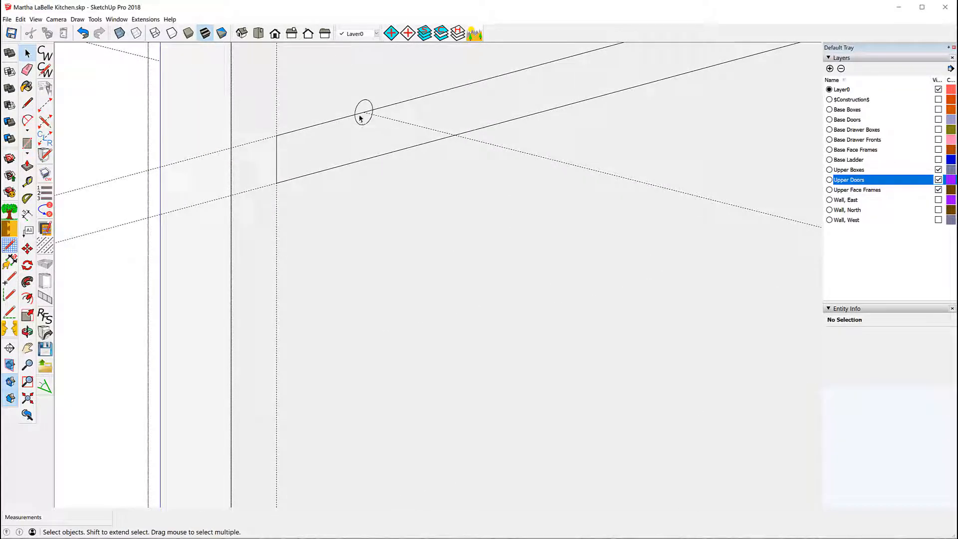
pyautogui.click(362, 116)
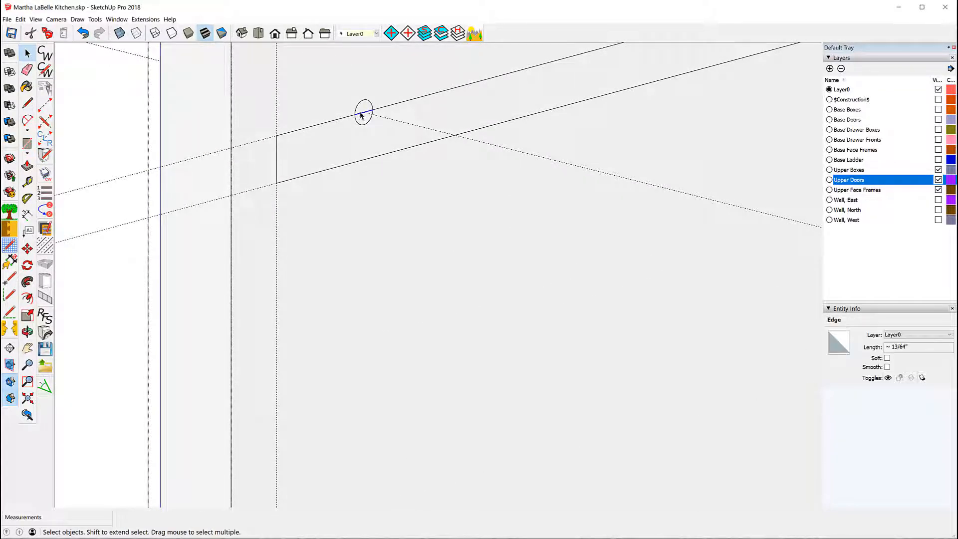
pyautogui.click(363, 113)
pyautogui.click(362, 112)
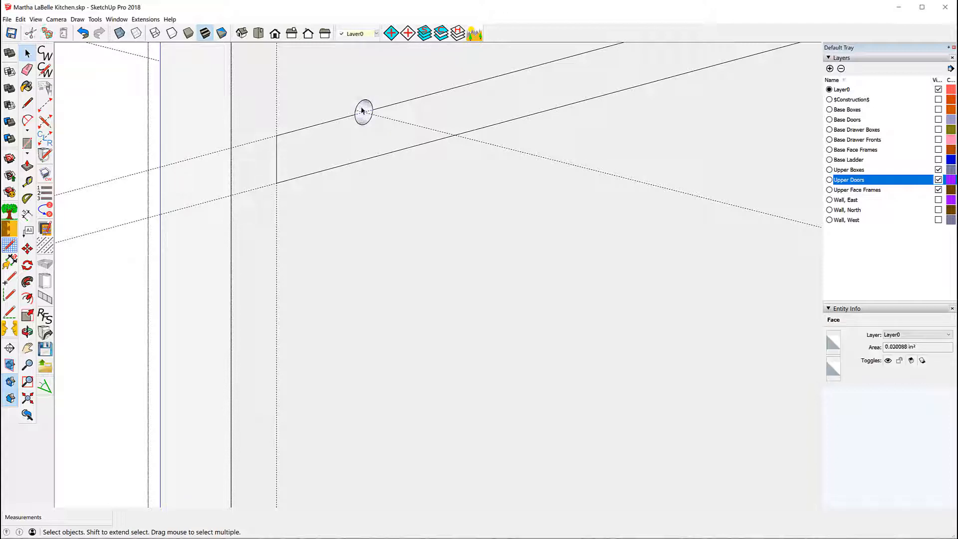
pyautogui.click(330, 176)
pyautogui.scroll(-2, 328, 194)
pyautogui.scroll(-1, 445, 107)
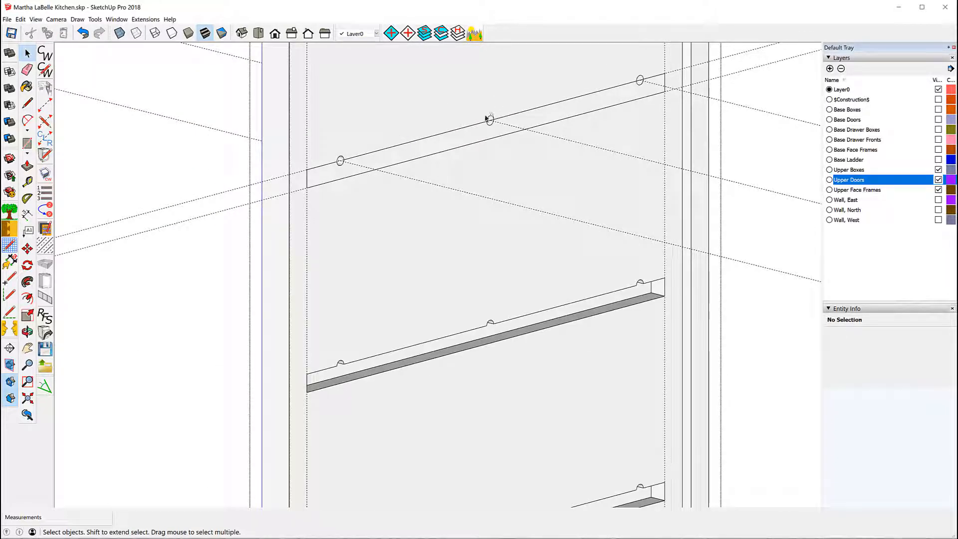
# Step: Delete the line segments and filled-in faces inside the middle and far screw holes along the rectangle's upper edge
pyautogui.scroll(2, 488, 120)
pyautogui.scroll(2, 492, 132)
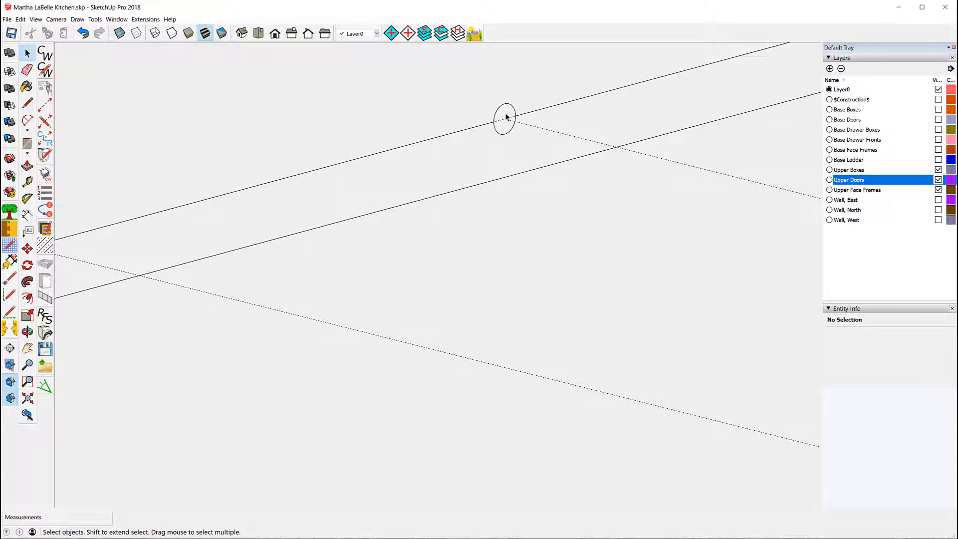
pyautogui.click(507, 117)
pyautogui.press('Delete')
pyautogui.scroll(-4, 341, 213)
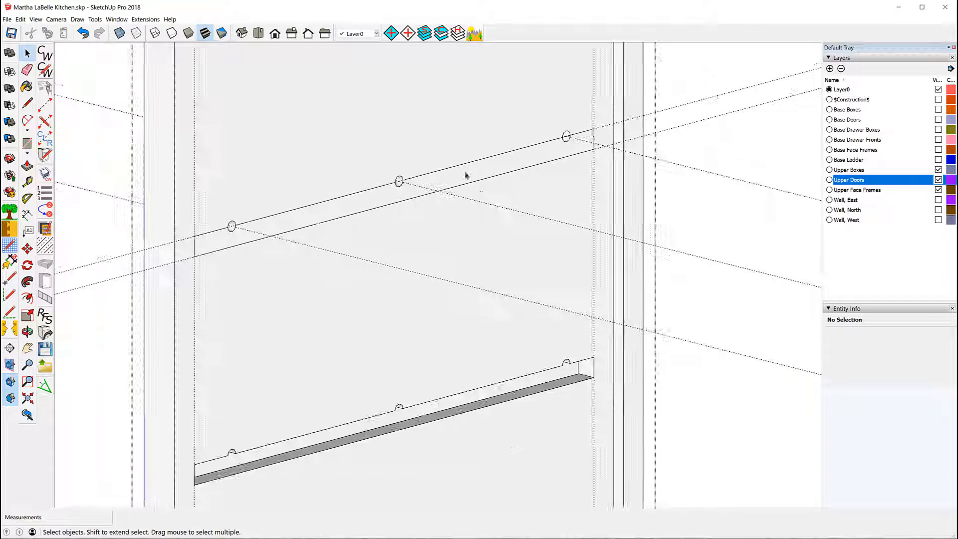
pyautogui.scroll(5, 564, 139)
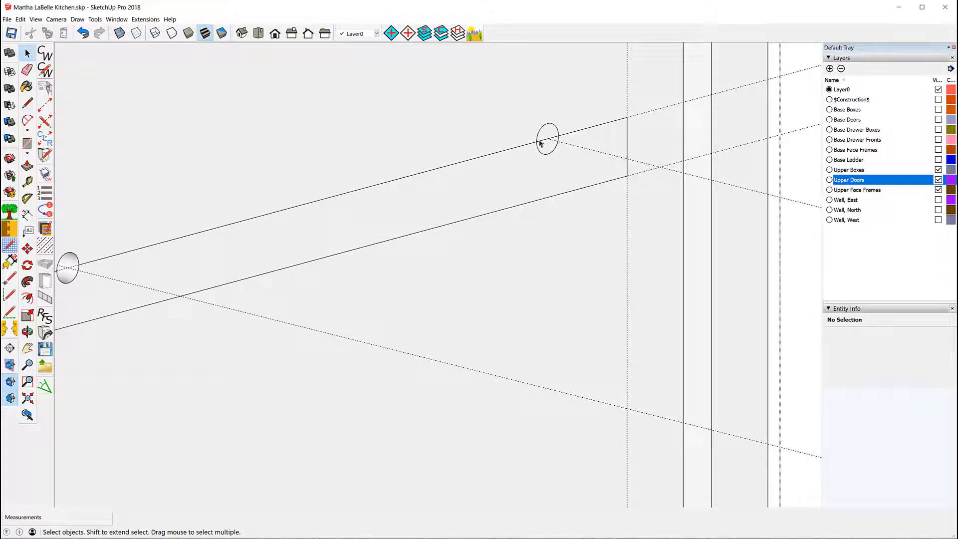
pyautogui.click(541, 141)
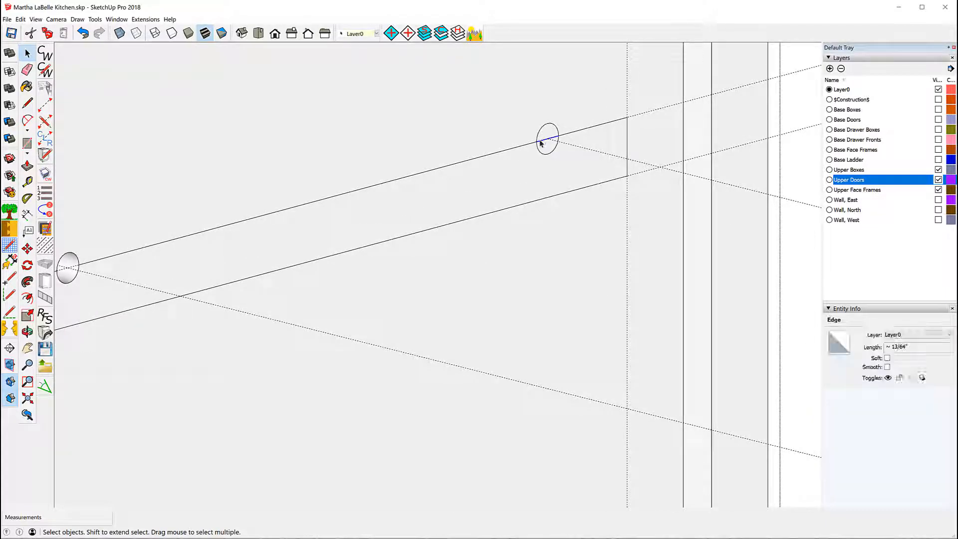
pyautogui.press('Delete')
pyautogui.click(547, 134)
pyautogui.press('Delete')
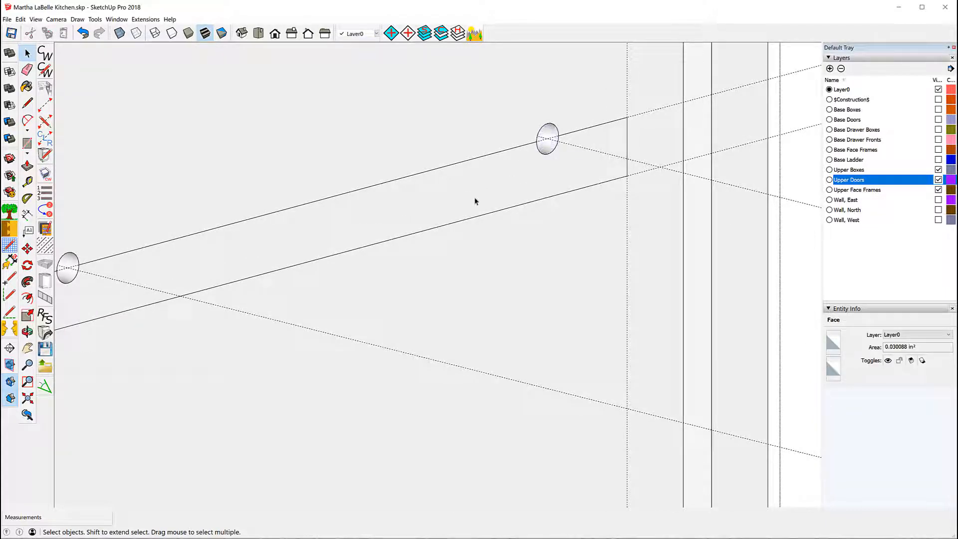
pyautogui.scroll(-2, 477, 182)
pyautogui.scroll(-4, 519, 170)
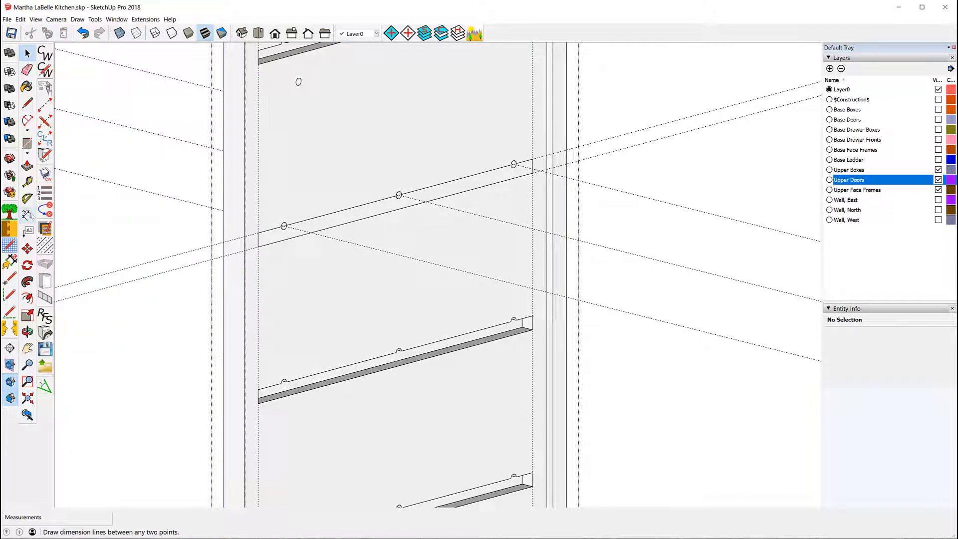
# Step: Measure the depth of the existing shelf dado below the new outline
pyautogui.click(27, 182)
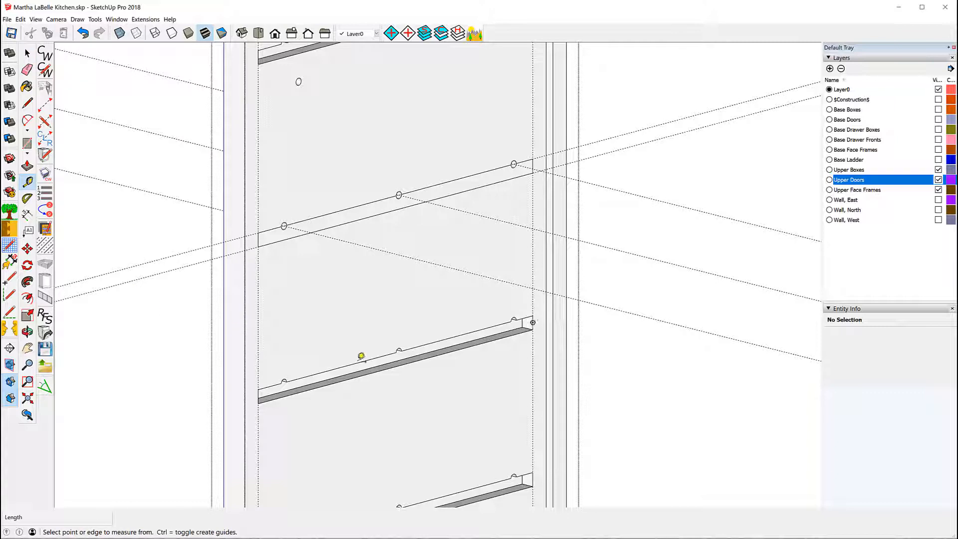
pyautogui.click(363, 369)
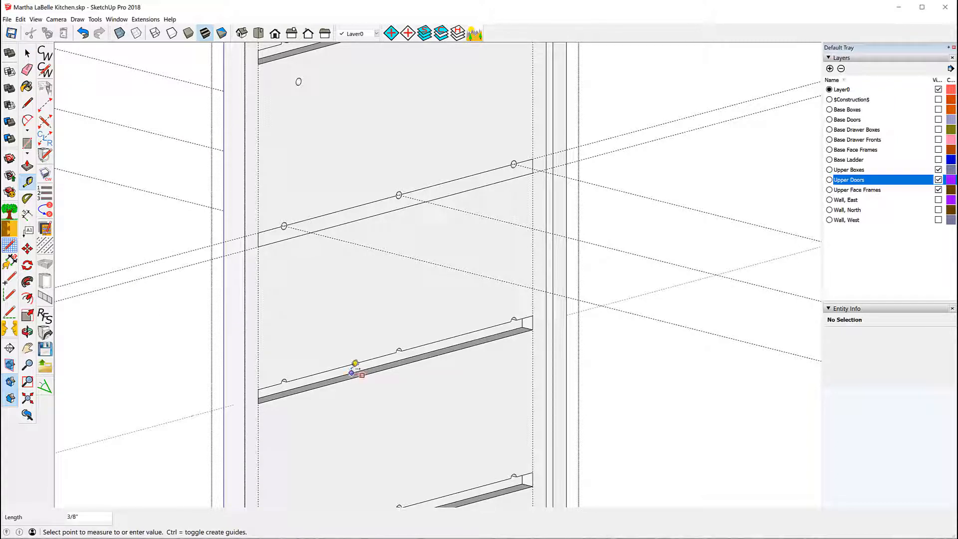
pyautogui.press('Escape')
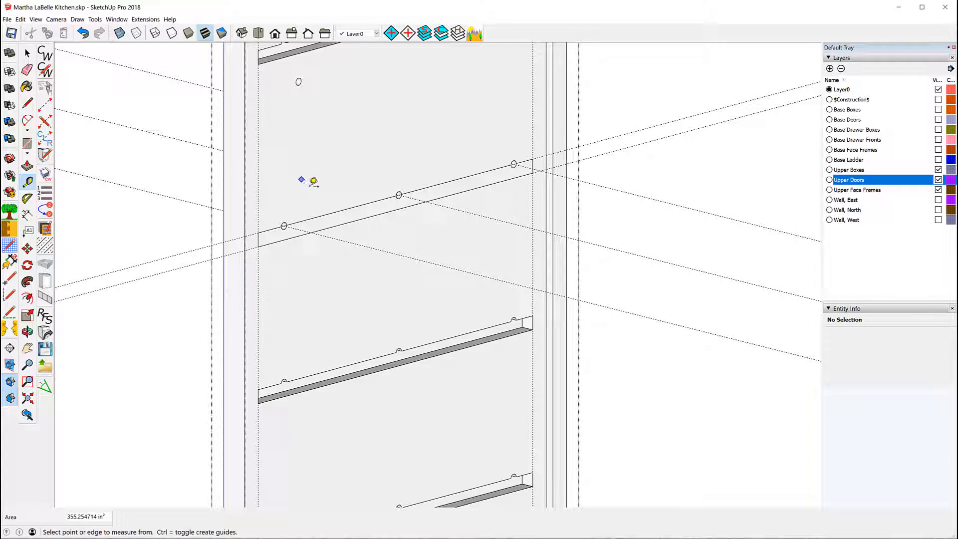
# Step: Push the new rectangle 3/8" into the panel to cut the shelf dado
pyautogui.press('p')
pyautogui.click(325, 225)
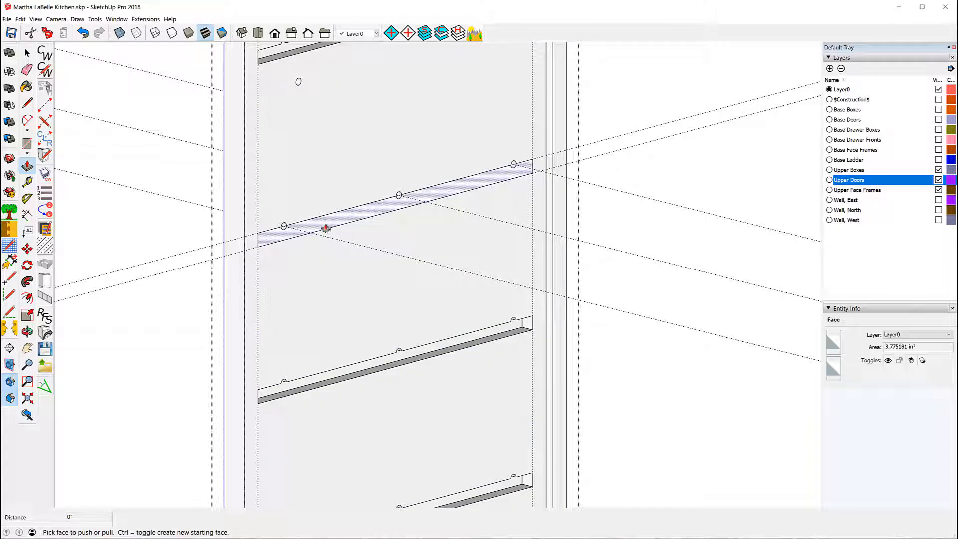
pyautogui.moveTo(326, 228); pyautogui.dragTo(308, 220)
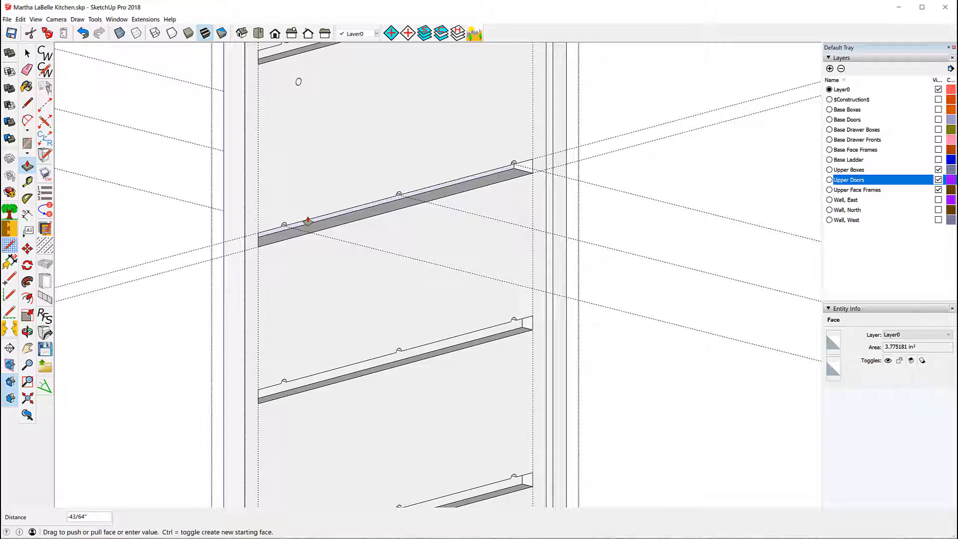
pyautogui.press('Return')
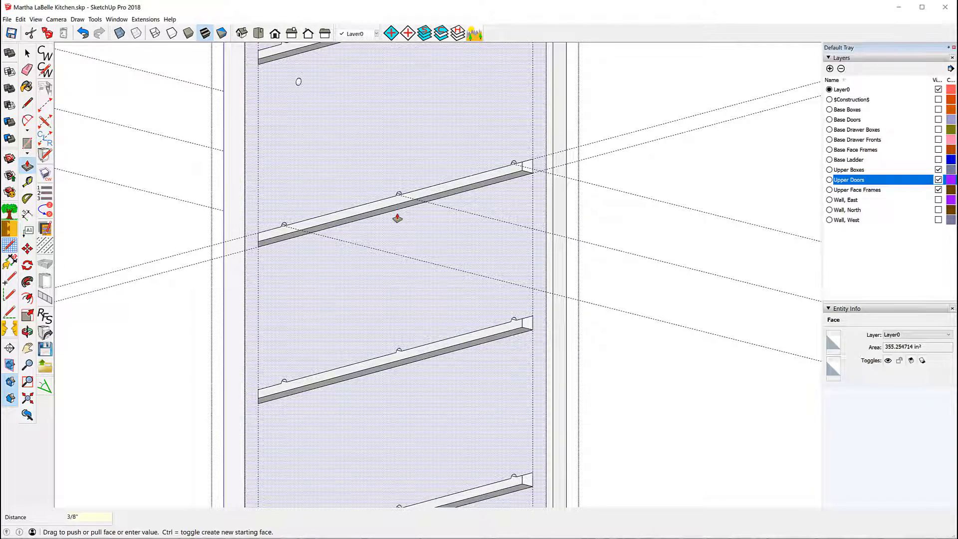
pyautogui.click(27, 70)
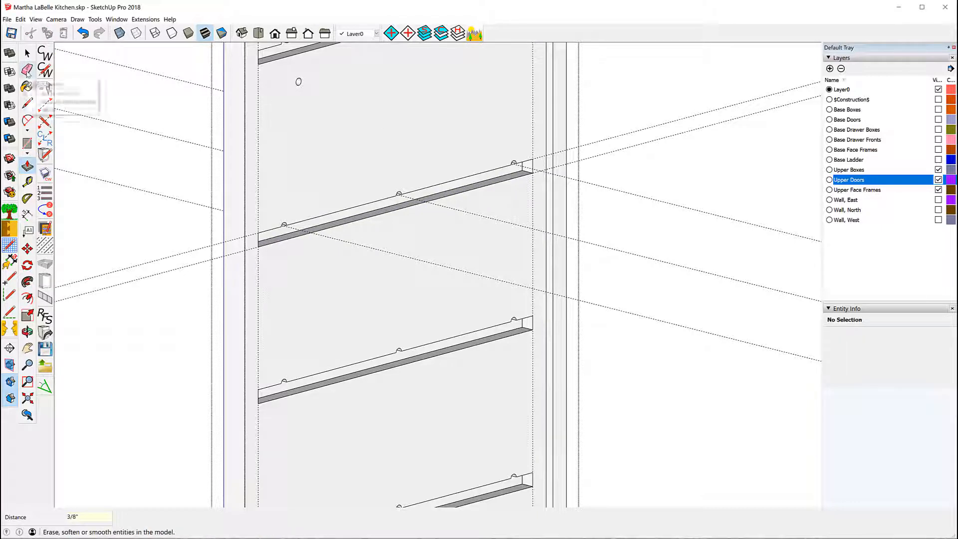
pyautogui.click(163, 72)
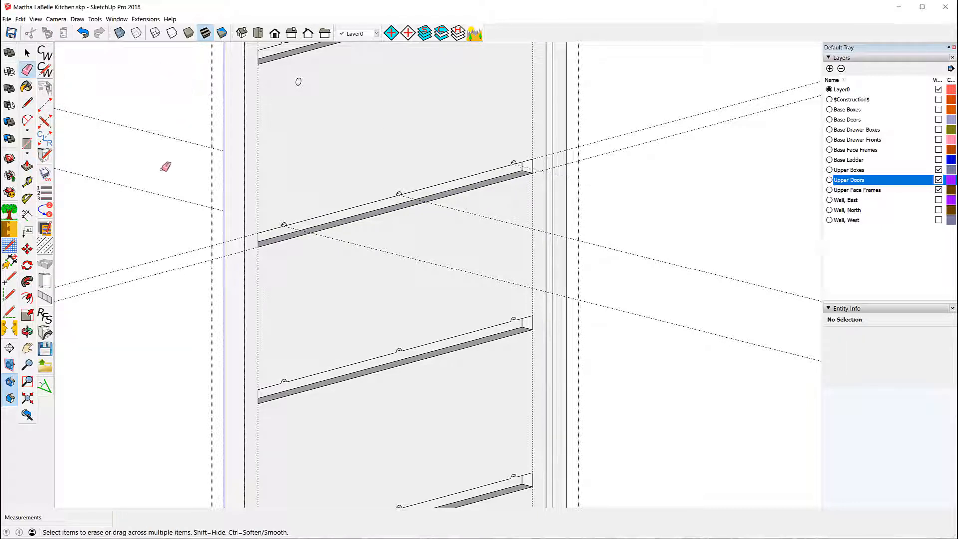
pyautogui.click(173, 137)
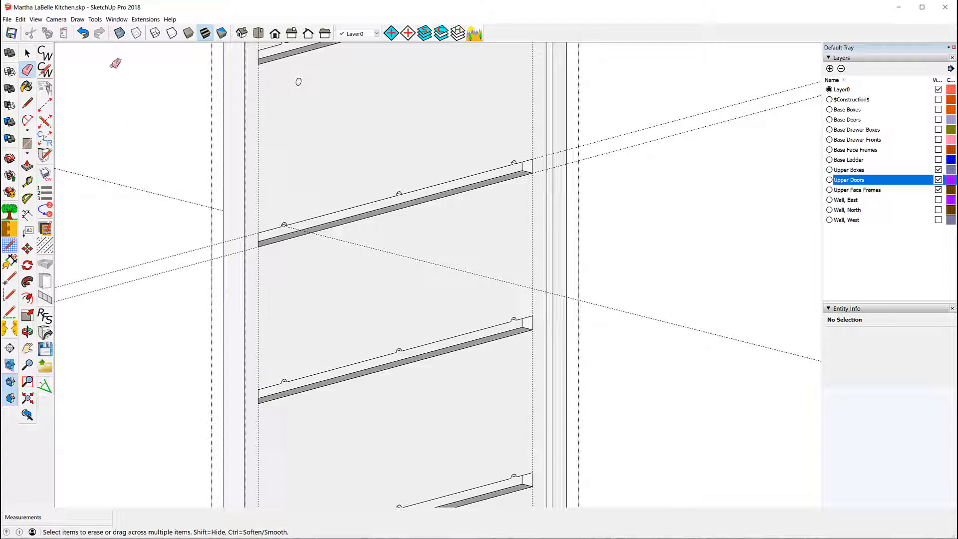
pyautogui.click(83, 33)
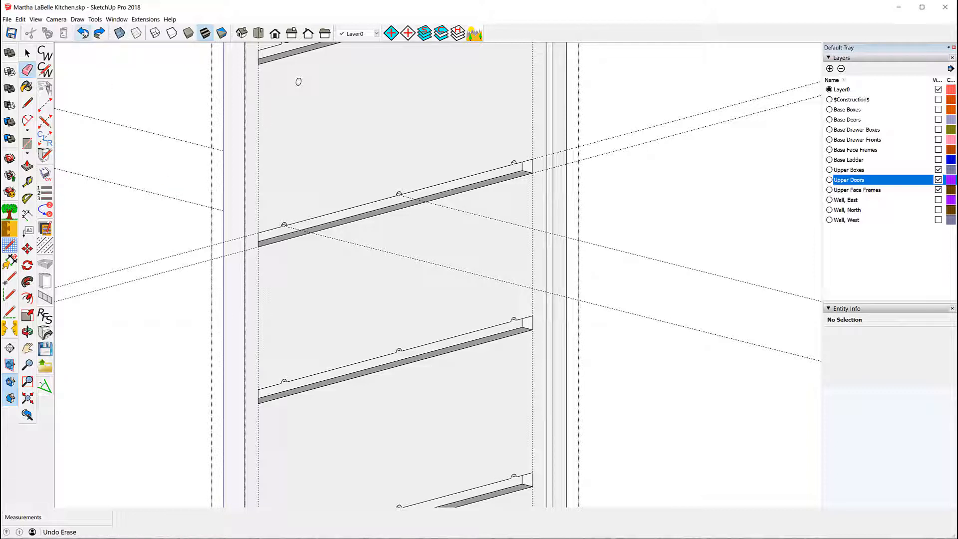
pyautogui.click(83, 33)
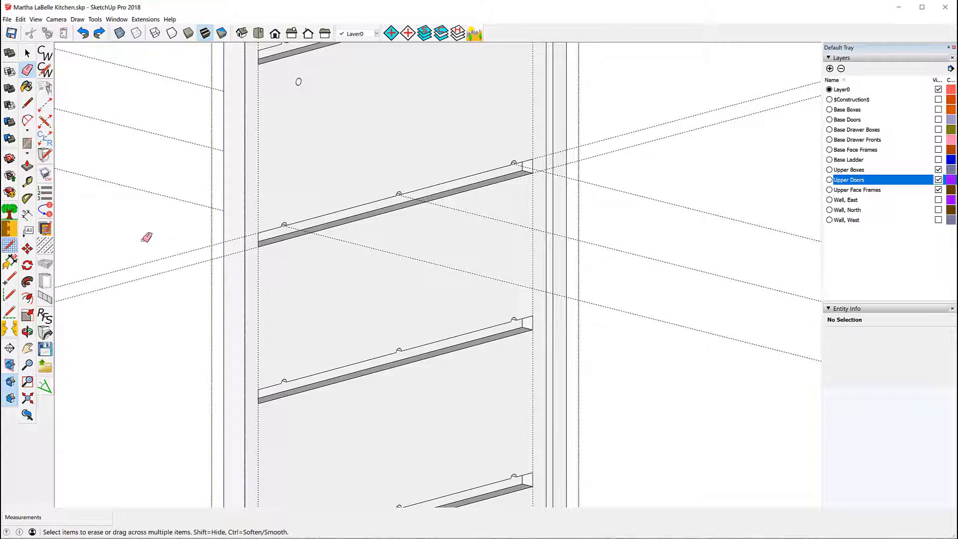
# Step: Erase the two guides along the new dado and the two vertical guides at the dado ends, and close the Left Side panel
pyautogui.click(154, 262)
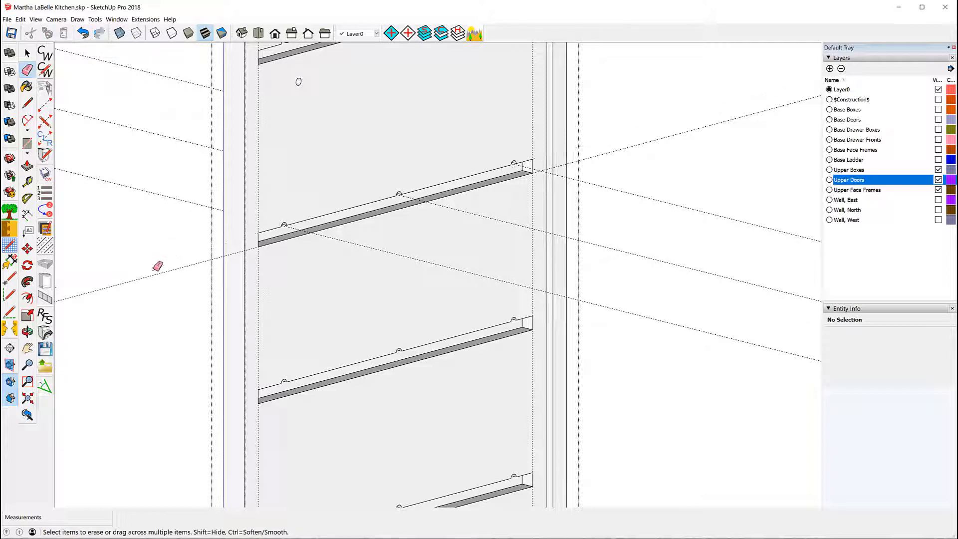
pyautogui.click(152, 275)
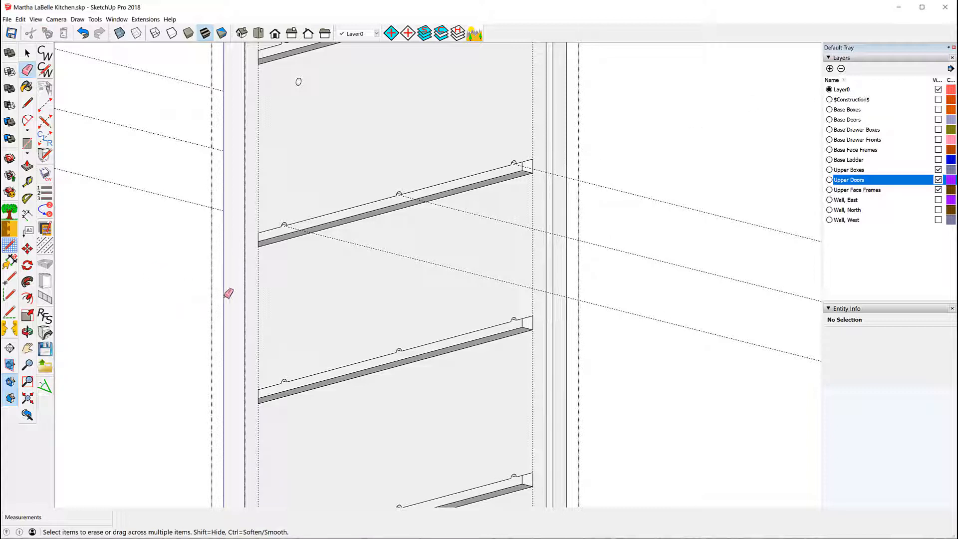
pyautogui.click(259, 276)
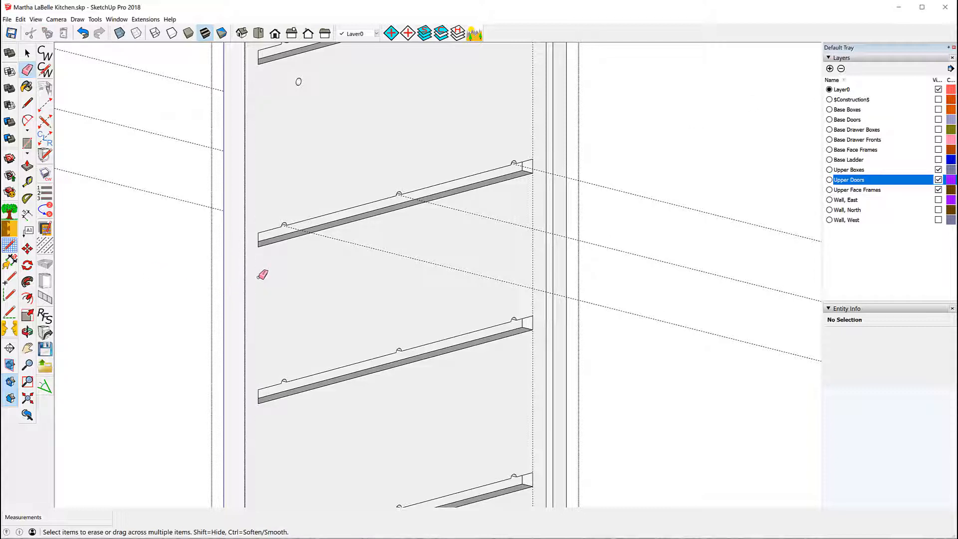
pyautogui.click(533, 195)
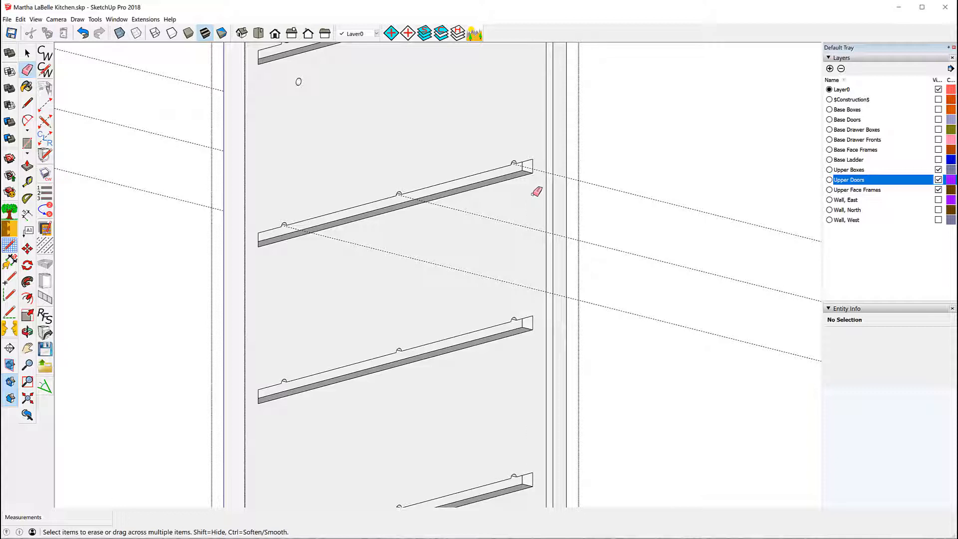
pyautogui.scroll(-5, 527, 197)
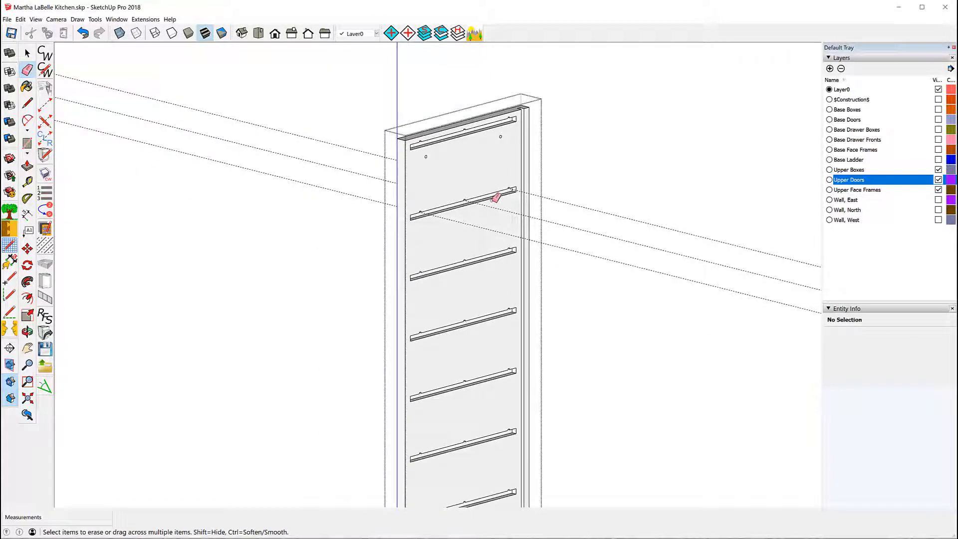
pyautogui.click(27, 53)
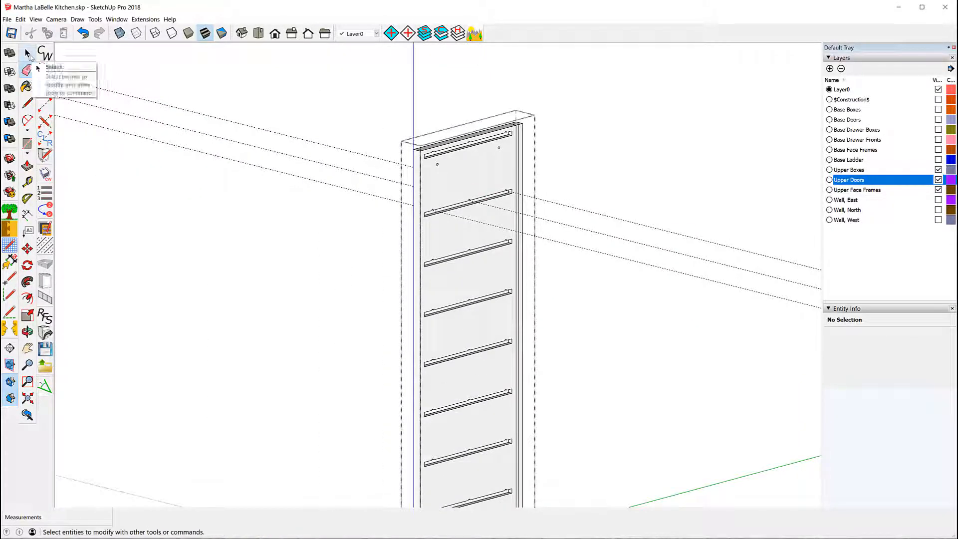
pyautogui.click(300, 101)
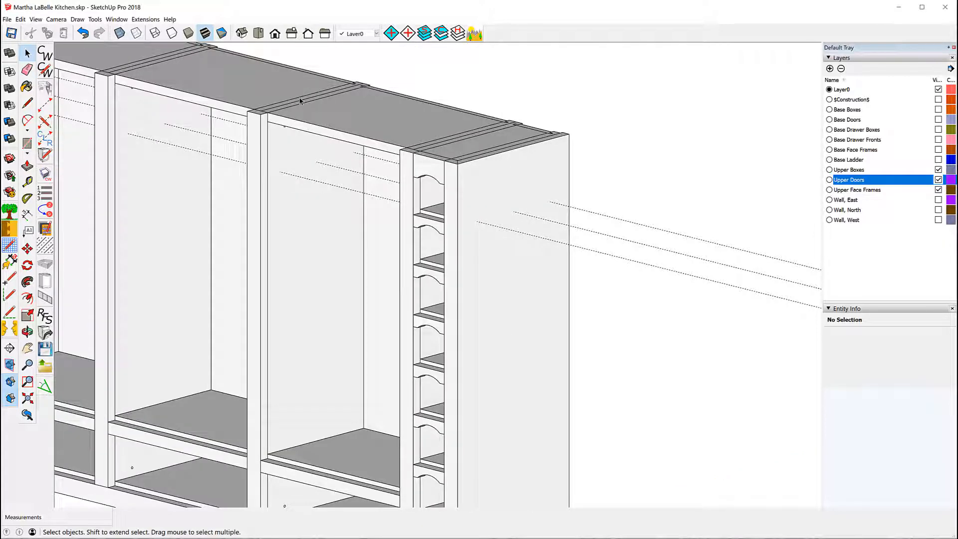
# Step: Unlock the Right End Sheet on the cabinet's exposed end, open it for editing to inspect it, and close it
pyautogui.click(498, 189)
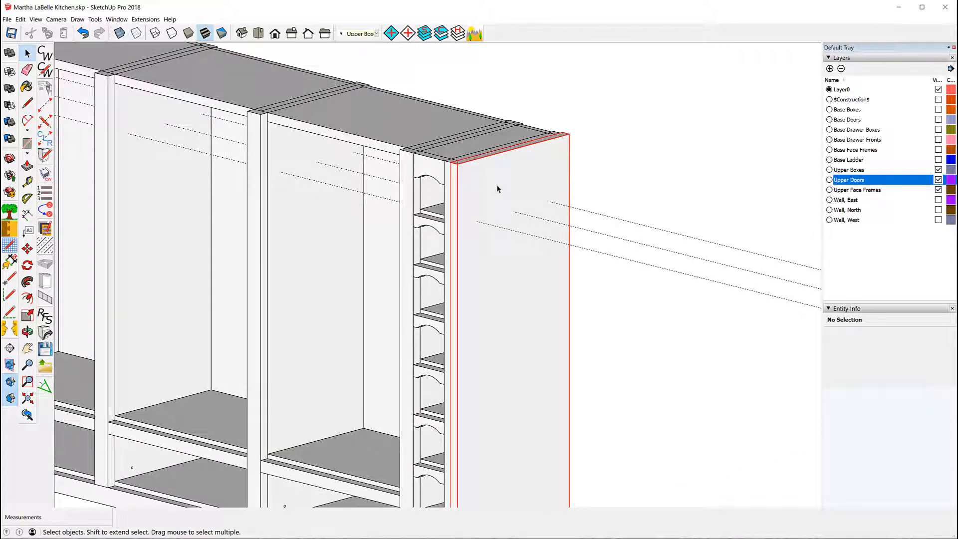
pyautogui.rightClick(497, 189)
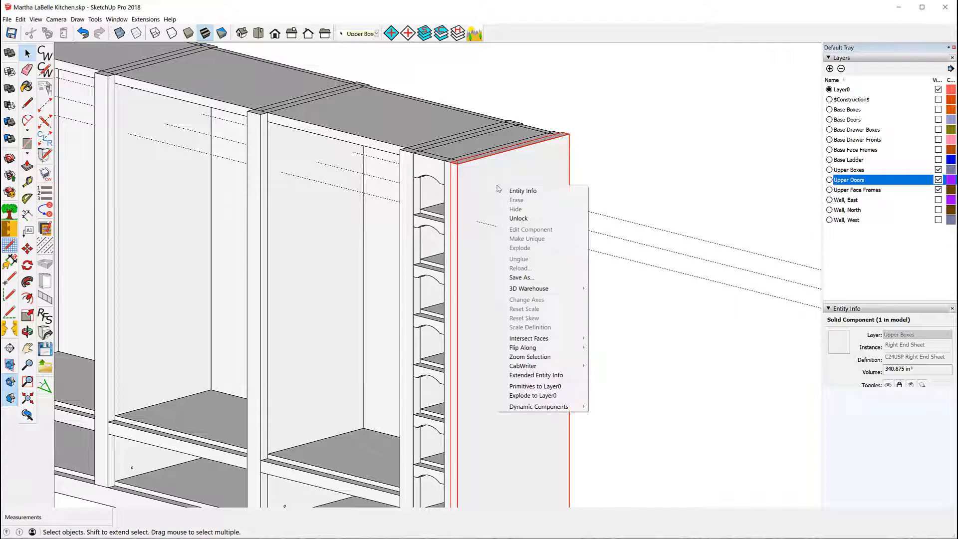
pyautogui.click(519, 219)
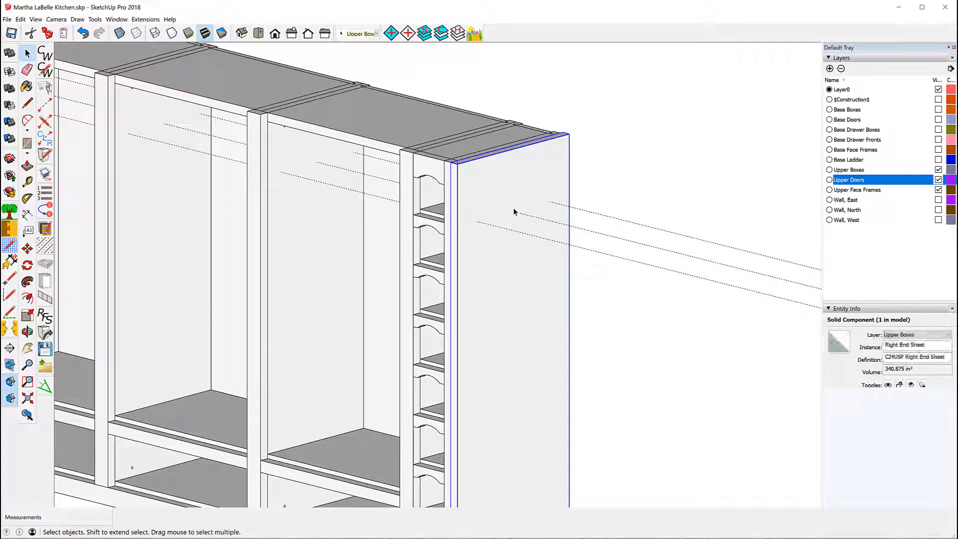
pyautogui.rightClick(509, 203)
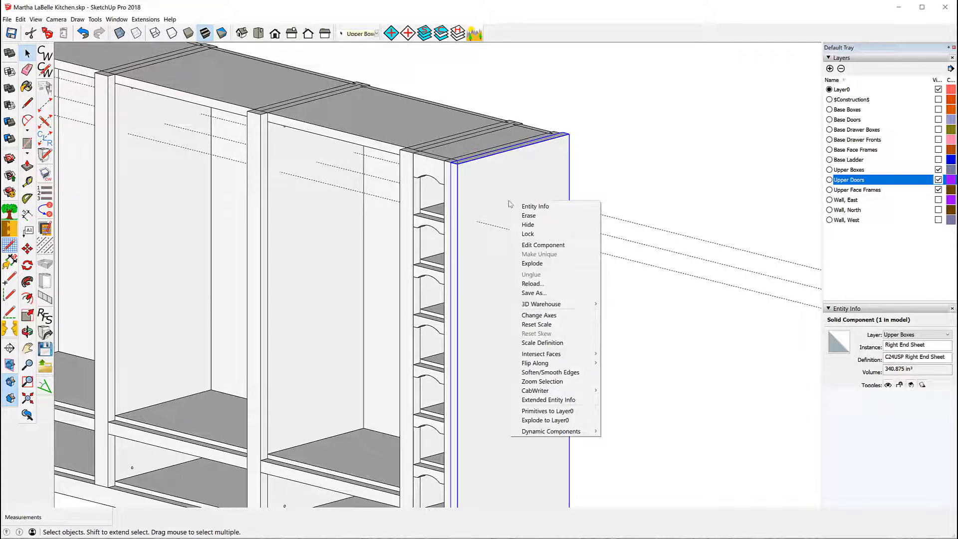
pyautogui.click(539, 246)
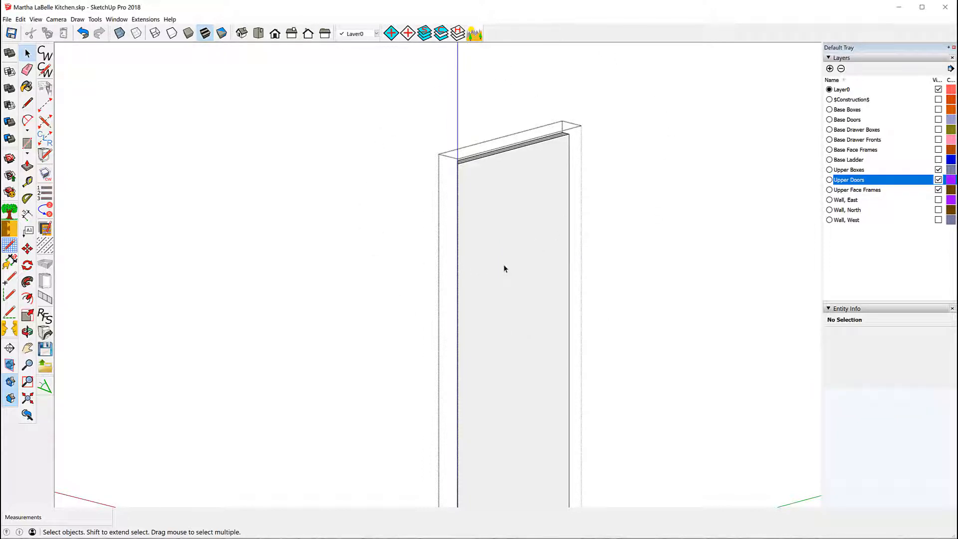
pyautogui.click(295, 233)
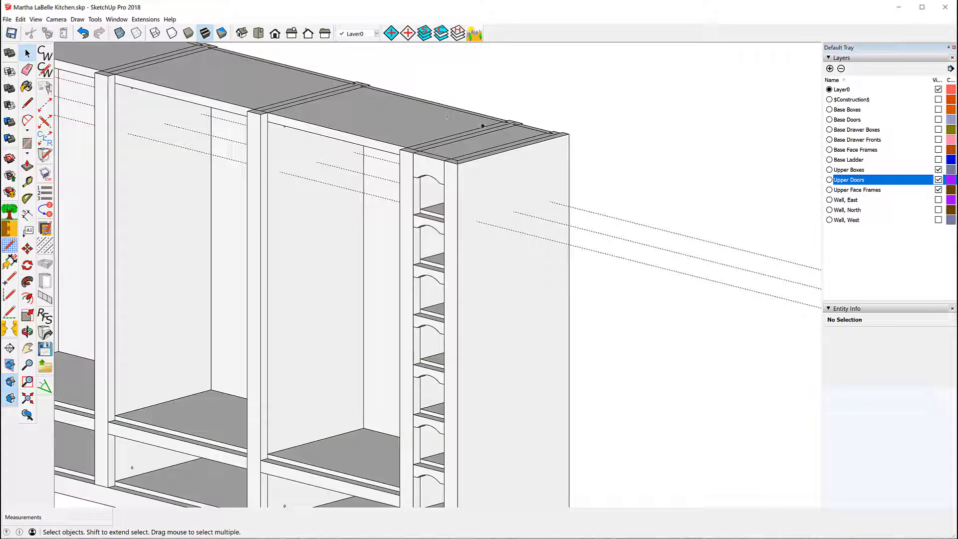
# Step: Unlock the narrow end cabinet's Right Side panel beside the end sheet and open it for editing
pyautogui.scroll(5, 482, 125)
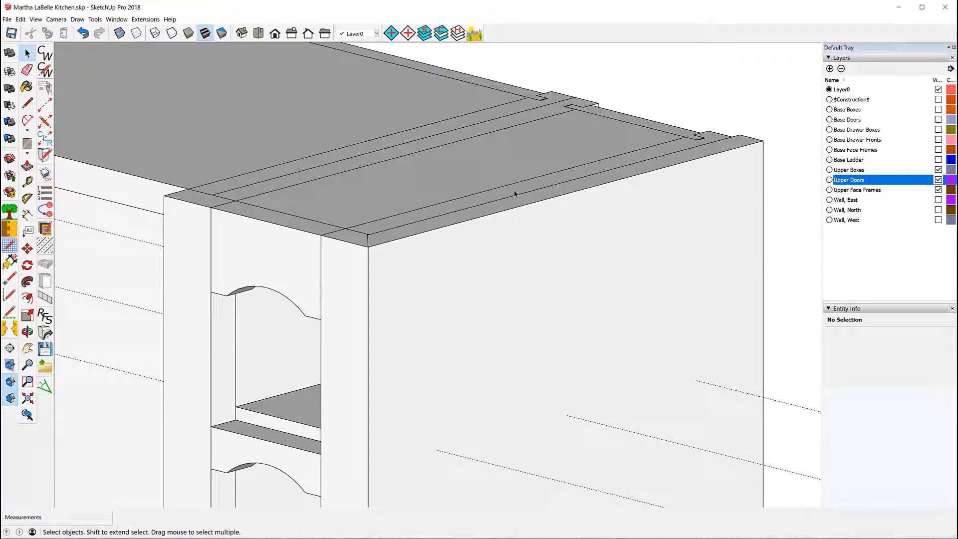
pyautogui.click(515, 194)
pyautogui.rightClick(514, 193)
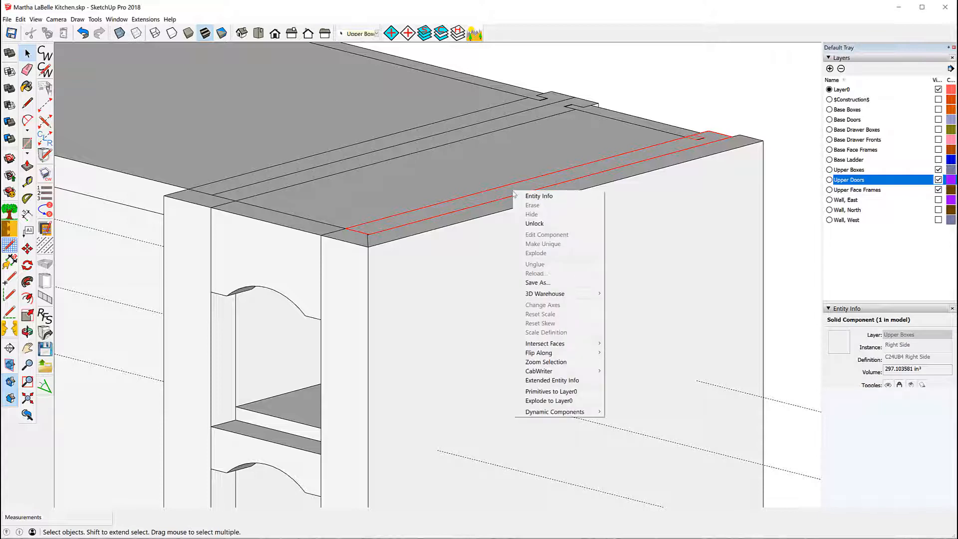
pyautogui.click(530, 224)
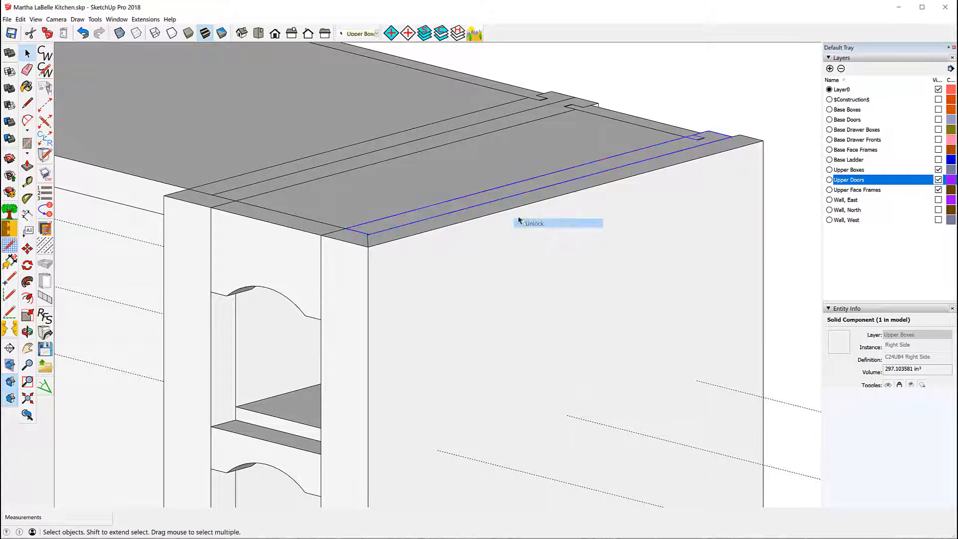
pyautogui.rightClick(495, 193)
pyautogui.click(530, 236)
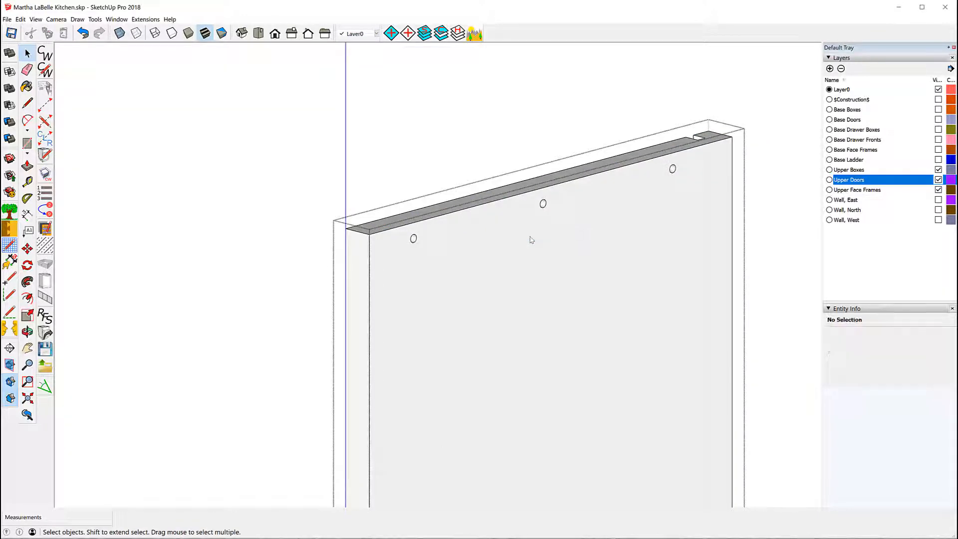
# Step: Create a guide parallel to the panel's short top edge through the center of the near screw hole in the second row
pyautogui.scroll(-4, 394, 143)
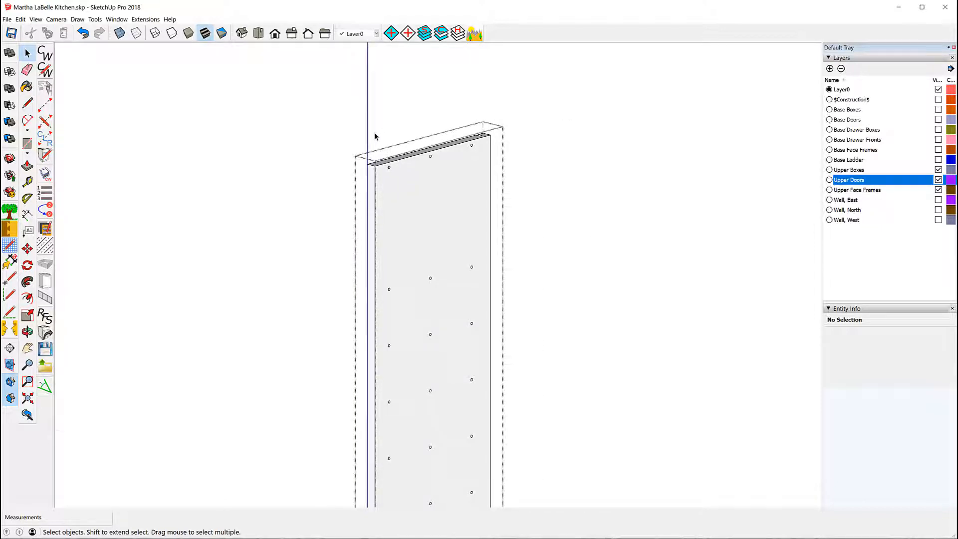
pyautogui.scroll(-2, 375, 136)
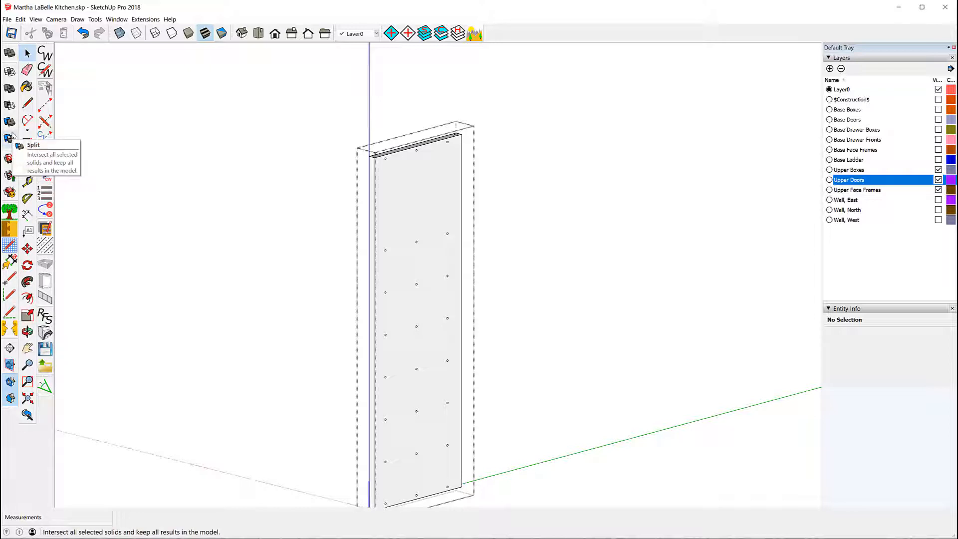
pyautogui.click(27, 184)
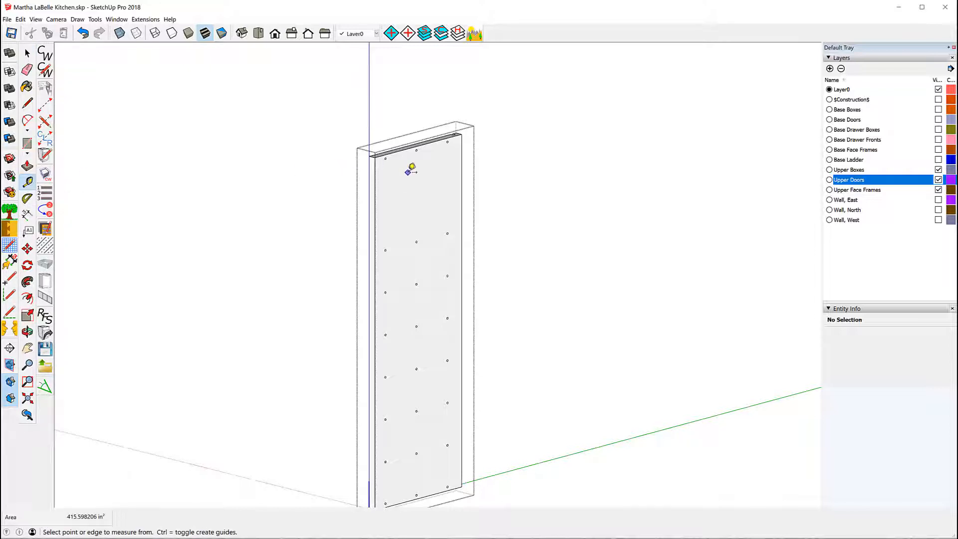
pyautogui.scroll(4, 391, 167)
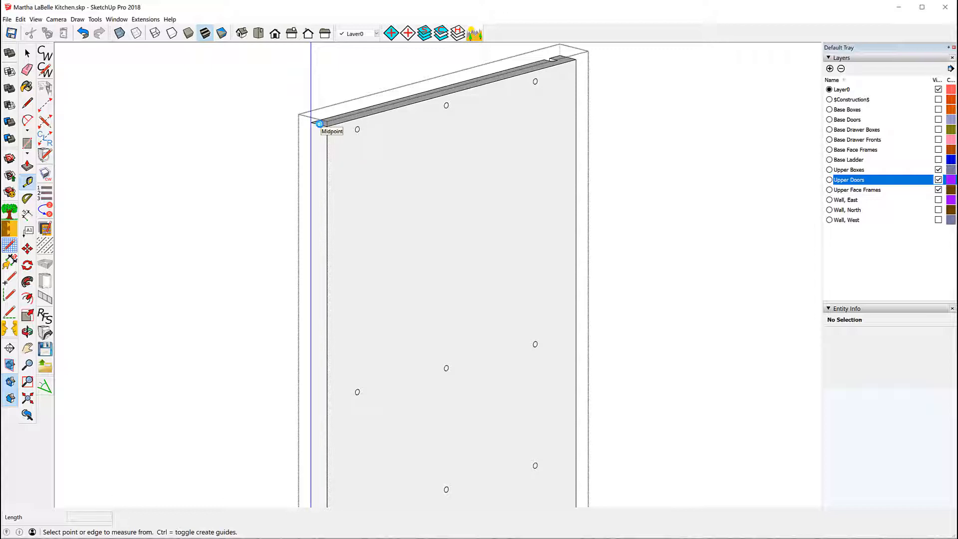
pyautogui.click(320, 124)
pyautogui.scroll(4, 375, 394)
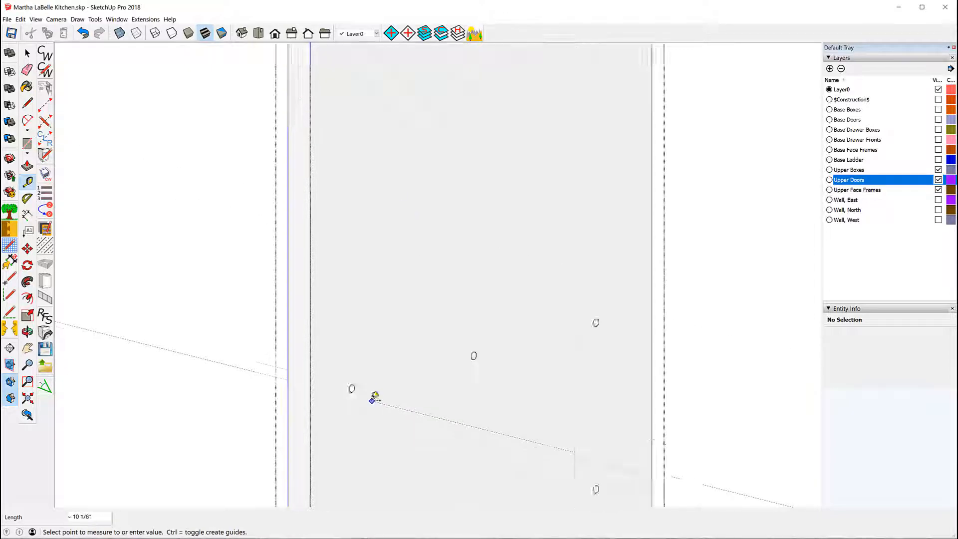
pyautogui.scroll(2, 351, 387)
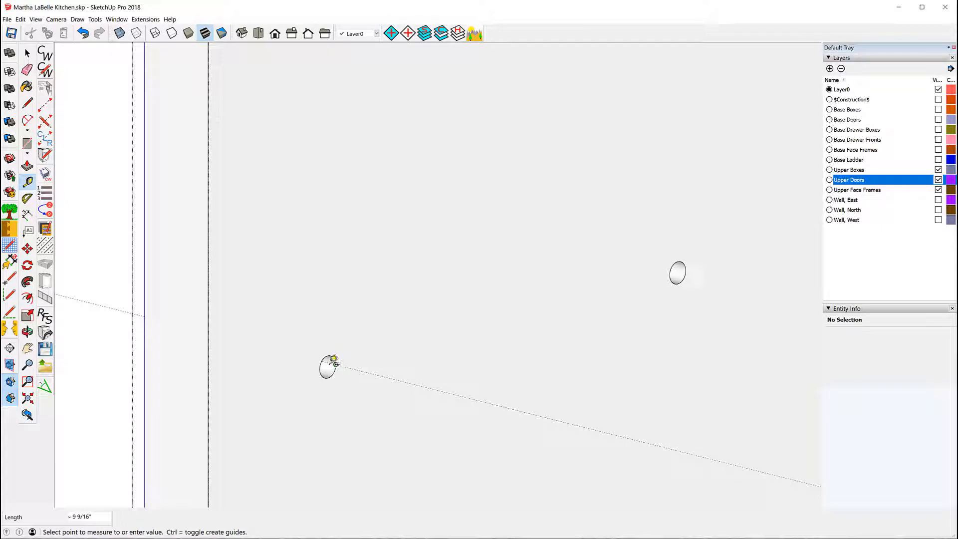
pyautogui.click(328, 366)
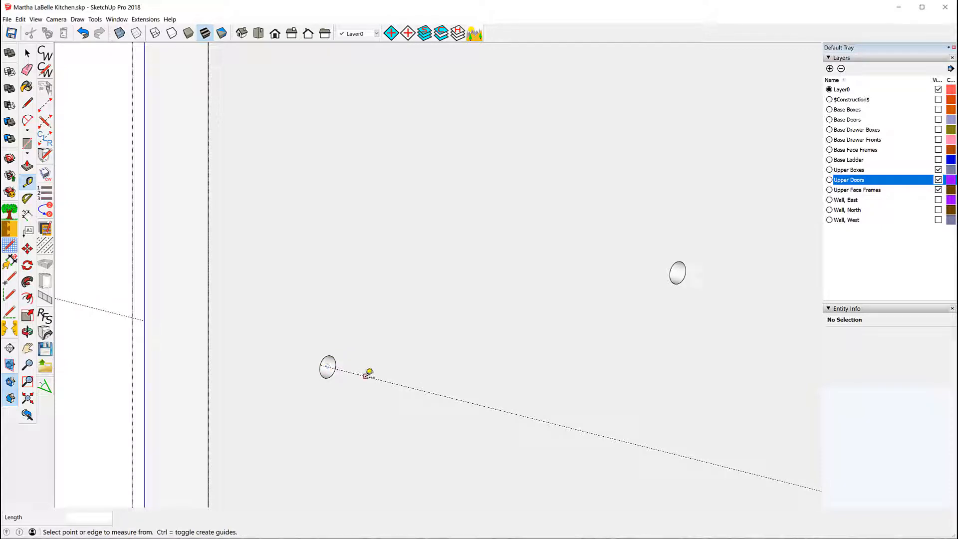
# Step: Add parallel guides through the centers of the middle and far screw holes in the same row
pyautogui.click(366, 376)
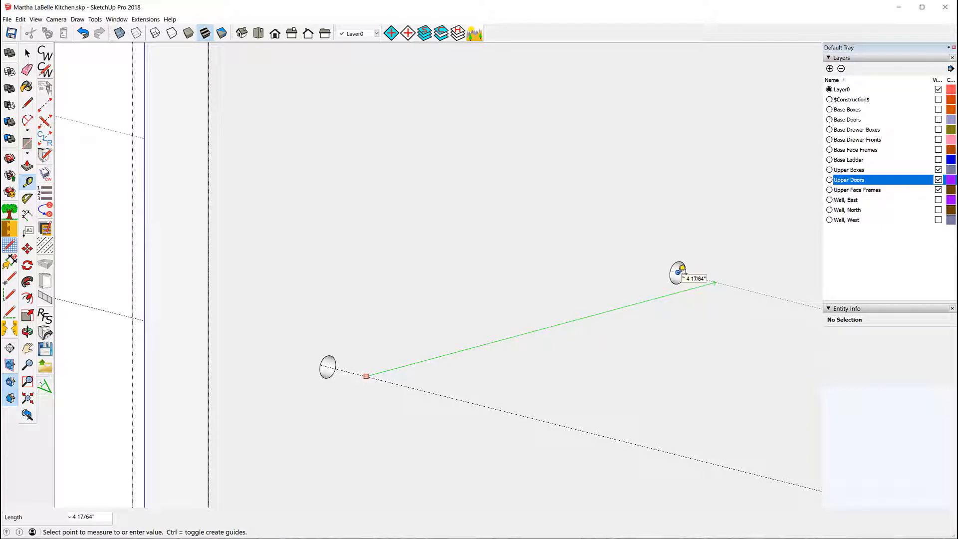
pyautogui.click(682, 269)
pyautogui.scroll(5, 468, 346)
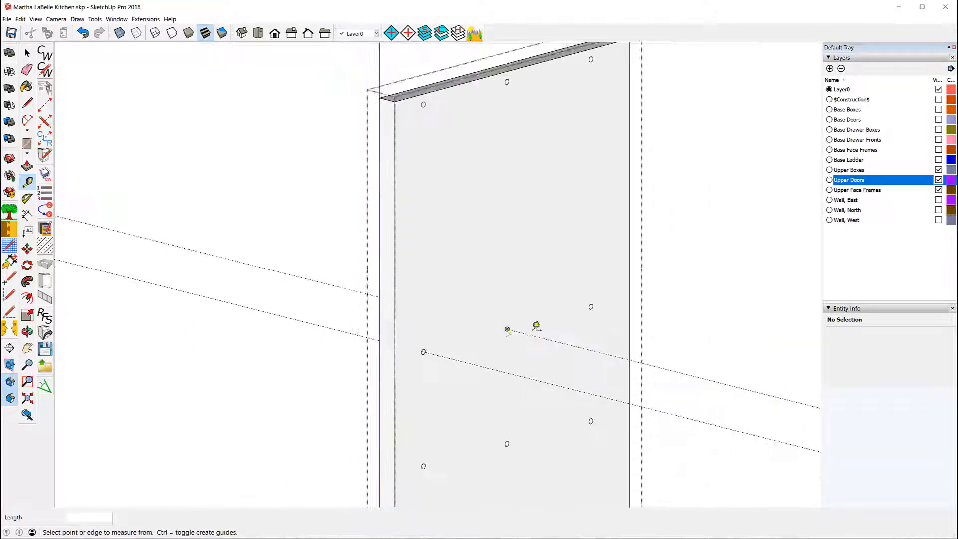
pyautogui.click(550, 339)
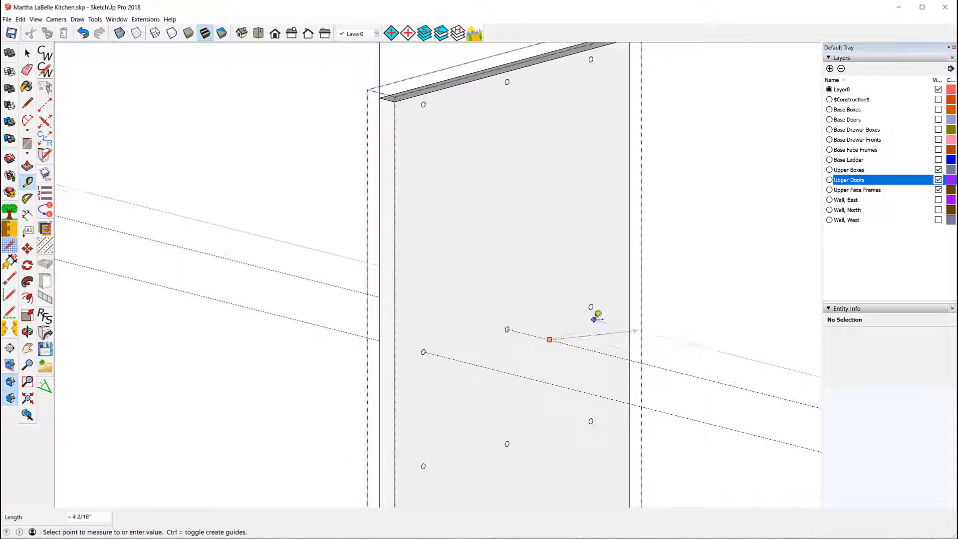
pyautogui.scroll(5, 596, 312)
pyautogui.scroll(4, 604, 303)
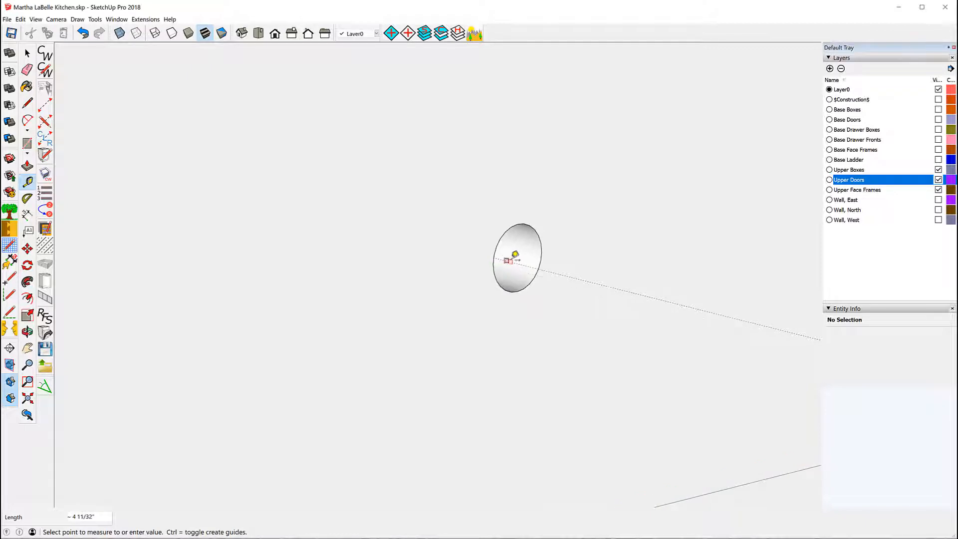
pyautogui.click(522, 255)
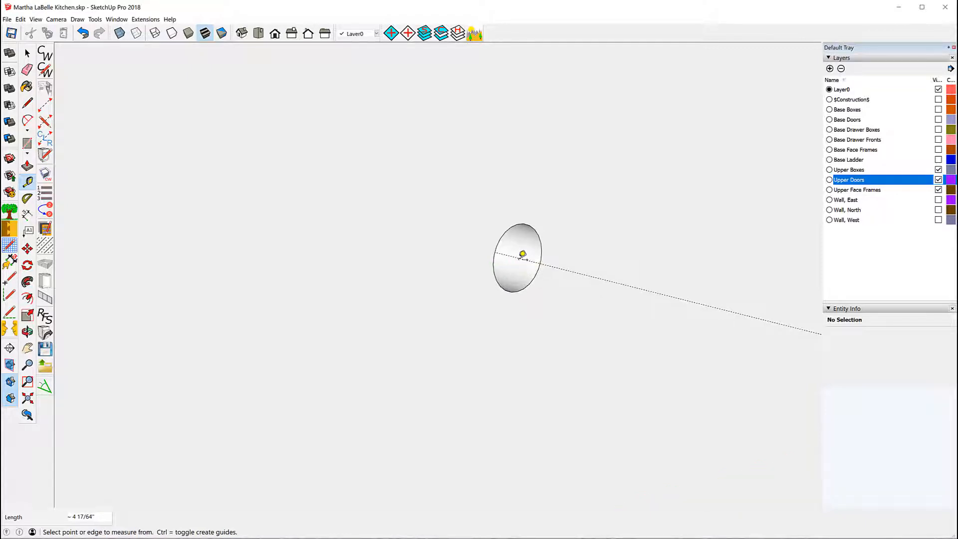
pyautogui.scroll(-5, 392, 344)
pyautogui.scroll(-3, 387, 324)
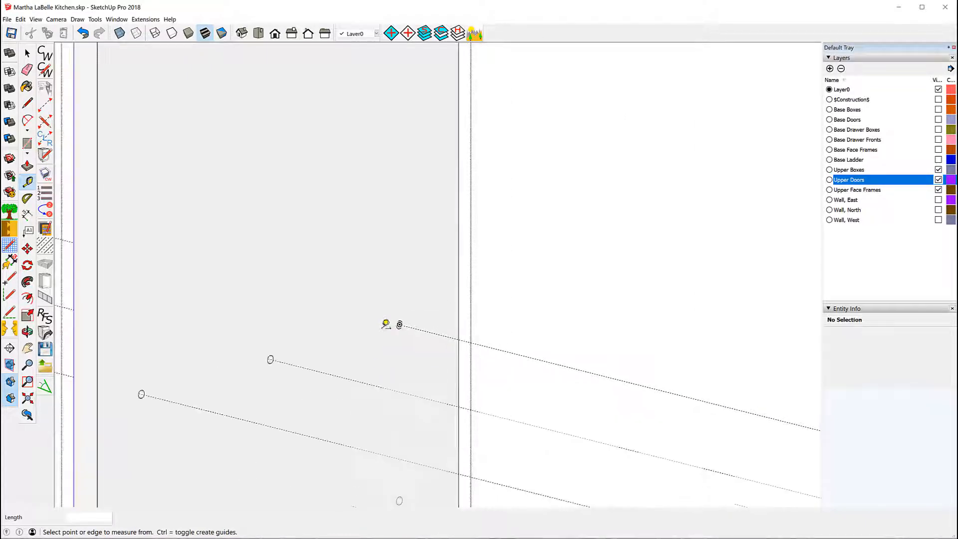
# Step: Move the three guides through the second-row screw holes straight up by 4 3/16"
pyautogui.scroll(-3, 379, 313)
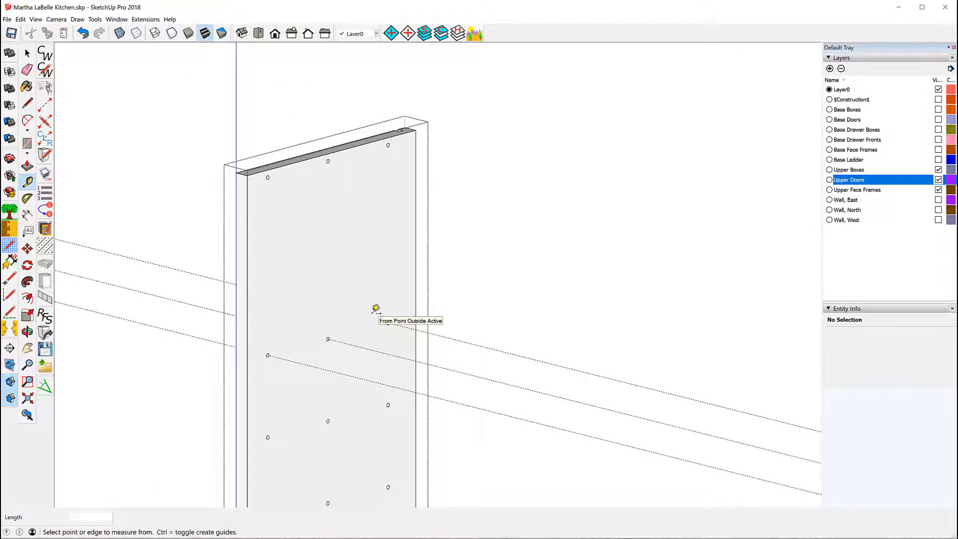
pyautogui.scroll(-3, 376, 309)
pyautogui.scroll(-2, 376, 306)
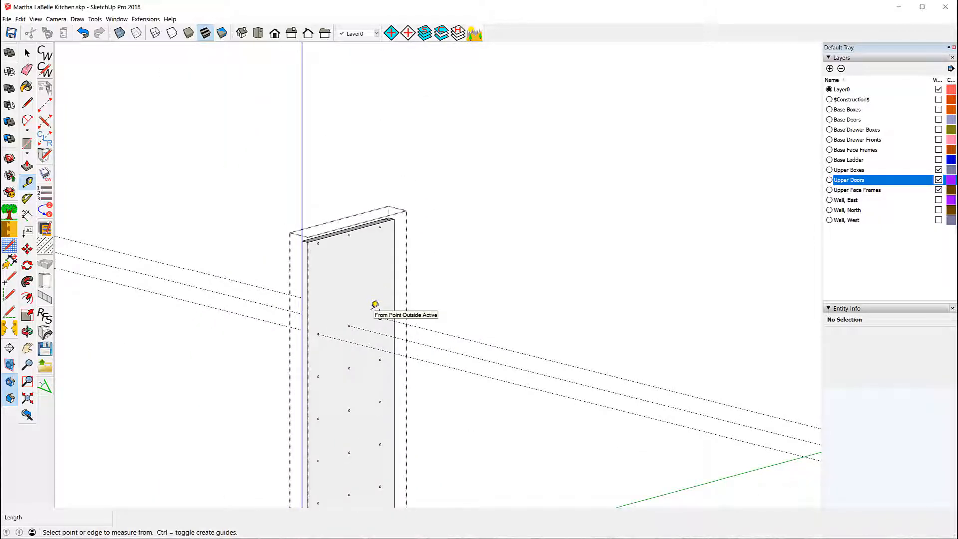
pyautogui.press('space')
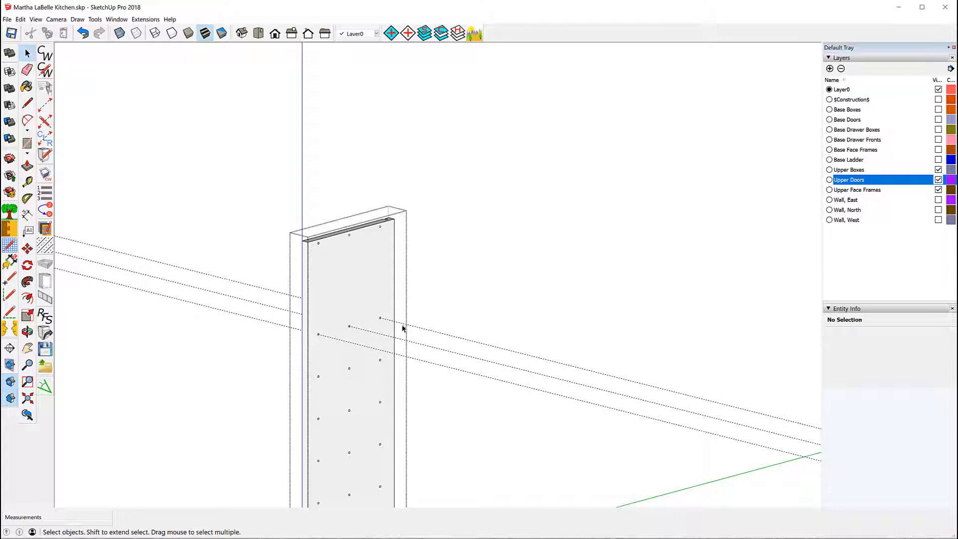
pyautogui.click(434, 349)
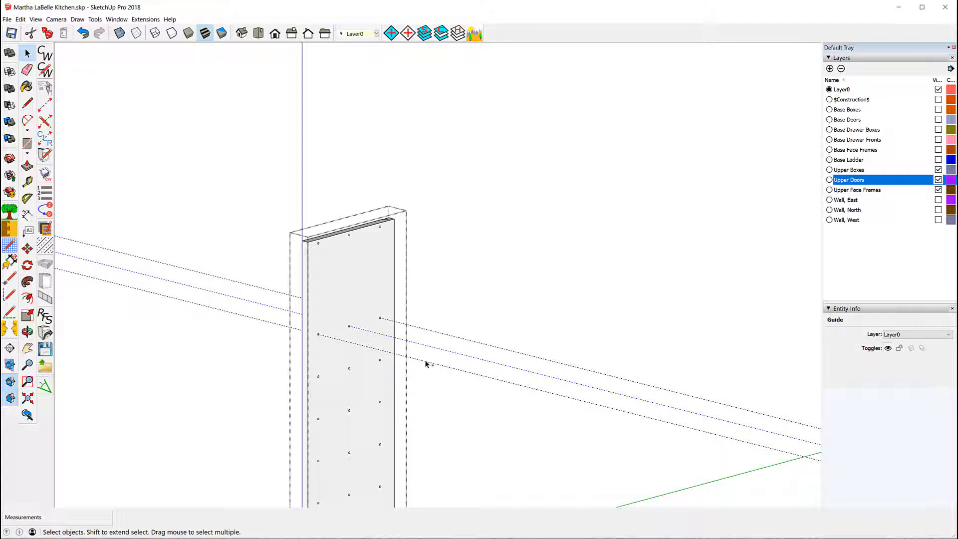
pyautogui.click(454, 339)
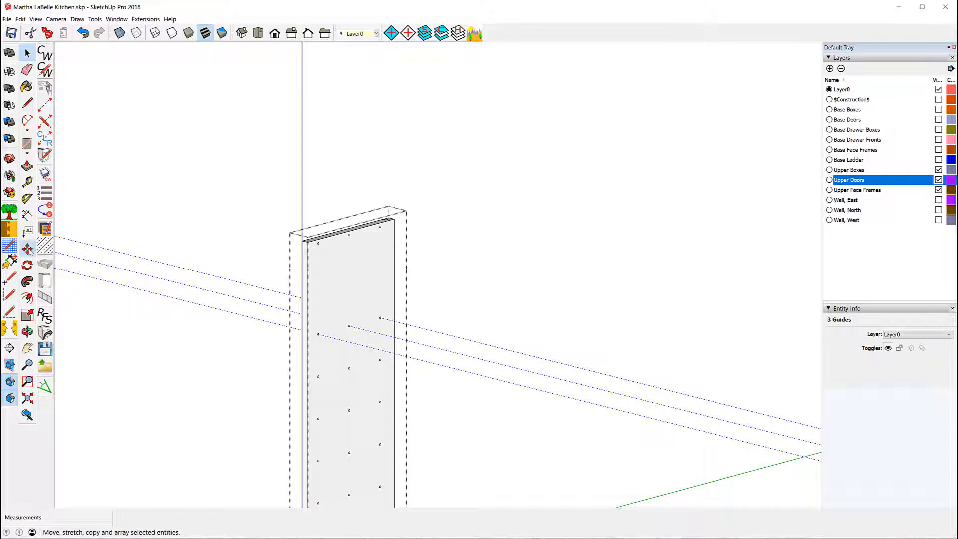
pyautogui.click(28, 249)
pyautogui.click(373, 333)
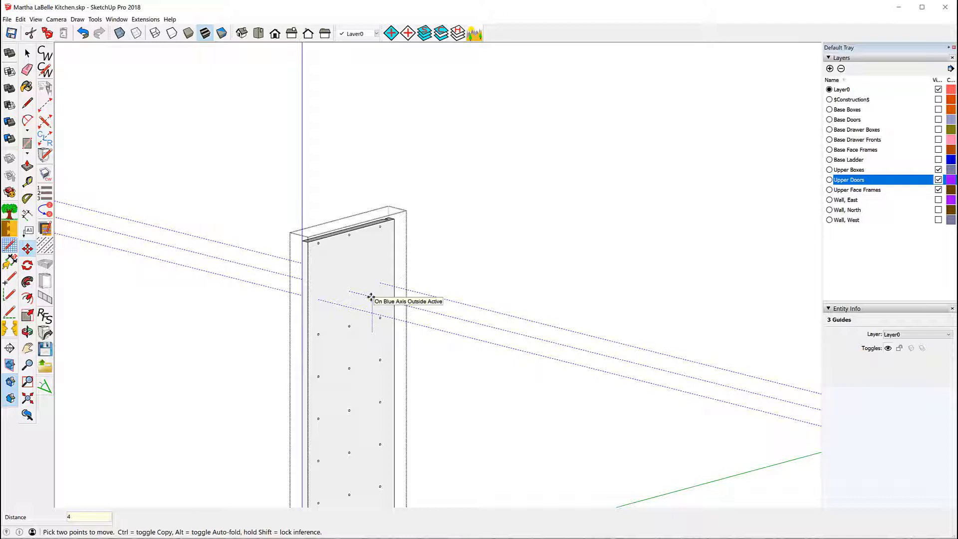
pyautogui.write('4 3/16')
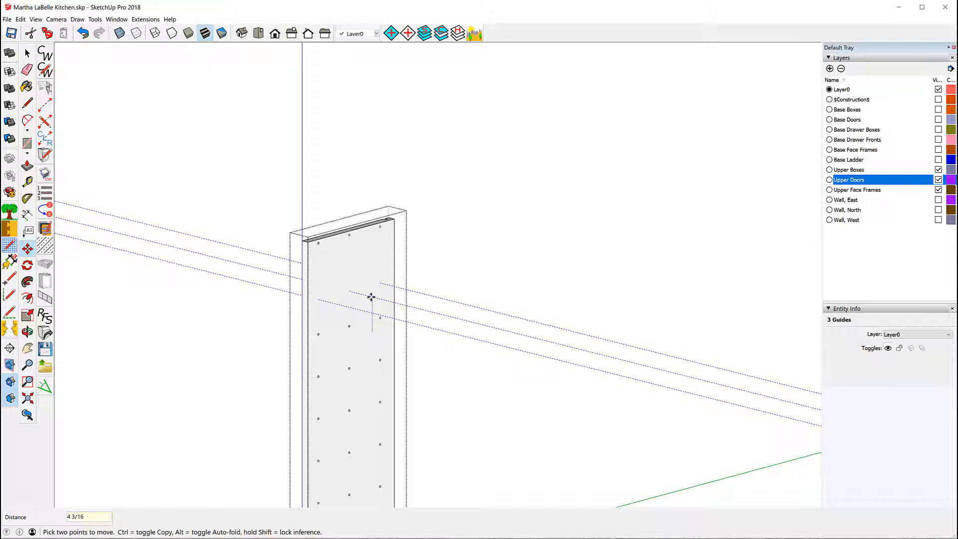
pyautogui.press('Return')
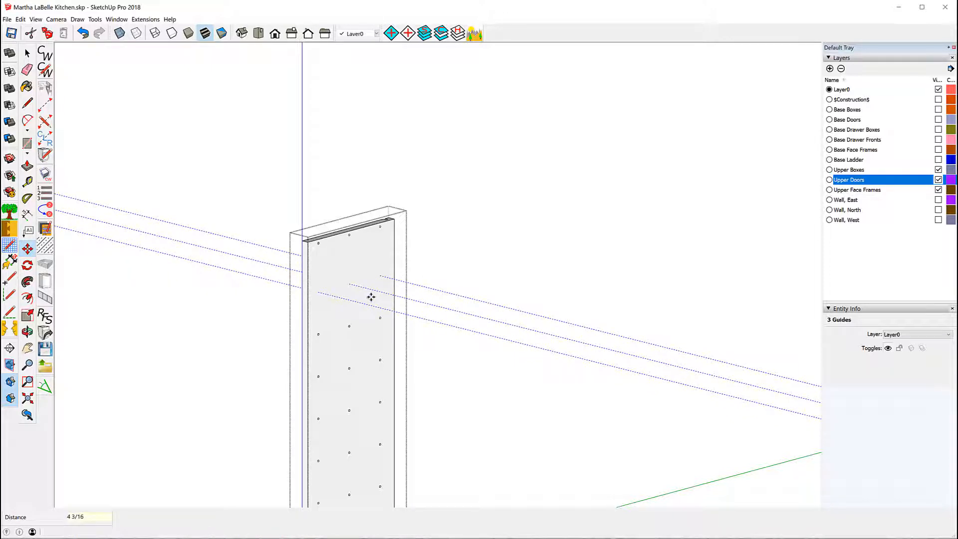
# Step: Draw a circle with a 2.5mm radius on the panel face at the end of each of the three raised guides
pyautogui.click(28, 154)
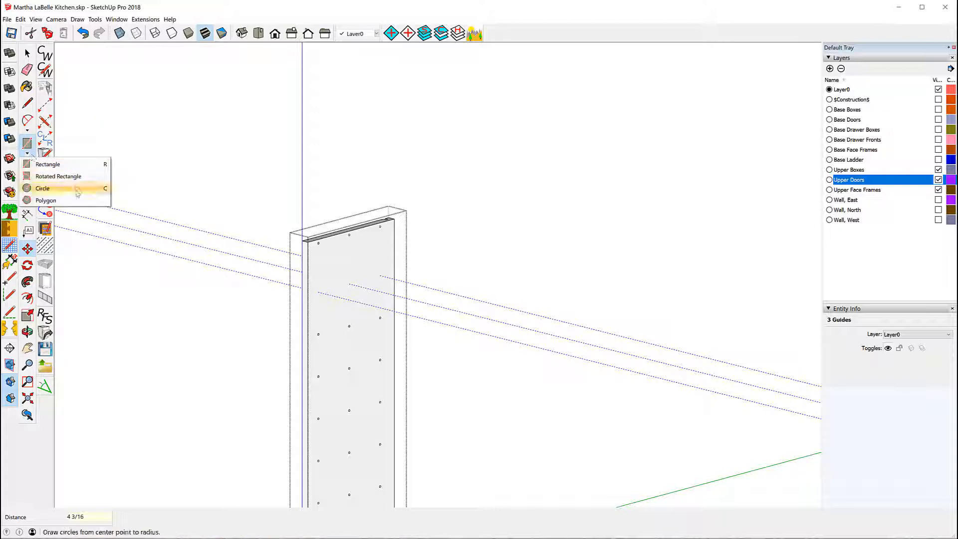
pyautogui.click(41, 189)
pyautogui.scroll(5, 390, 323)
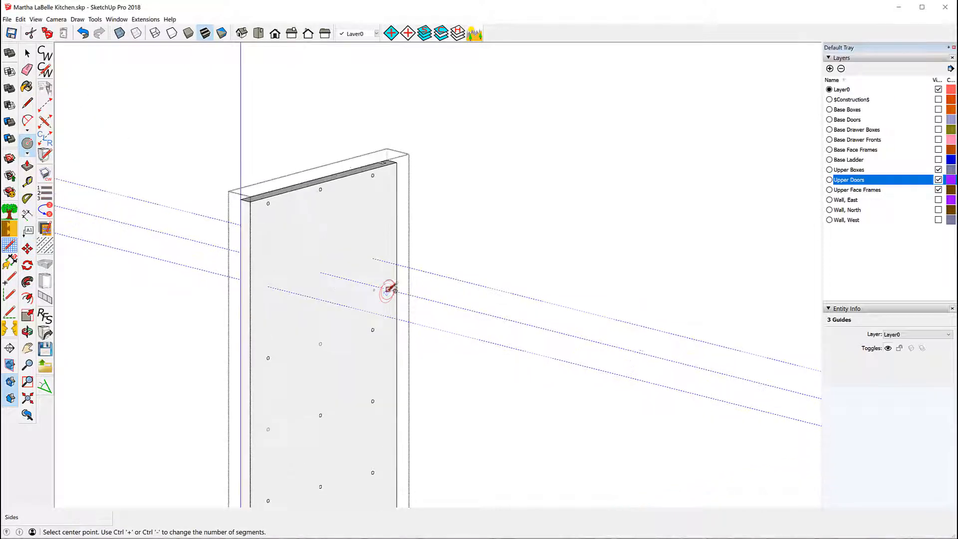
pyautogui.click(183, 290)
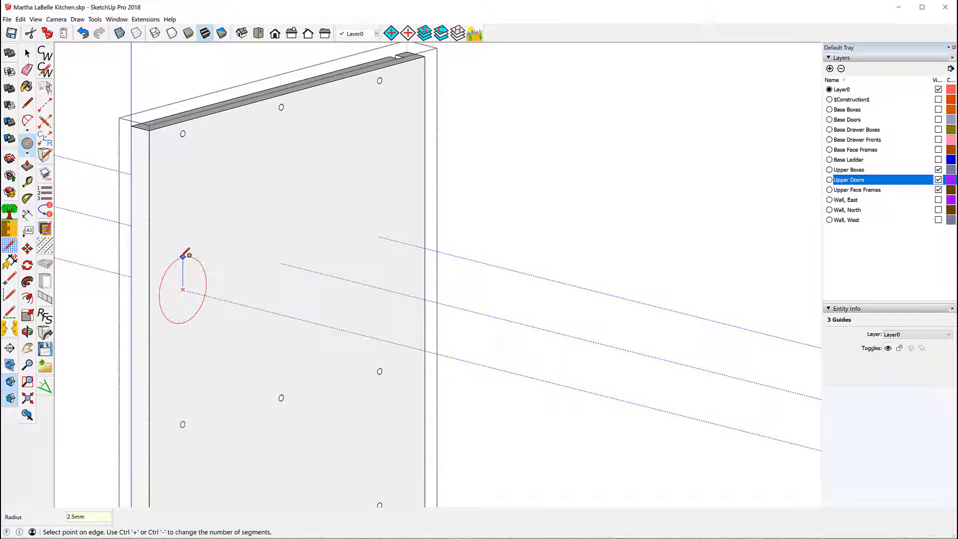
pyautogui.press('Return')
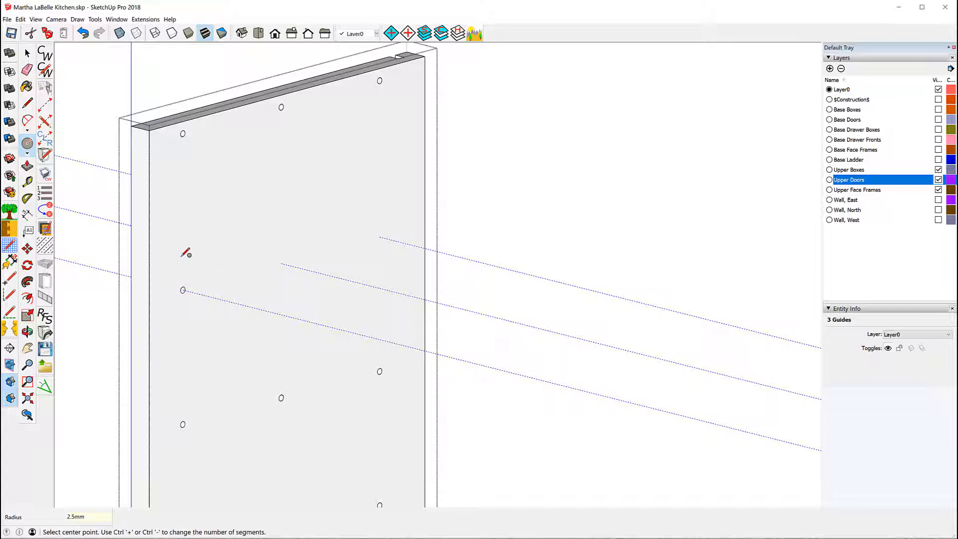
pyautogui.click(281, 264)
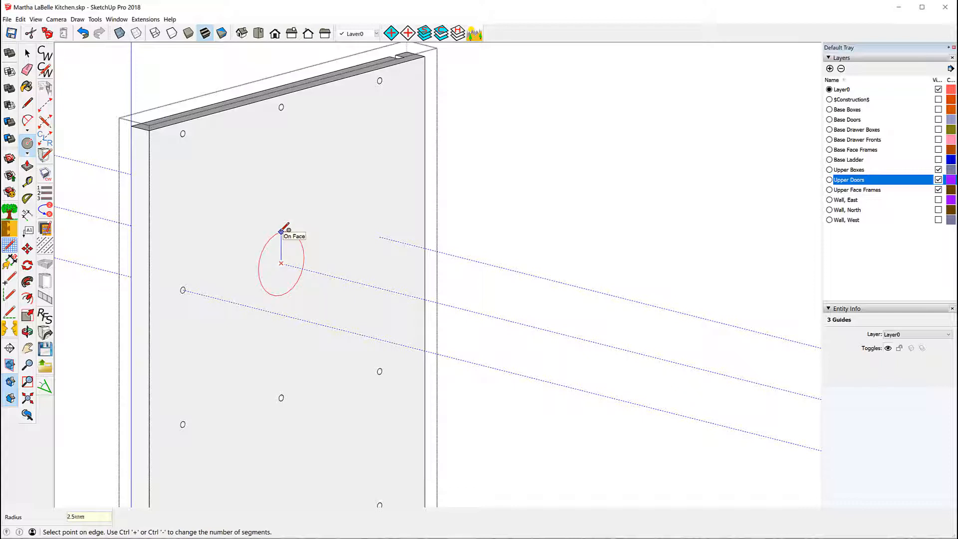
pyautogui.press('Return')
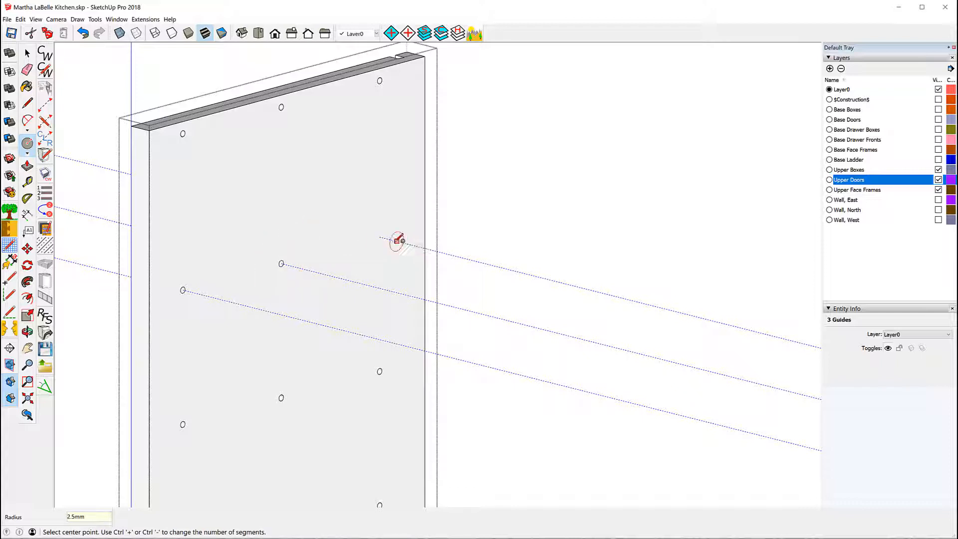
pyautogui.click(380, 236)
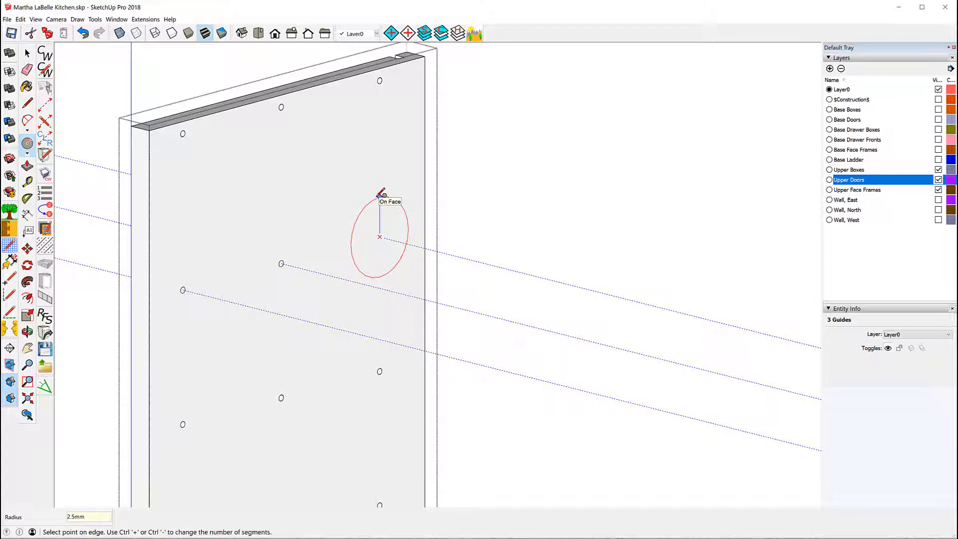
pyautogui.press('Return')
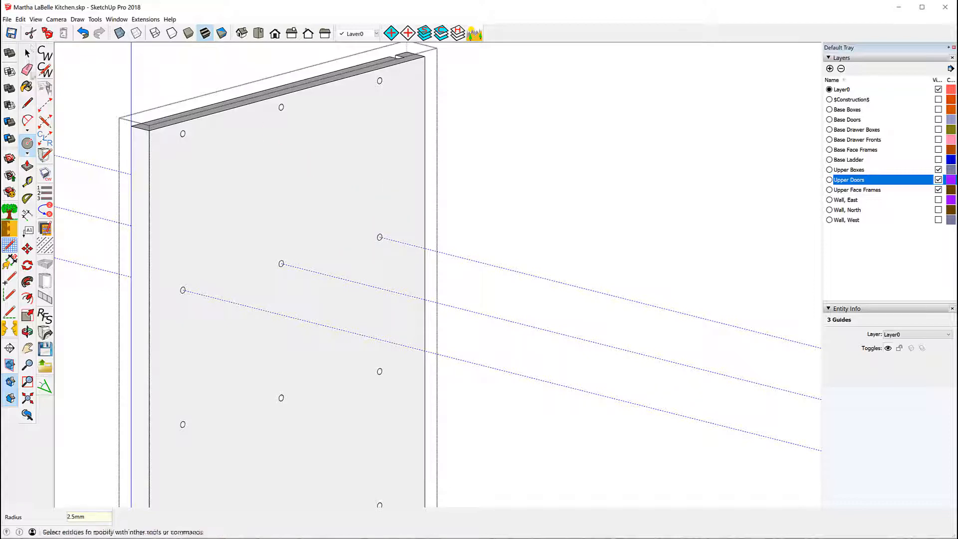
# Step: Push the three new circles 3/4" through the Right Side panel to cut the screw holes
pyautogui.click(27, 163)
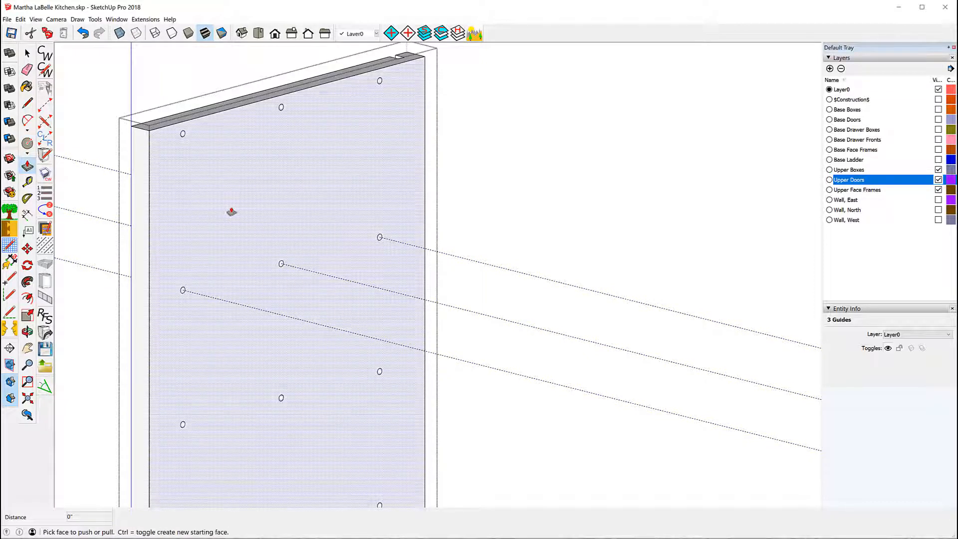
pyautogui.scroll(5, 384, 259)
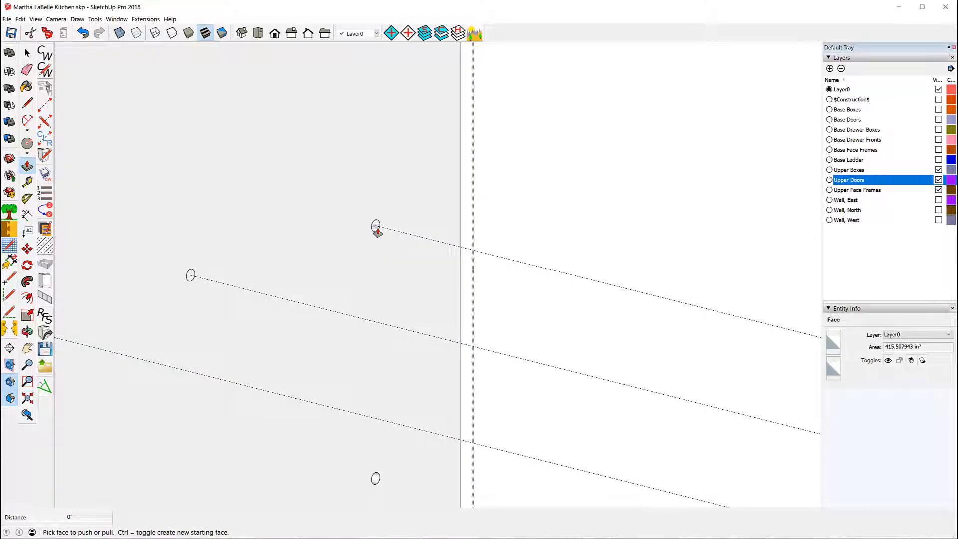
pyautogui.click(377, 229)
pyautogui.scroll(-5, 450, 269)
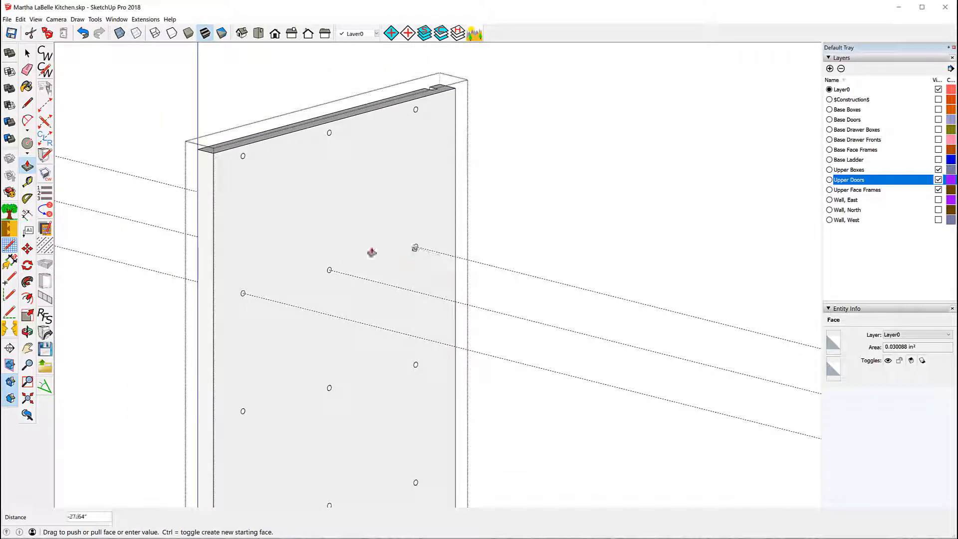
pyautogui.write('-3/4')
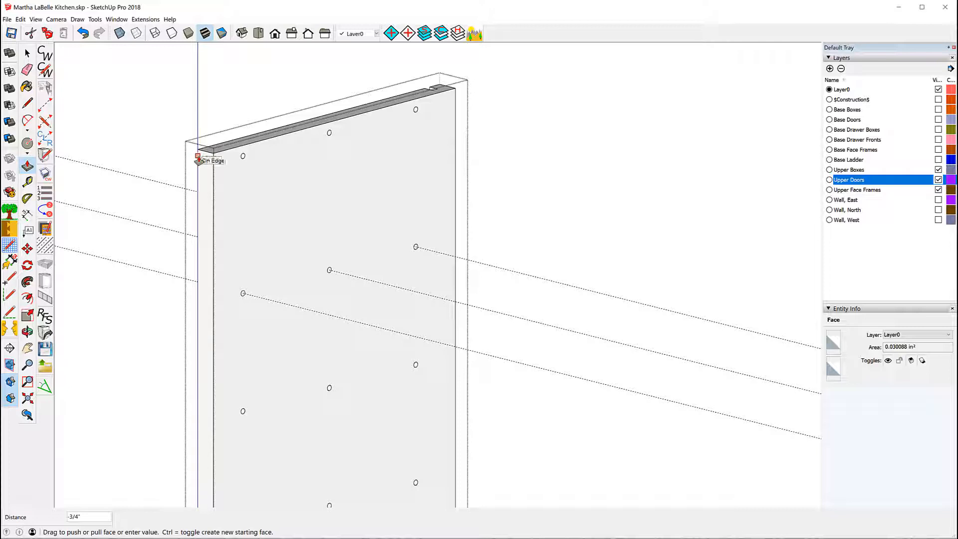
pyautogui.press('Return')
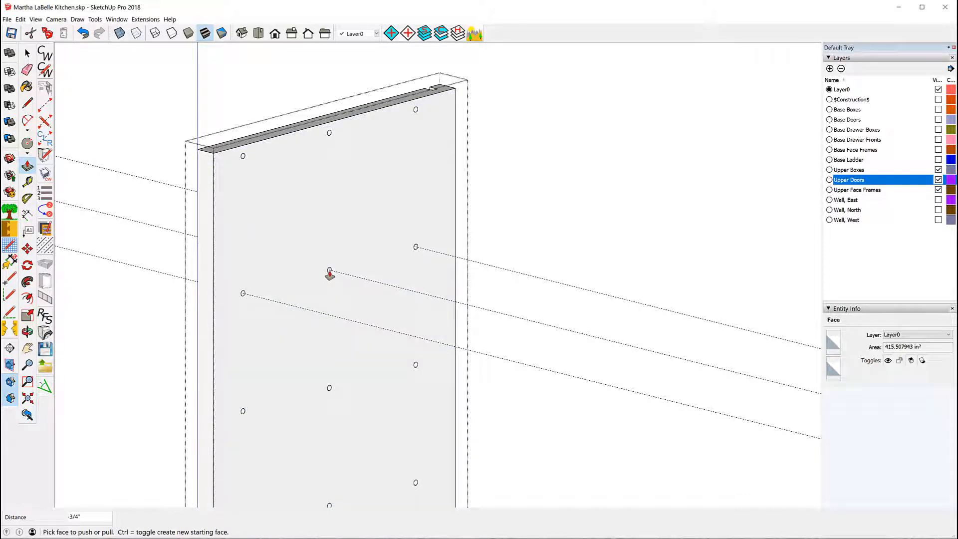
pyautogui.click(330, 274)
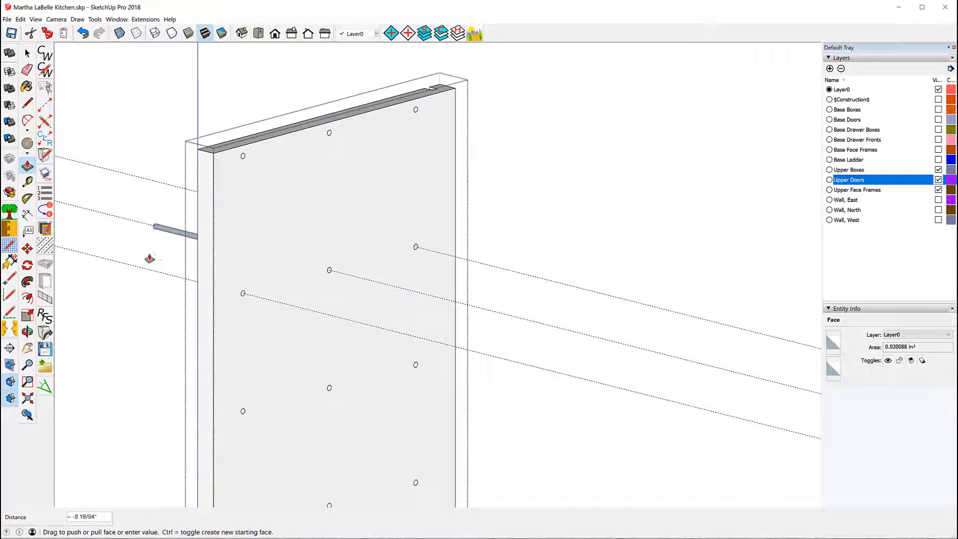
pyautogui.press('Escape')
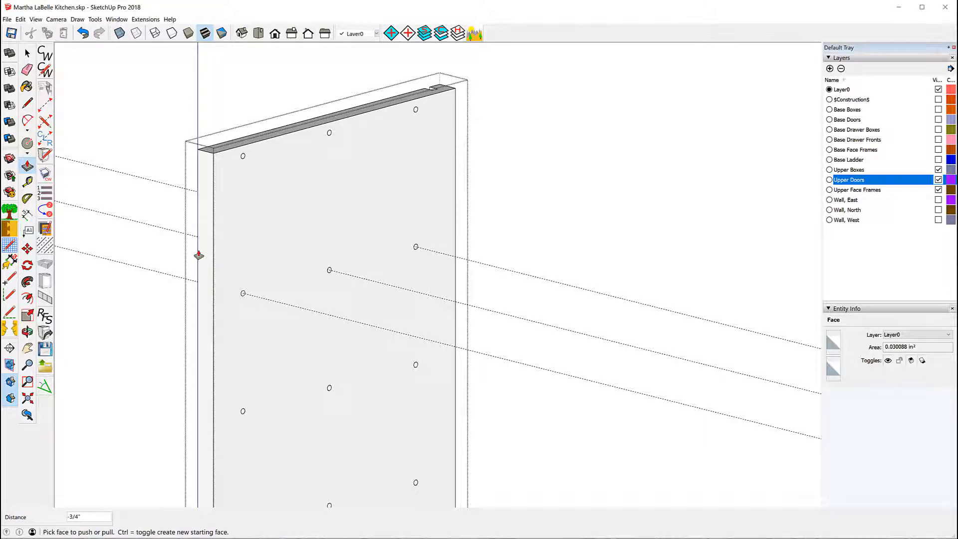
pyautogui.click(243, 296)
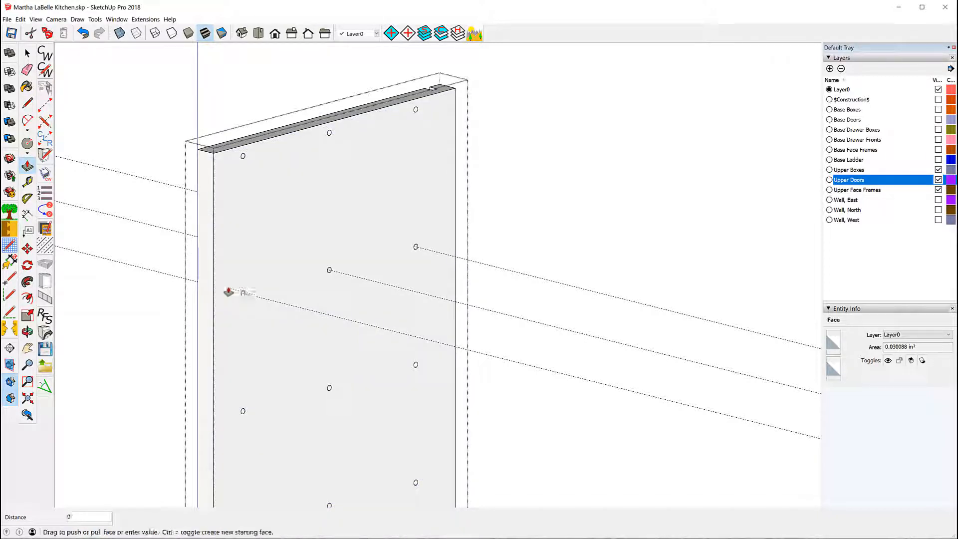
pyautogui.press('Escape')
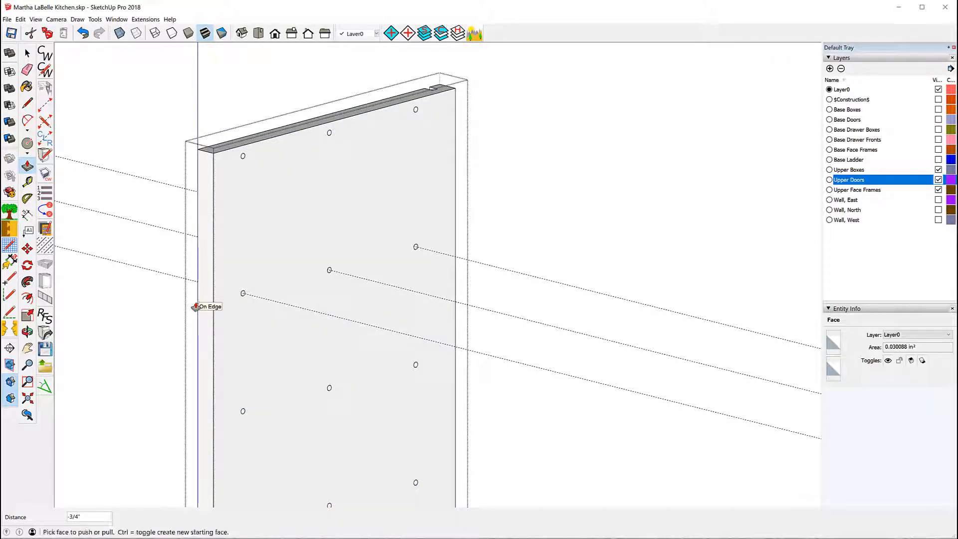
# Step: Erase the three guides running through the new row of screw holes
pyautogui.scroll(-2, 254, 293)
pyautogui.scroll(-2, 254, 293)
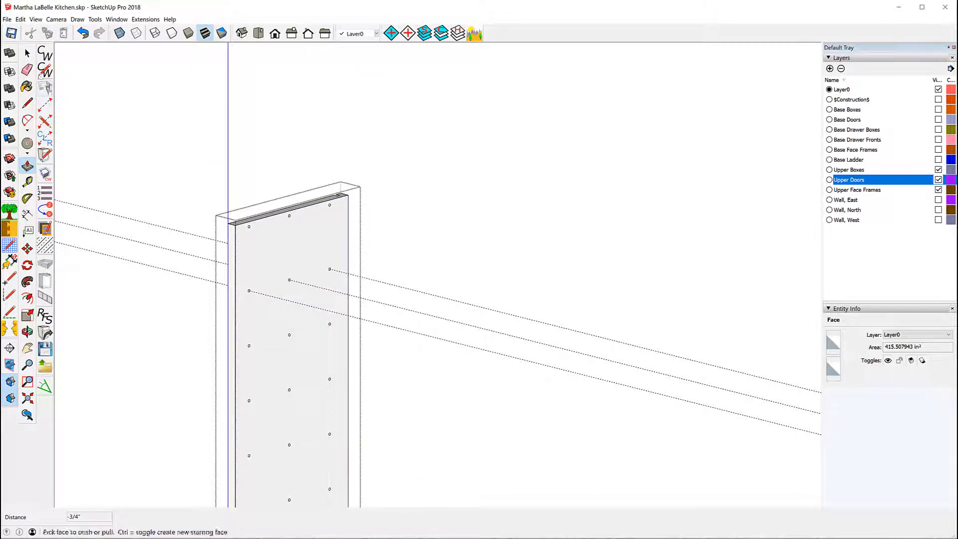
pyautogui.click(28, 70)
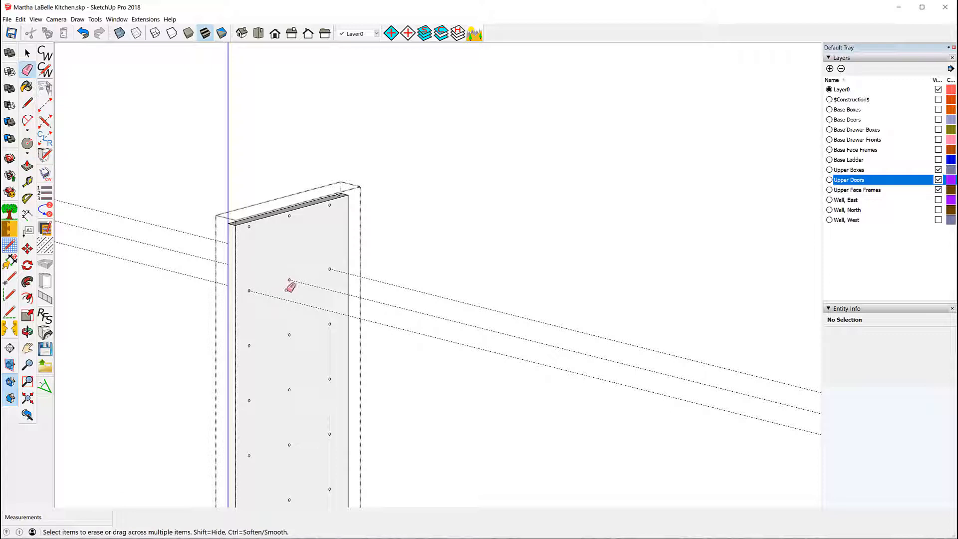
pyautogui.click(385, 280)
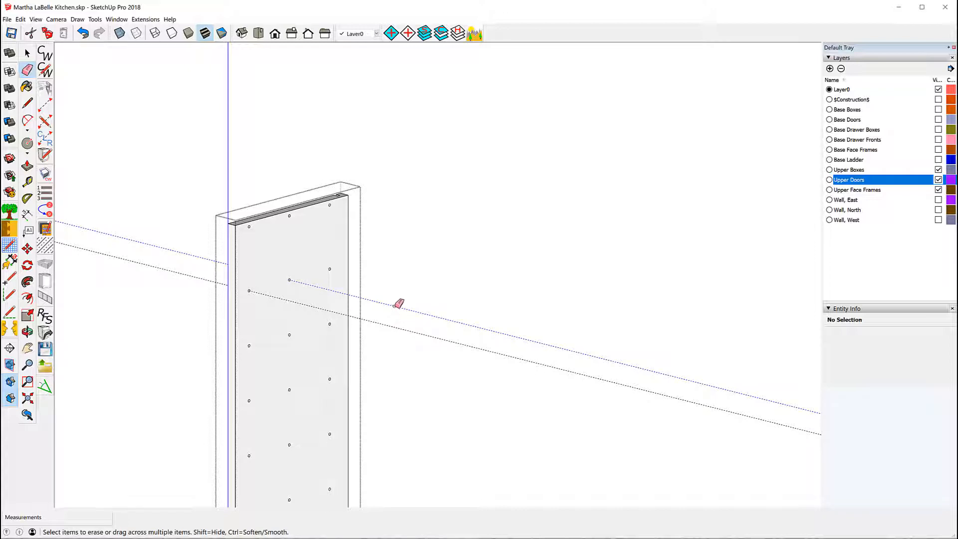
pyautogui.click(398, 306)
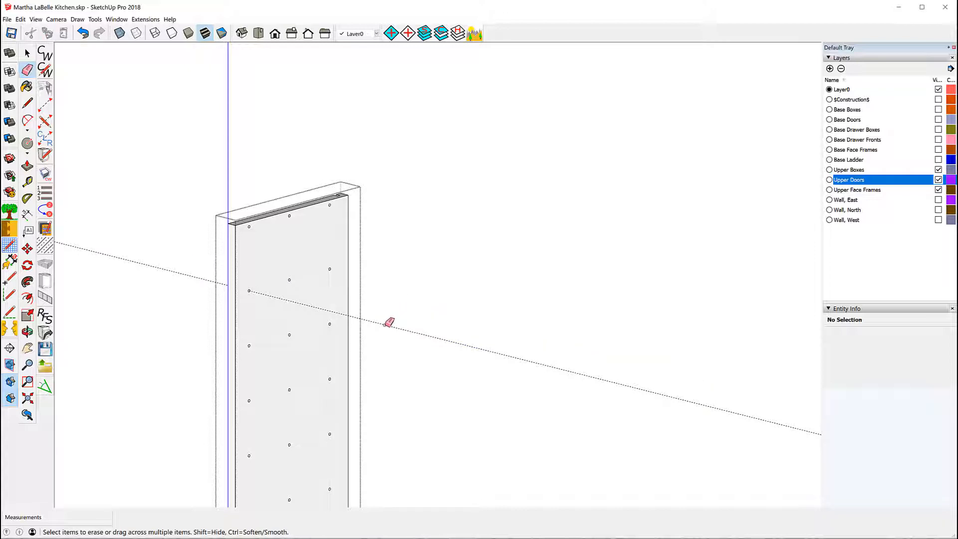
pyautogui.click(389, 324)
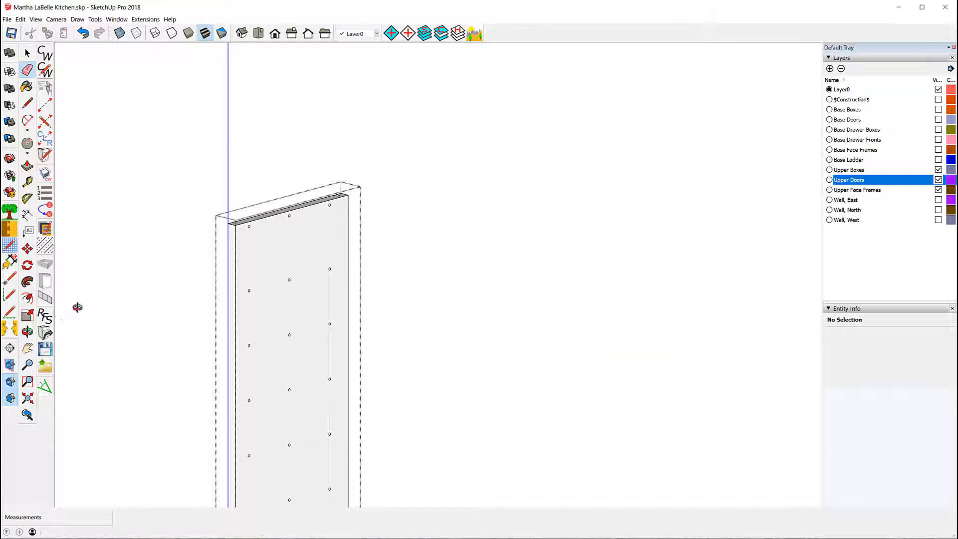
# Step: On the panel's inner face, create a guide 4 3/16" above the lower edge of the dado just below the new holes
pyautogui.moveTo(77, 306); pyautogui.dragTo(544, 334, button='middle')
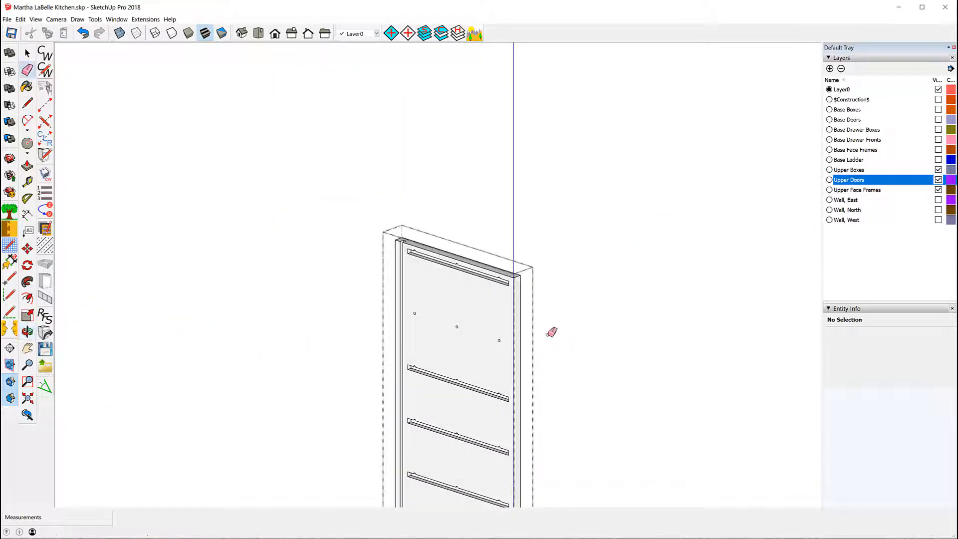
pyautogui.moveTo(530, 373); pyautogui.dragTo(580, 364, button='middle')
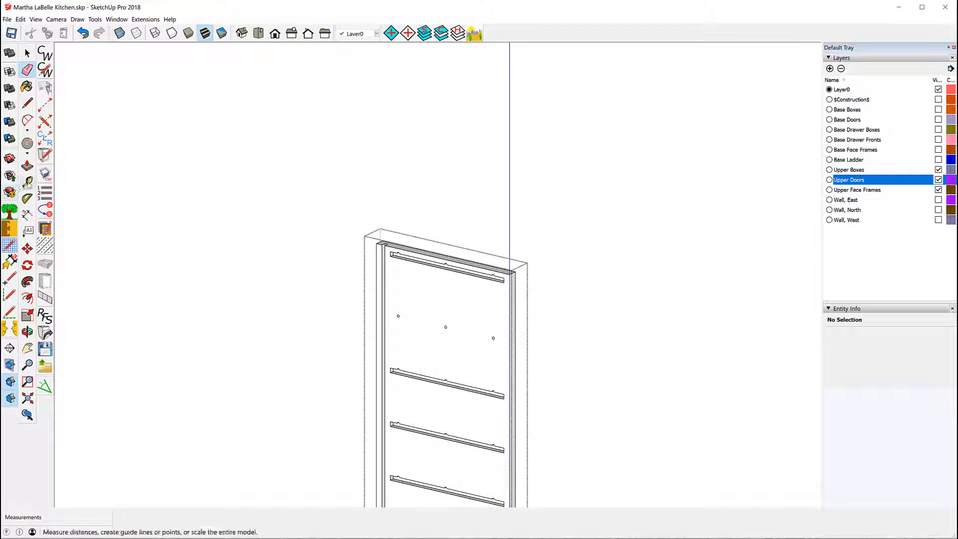
pyautogui.click(27, 182)
pyautogui.scroll(2, 450, 409)
pyautogui.scroll(3, 464, 379)
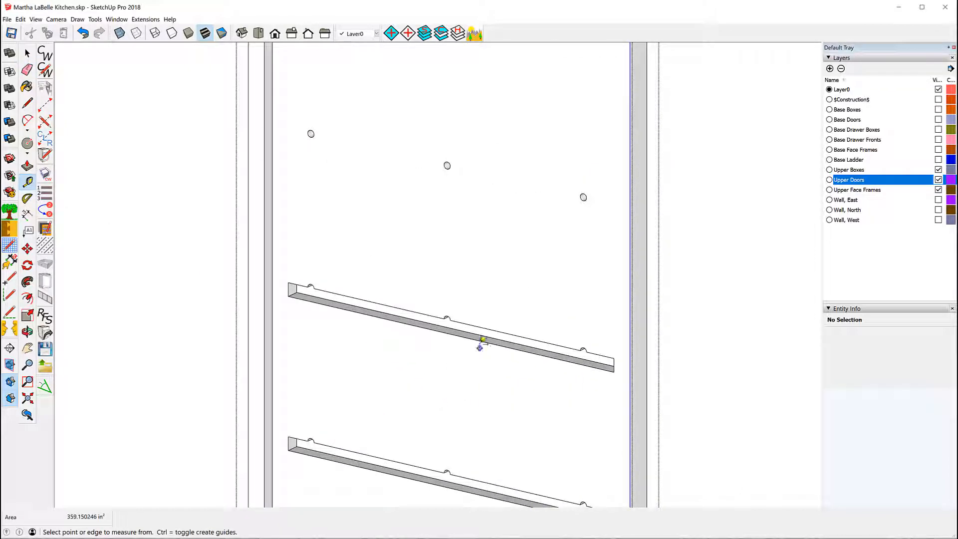
pyautogui.click(481, 340)
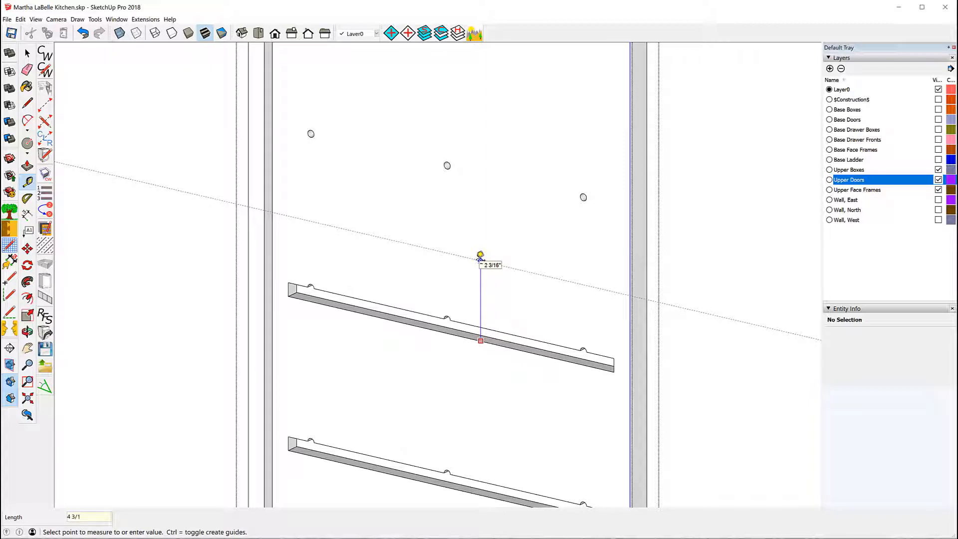
pyautogui.press('Return')
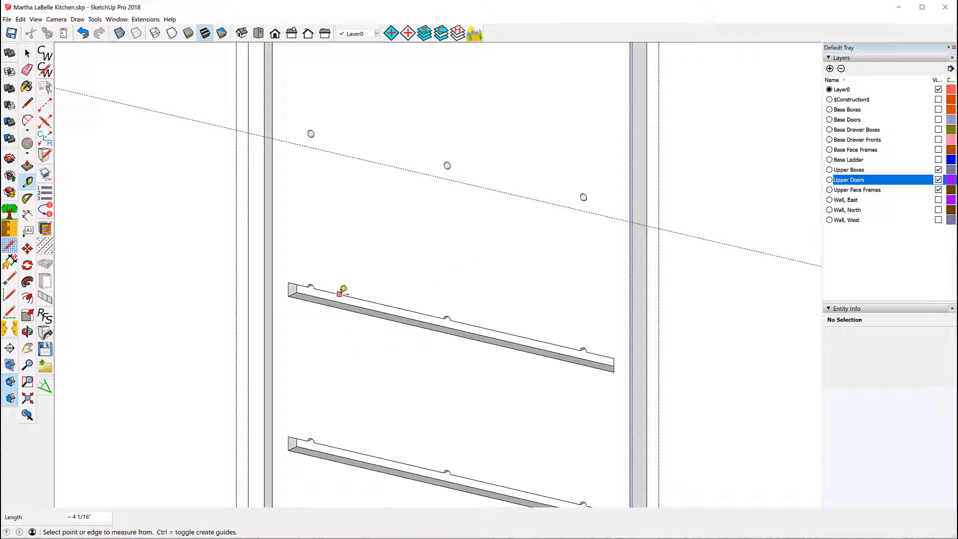
# Step: Create a guide 4 3/16" above the upper edge of the dado below the new holes, plus vertical guides along both ends of that dado
pyautogui.click(339, 294)
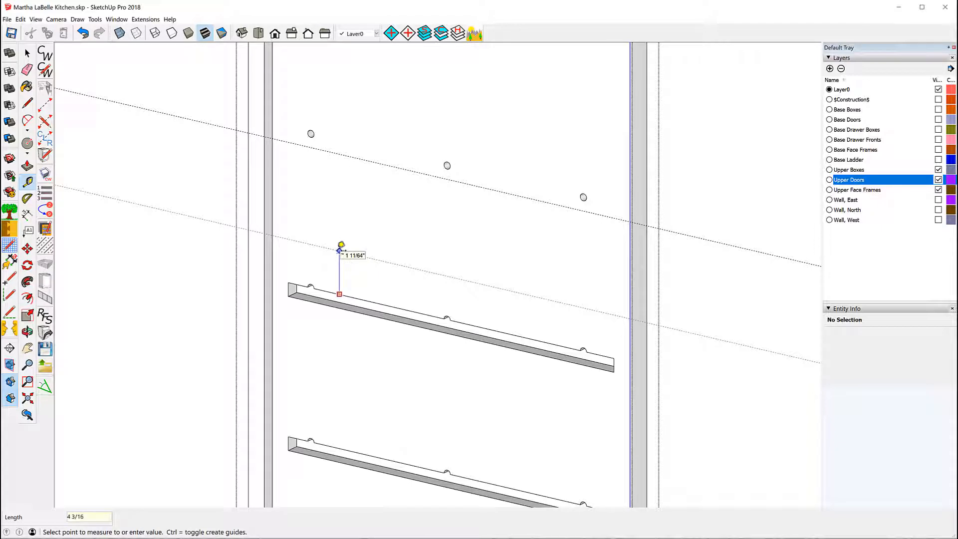
pyautogui.press('Return')
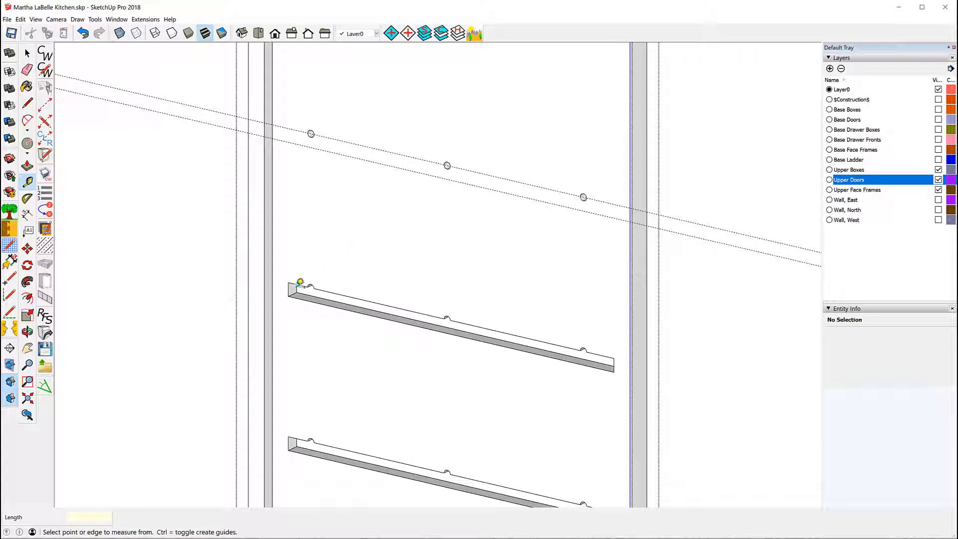
pyautogui.click(290, 286)
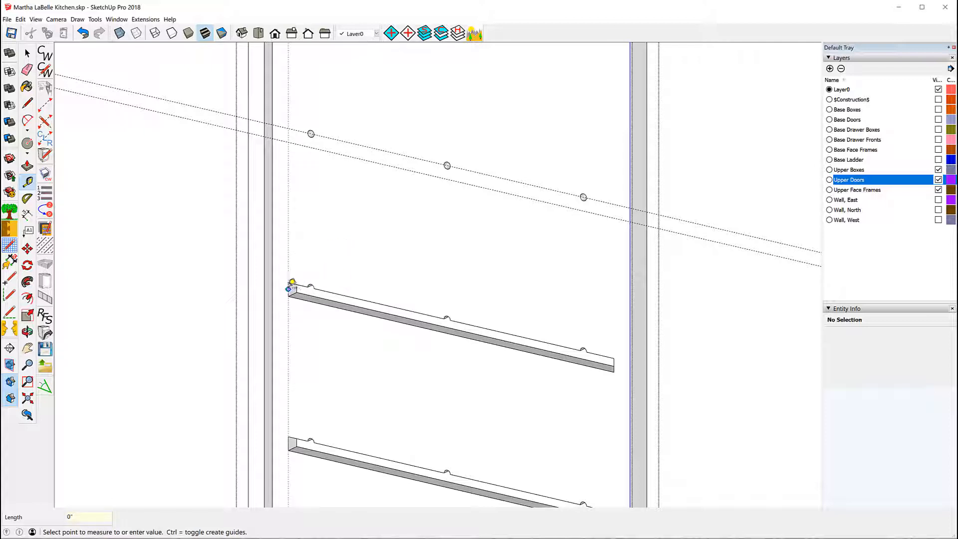
pyautogui.click(290, 286)
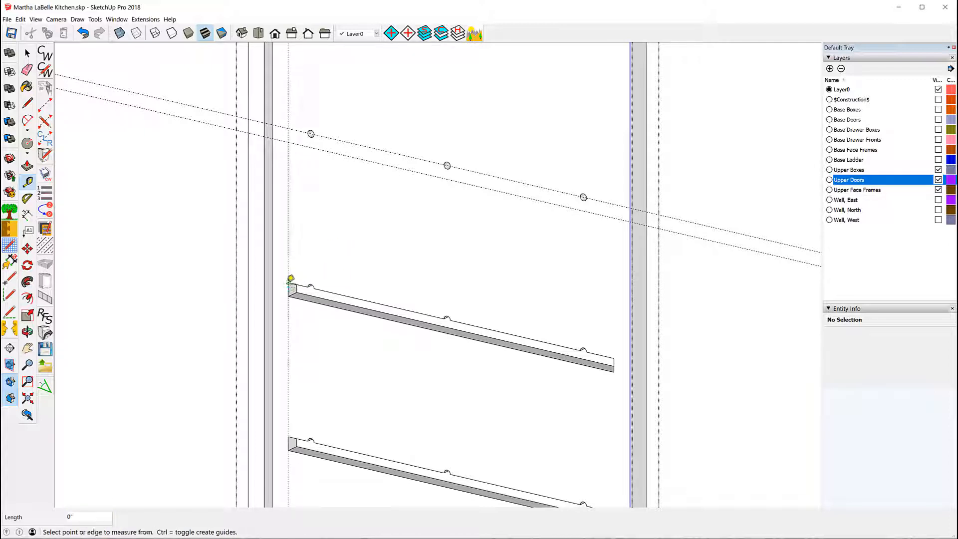
pyautogui.click(616, 362)
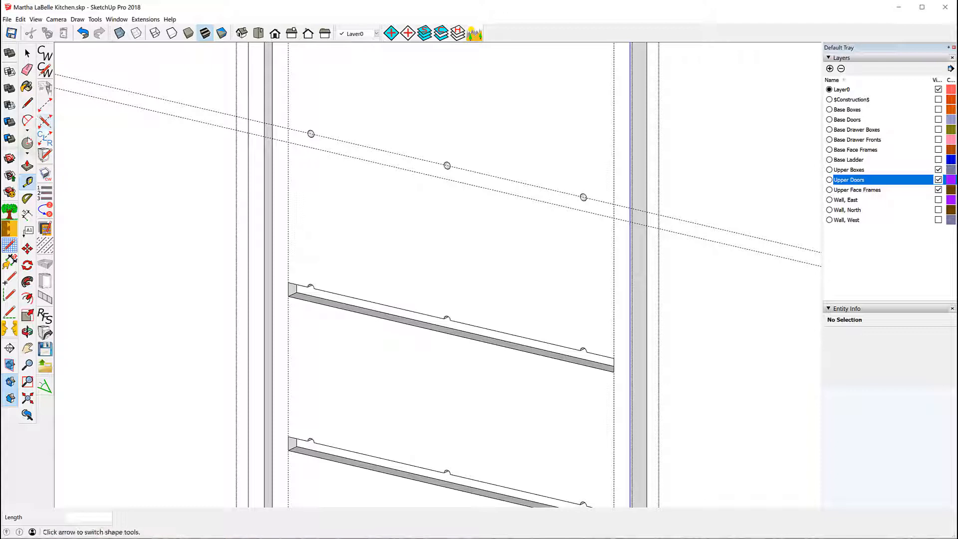
# Step: Draw the new dado's rectangle on the panel face between the crossing guides, starting from the corner where the upper guide meets the vertical guide
pyautogui.click(28, 148)
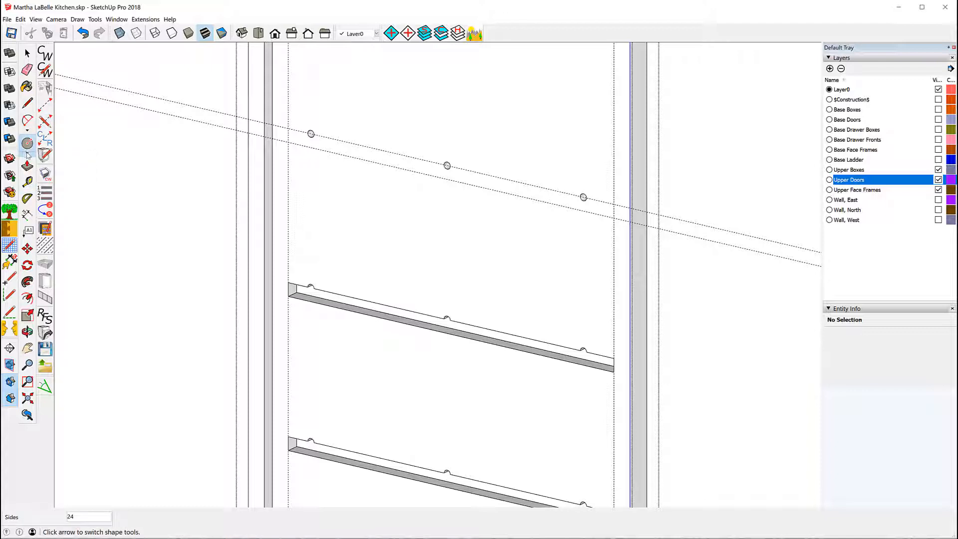
pyautogui.click(28, 154)
pyautogui.click(45, 164)
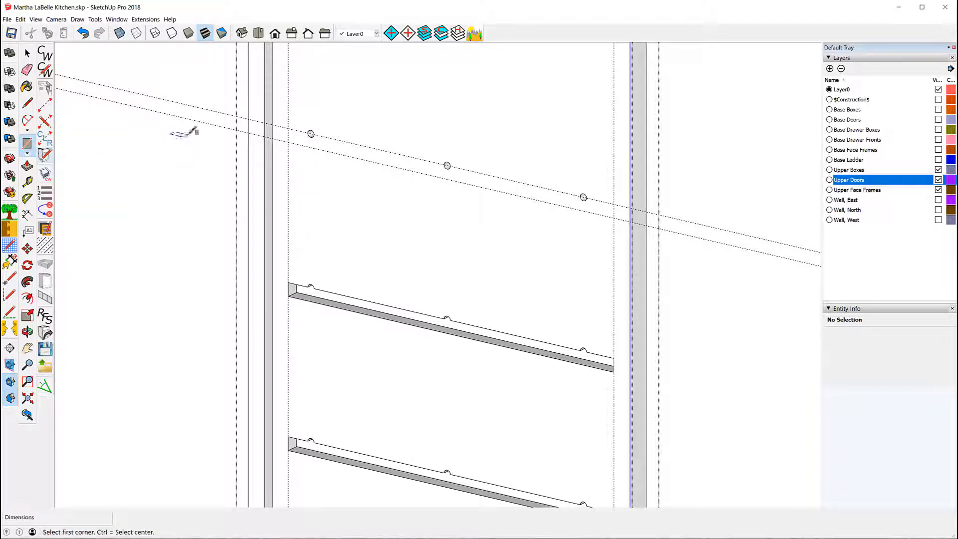
pyautogui.click(288, 128)
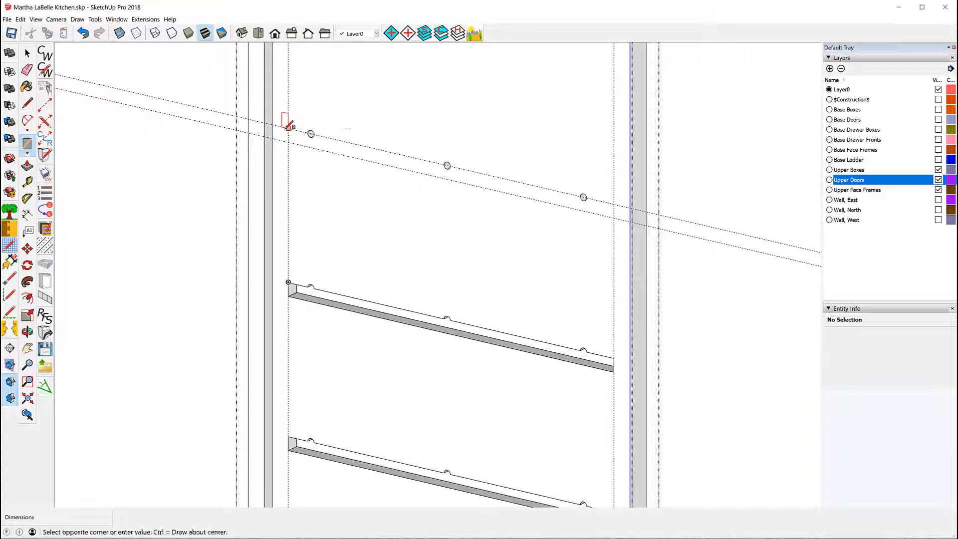
# Step: Draw a 10 3/16" by 3/8" rectangle between the guides on the side panel and clear the leftover faces inside the first two holes
pyautogui.click(614, 220)
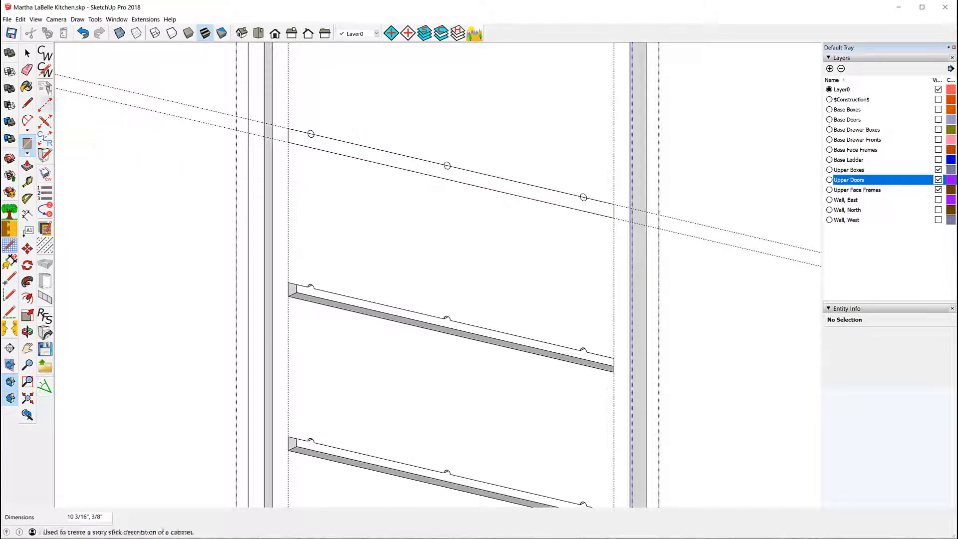
pyautogui.click(27, 53)
pyautogui.scroll(4, 352, 182)
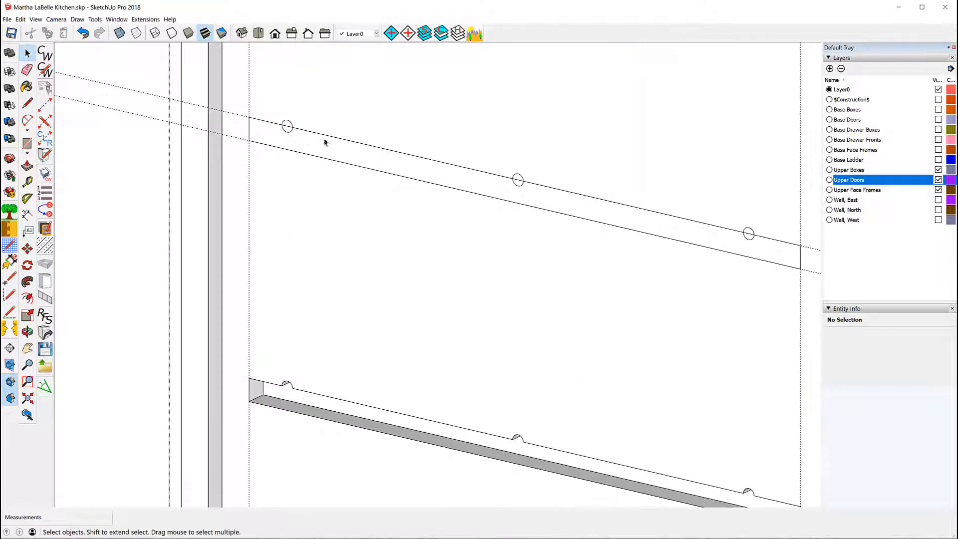
pyautogui.click(280, 118)
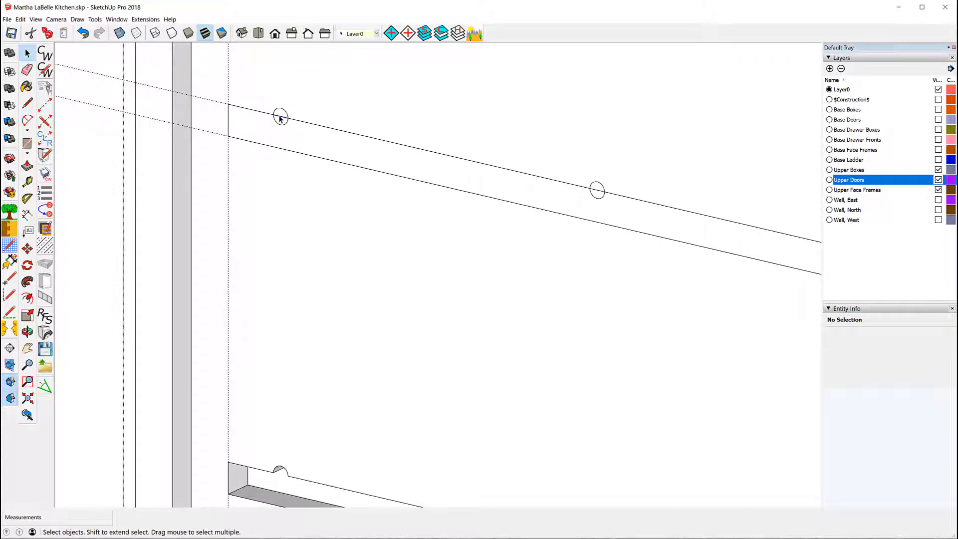
pyautogui.press('Delete')
pyautogui.click(281, 118)
pyautogui.click(585, 152)
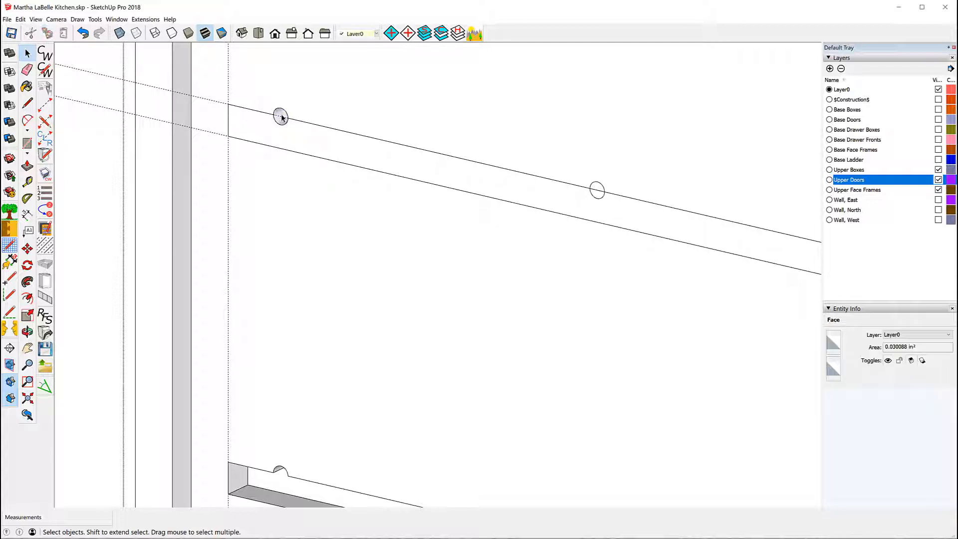
pyautogui.click(601, 191)
pyautogui.hotkey('ctrl', 't')
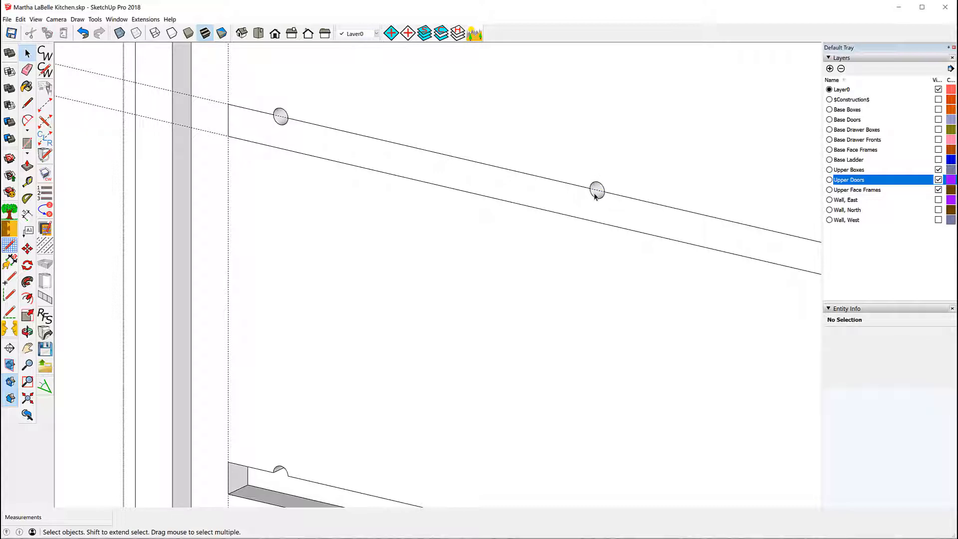
# Step: Clear the leftover face and edge the new rectangle made inside the third hole
pyautogui.scroll(-4, 439, 215)
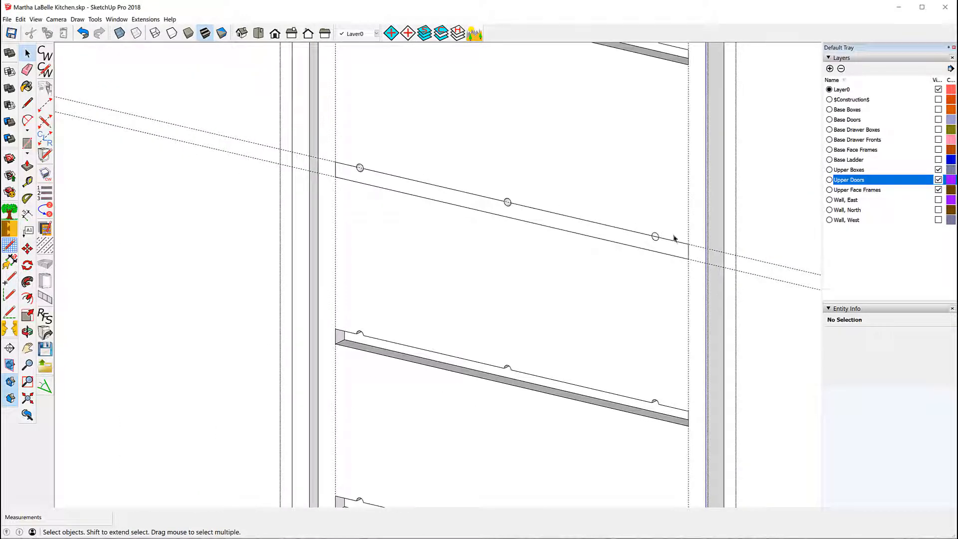
pyautogui.scroll(4, 672, 240)
pyautogui.scroll(2, 666, 244)
pyautogui.click(622, 234)
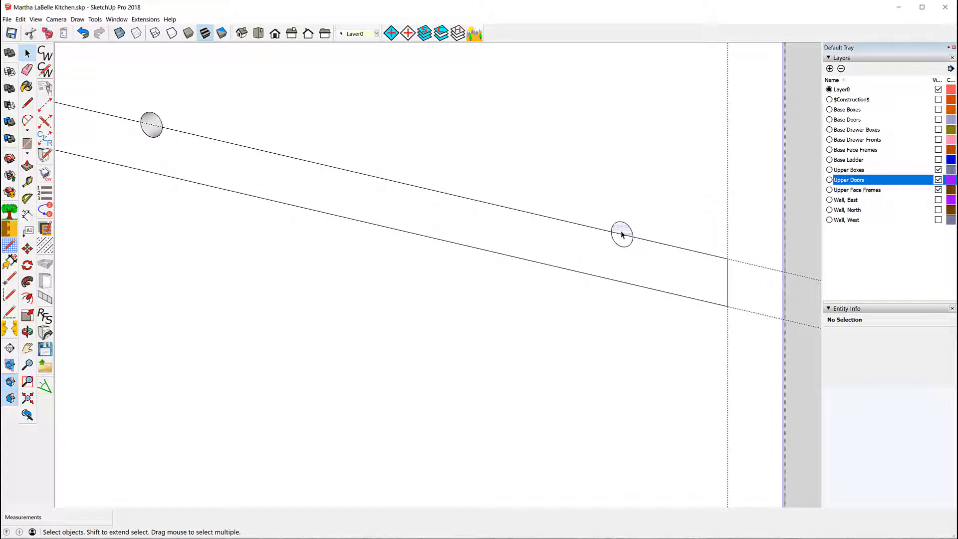
pyautogui.hotkey('ctrl', 't')
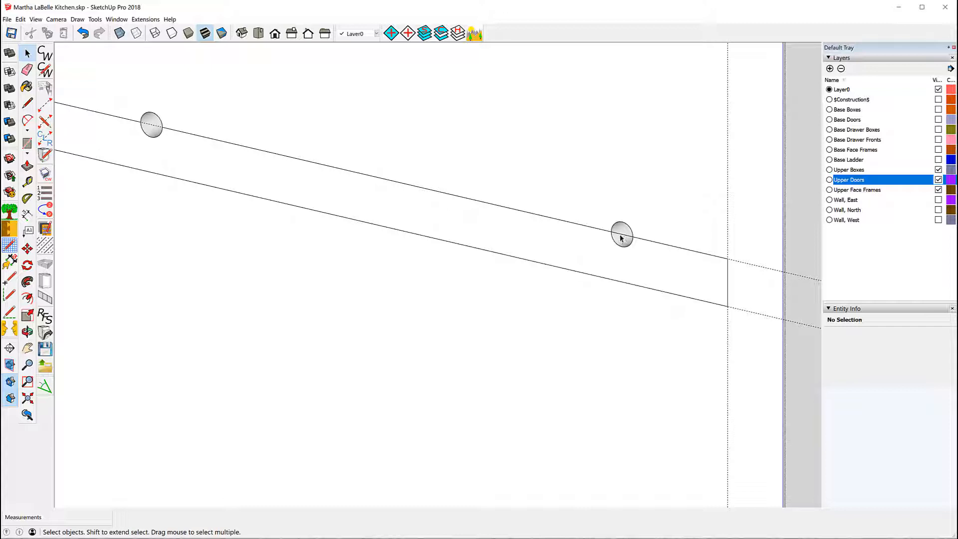
pyautogui.click(622, 236)
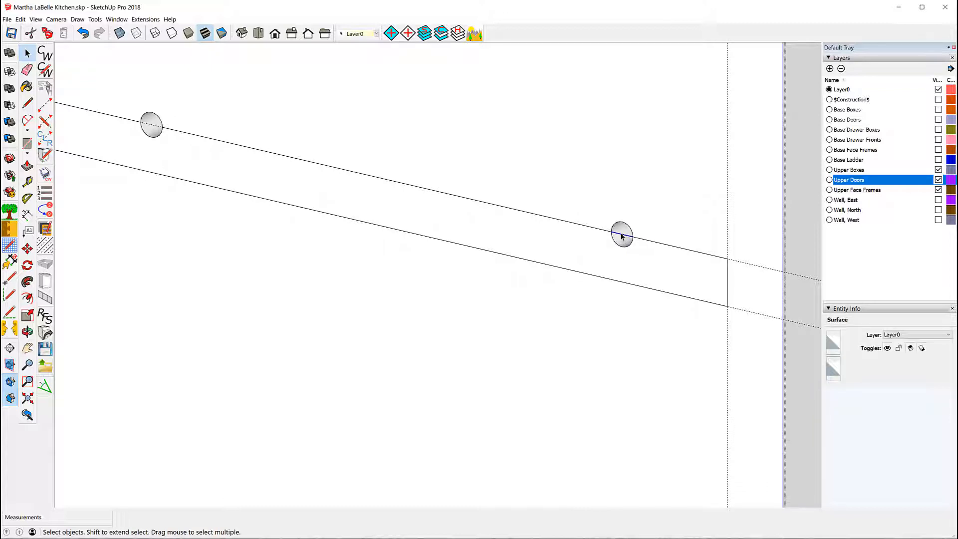
pyautogui.click(486, 235)
# Step: Push the new rectangle 3/8" into the side panel to cut the shelf groove
pyautogui.scroll(-3, 532, 242)
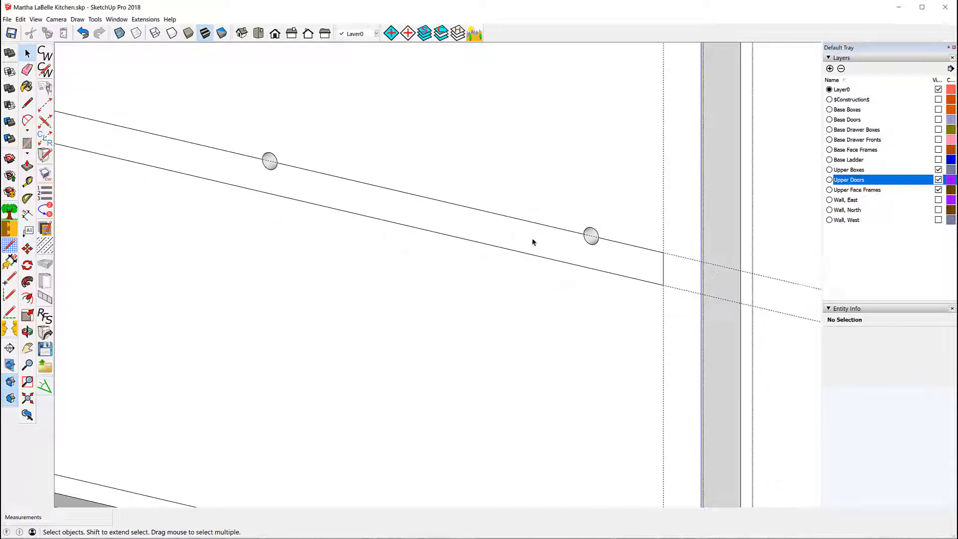
pyautogui.scroll(-2, 540, 236)
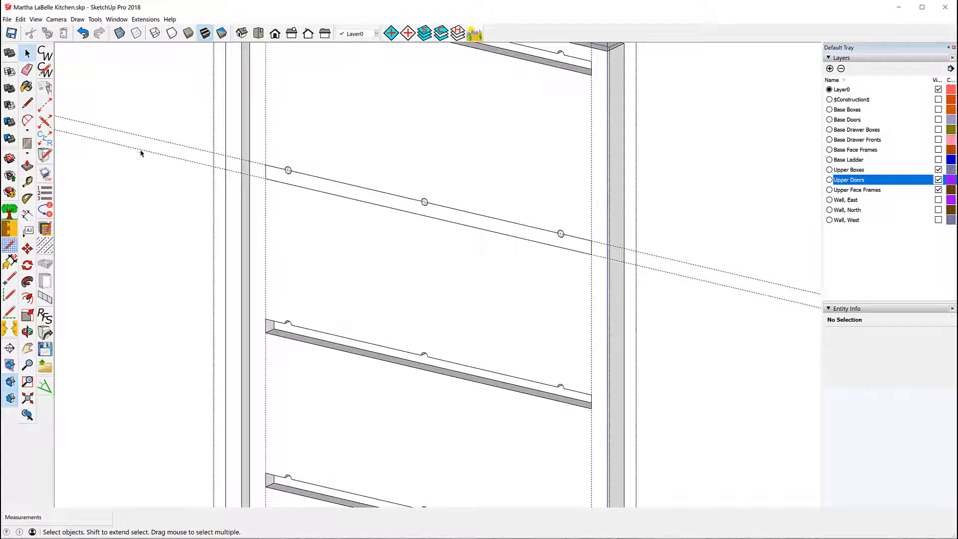
pyautogui.click(27, 166)
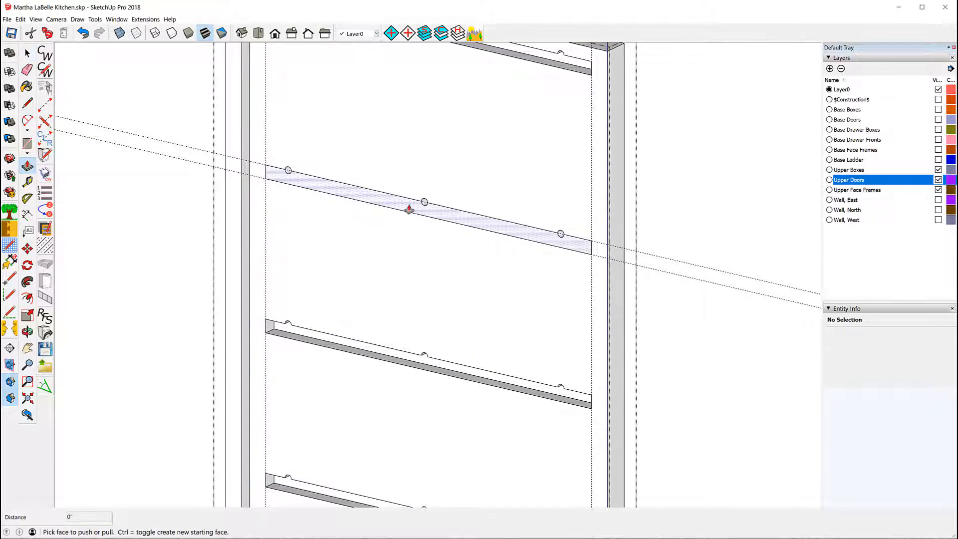
pyautogui.click(368, 204)
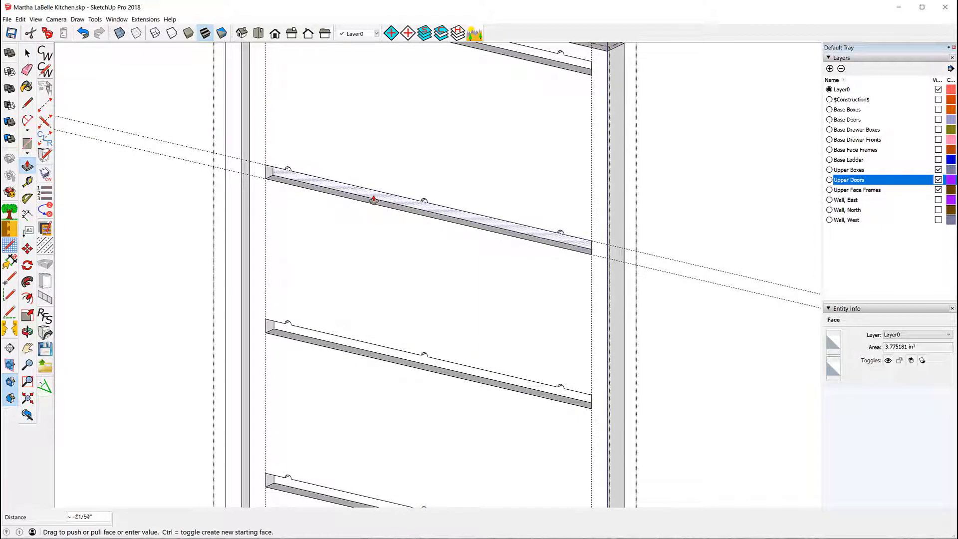
pyautogui.write('3/8')
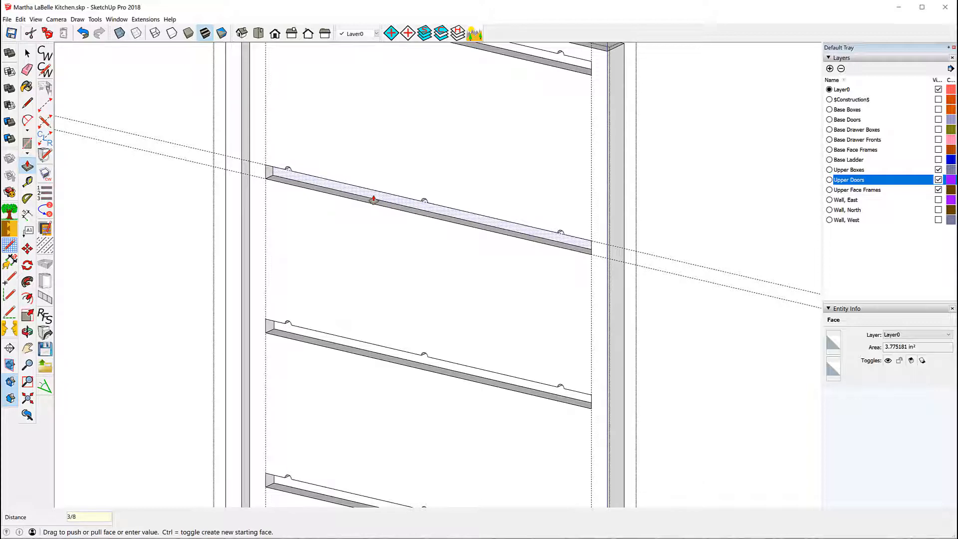
pyautogui.press('Return')
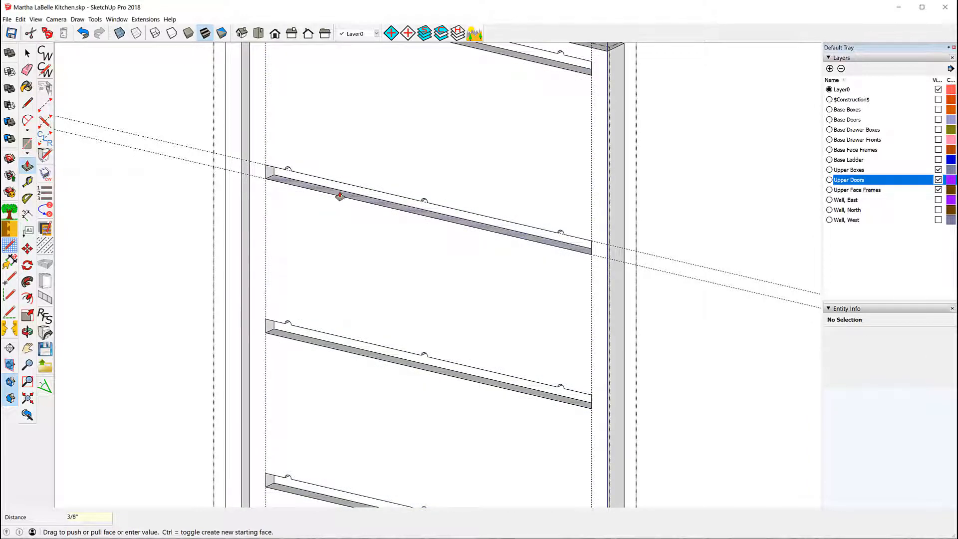
# Step: Erase the two sloping and two vertical guides around the grooves and close the side panel component
pyautogui.click(26, 71)
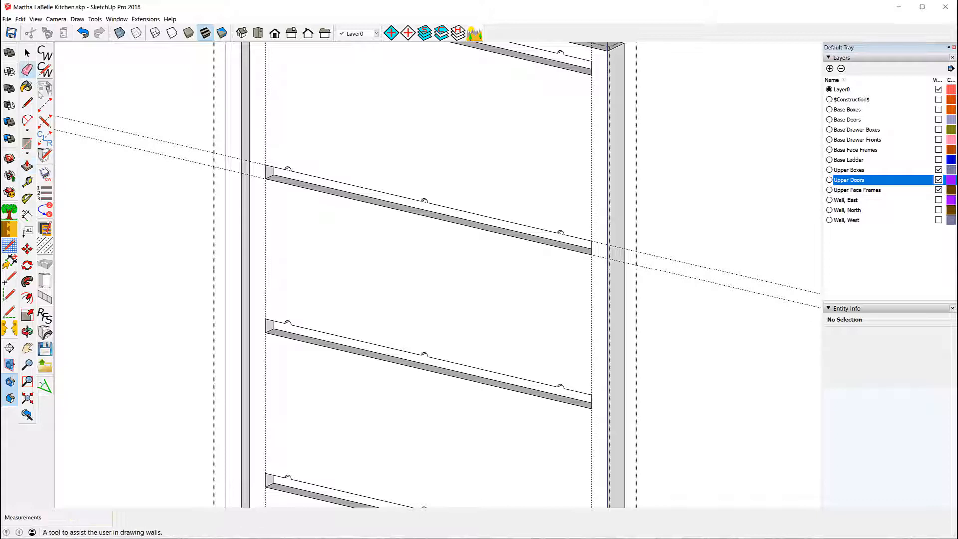
pyautogui.click(152, 137)
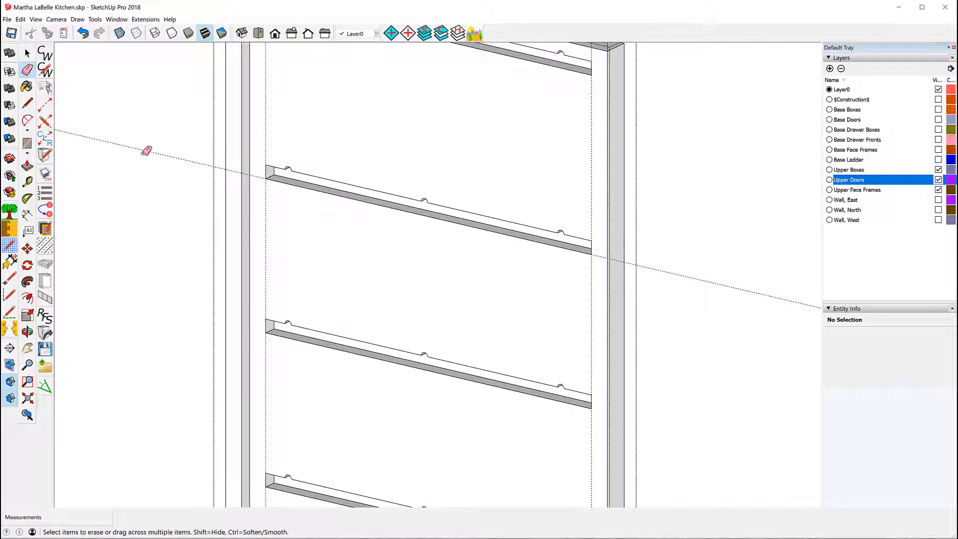
pyautogui.click(147, 149)
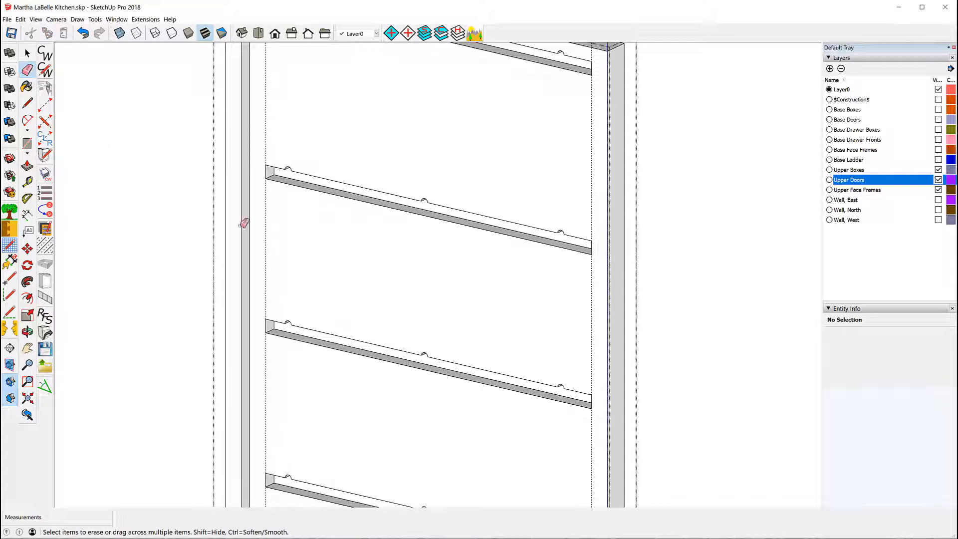
pyautogui.click(265, 254)
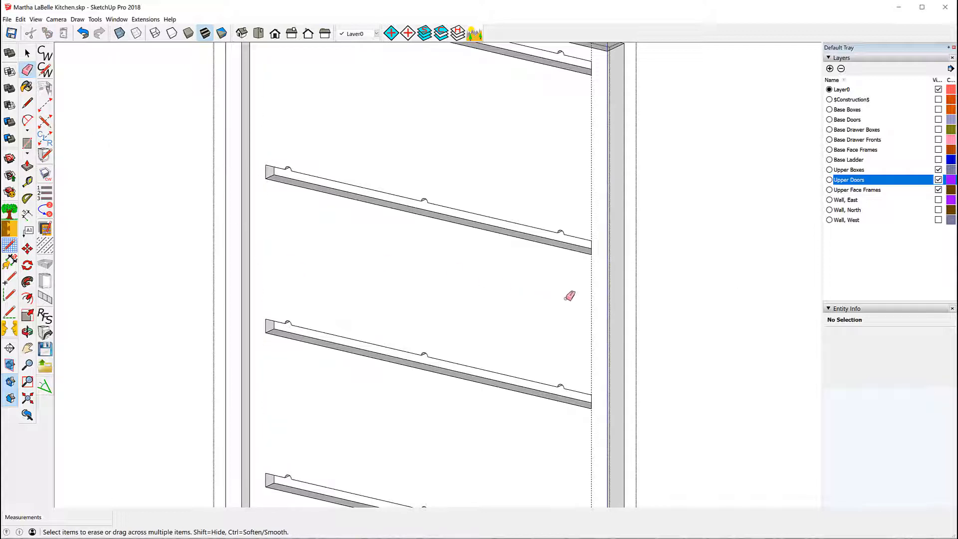
pyautogui.click(595, 286)
pyautogui.scroll(-4, 544, 299)
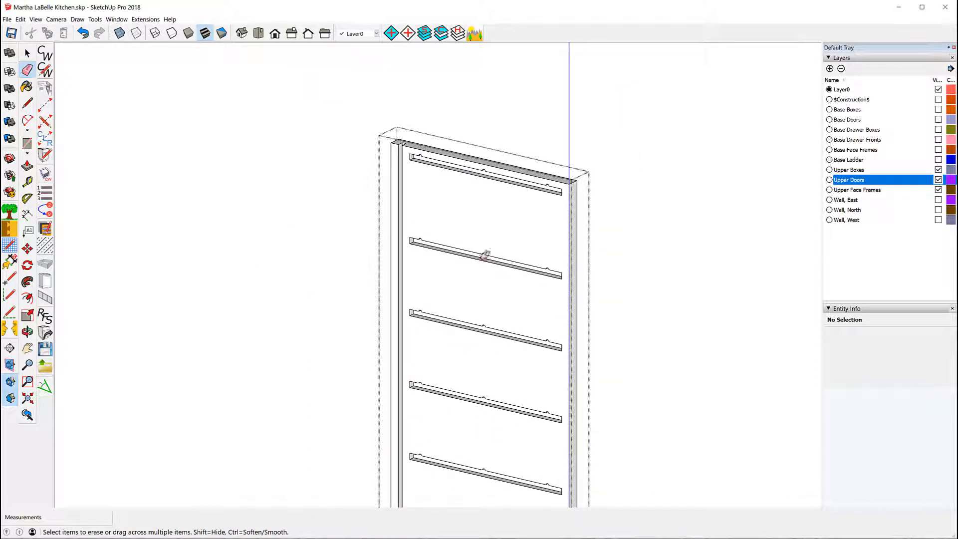
pyautogui.scroll(-3, 456, 219)
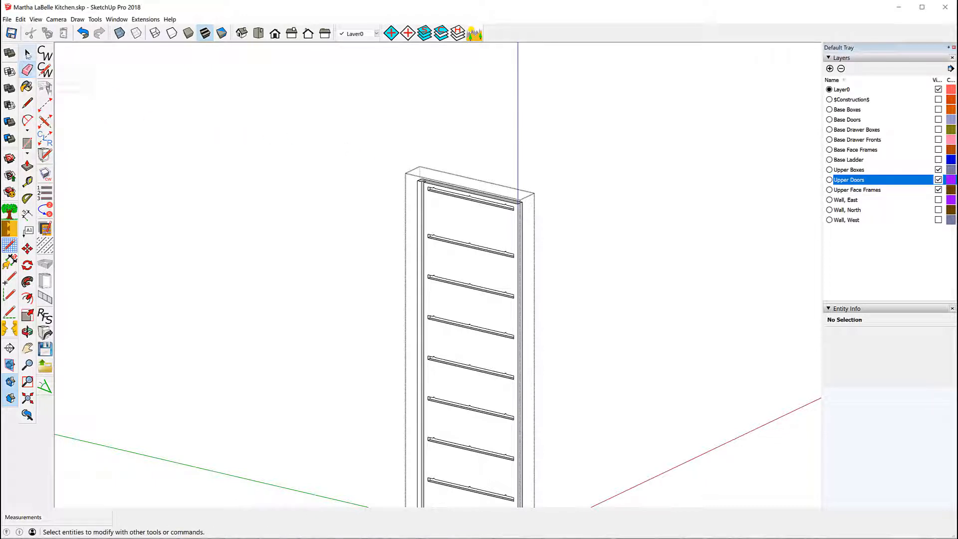
pyautogui.click(28, 54)
pyautogui.click(257, 140)
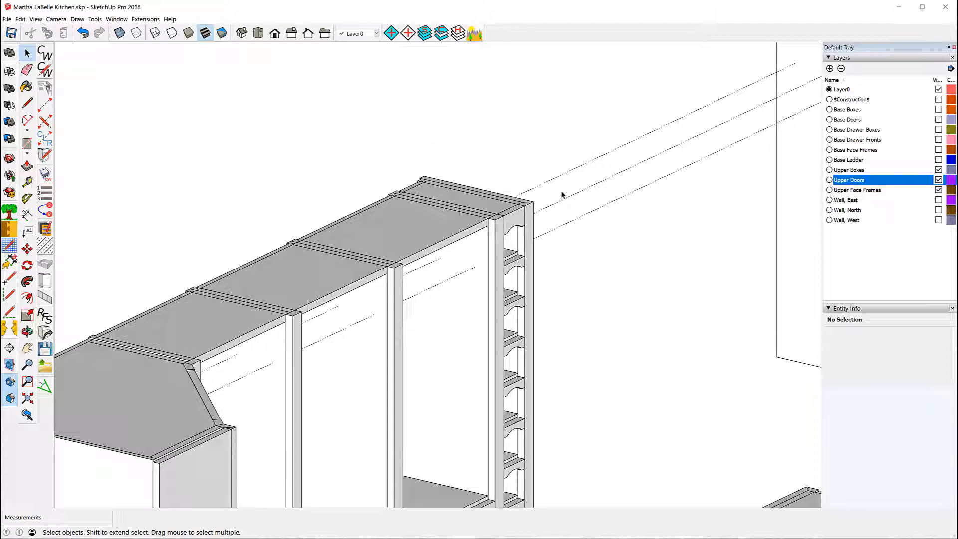
# Step: Edit the C24UB4 Left Side component, erase the three guides passing through its row of holes, and close the component
pyautogui.click(463, 208)
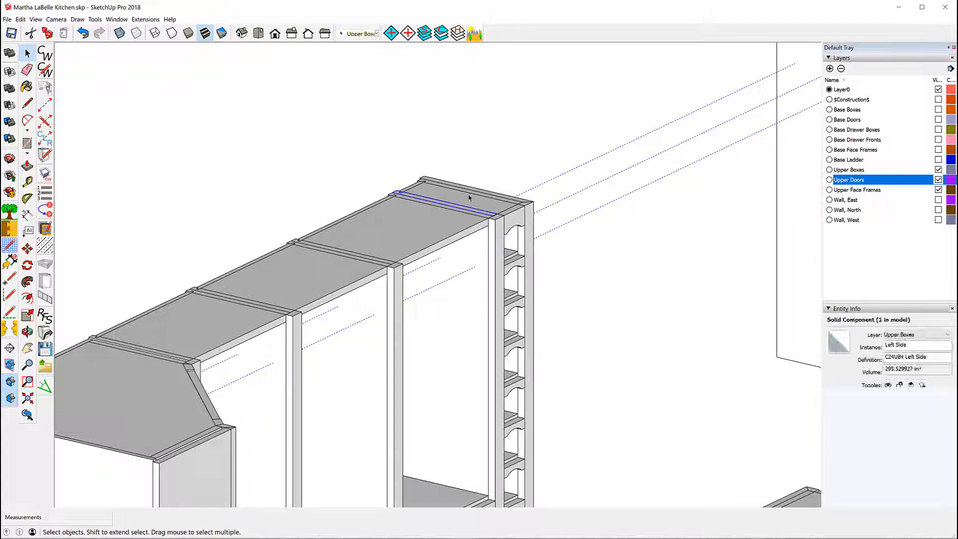
pyautogui.scroll(3, 463, 209)
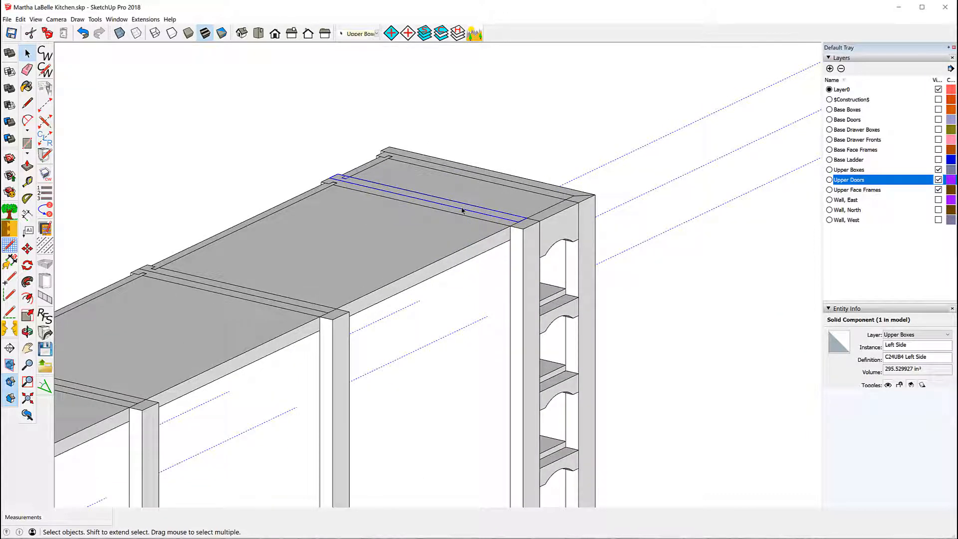
pyautogui.rightClick(463, 210)
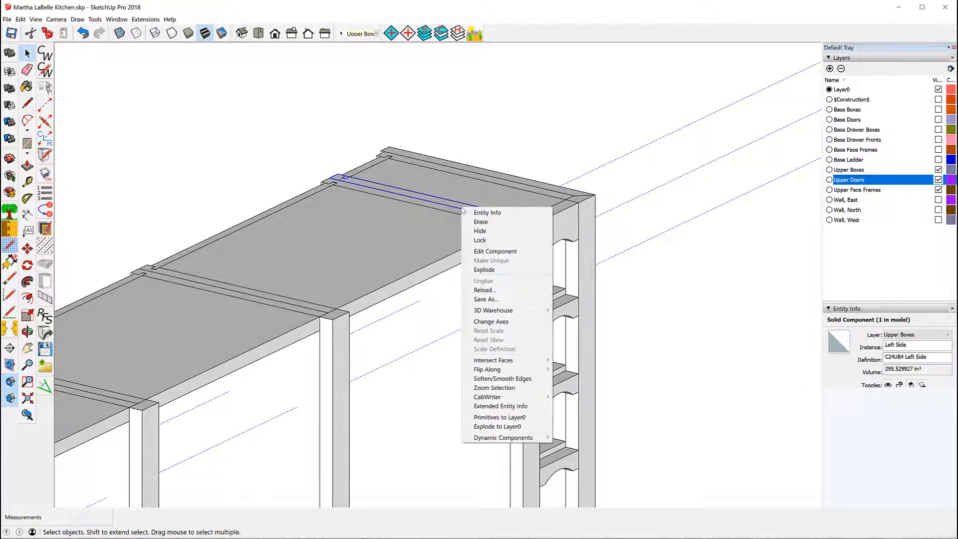
pyautogui.click(509, 252)
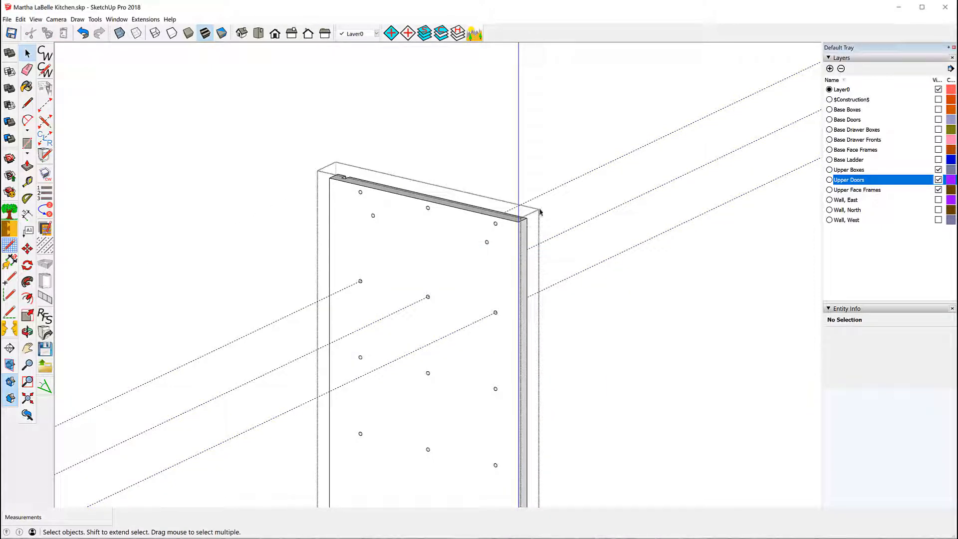
pyautogui.click(27, 70)
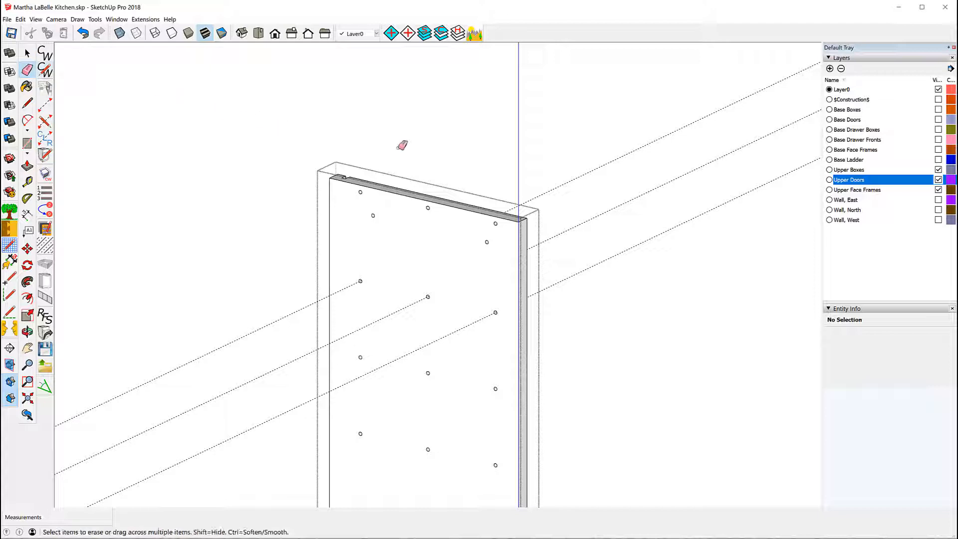
pyautogui.click(617, 159)
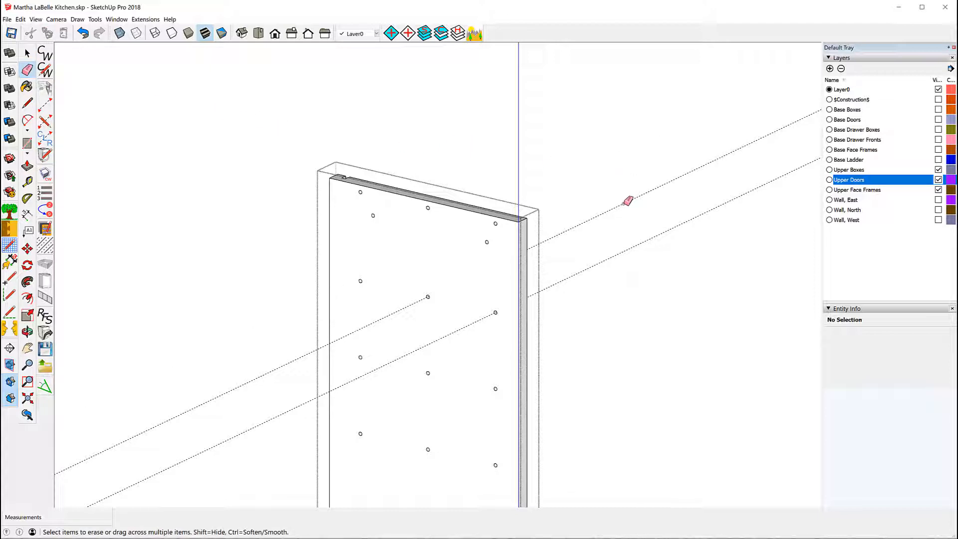
pyautogui.click(625, 202)
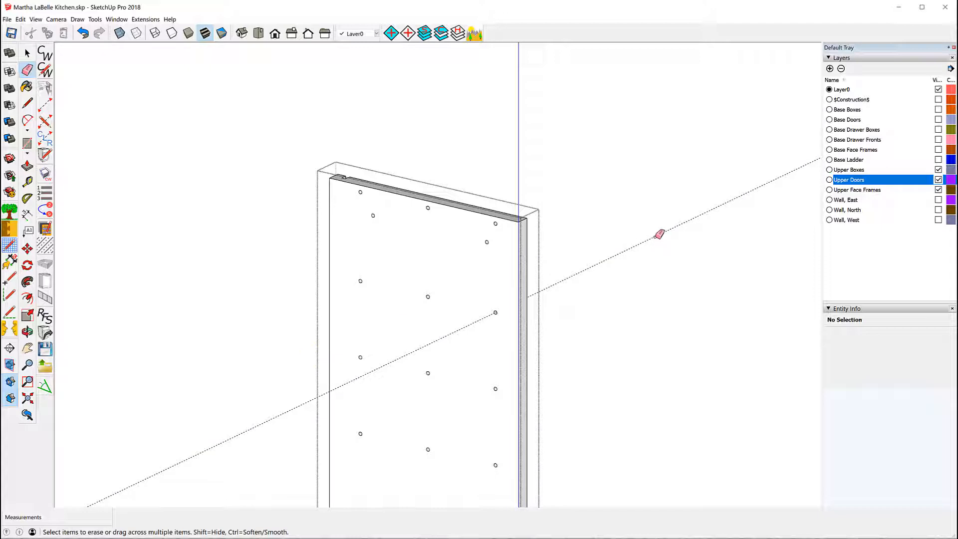
pyautogui.click(659, 234)
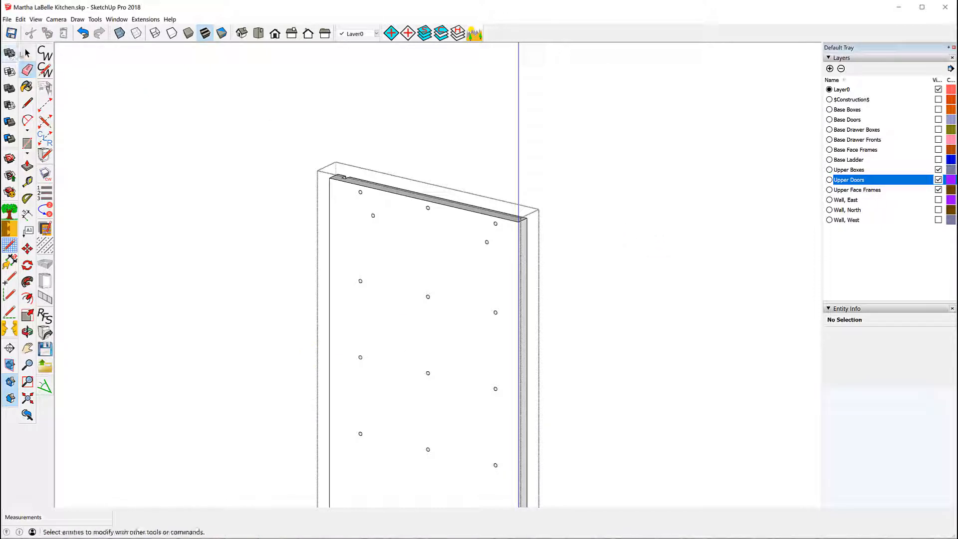
pyautogui.click(27, 53)
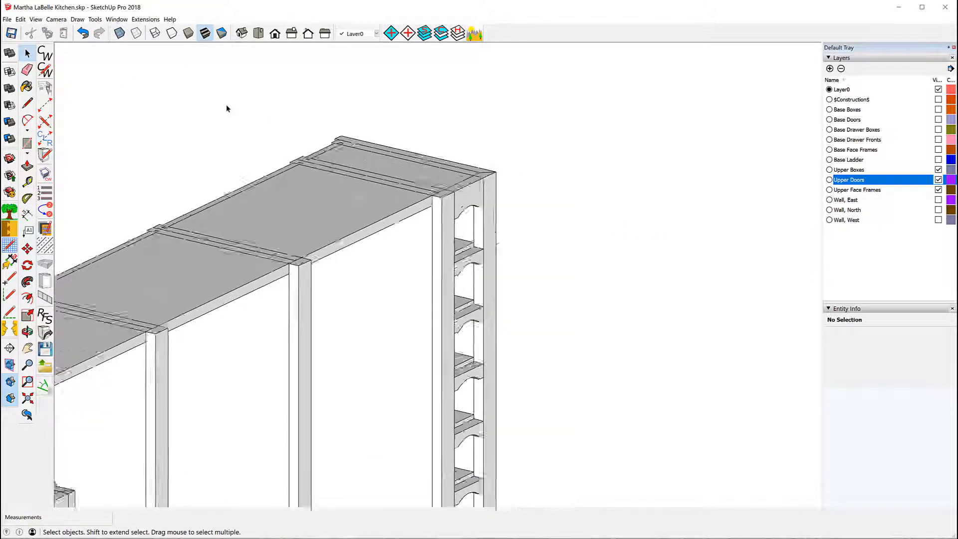
# Step: Examine the run of upper cabinets with the narrow shelf unit from its open front side
pyautogui.scroll(-3, 226, 108)
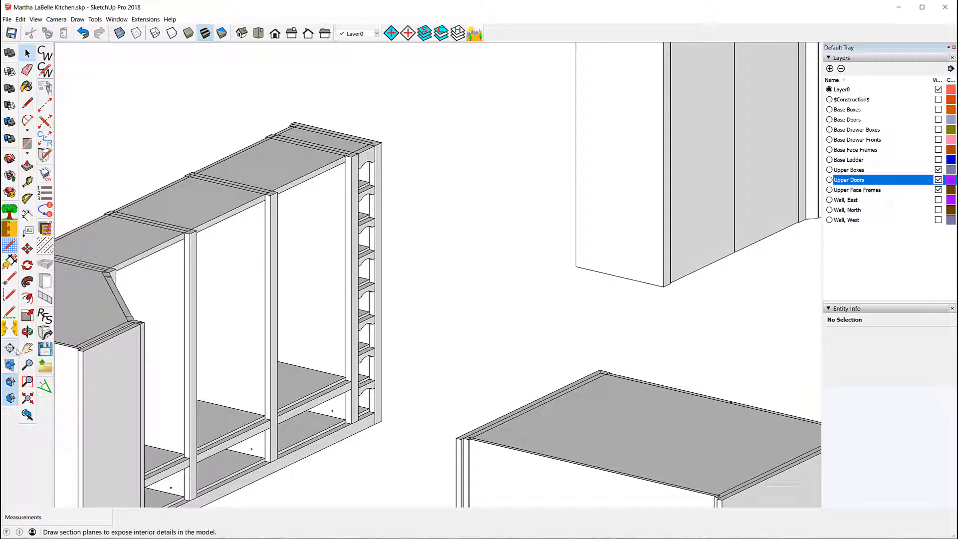
pyautogui.click(28, 332)
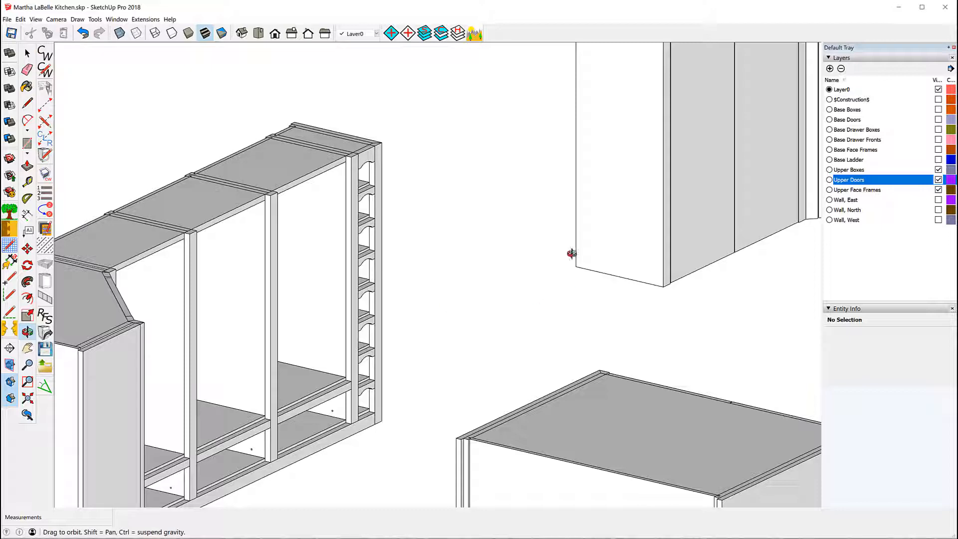
pyautogui.moveTo(572, 252); pyautogui.dragTo(99, 269)
pyautogui.scroll(-3, 689, 365)
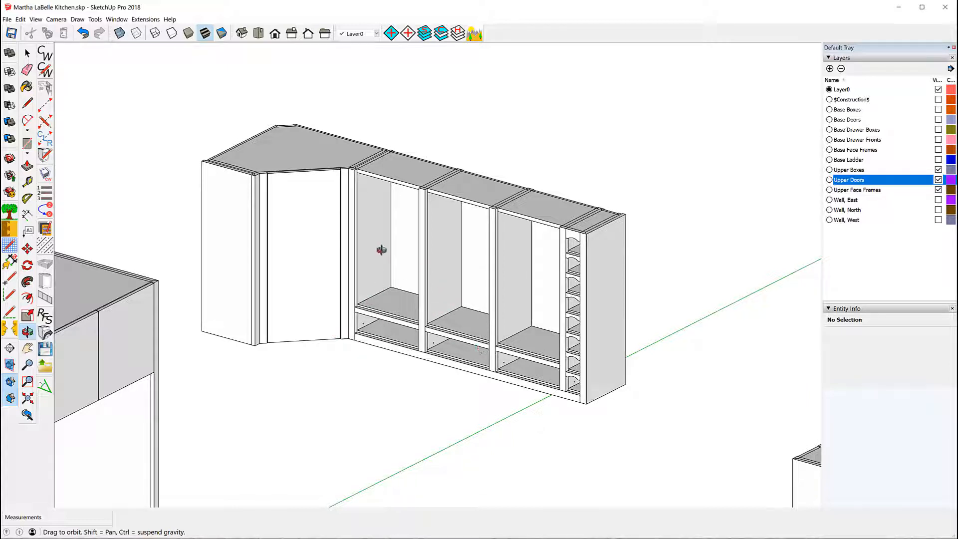
pyautogui.scroll(5, 349, 170)
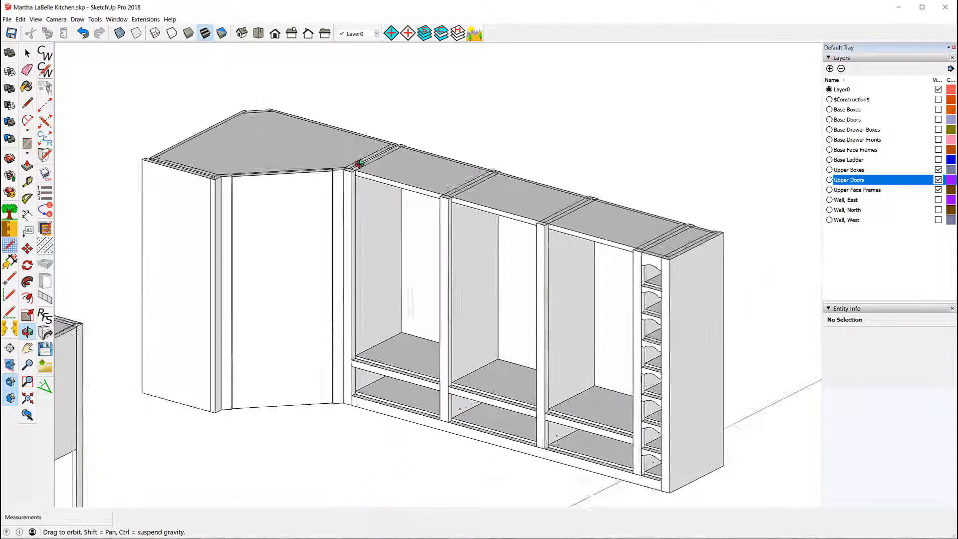
# Step: Check the overlapping stiles at the corner cabinet's right edge, then unlock and erase the redundant C24UFF Left End Connector
pyautogui.scroll(5, 349, 169)
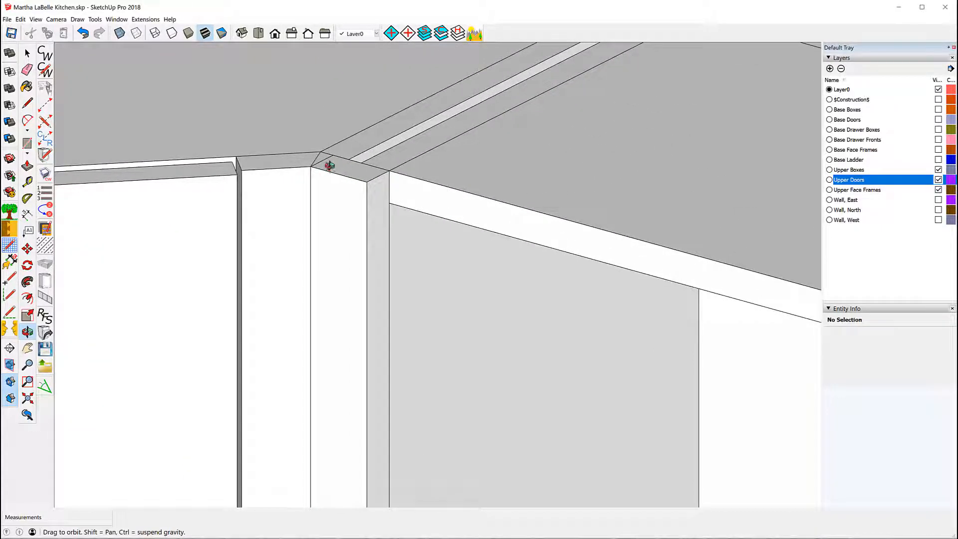
pyautogui.scroll(1, 327, 164)
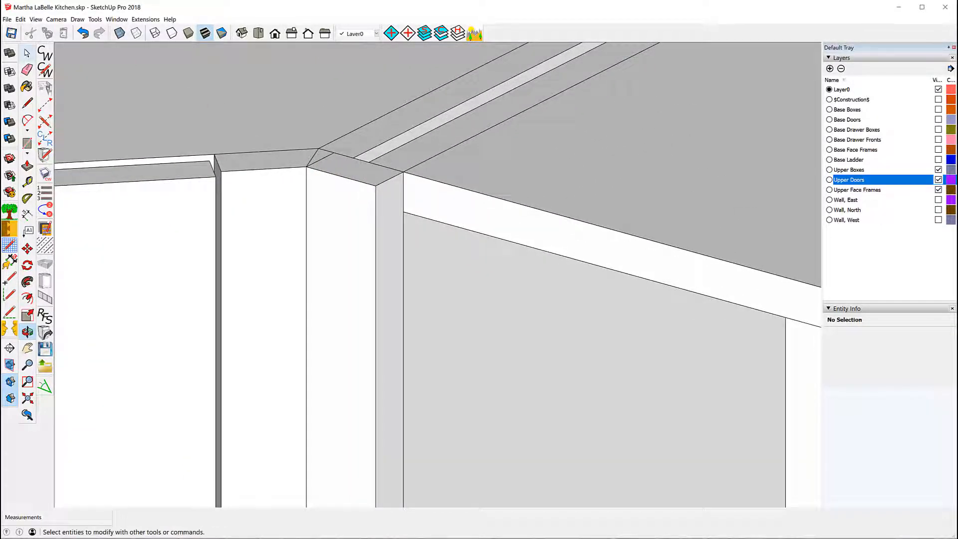
pyautogui.click(27, 53)
pyautogui.click(272, 202)
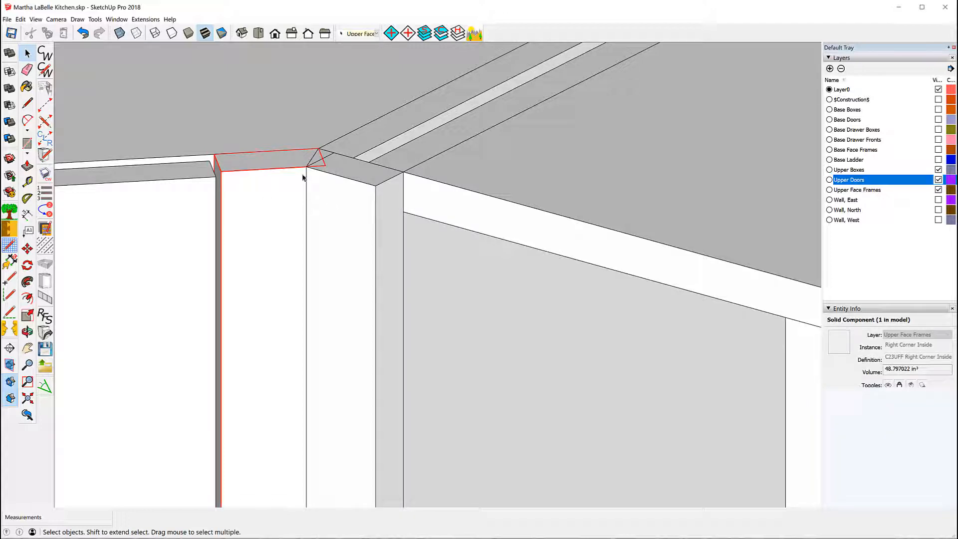
pyautogui.click(323, 159)
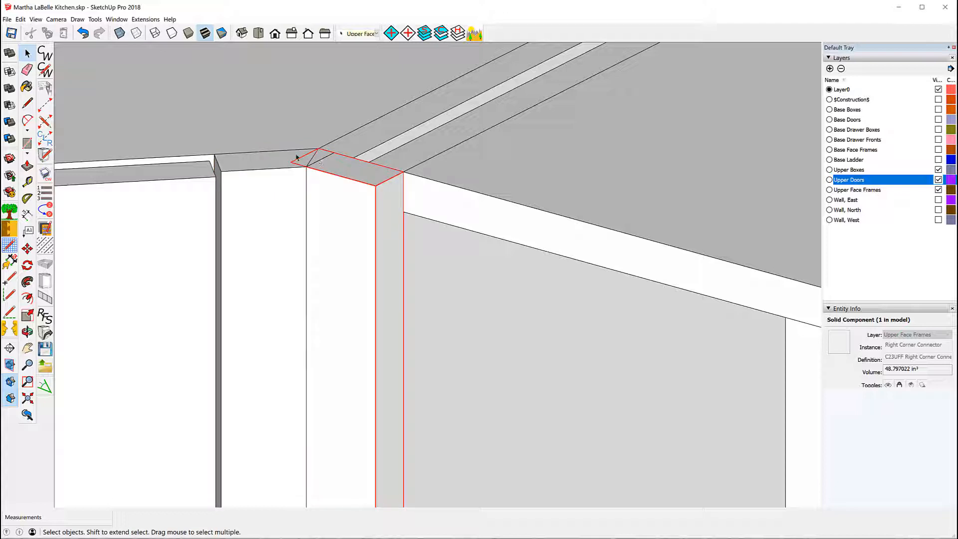
pyautogui.scroll(-2, 292, 156)
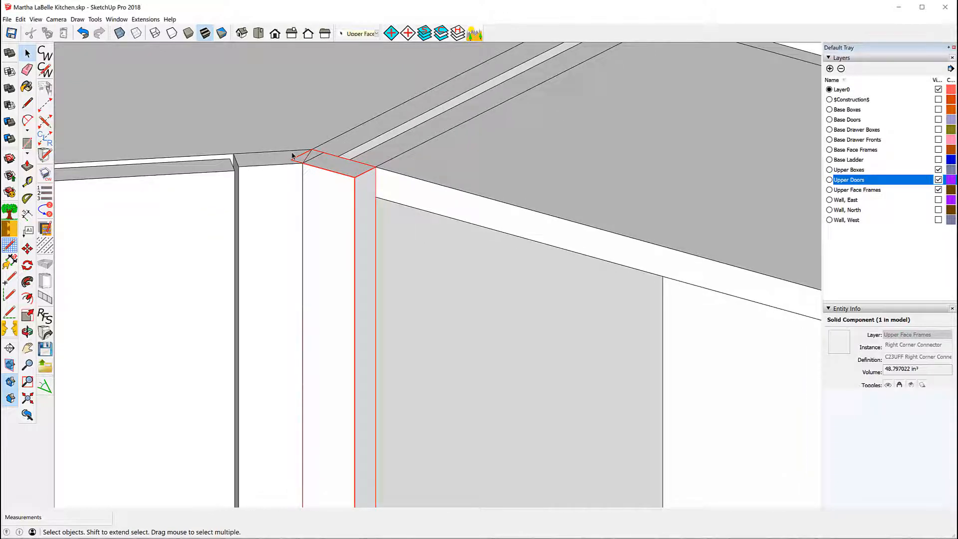
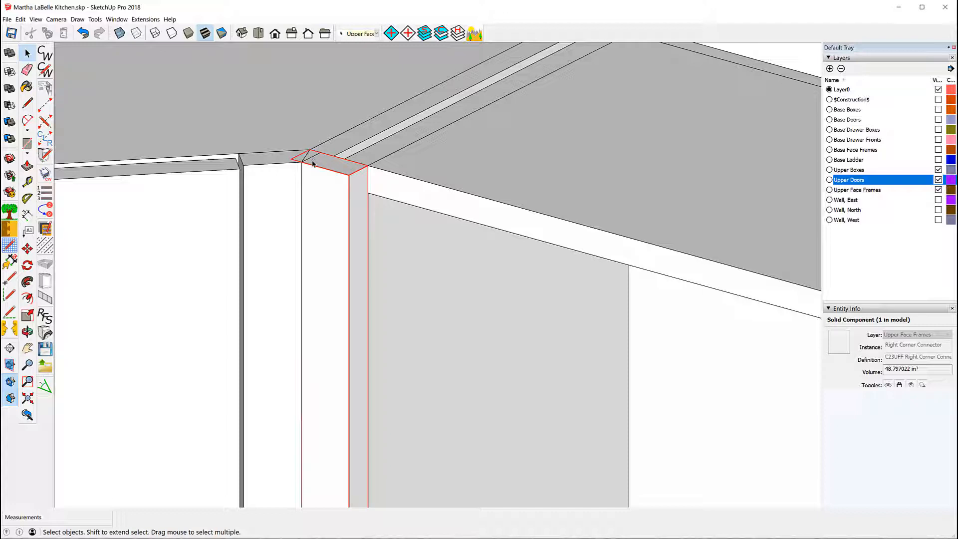
pyautogui.rightClick(327, 186)
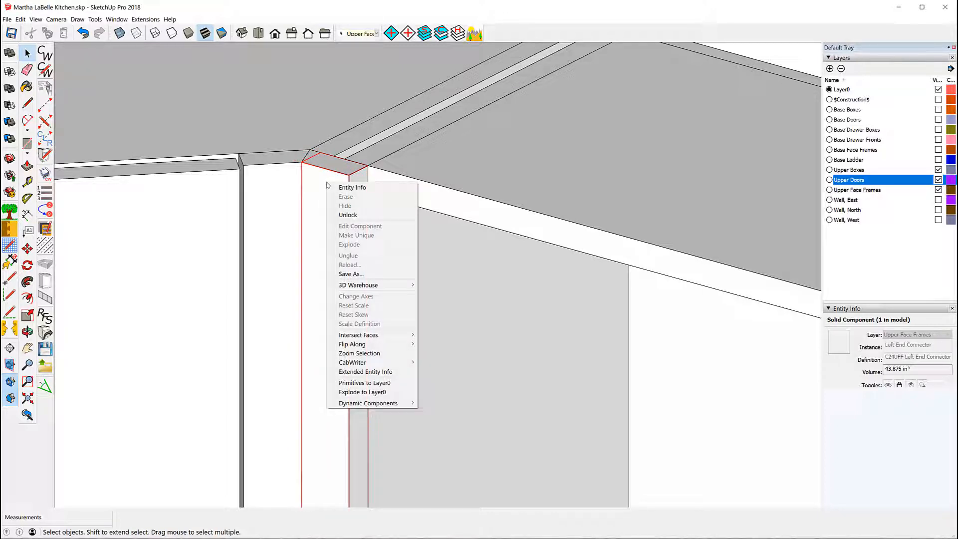
pyautogui.click(345, 214)
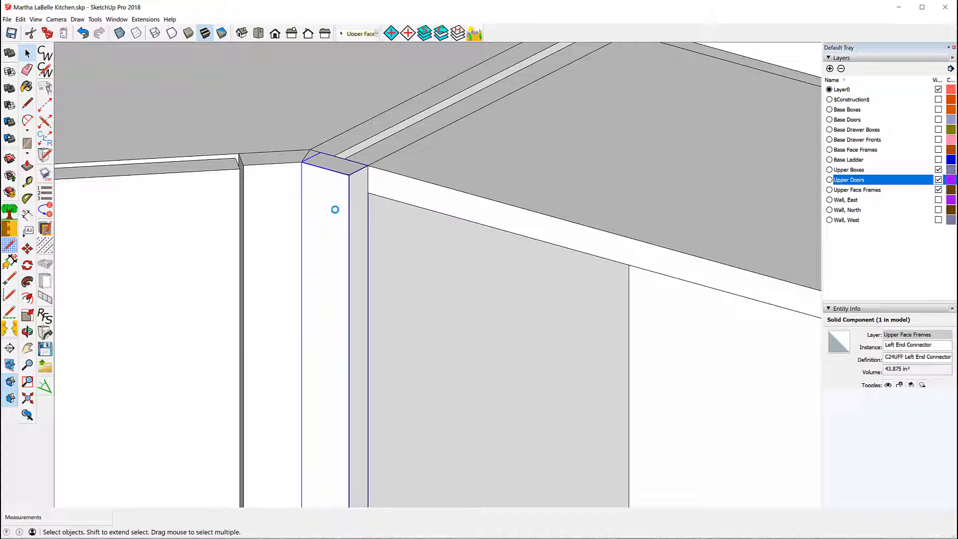
pyautogui.hotkey('ctrl', 't')
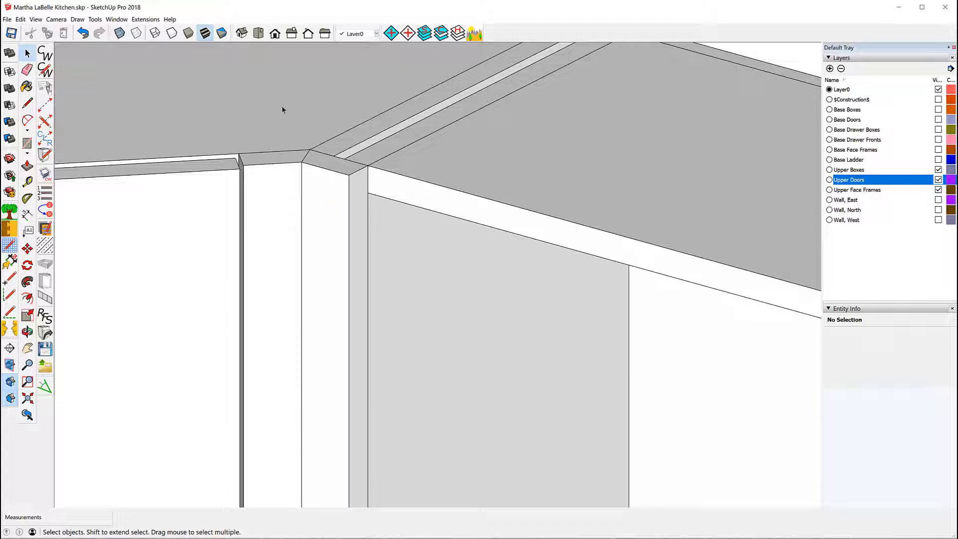
# Step: Unlock the C23UFF Left Corner Sheet stile at the corner cabinet's left edge and open the component for editing
pyautogui.scroll(-4, 287, 113)
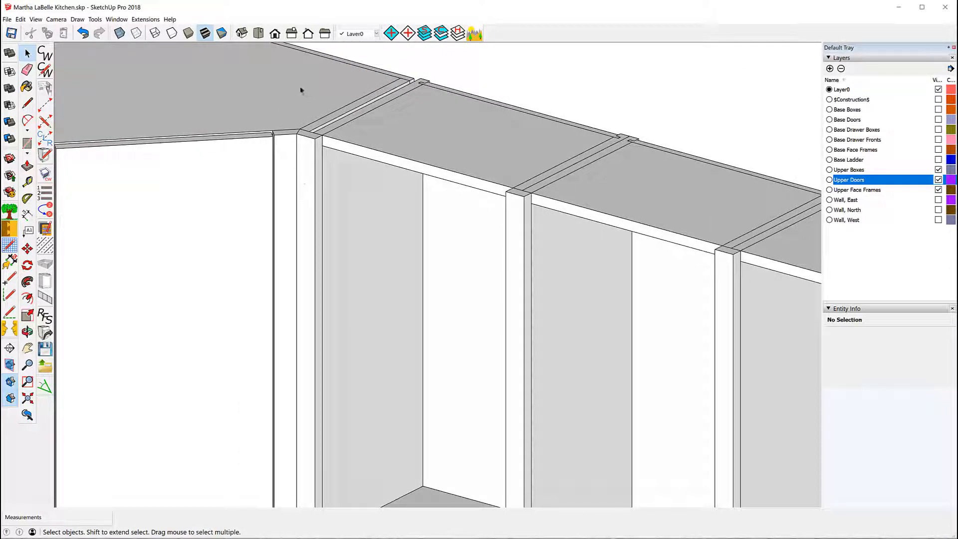
pyautogui.scroll(-4, 304, 88)
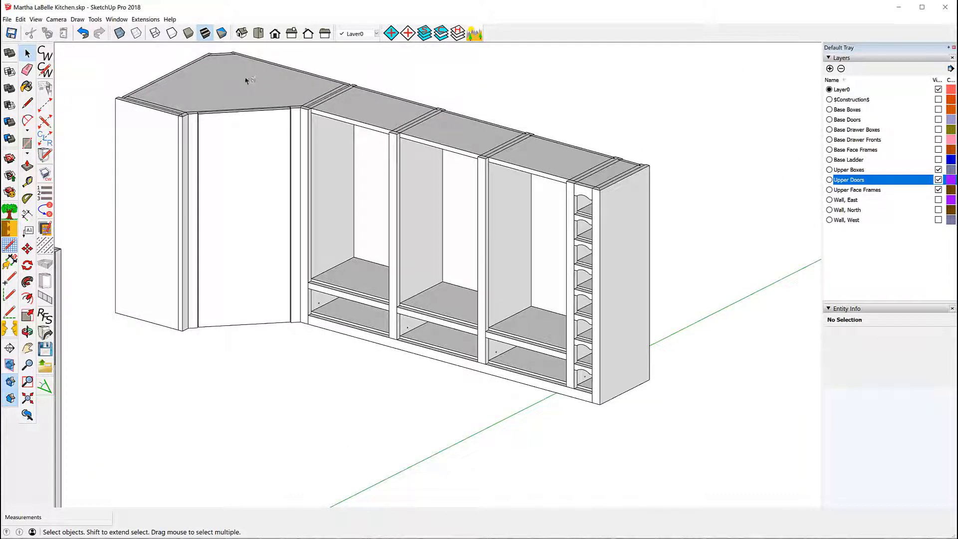
pyautogui.scroll(8, 145, 126)
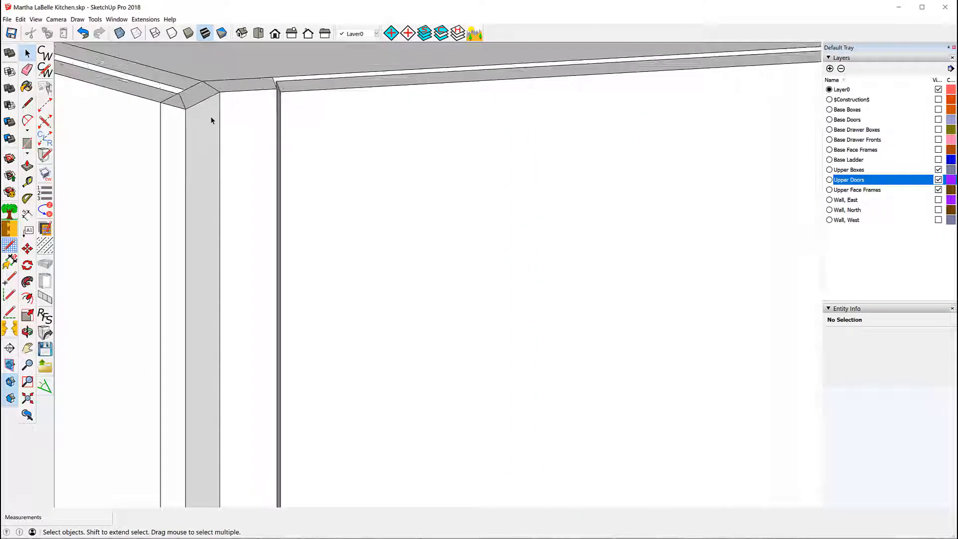
pyautogui.scroll(1, 202, 118)
pyautogui.click(121, 103)
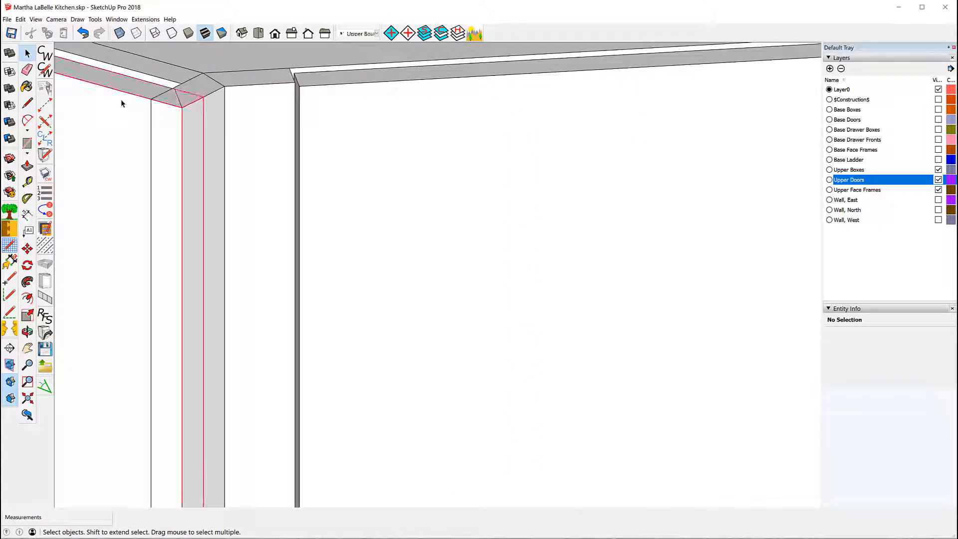
pyautogui.click(198, 91)
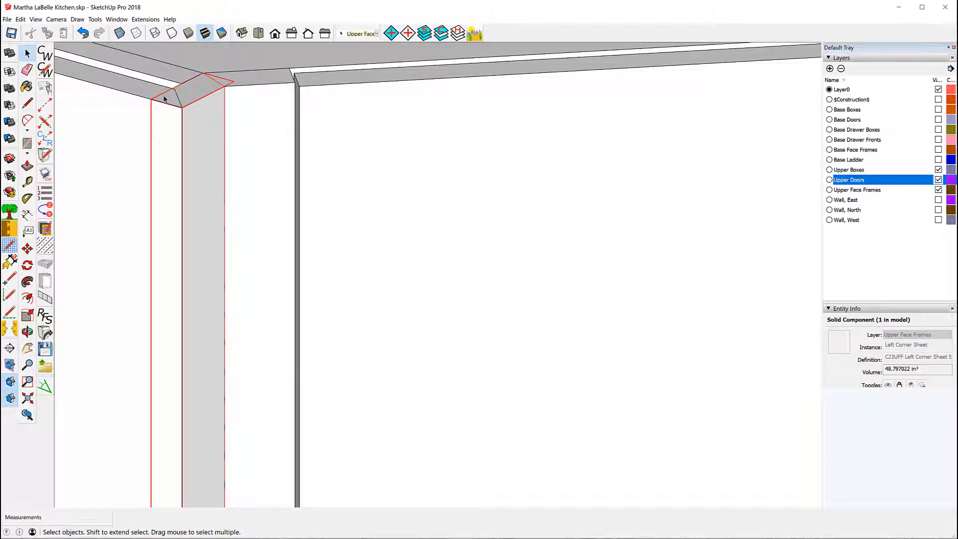
pyautogui.scroll(6, 165, 99)
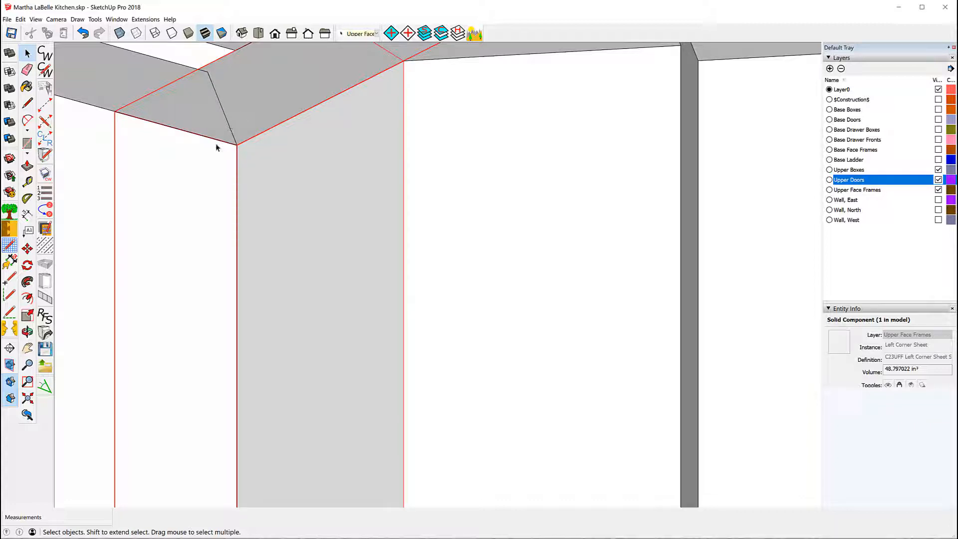
pyautogui.scroll(-4, 215, 148)
pyautogui.scroll(-2, 215, 149)
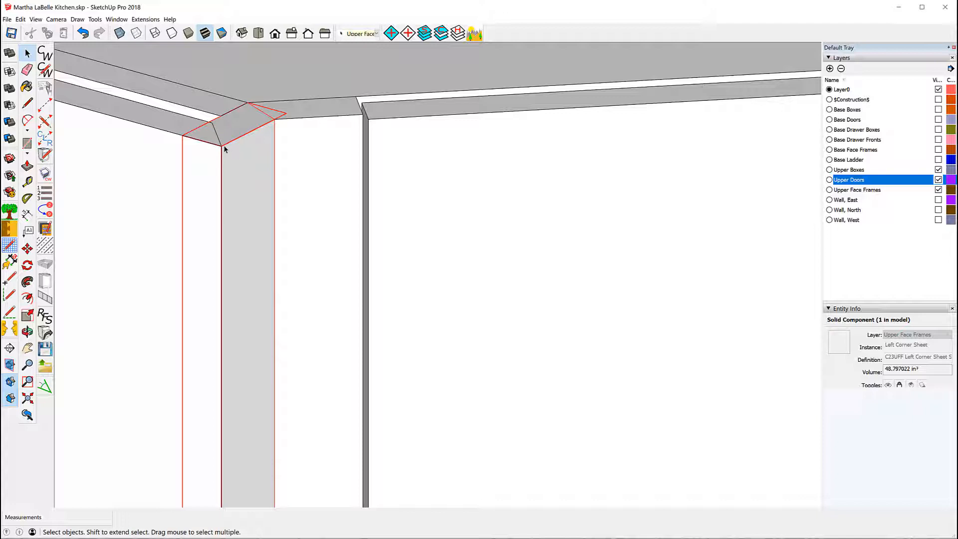
pyautogui.rightClick(233, 147)
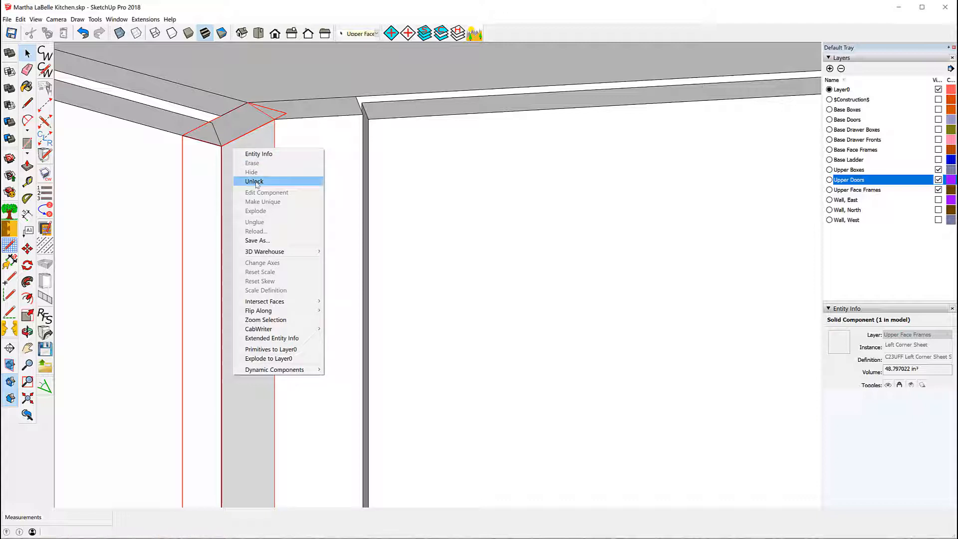
pyautogui.click(240, 181)
pyautogui.rightClick(229, 160)
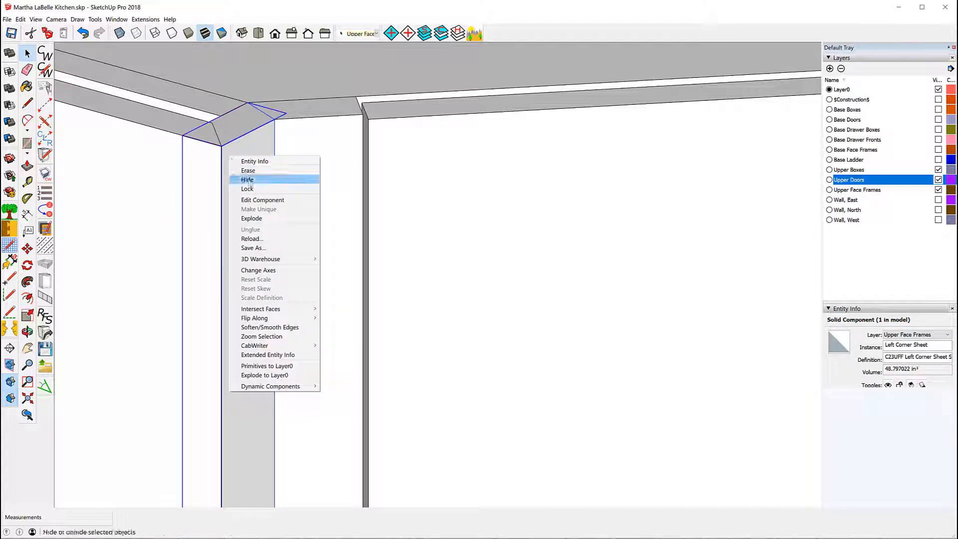
pyautogui.click(259, 200)
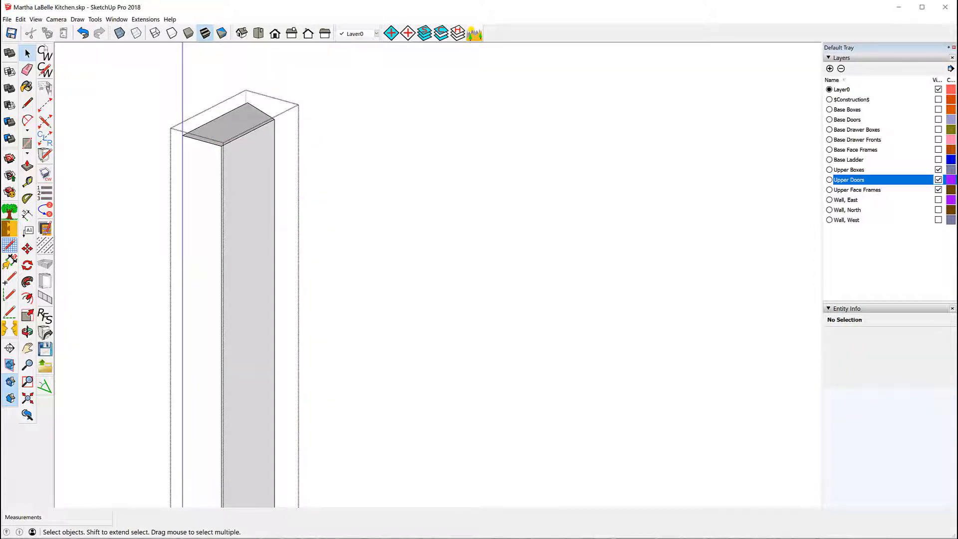
# Step: Turn off hiding the rest of the model during component editing
pyautogui.click(36, 19)
pyautogui.moveTo(115, 147)
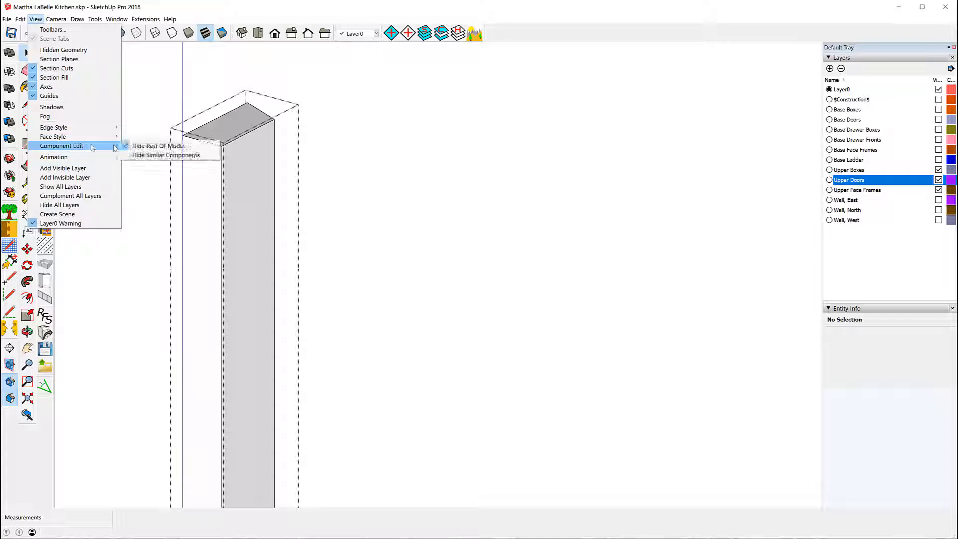
pyautogui.click(155, 150)
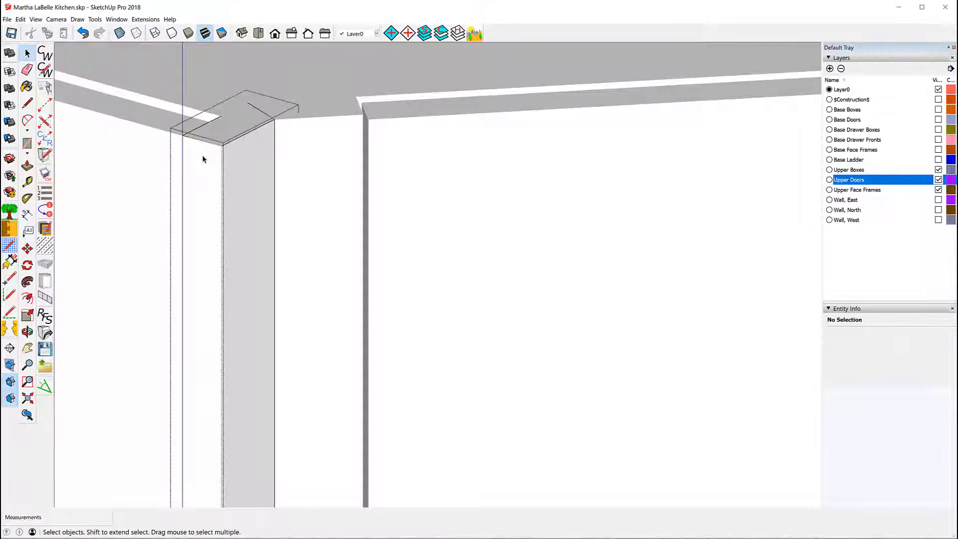
pyautogui.scroll(4, 202, 158)
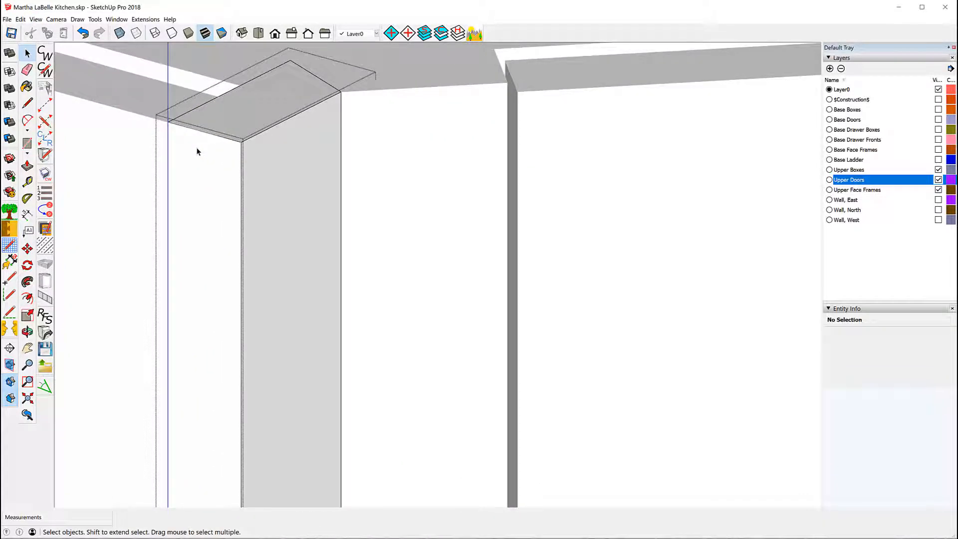
pyautogui.click(169, 145)
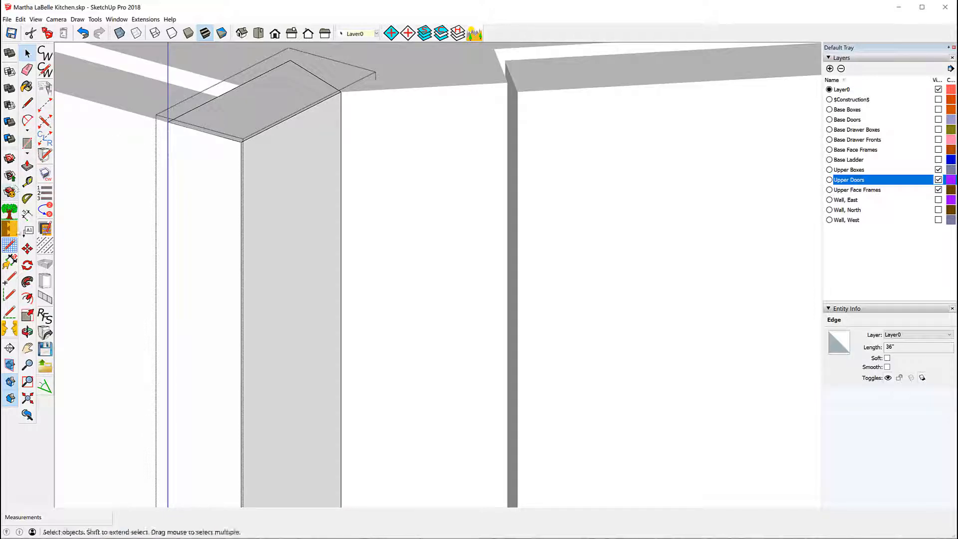
pyautogui.click(28, 248)
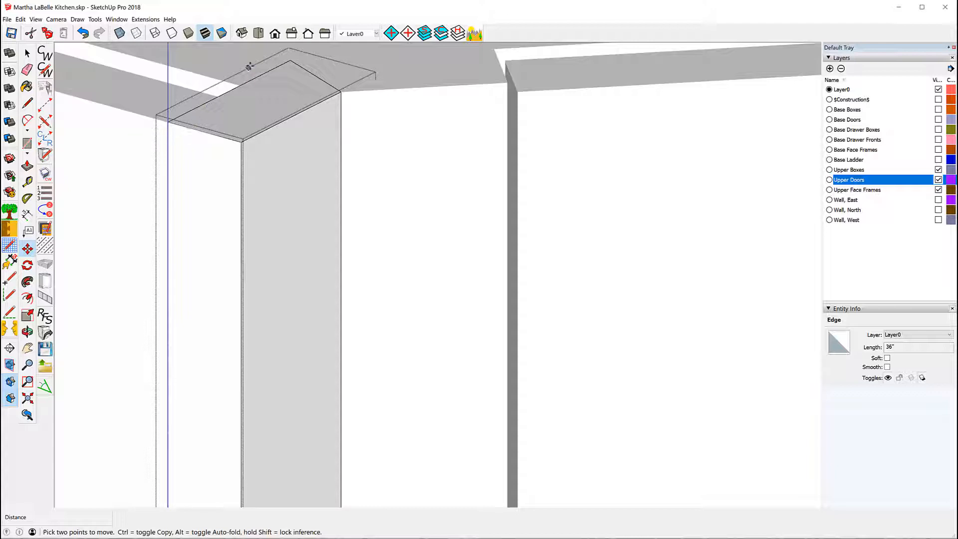
pyautogui.scroll(3, 243, 143)
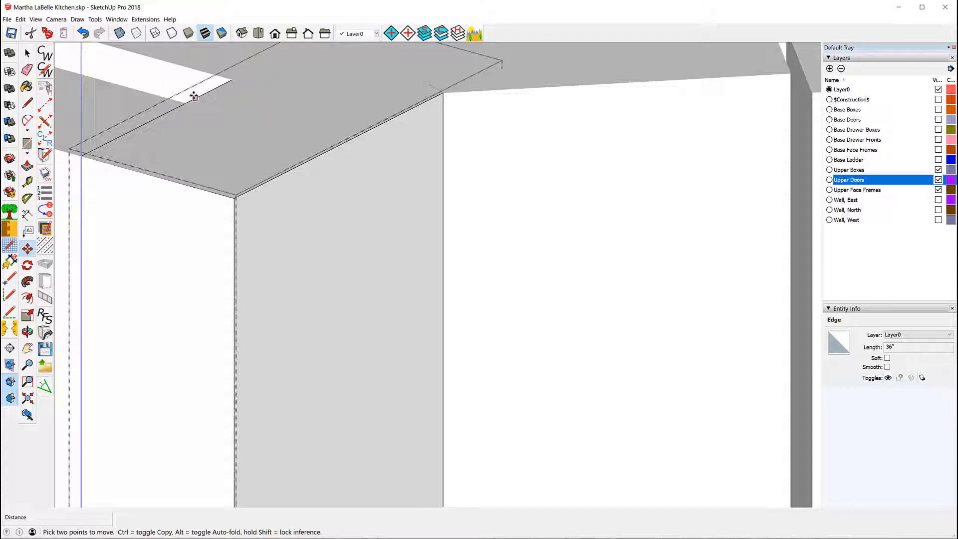
pyautogui.press('Escape')
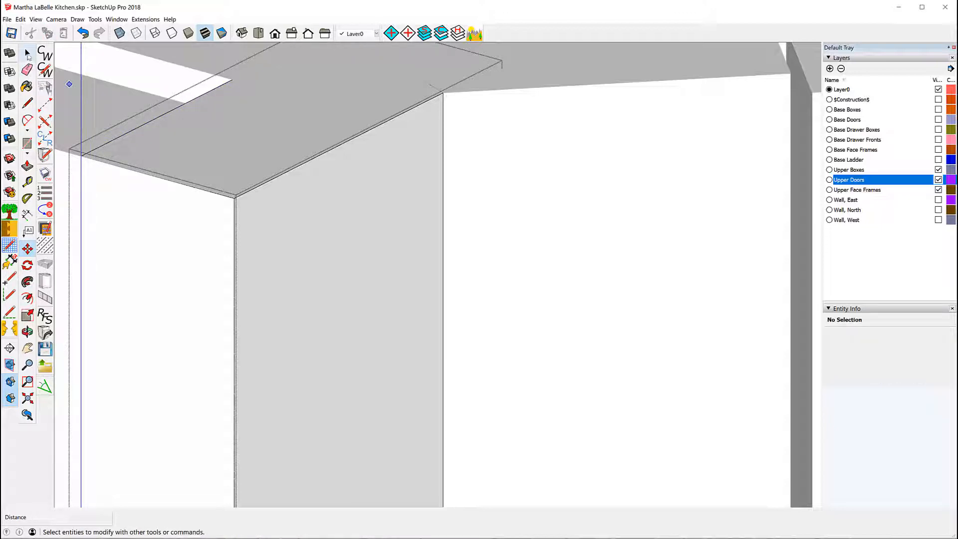
# Step: Create a 45° protractor guide across the stile's top face, centred on its outer front corner and aligned with its short end
pyautogui.click(27, 53)
pyautogui.click(201, 157)
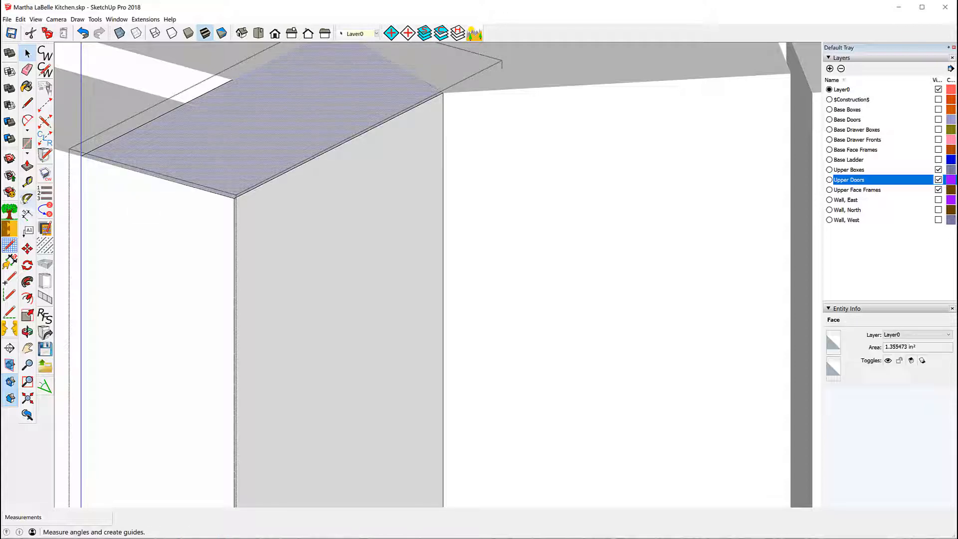
pyautogui.click(28, 198)
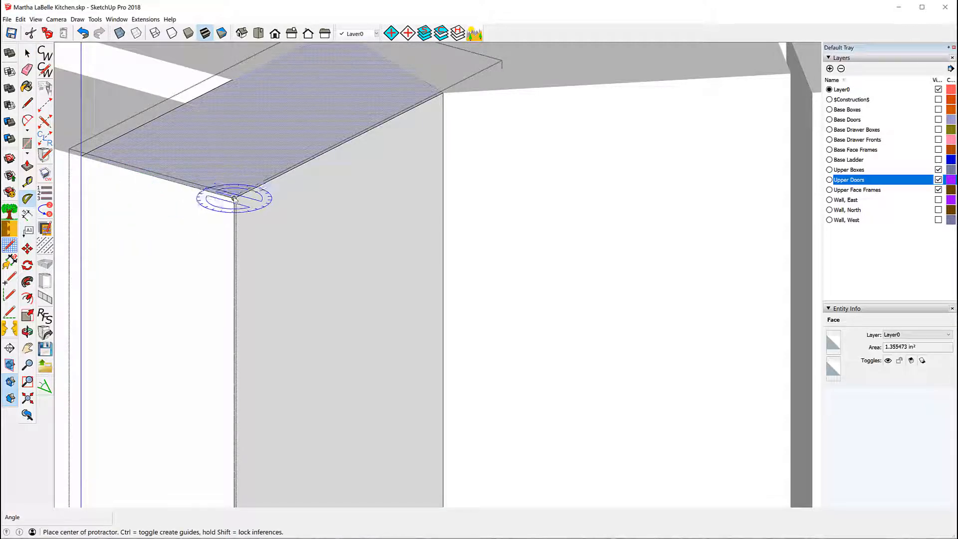
pyautogui.click(235, 198)
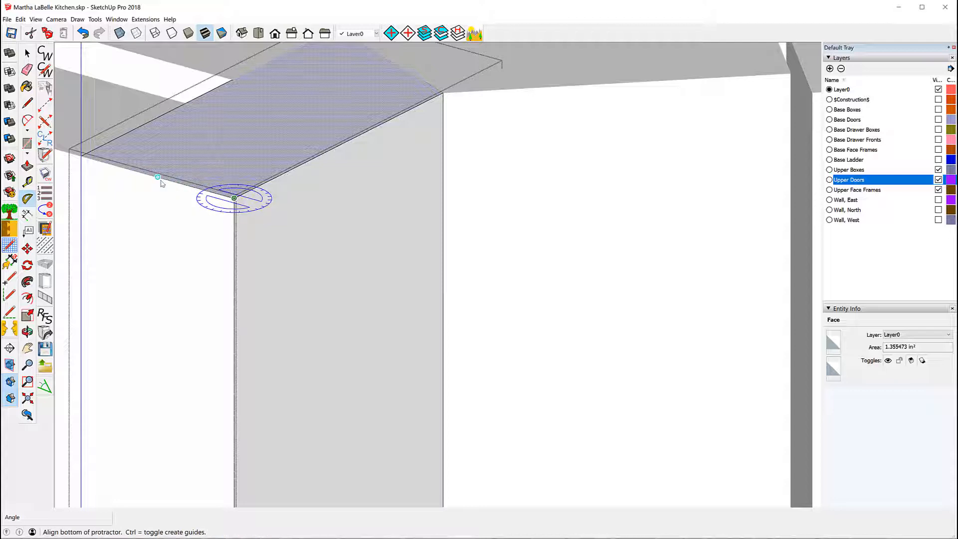
pyautogui.click(157, 178)
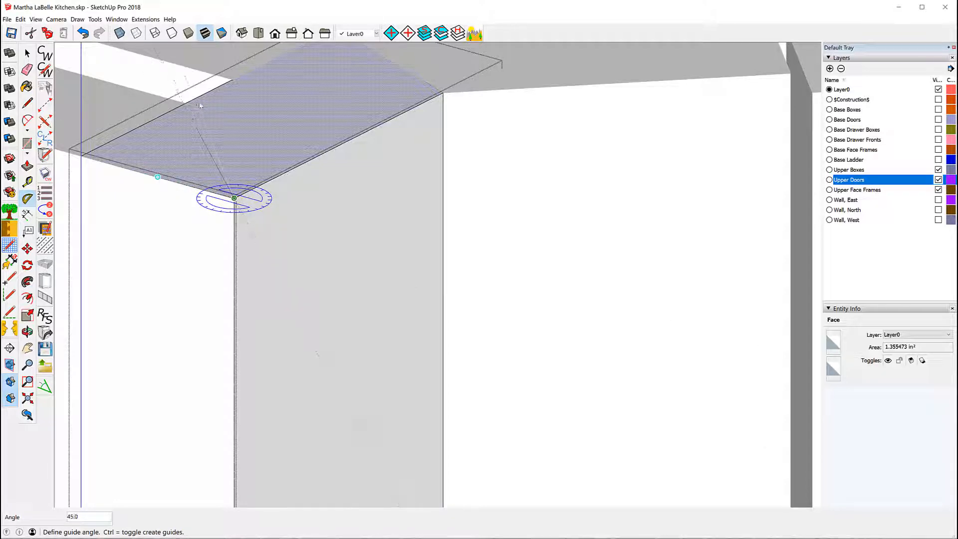
pyautogui.click(195, 99)
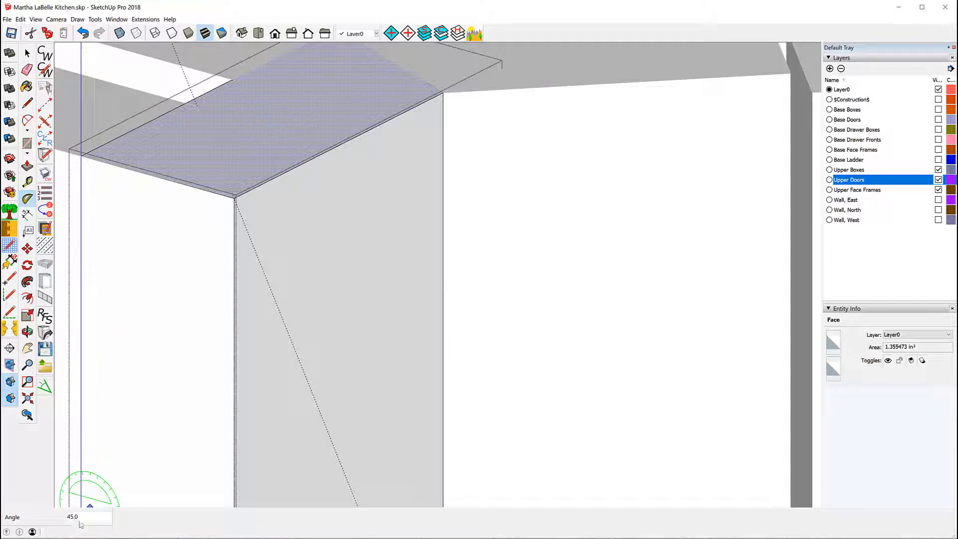
# Step: Move the stile's outer rear vertical edge 13/16" along the back to the 45° guide, mitring that end of the stile
pyautogui.click(27, 53)
pyautogui.click(81, 185)
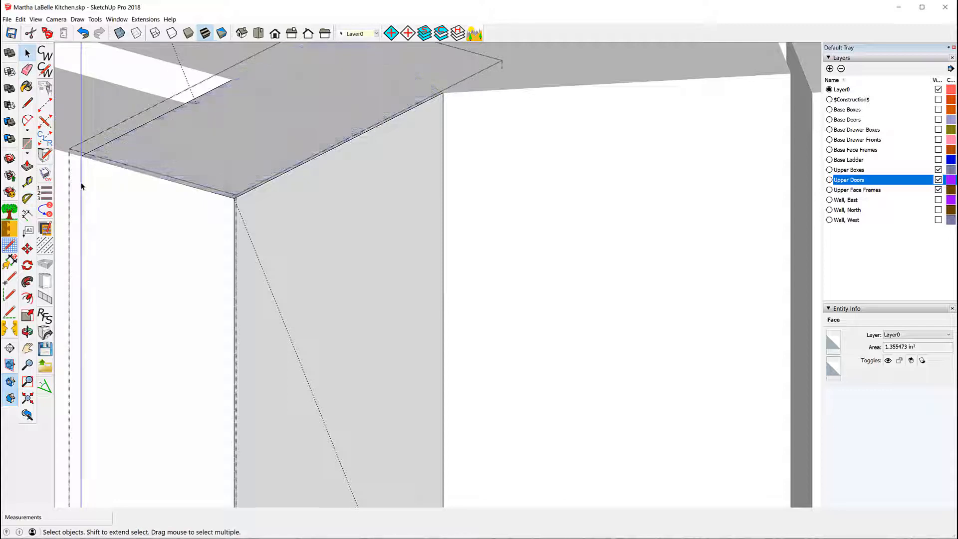
pyautogui.click(27, 248)
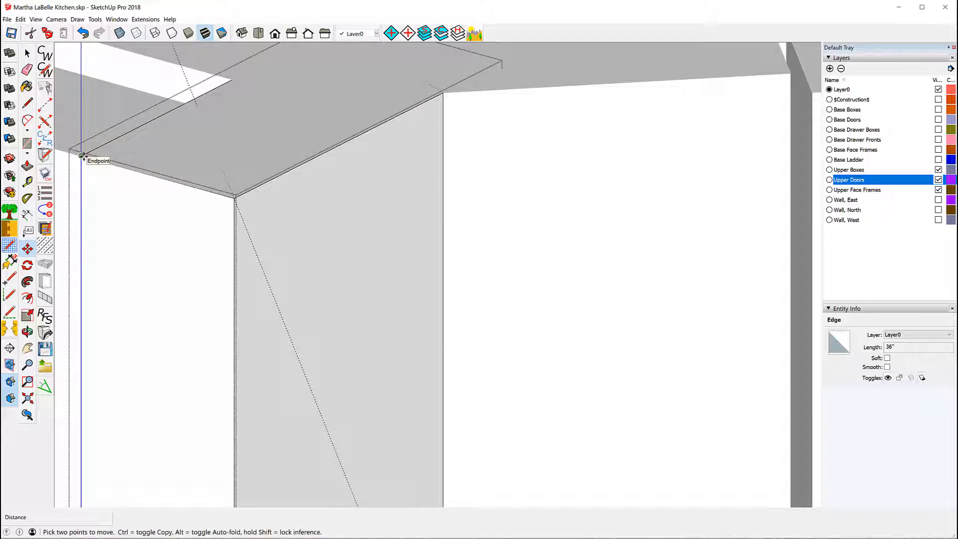
pyautogui.click(83, 155)
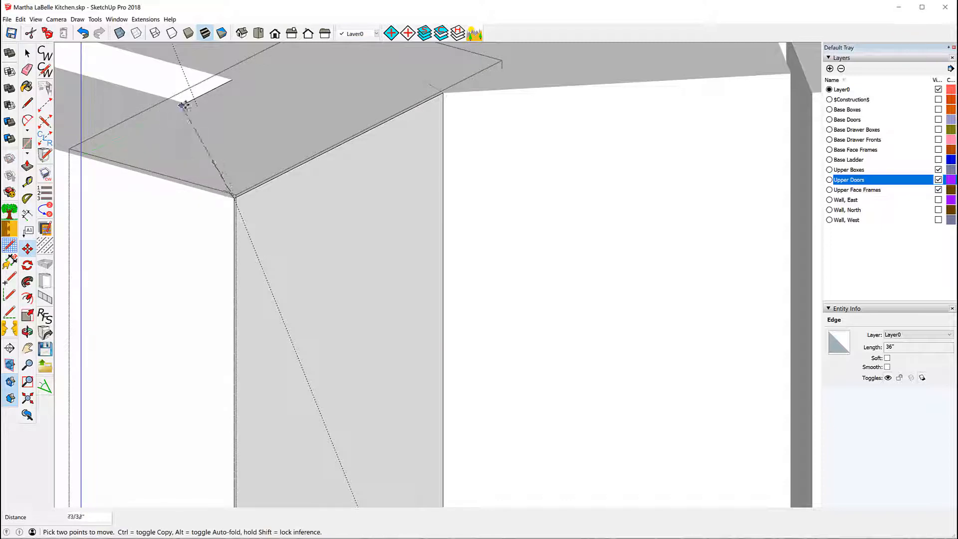
pyautogui.click(195, 99)
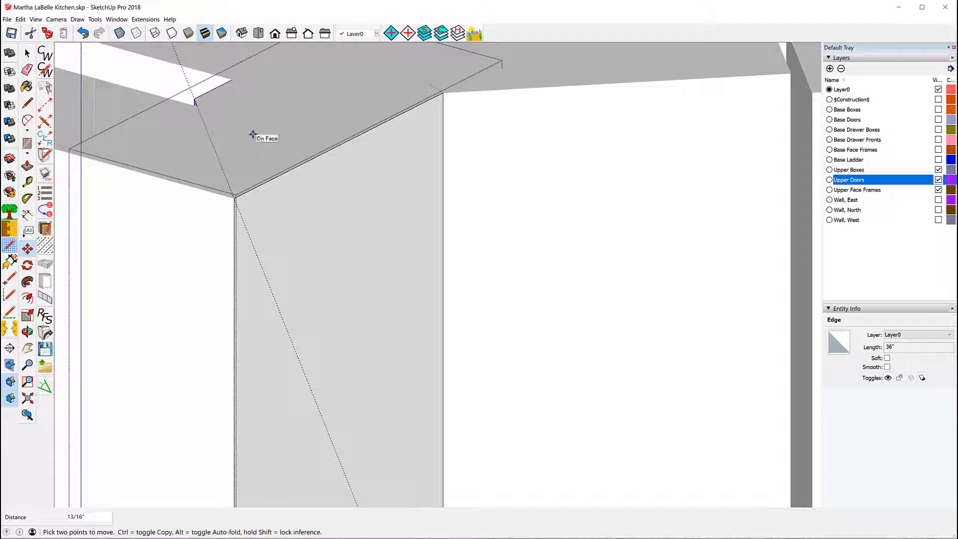
# Step: Delete the 45° guide line crossing the mitred stile and close the component for editing
pyautogui.click(27, 53)
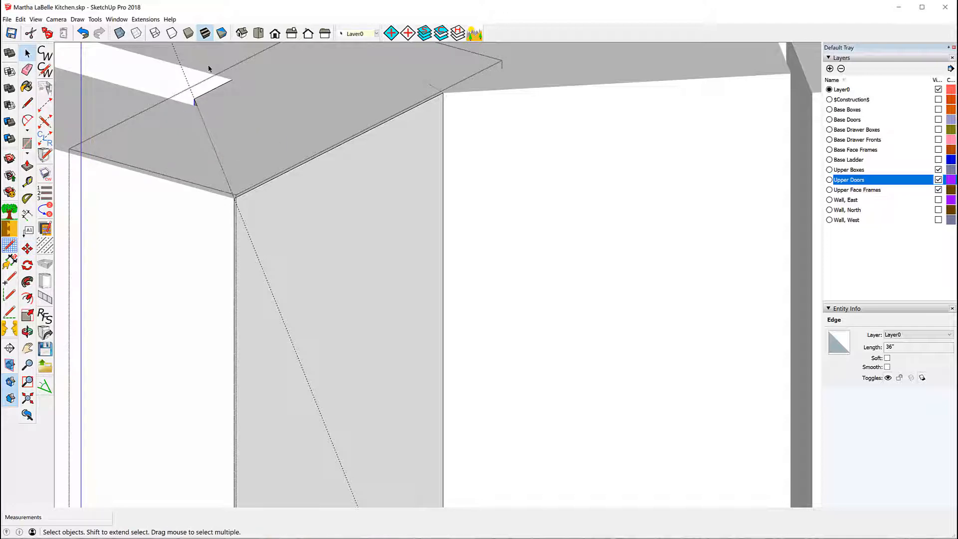
pyautogui.click(184, 80)
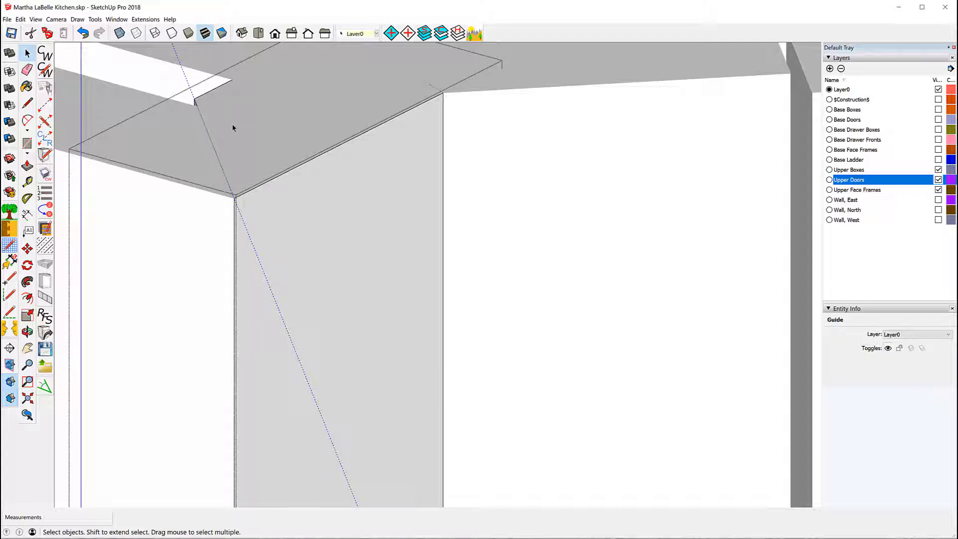
pyautogui.press('Delete')
pyautogui.scroll(-1, 233, 128)
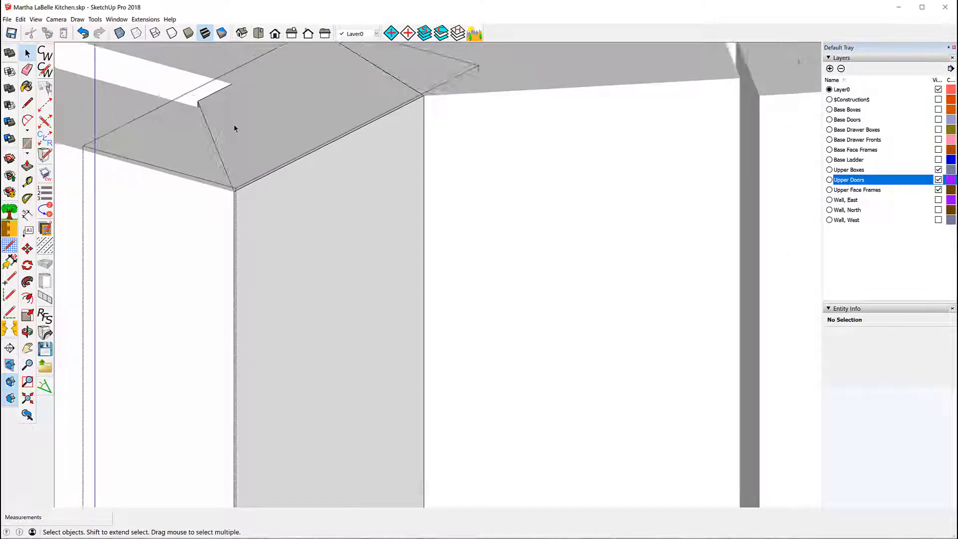
pyautogui.scroll(-6, 234, 127)
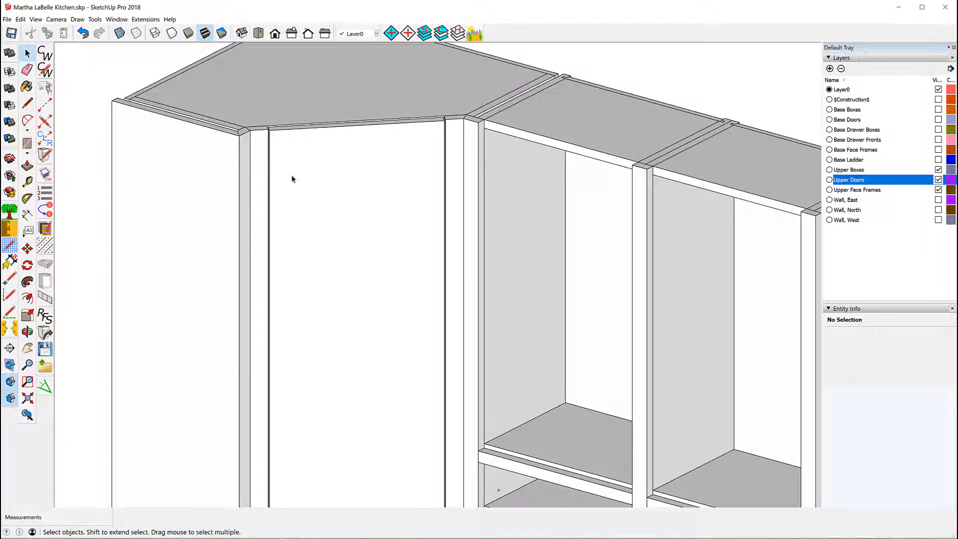
# Step: Examine the mitred stile joint at the corner cabinet's left edge and the face frames along the upper cabinet run
pyautogui.scroll(5, 246, 135)
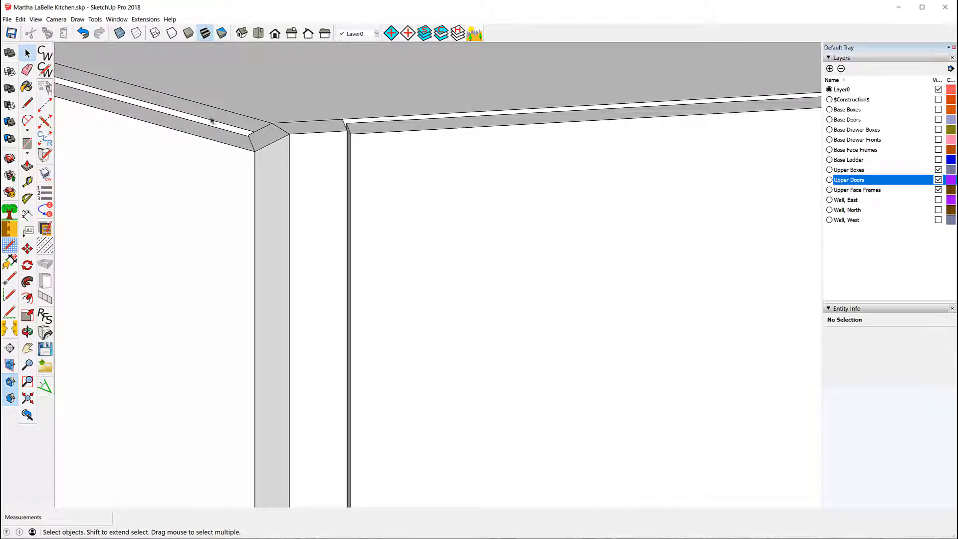
pyautogui.scroll(-3, 214, 121)
pyautogui.scroll(2, 232, 129)
pyautogui.scroll(-2, 260, 130)
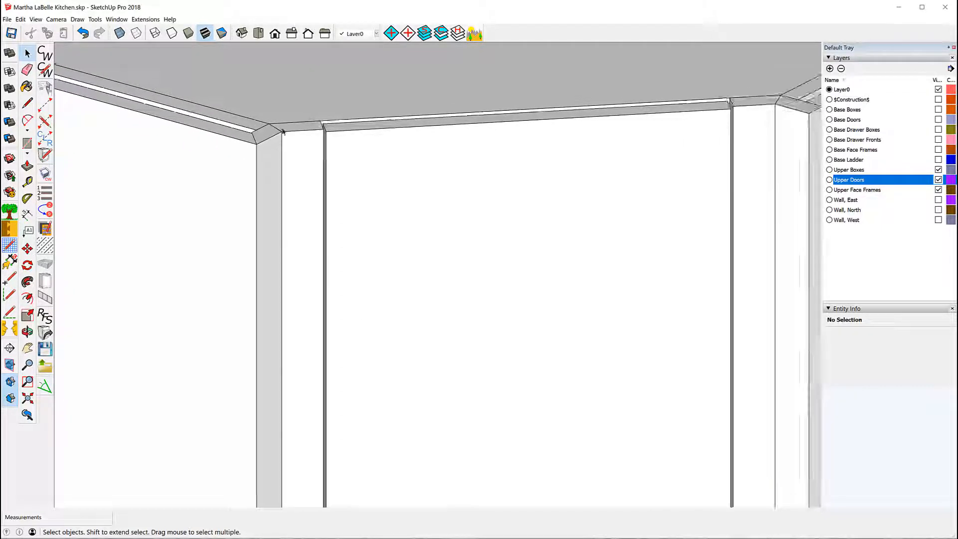
pyautogui.scroll(-5, 283, 131)
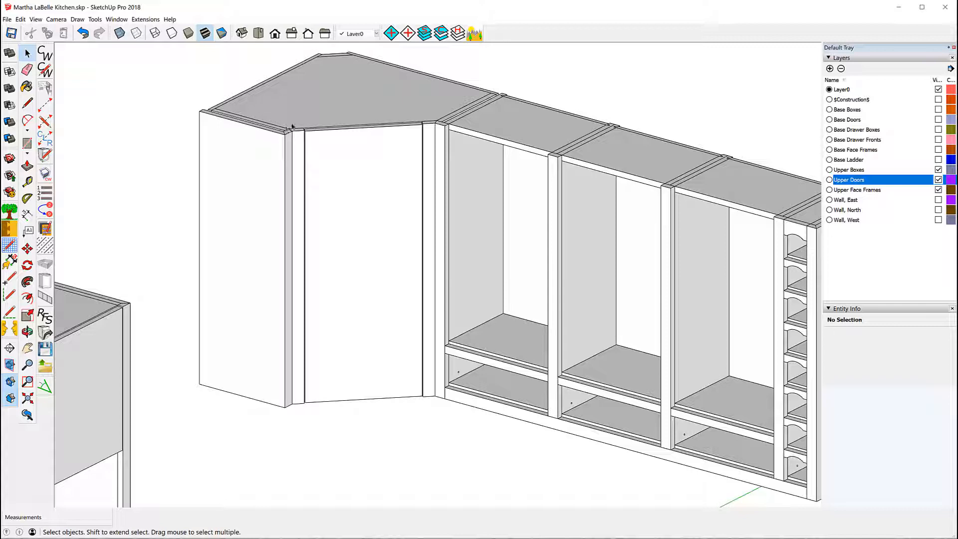
pyautogui.scroll(-3, 239, 137)
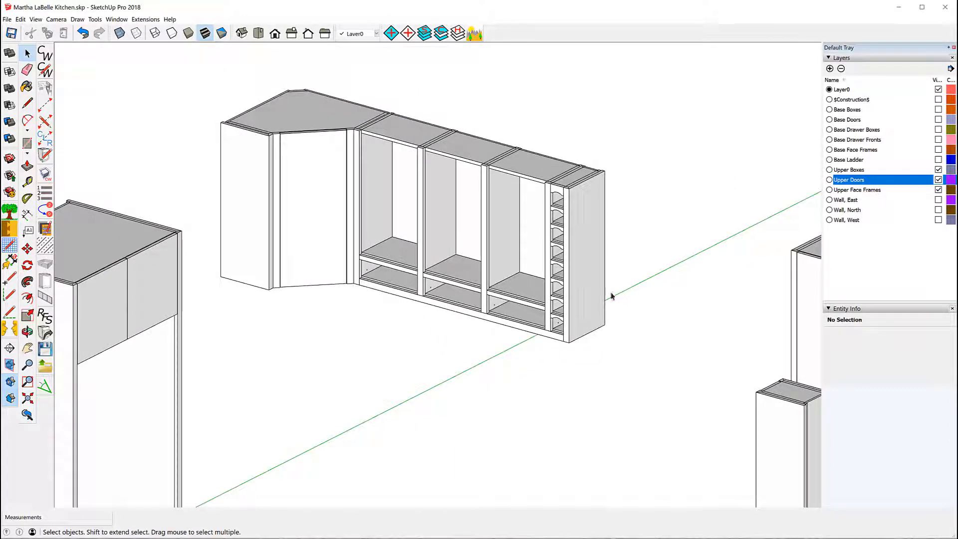
# Step: Draw rectangles filling the first bay's face-frame openings beside the corner cabinet: 15 11/16" by 29" above the mid-rail and 15 11/16" by 4 1/2" below
pyautogui.scroll(2, 595, 298)
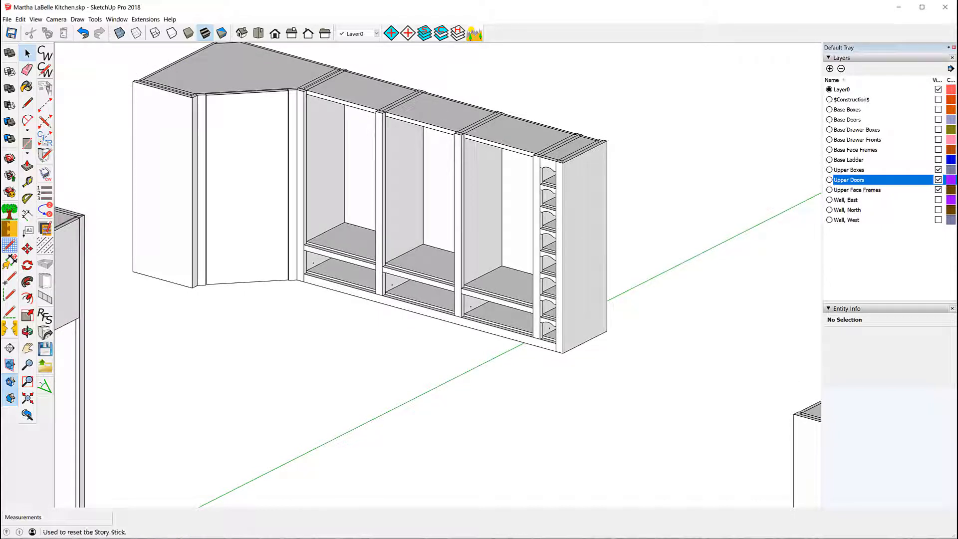
pyautogui.click(27, 144)
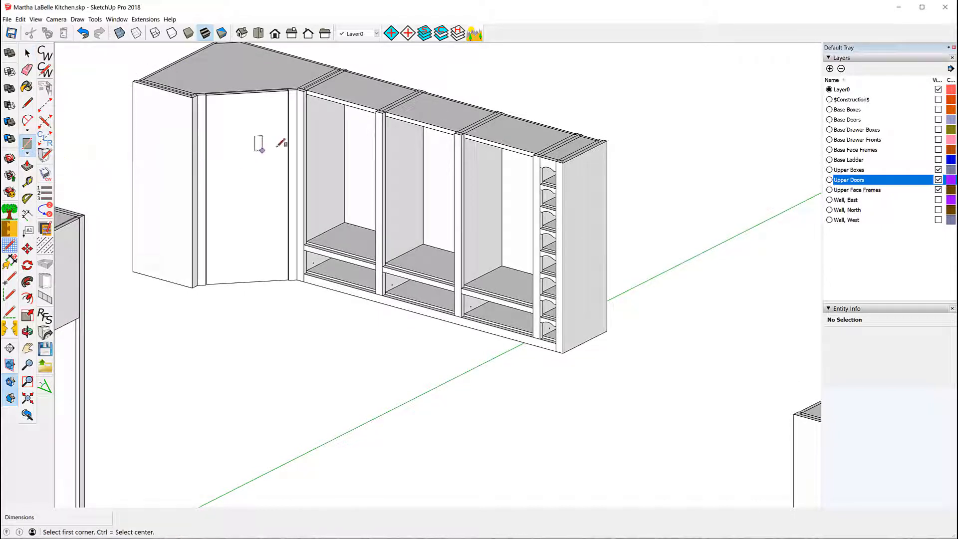
pyautogui.scroll(2, 279, 138)
pyautogui.click(322, 56)
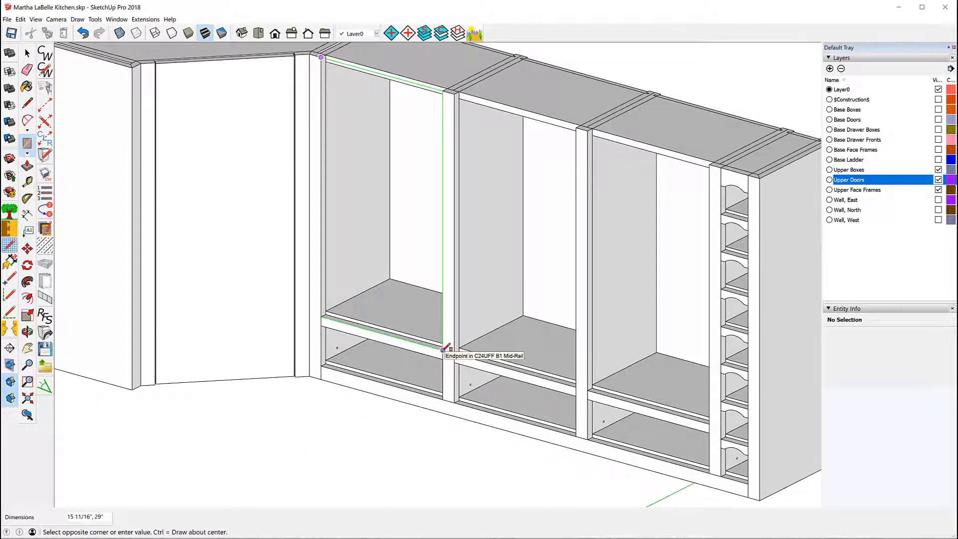
pyautogui.click(444, 349)
pyautogui.click(321, 324)
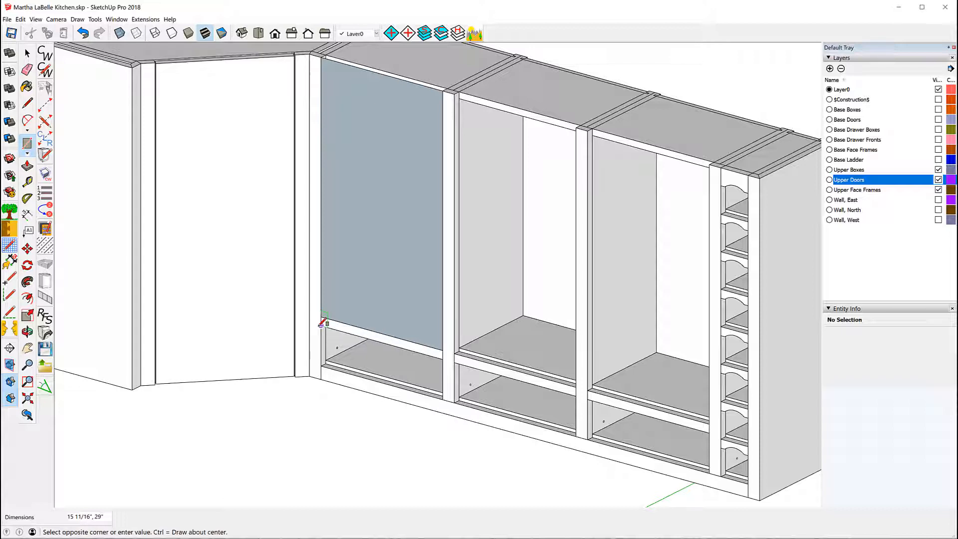
pyautogui.click(447, 399)
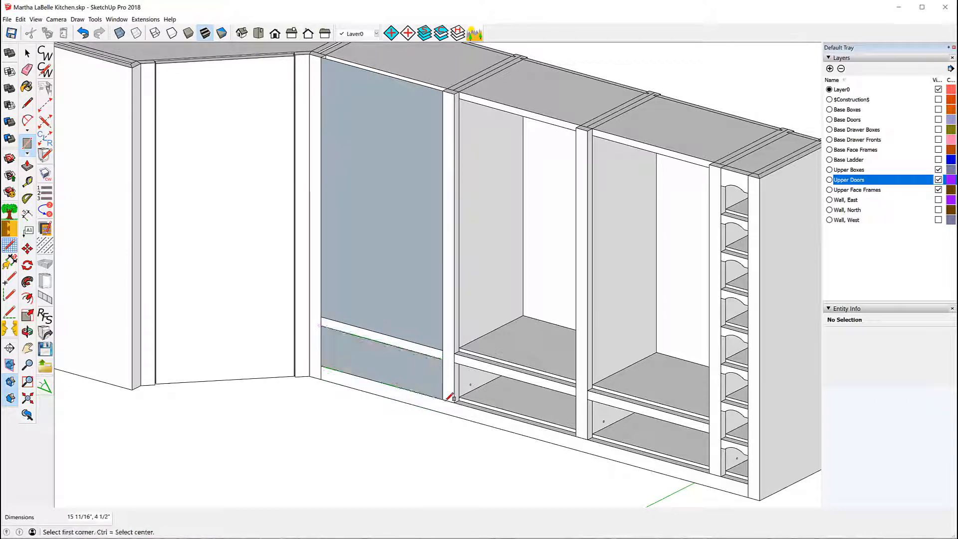
# Step: Fill the middle bay's openings with rectangles, 15 11/16" by 4 1/2" below the mid-rail and 15 11/16" by 29" above it
pyautogui.click(455, 361)
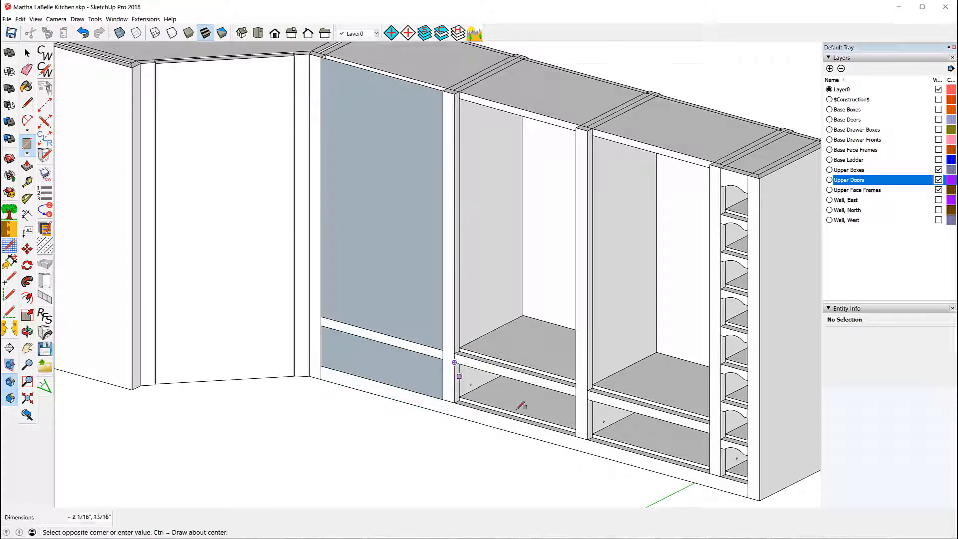
pyautogui.click(578, 435)
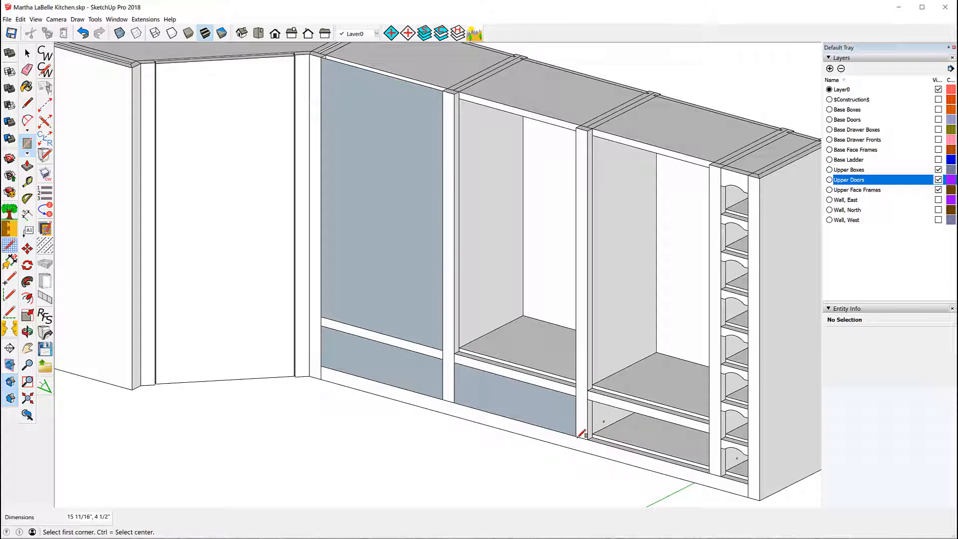
pyautogui.click(577, 387)
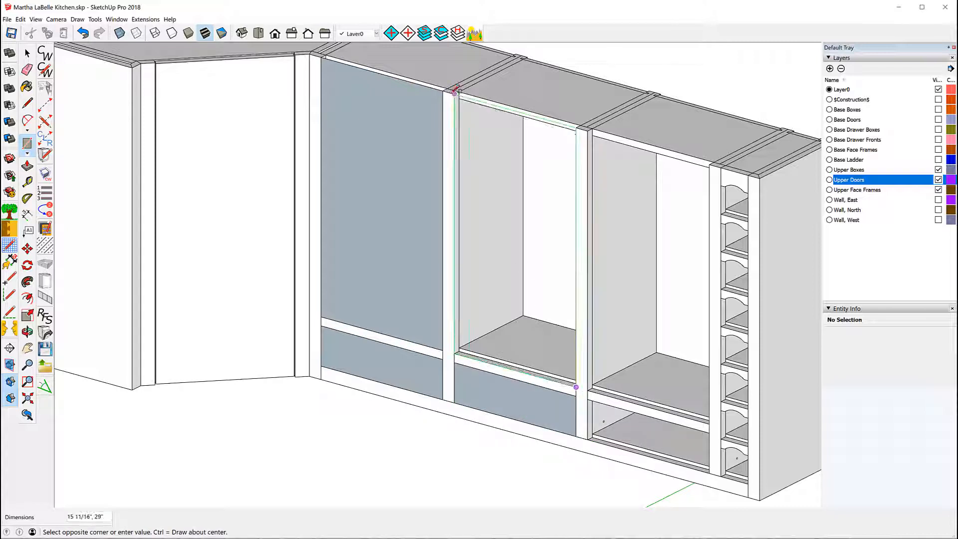
pyautogui.click(455, 90)
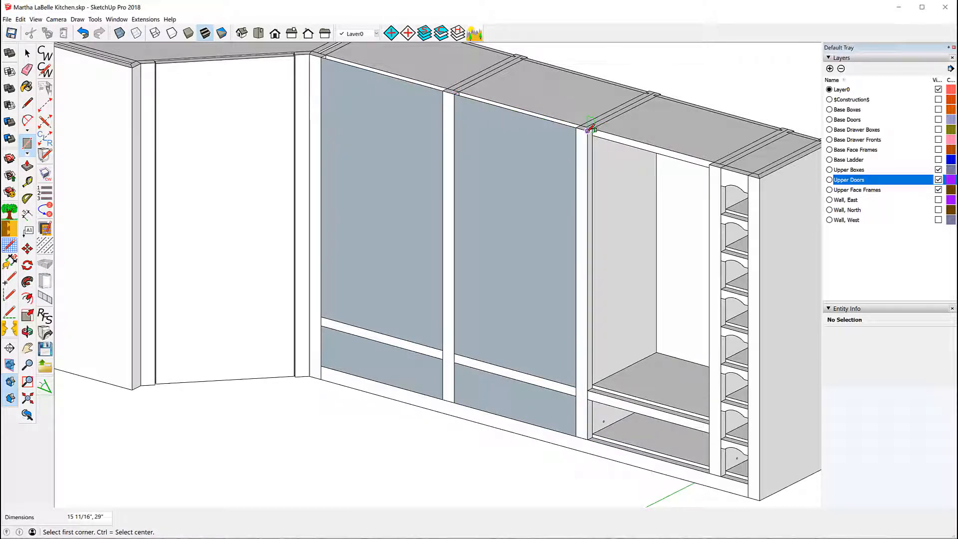
# Step: Fill the third bay's openings beside the cubby column with rectangles, 15 11/16" by 29" above the mid-rail and 15 11/16" by 4 1/2" below
pyautogui.click(589, 131)
pyautogui.click(709, 419)
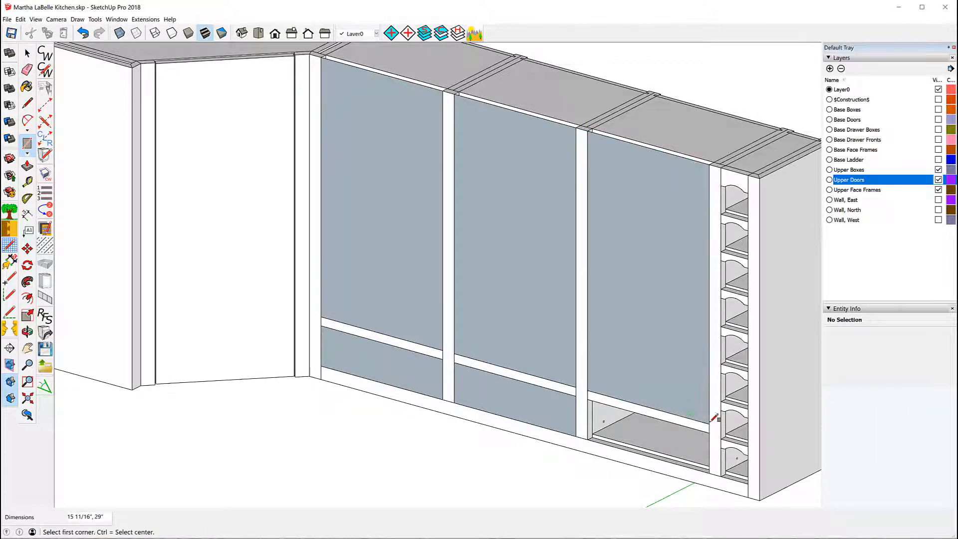
pyautogui.click(588, 400)
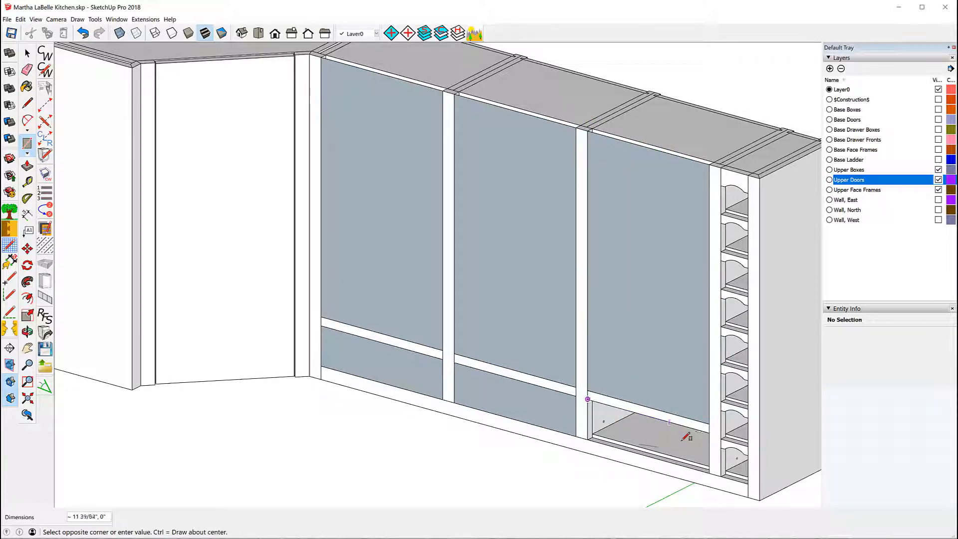
pyautogui.click(709, 473)
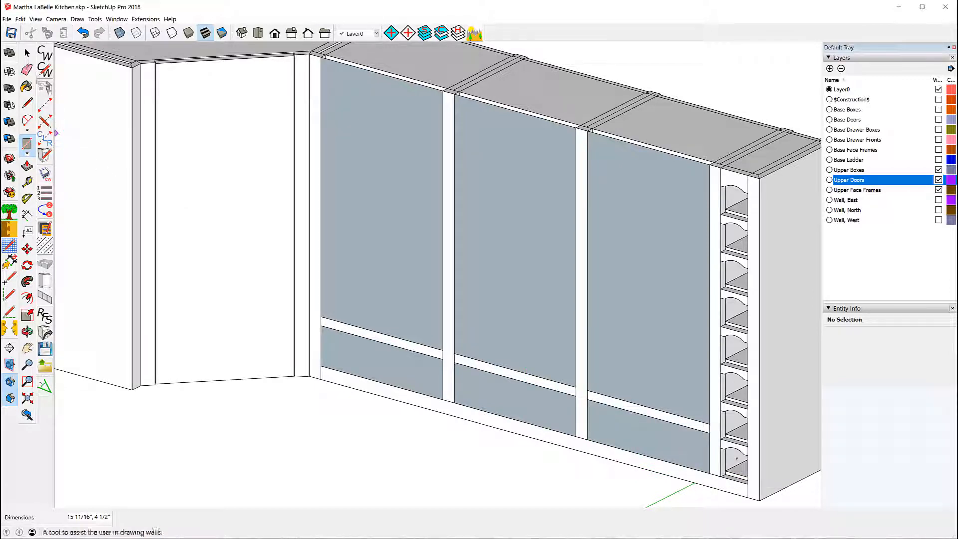
# Step: Insert one door in the first bay's tall opening, assigned to the long upper cabinet, using its stored defaults without overriding the hinge side
pyautogui.click(27, 53)
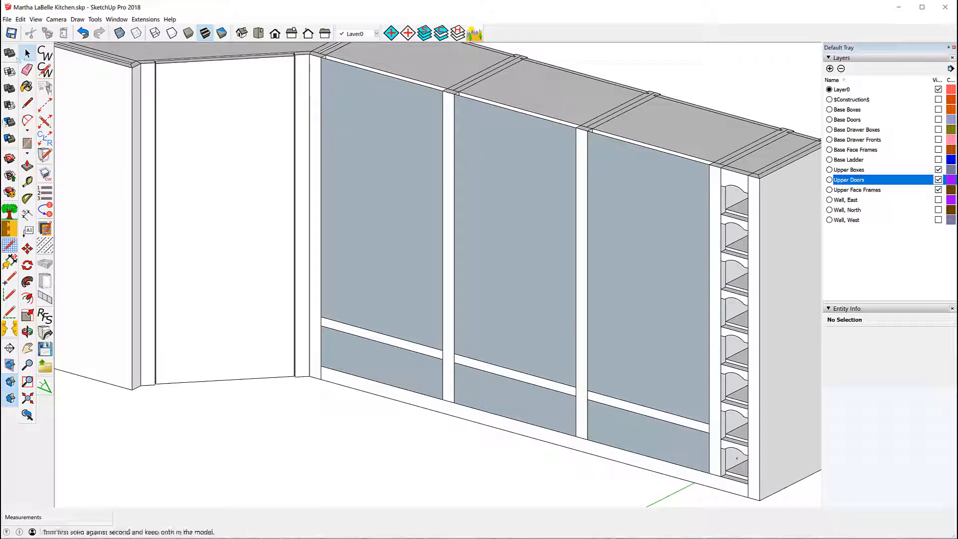
pyautogui.click(381, 201)
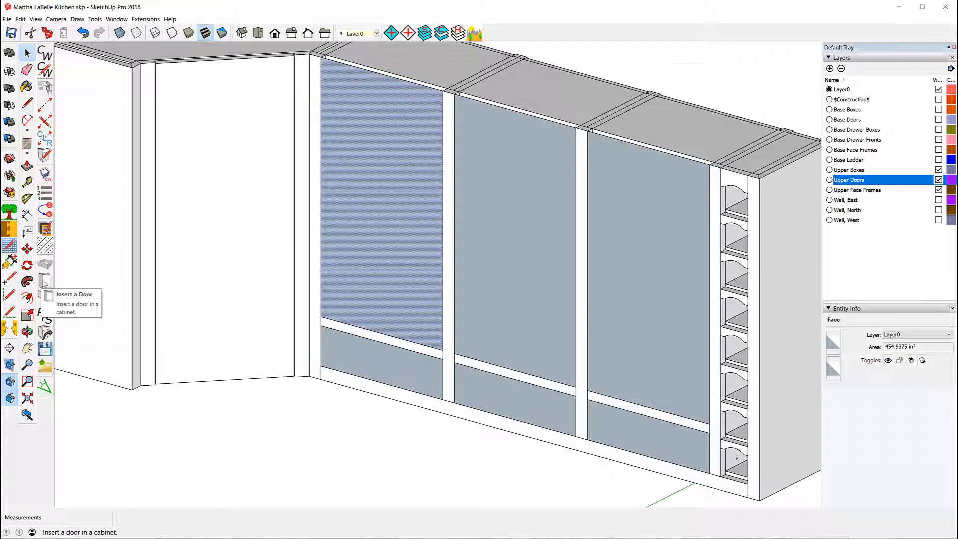
pyautogui.doubleClick(427, 238)
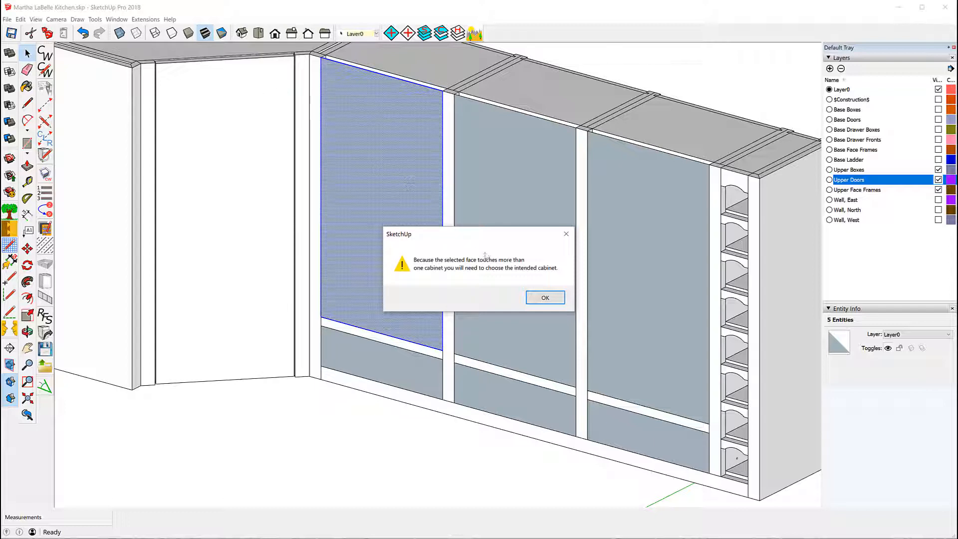
pyautogui.click(549, 298)
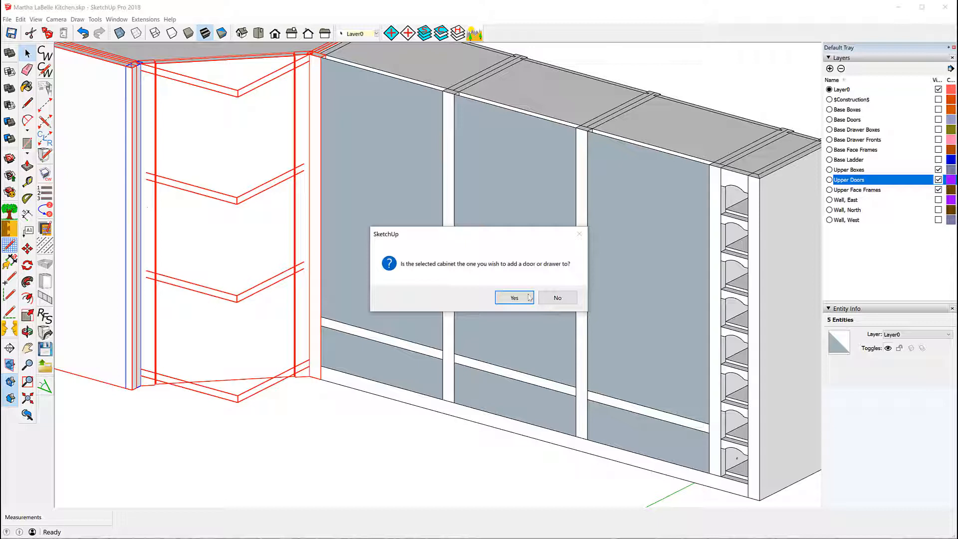
pyautogui.click(558, 298)
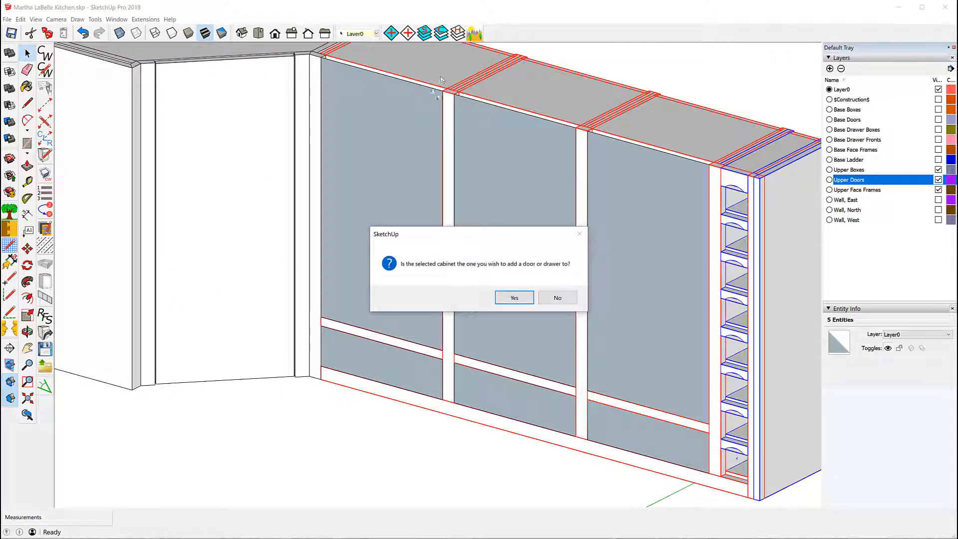
pyautogui.click(515, 298)
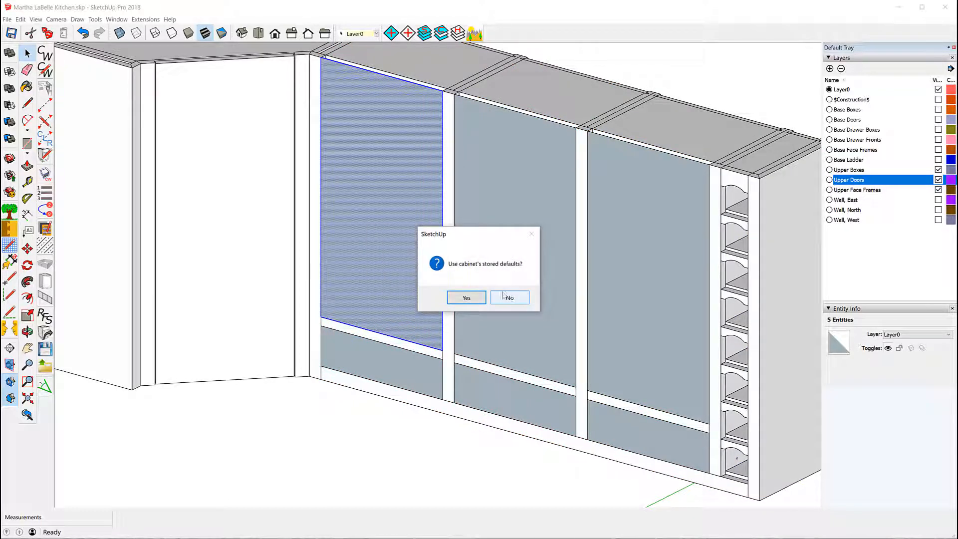
pyautogui.click(468, 299)
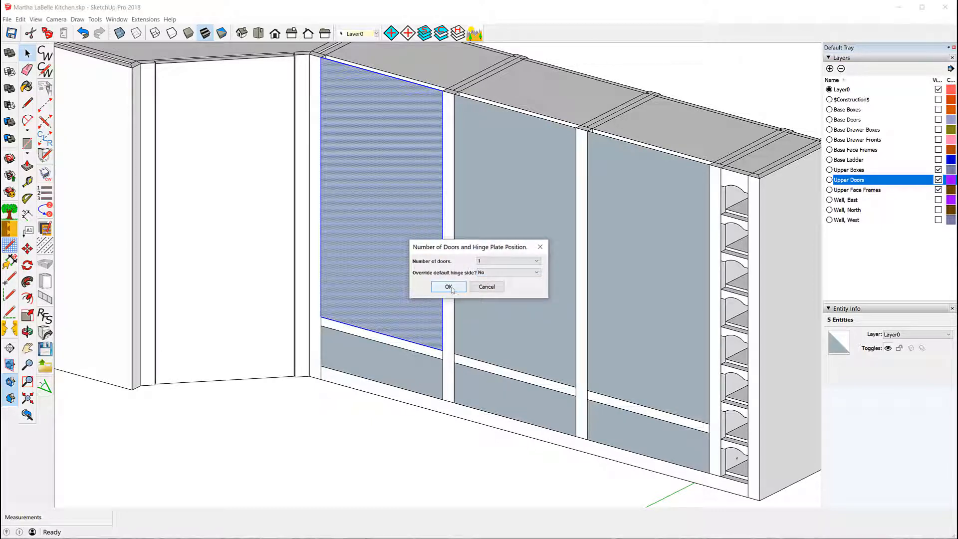
pyautogui.click(449, 287)
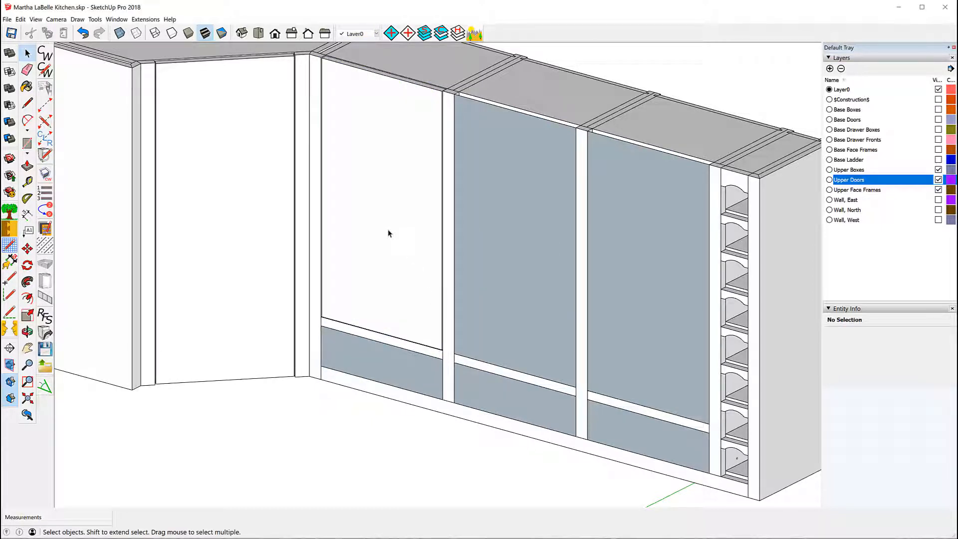
# Step: Insert one door in the middle bay's tall opening using the cabinet's stored defaults and default hinge side
pyautogui.click(508, 220)
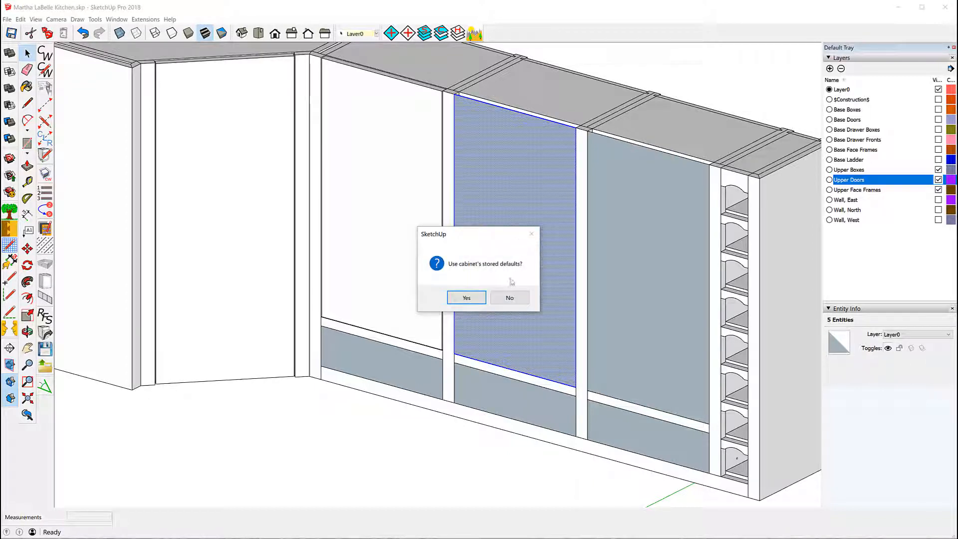
pyautogui.click(467, 299)
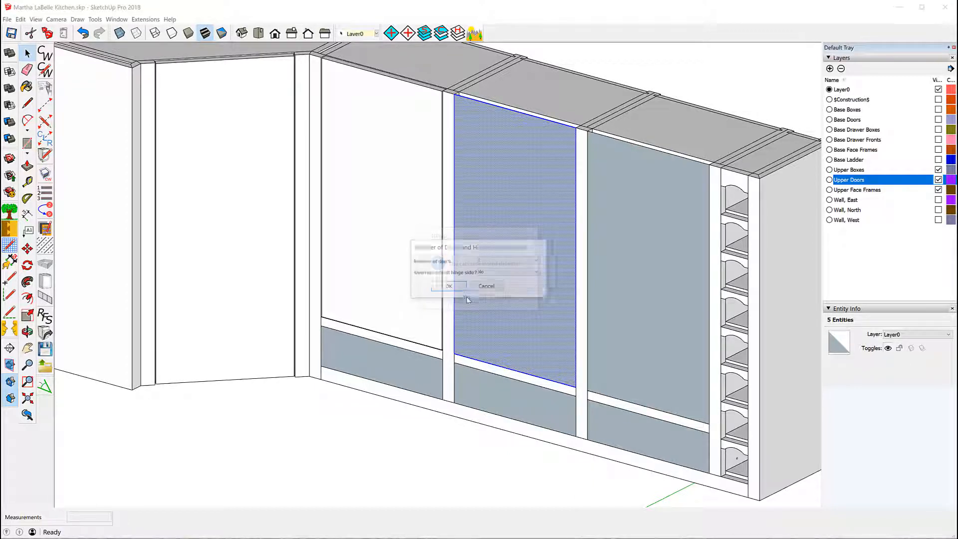
pyautogui.click(448, 287)
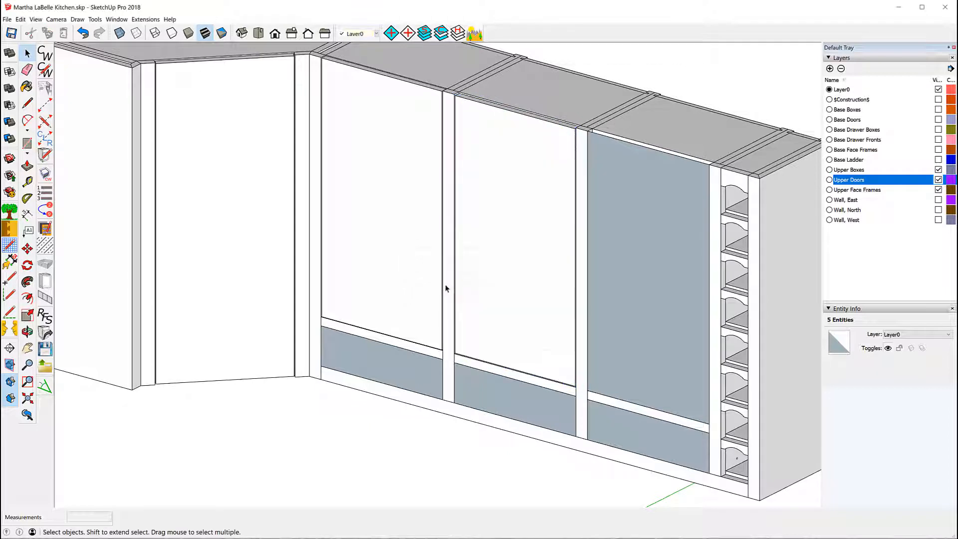
# Step: Insert one door in the third bay's tall opening beside the cubby column, using the cabinet's stored defaults and default hinge side
pyautogui.click(641, 259)
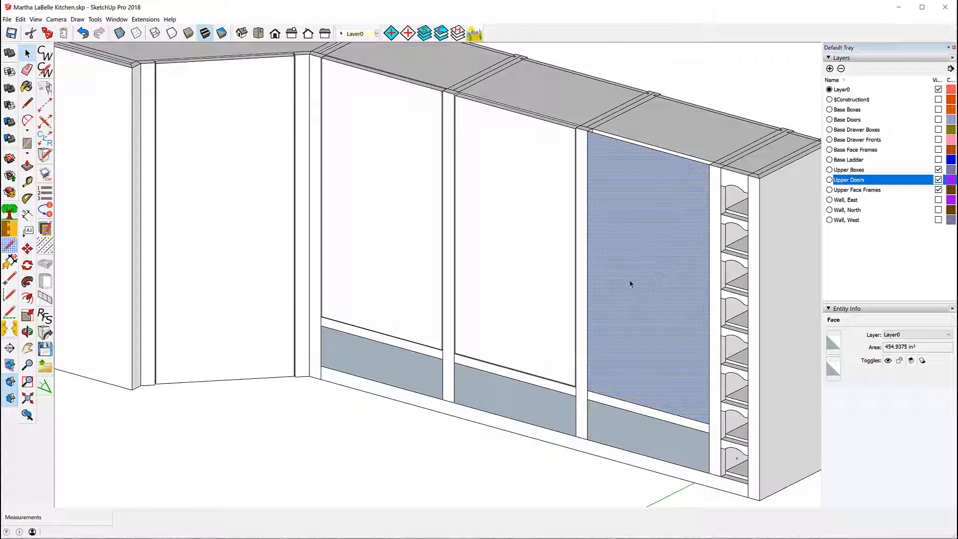
pyautogui.click(659, 275)
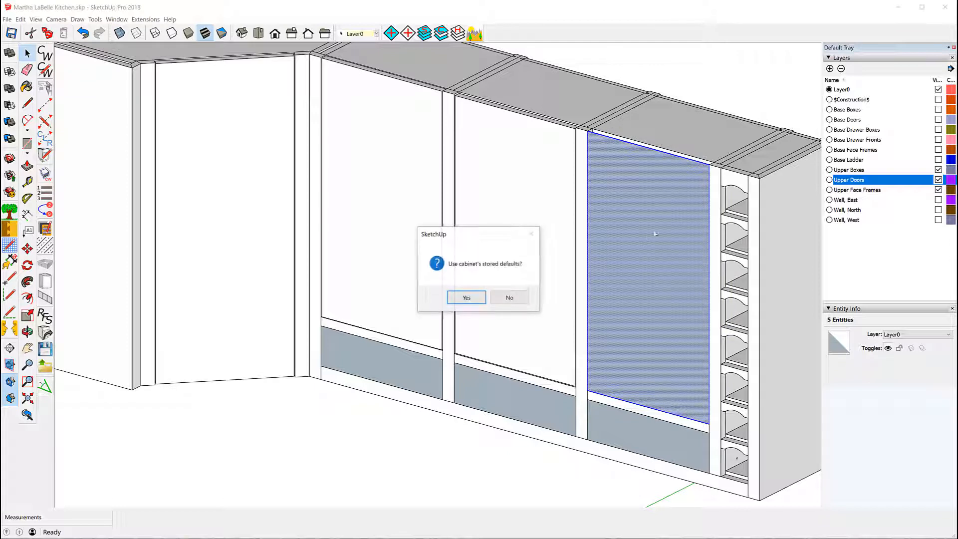
pyautogui.click(467, 299)
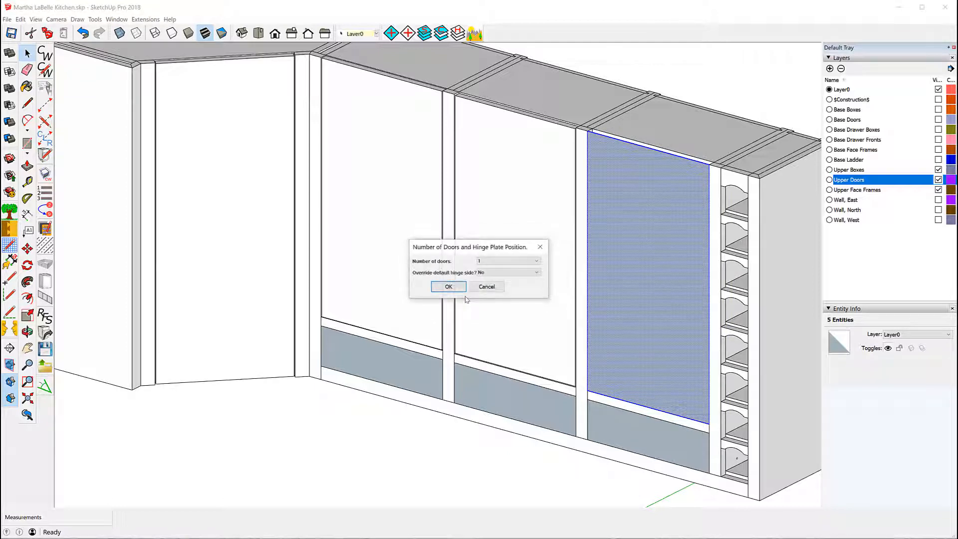
pyautogui.click(452, 287)
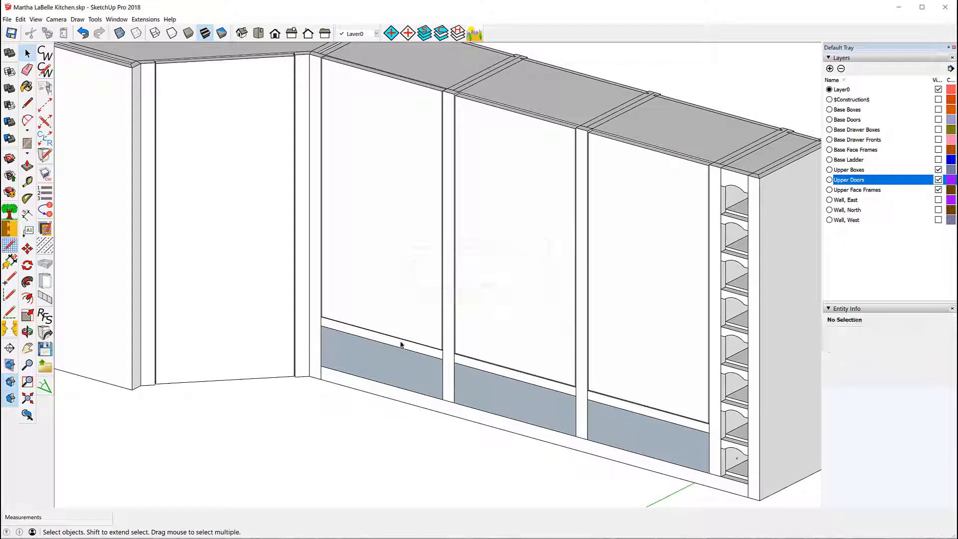
# Step: Insert a drawer in the first bay's low opening, assigned to the long upper cabinet, using its stored defaults
pyautogui.click(385, 364)
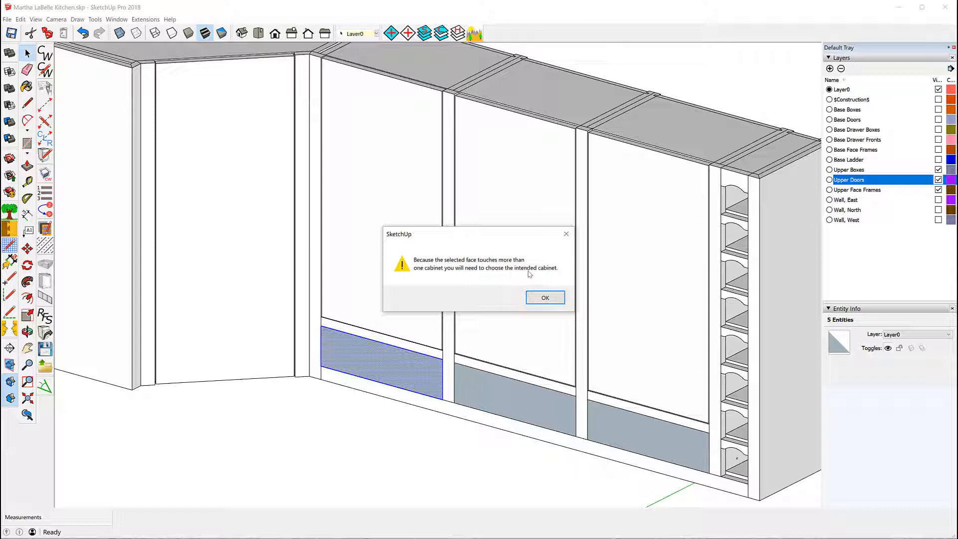
pyautogui.click(544, 299)
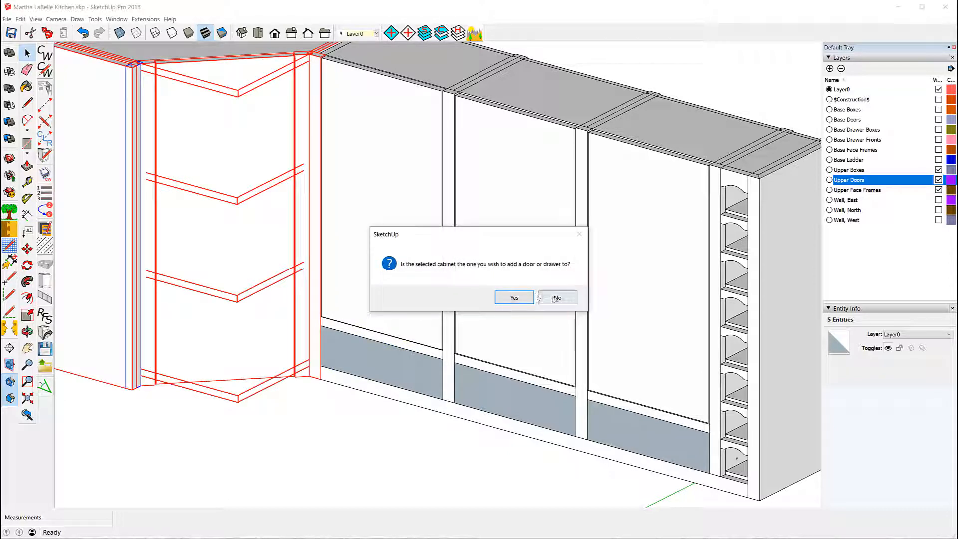
pyautogui.click(557, 299)
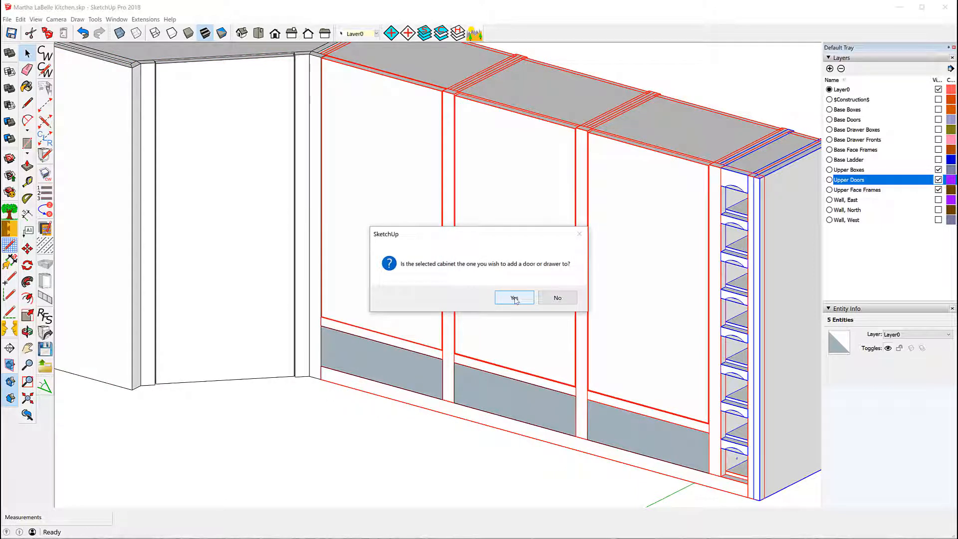
pyautogui.click(515, 299)
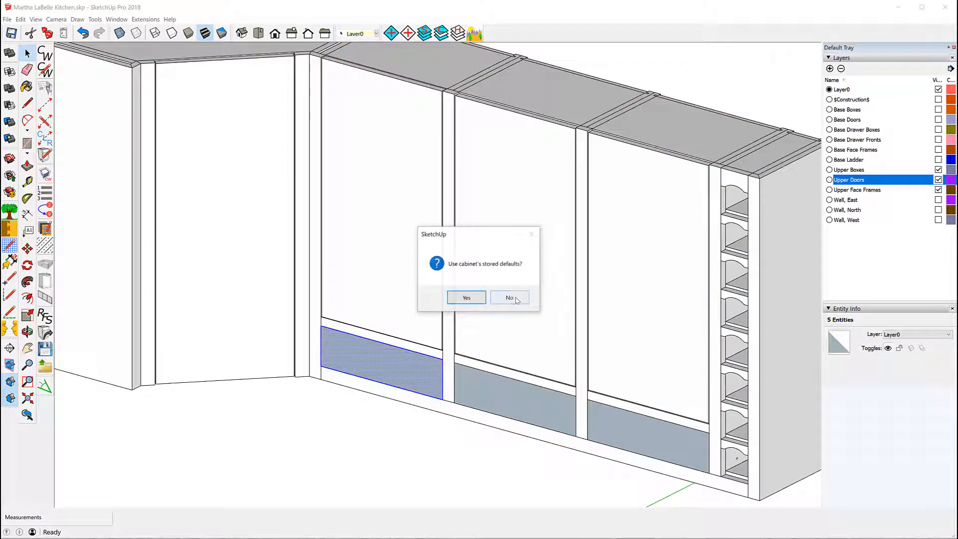
pyautogui.click(467, 298)
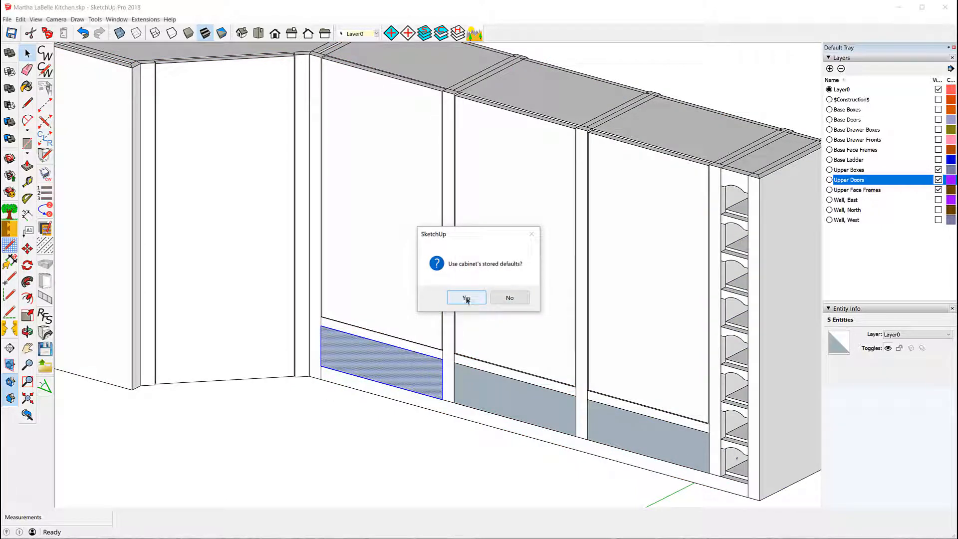
# Step: Insert a drawer in each of the middle and third bays' low openings, using the cabinet's stored defaults
pyautogui.click(508, 398)
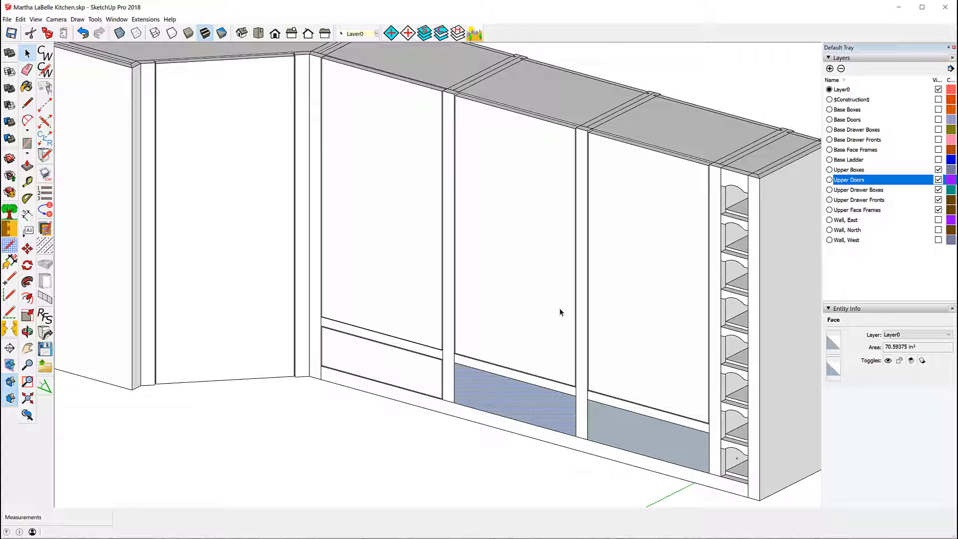
pyautogui.hotkey('shift', 'd')
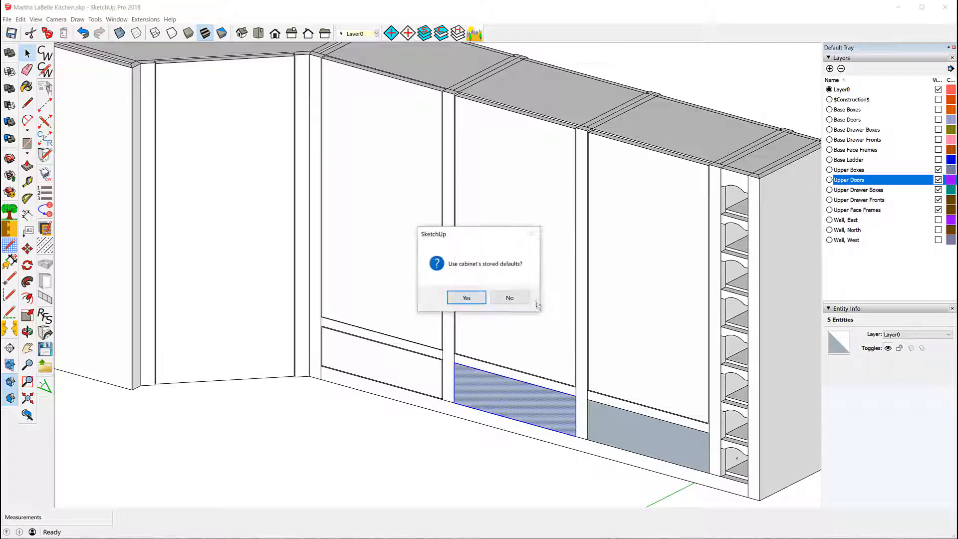
pyautogui.click(466, 298)
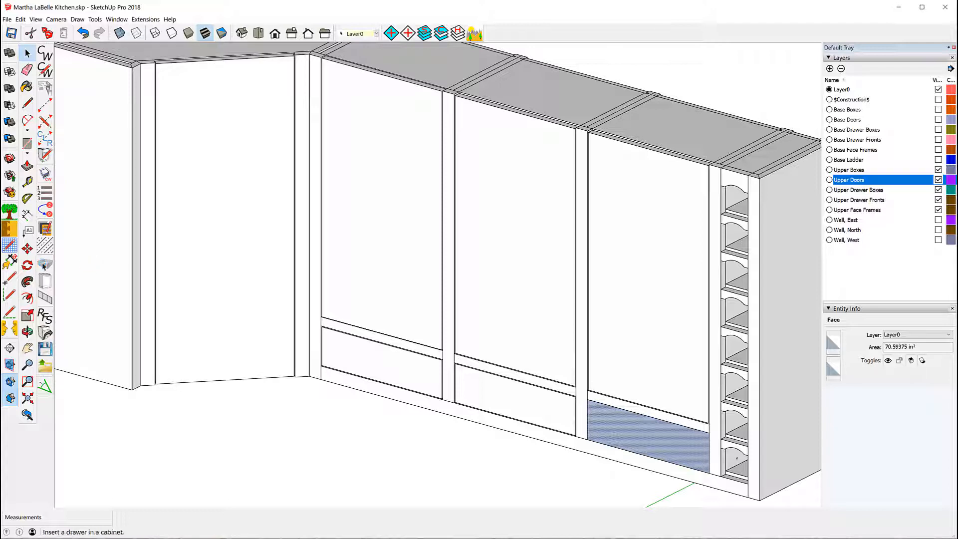
pyautogui.click(642, 362)
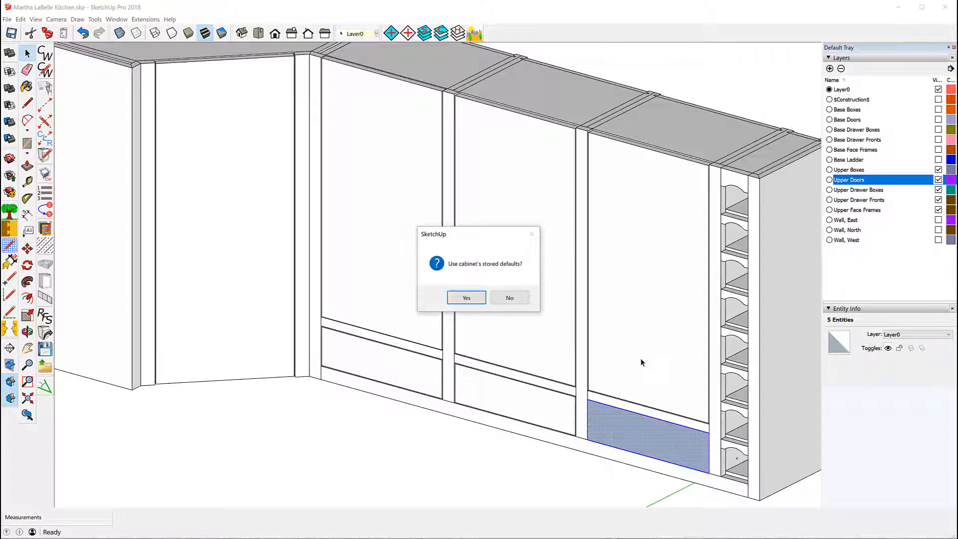
pyautogui.click(464, 298)
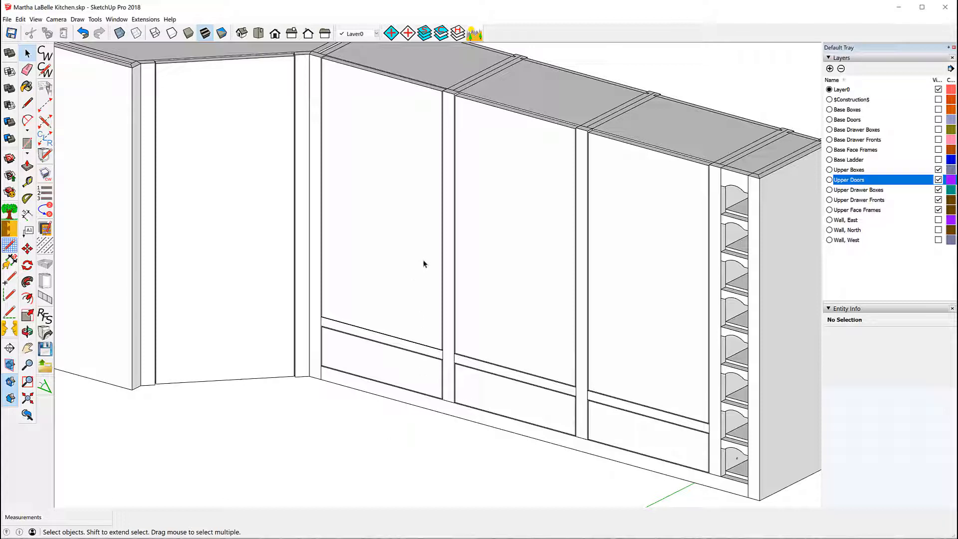
# Step: Show the Base Boxes, Base Doors, Base Drawer Boxes, Base Drawer Fronts, Base Face Frames and Base Ladder layers
pyautogui.scroll(-1, 445, 250)
pyautogui.scroll(-8, 445, 250)
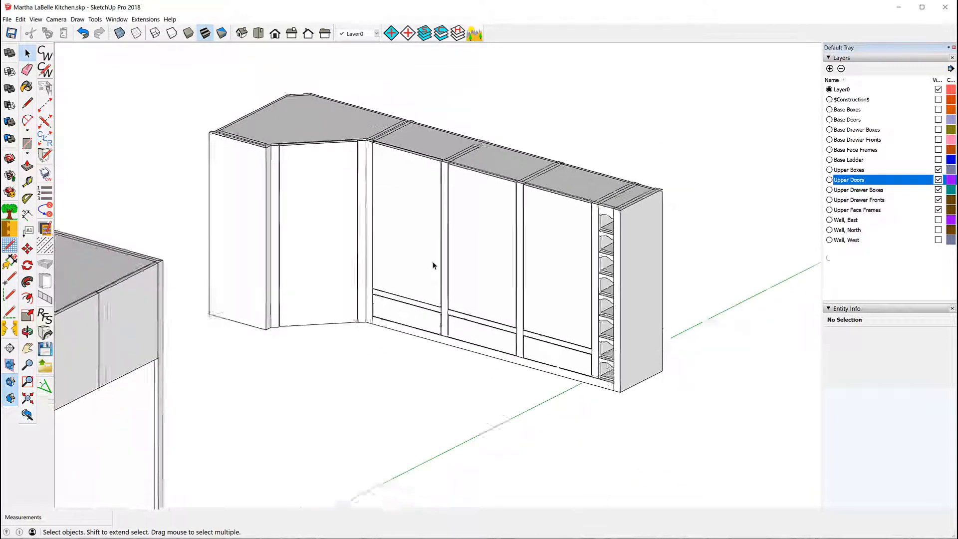
pyautogui.scroll(-4, 439, 259)
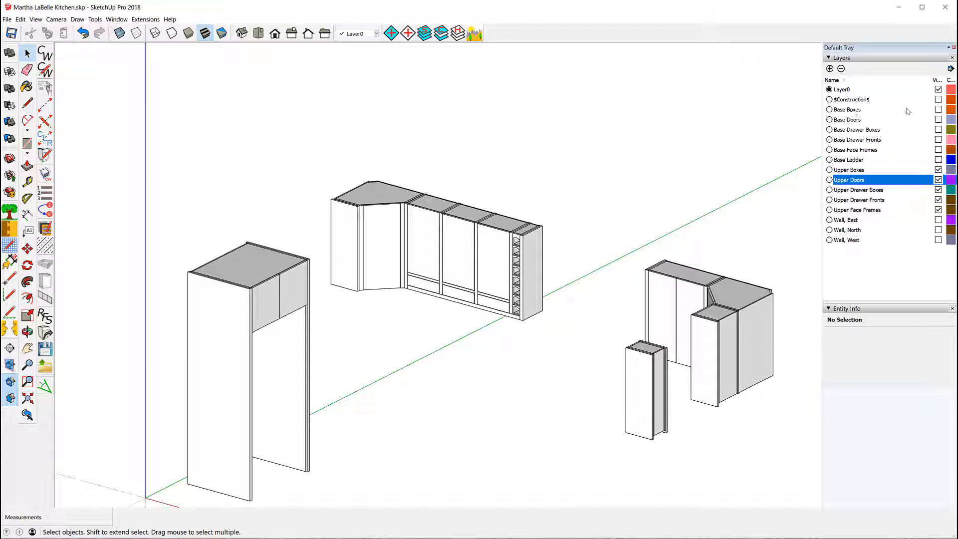
pyautogui.click(939, 110)
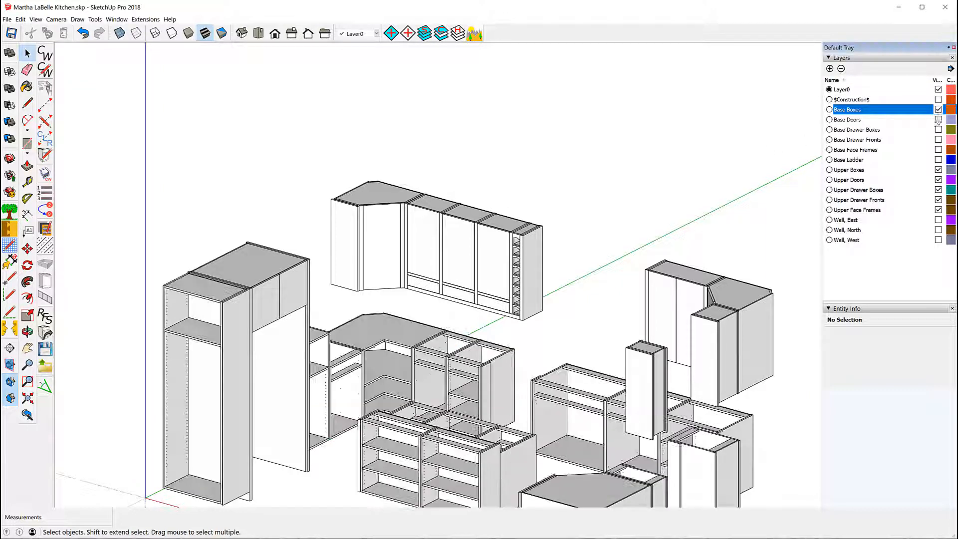
pyautogui.click(939, 120)
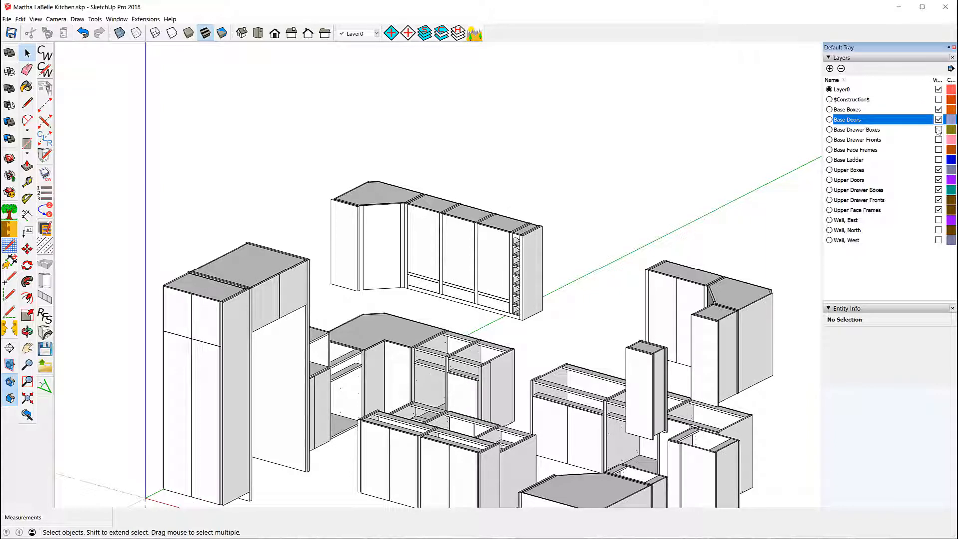
pyautogui.click(939, 129)
pyautogui.click(939, 140)
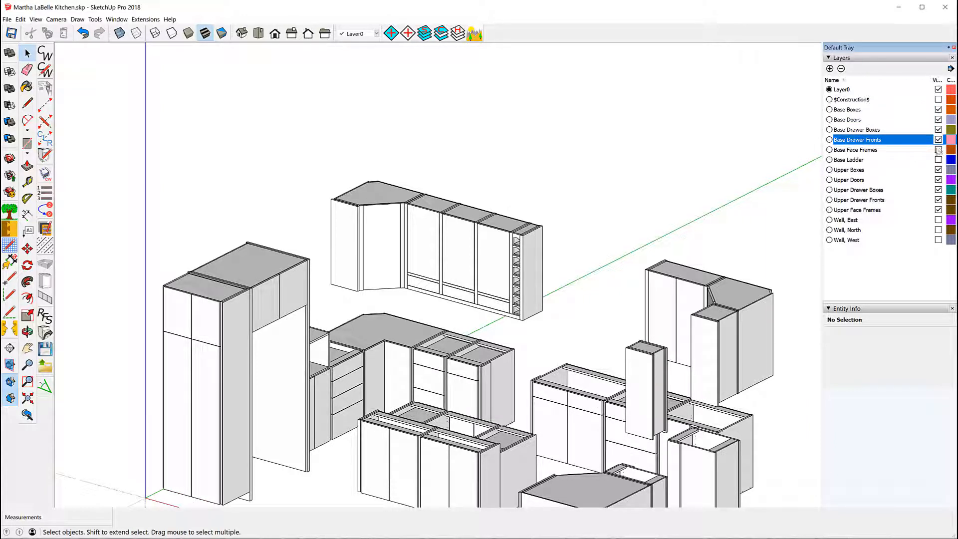
pyautogui.click(939, 150)
pyautogui.click(939, 160)
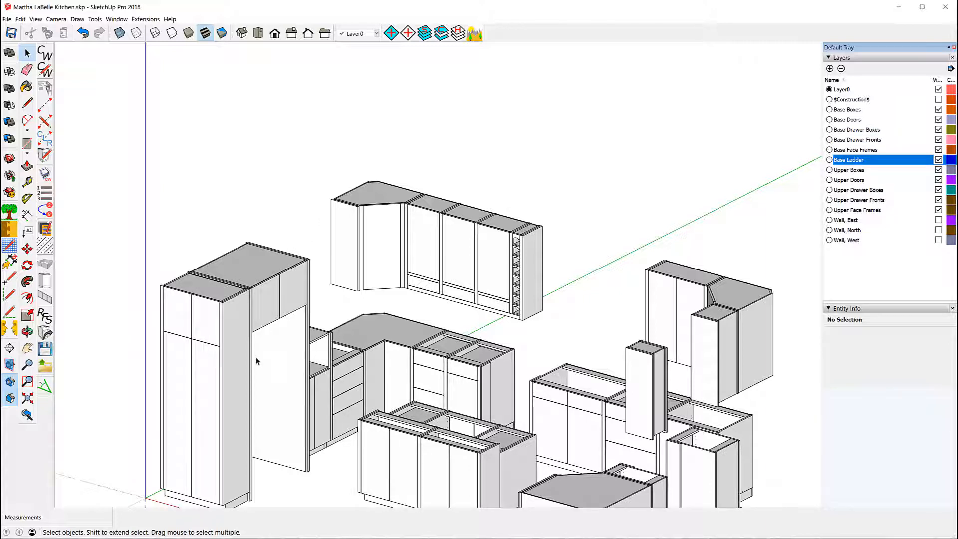
# Step: Examine the top joint between the tall pantry cabinet and the adjoining upper cabinet, selecting the upper's left end sheet
pyautogui.scroll(-2, 320, 155)
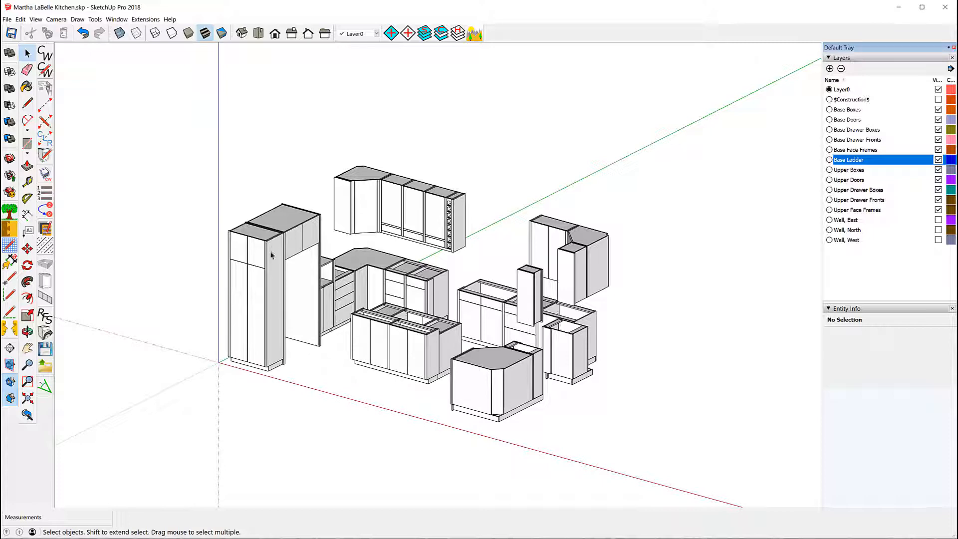
pyautogui.scroll(4, 269, 248)
pyautogui.scroll(4, 296, 236)
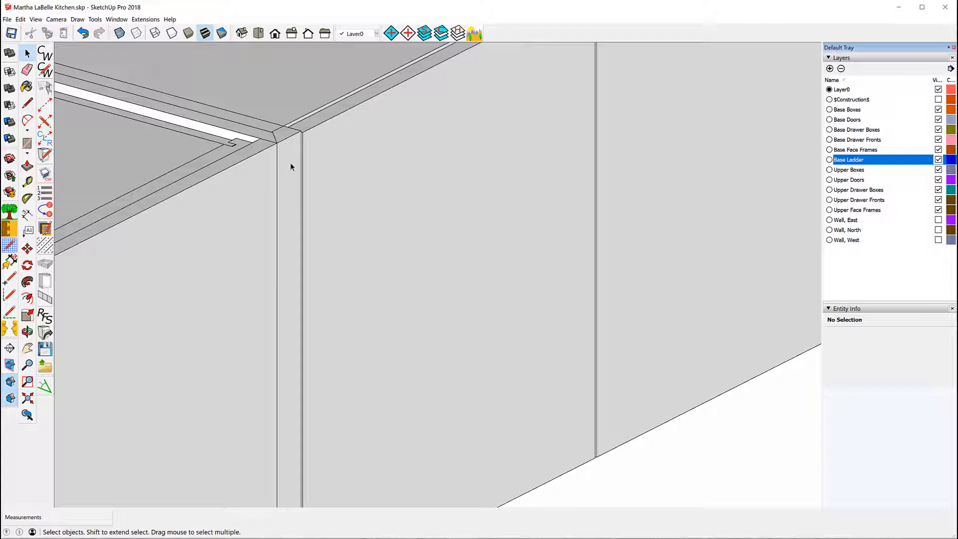
pyautogui.scroll(-6, 235, 192)
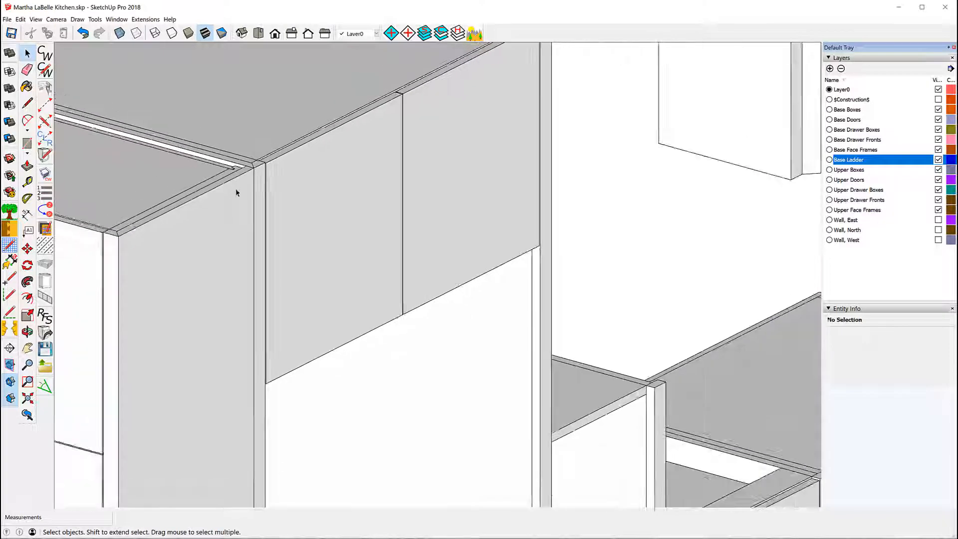
pyautogui.scroll(2, 198, 144)
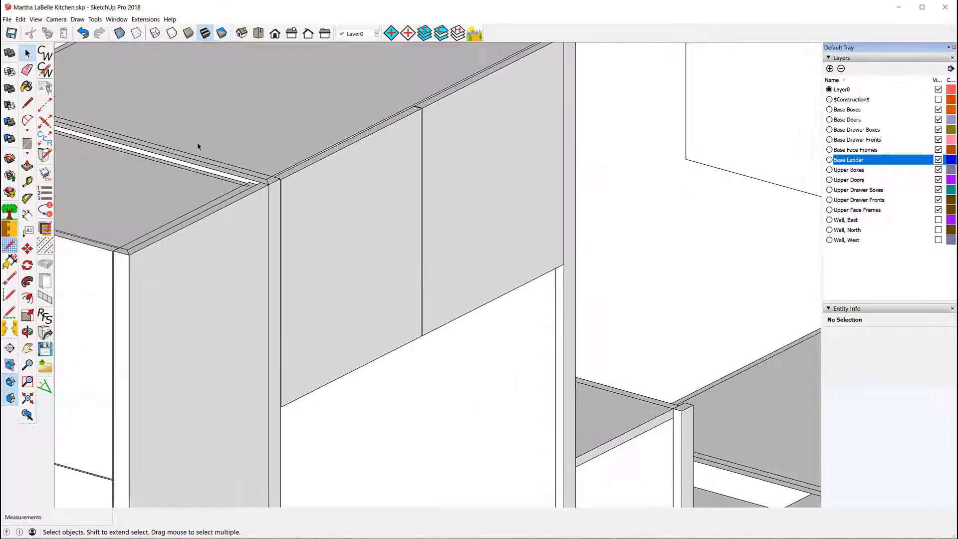
pyautogui.click(215, 172)
pyautogui.scroll(-3, 252, 128)
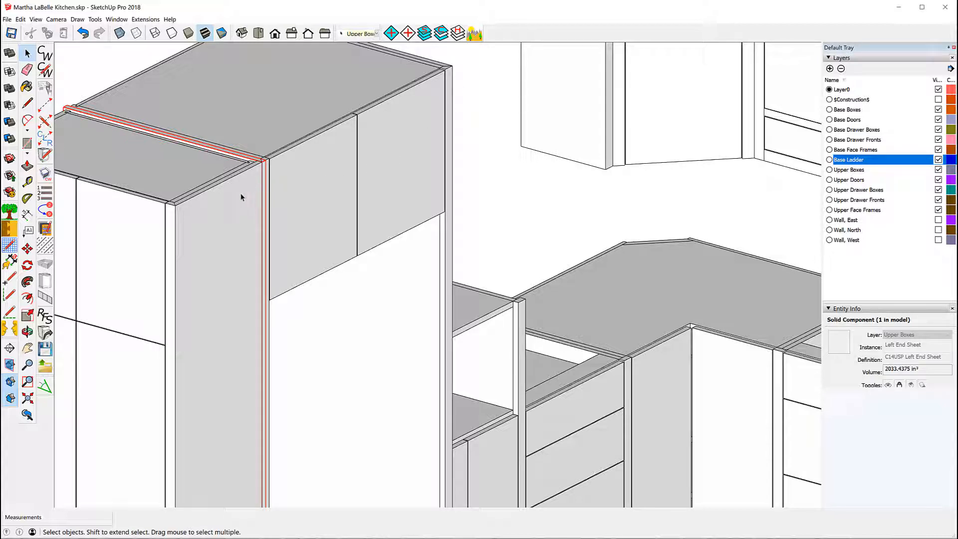
pyautogui.scroll(6, 265, 161)
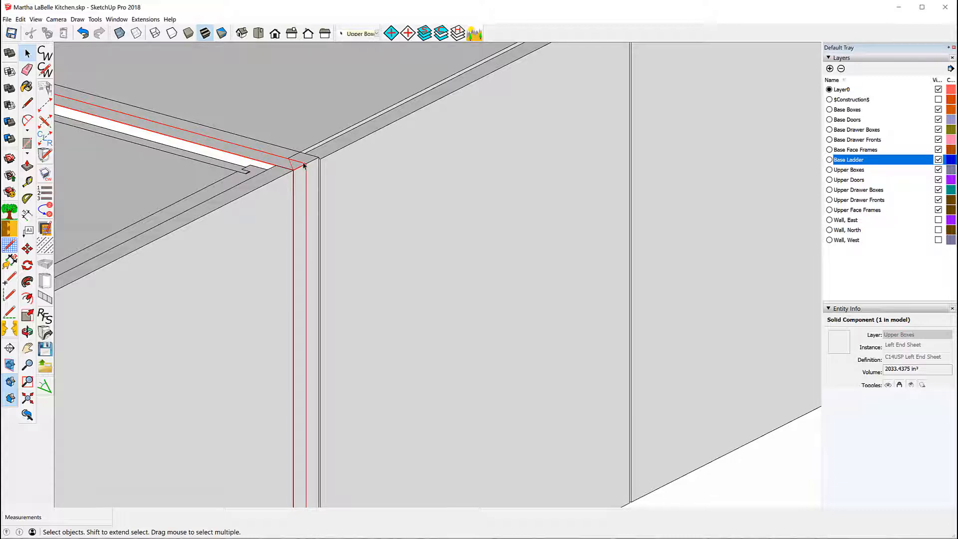
pyautogui.scroll(-5, 303, 164)
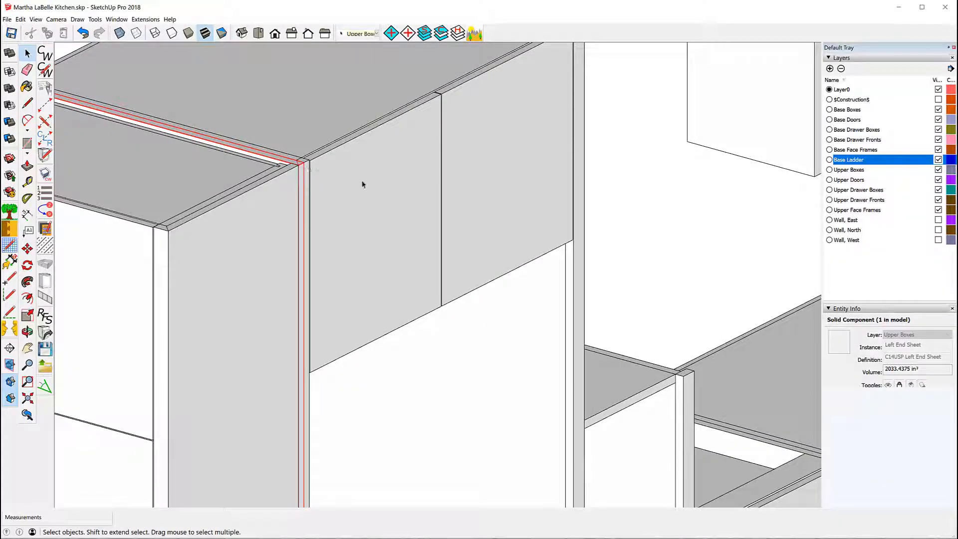
# Step: Select the far full-height side panel of the upper beside the pantry, and inspect the near panel's foot at the toe kick
pyautogui.click(425, 363)
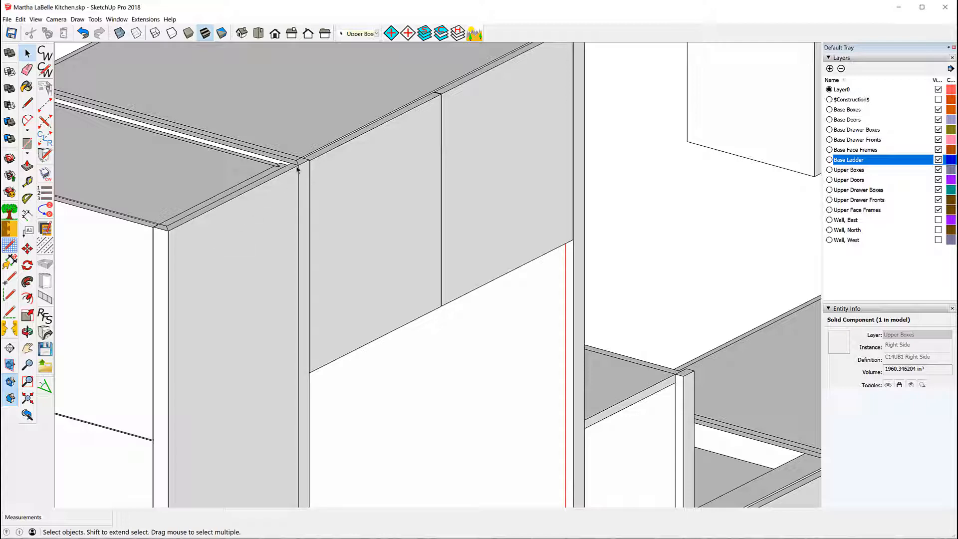
pyautogui.scroll(-5, 298, 165)
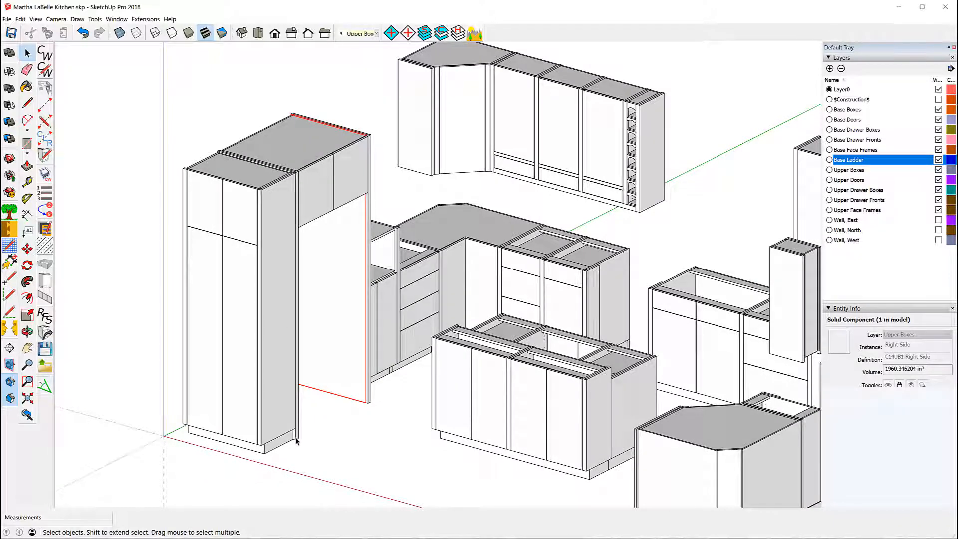
pyautogui.scroll(4, 297, 438)
pyautogui.scroll(4, 297, 438)
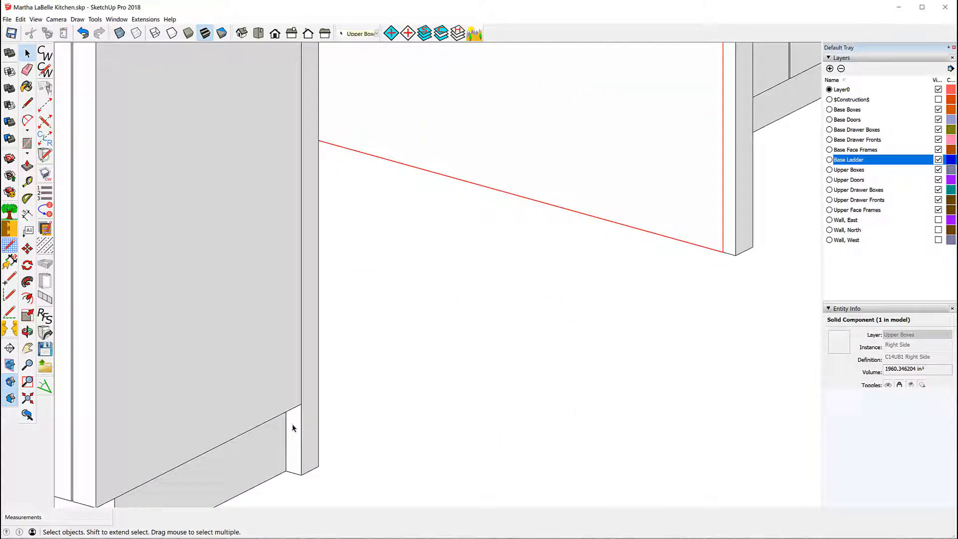
pyautogui.scroll(-6, 305, 423)
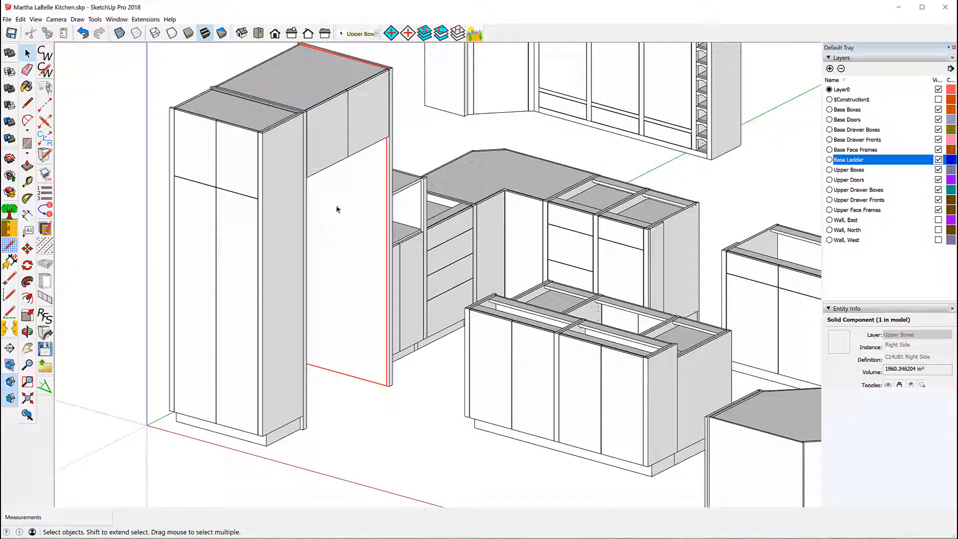
# Step: Re-examine the front corner where the pantry's top meets the adjoining upper cabinet, and select the upper's left end sheet
pyautogui.scroll(2, 310, 127)
pyautogui.scroll(1, 311, 127)
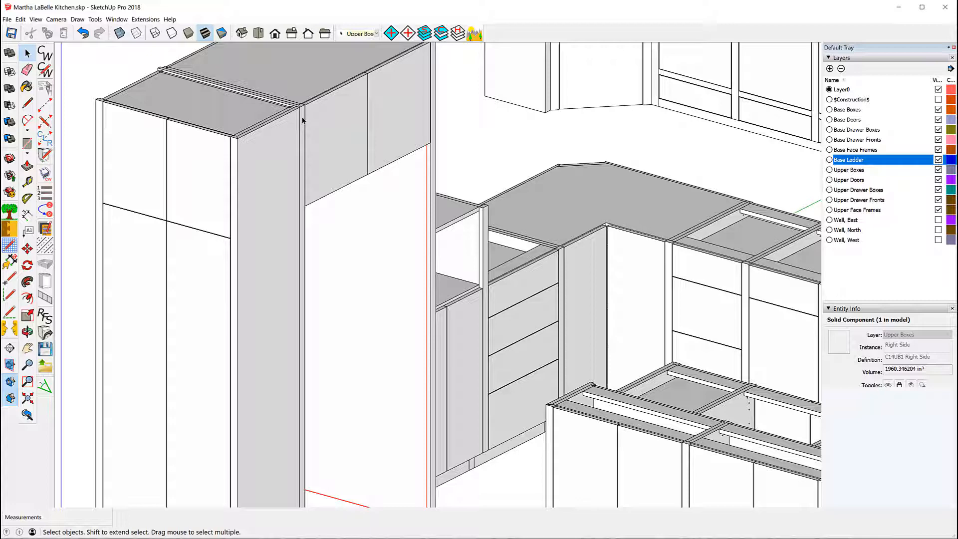
pyautogui.scroll(2, 303, 120)
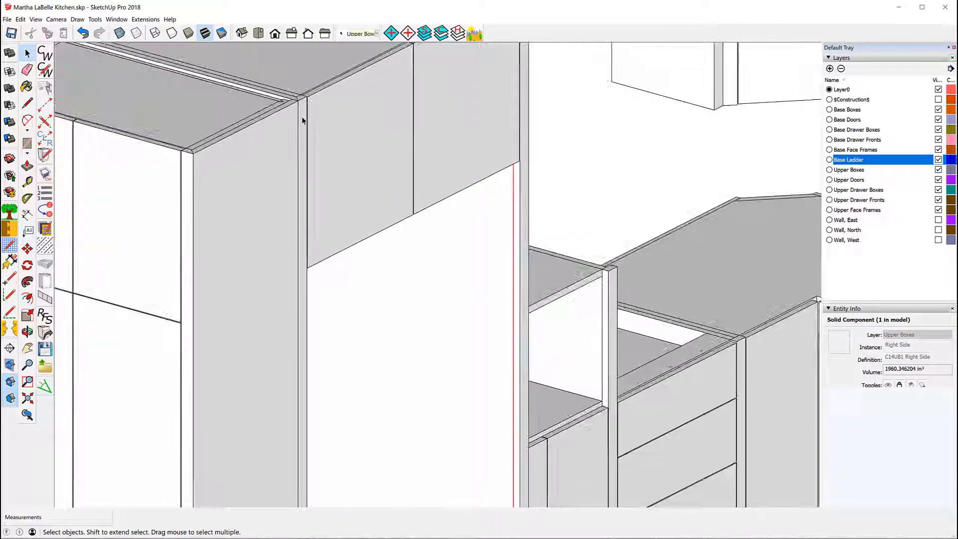
pyautogui.scroll(1, 303, 120)
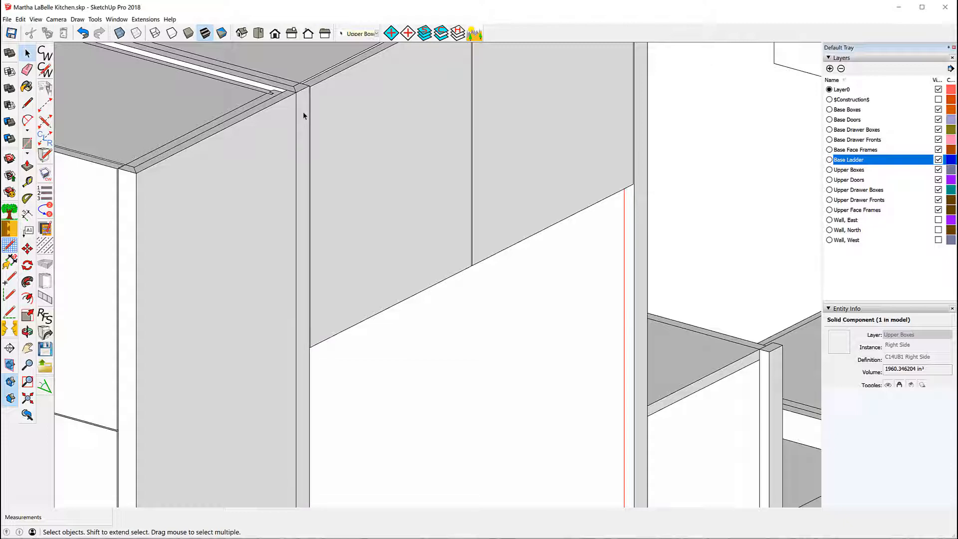
pyautogui.scroll(-5, 303, 115)
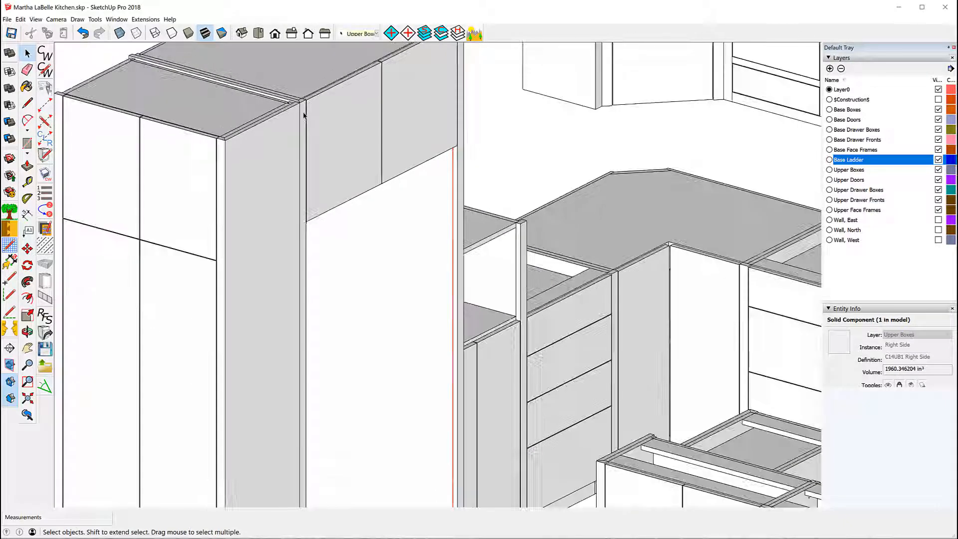
pyautogui.scroll(-2, 303, 115)
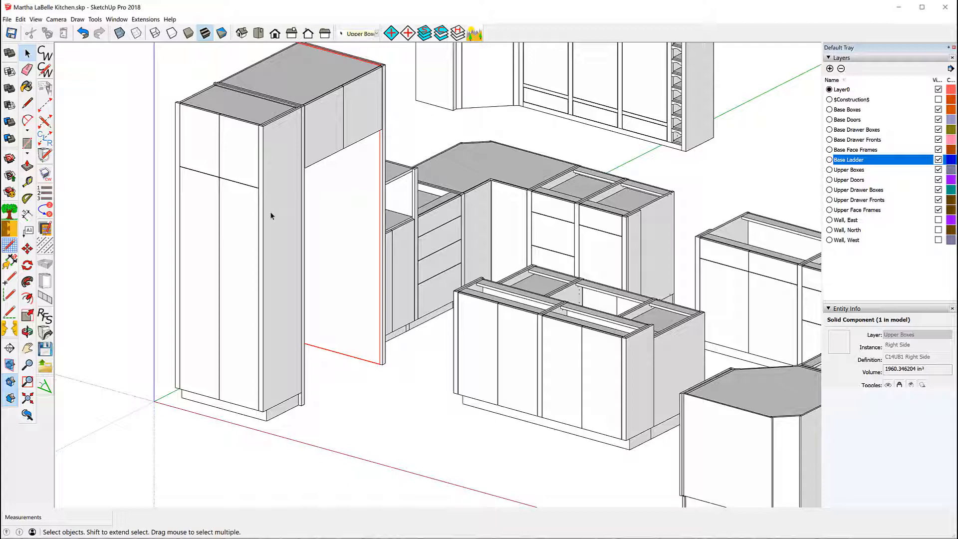
pyautogui.scroll(4, 303, 145)
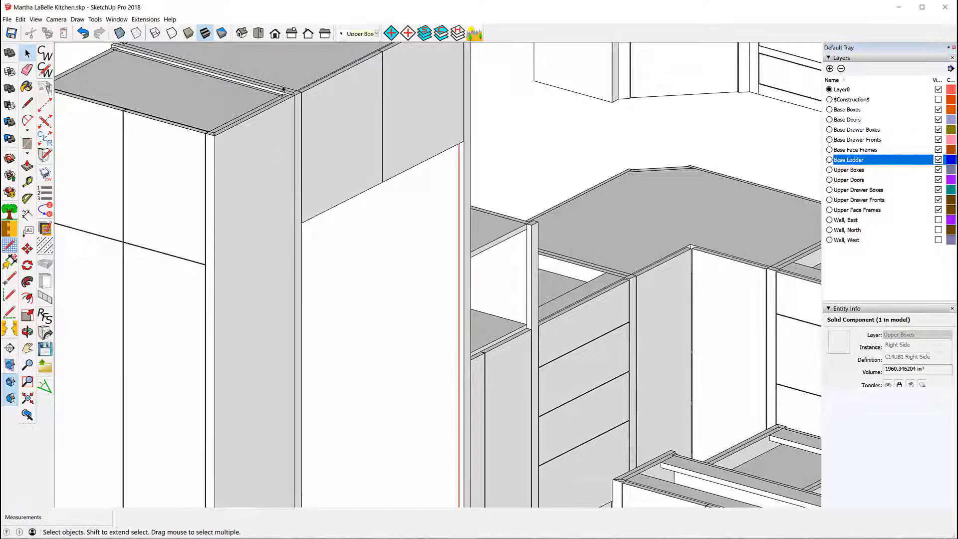
pyautogui.scroll(5, 280, 122)
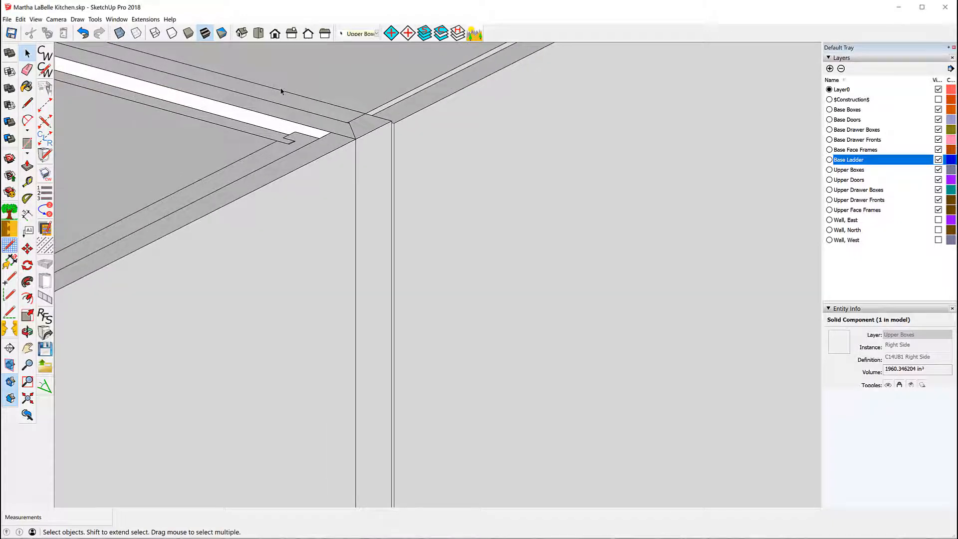
pyautogui.click(314, 130)
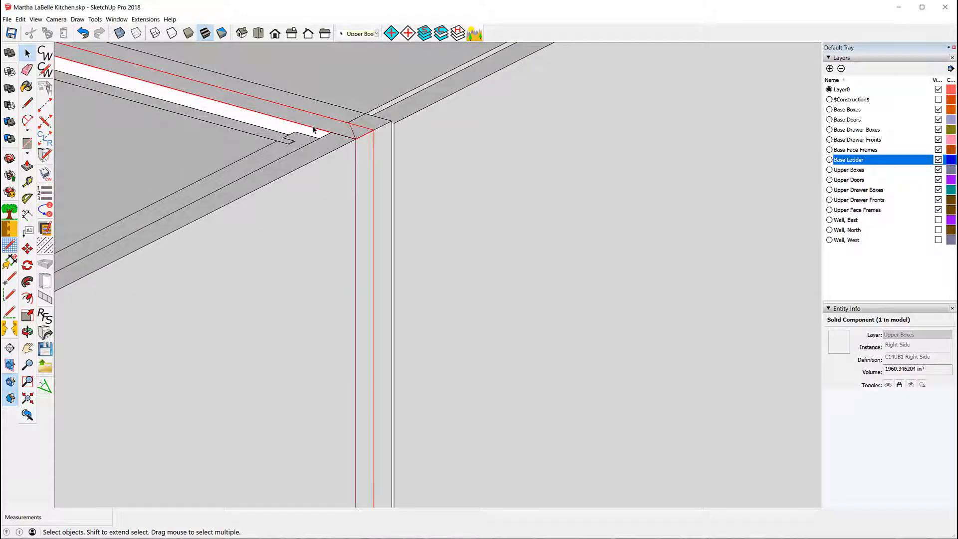
# Step: Unlock the upper cabinet's left end sheet and open the component for editing
pyautogui.rightClick(318, 132)
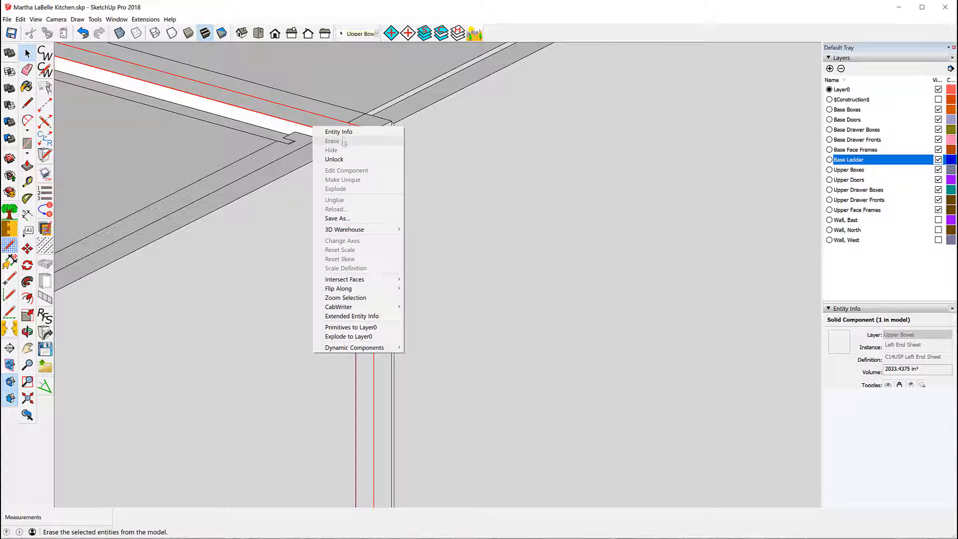
pyautogui.click(335, 160)
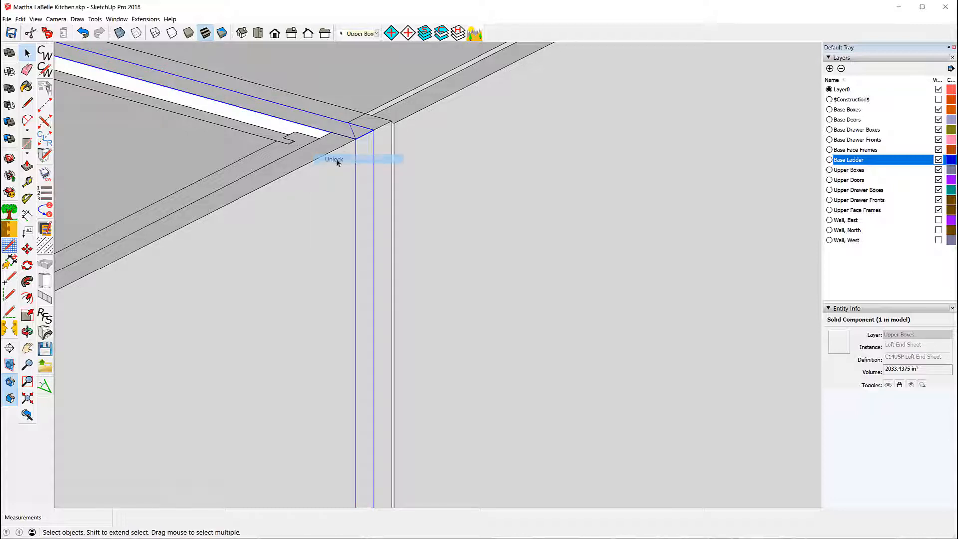
pyautogui.rightClick(339, 132)
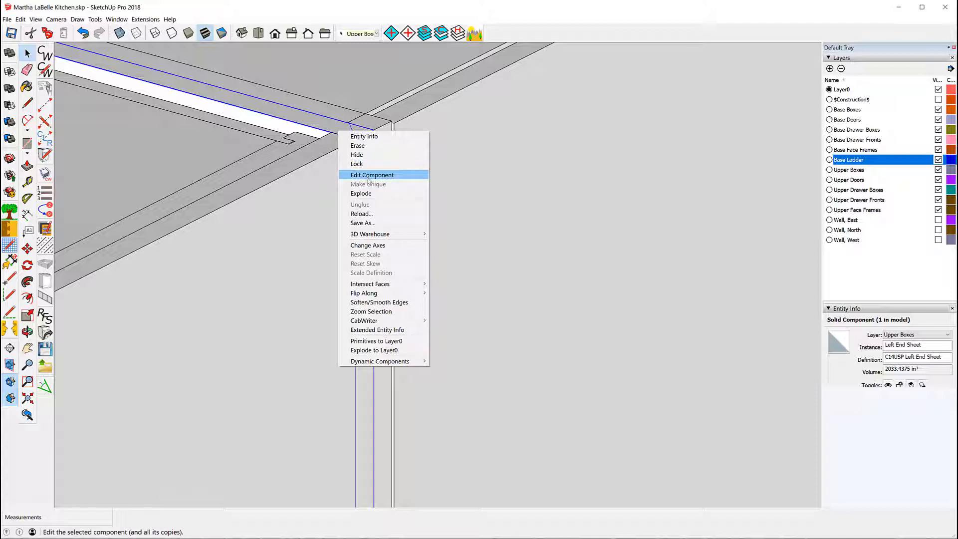
pyautogui.click(368, 176)
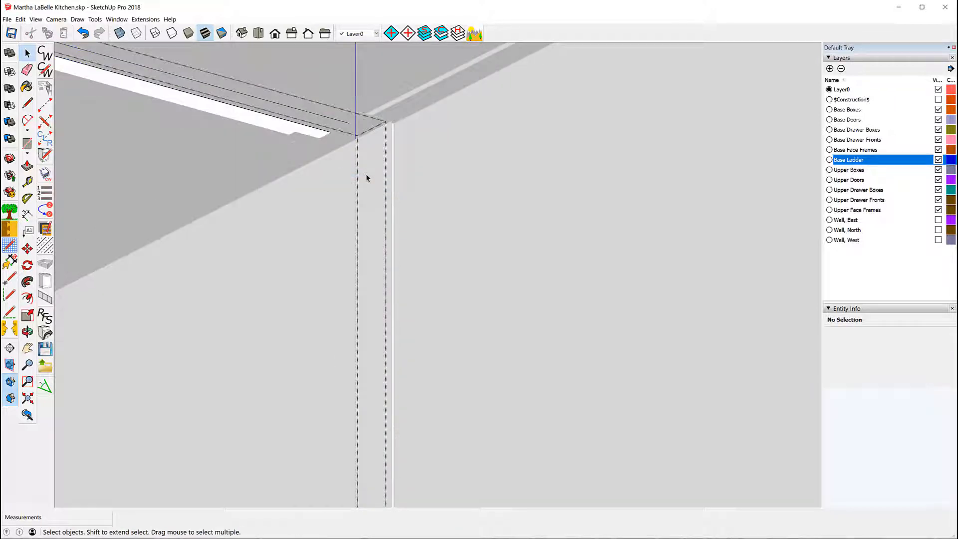
# Step: Move the end sheet's outer vertical edge back 3/4" to square off its mitred front end, and finish editing the component
pyautogui.scroll(3, 358, 144)
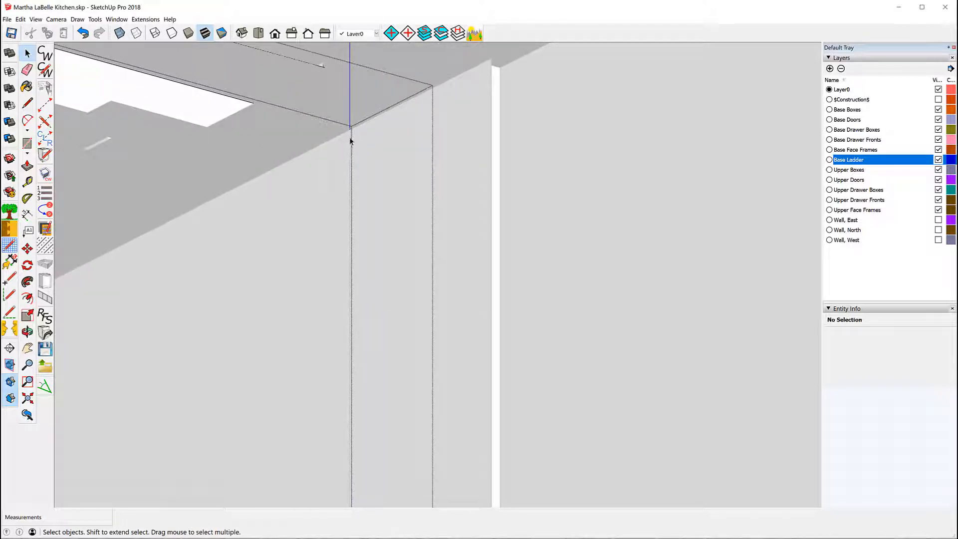
pyautogui.click(350, 141)
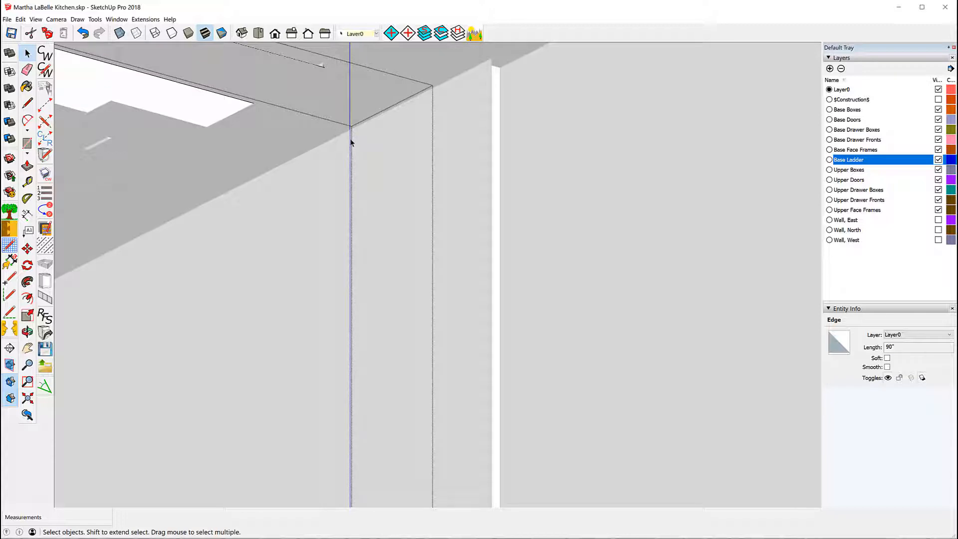
pyautogui.scroll(3, 343, 121)
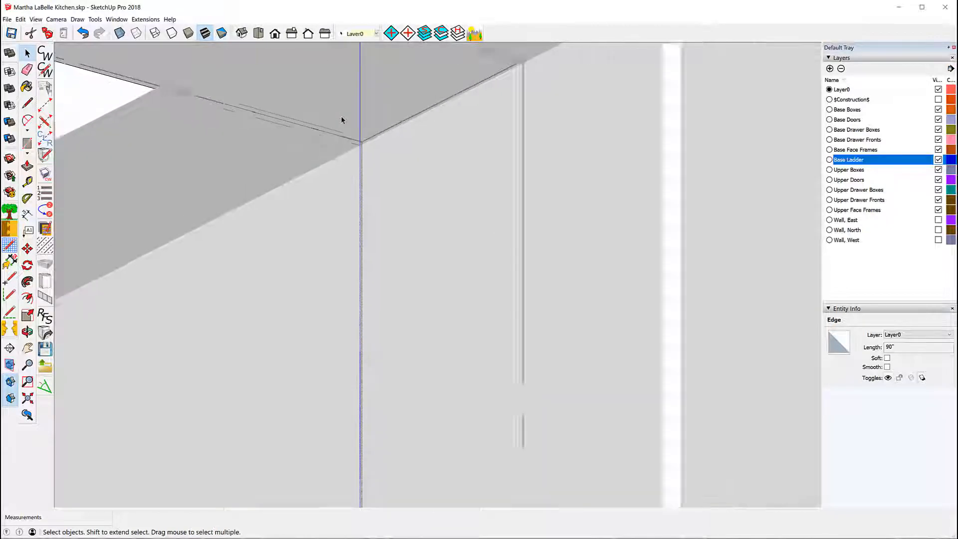
pyautogui.scroll(-1, 342, 120)
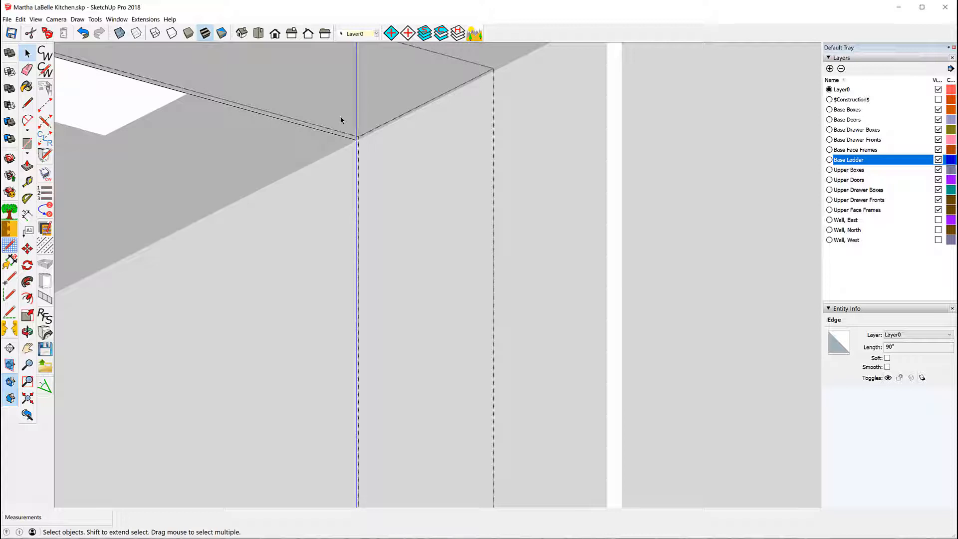
pyautogui.scroll(-2, 329, 164)
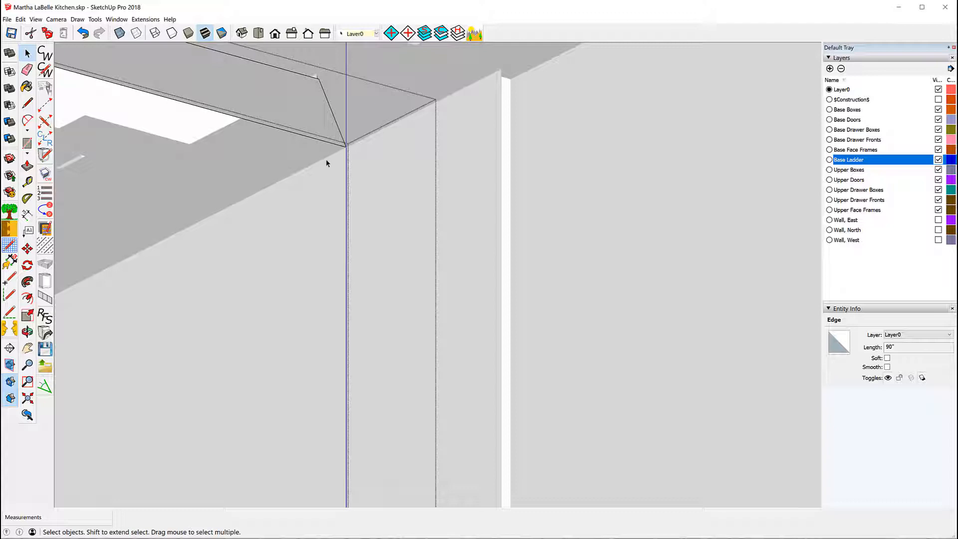
pyautogui.click(287, 105)
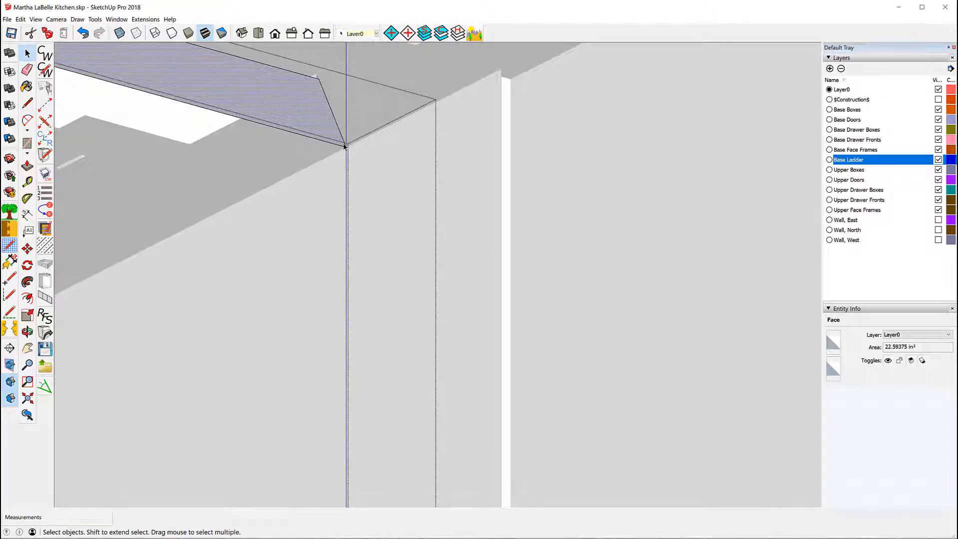
pyautogui.scroll(2, 344, 146)
pyautogui.click(349, 161)
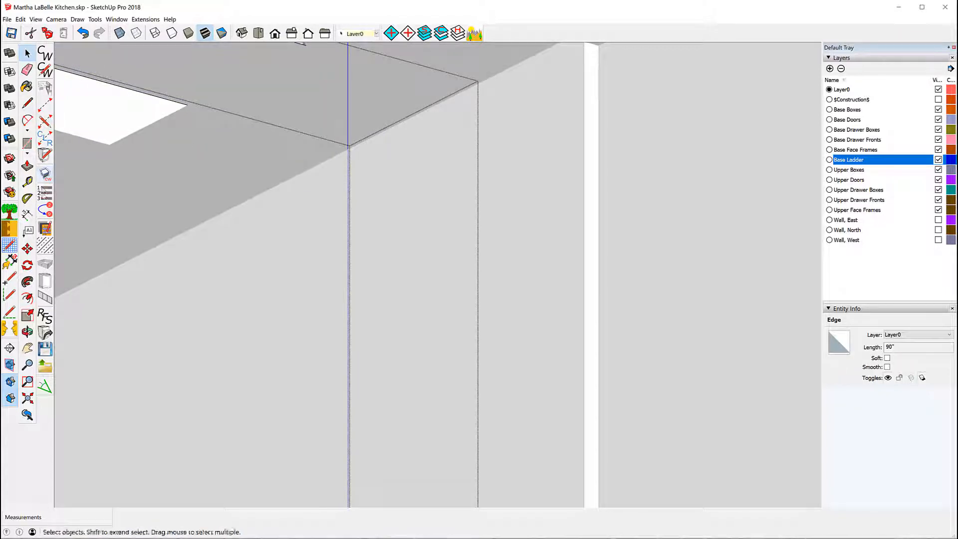
pyautogui.click(27, 248)
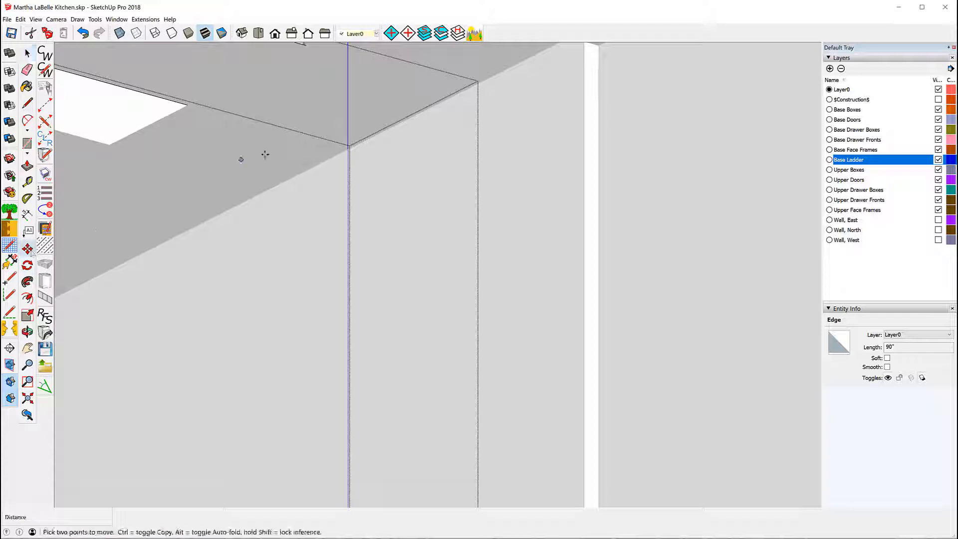
pyautogui.click(348, 147)
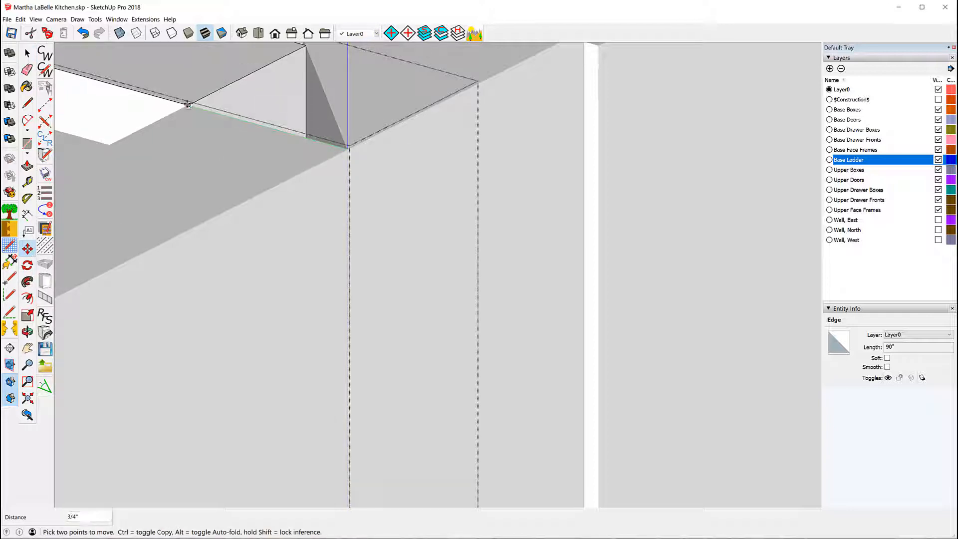
pyautogui.click(188, 105)
pyautogui.scroll(-5, 249, 200)
pyautogui.scroll(-2, 291, 205)
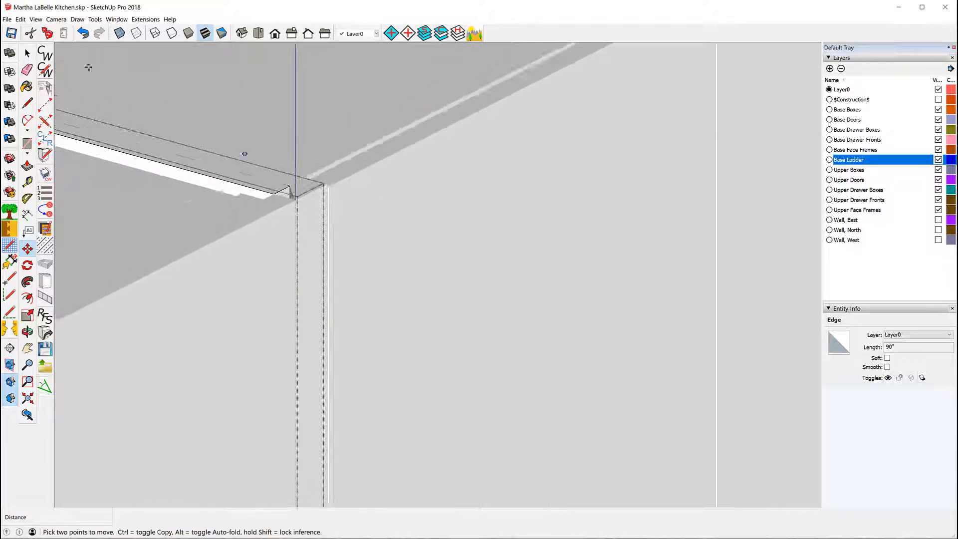
pyautogui.press('space')
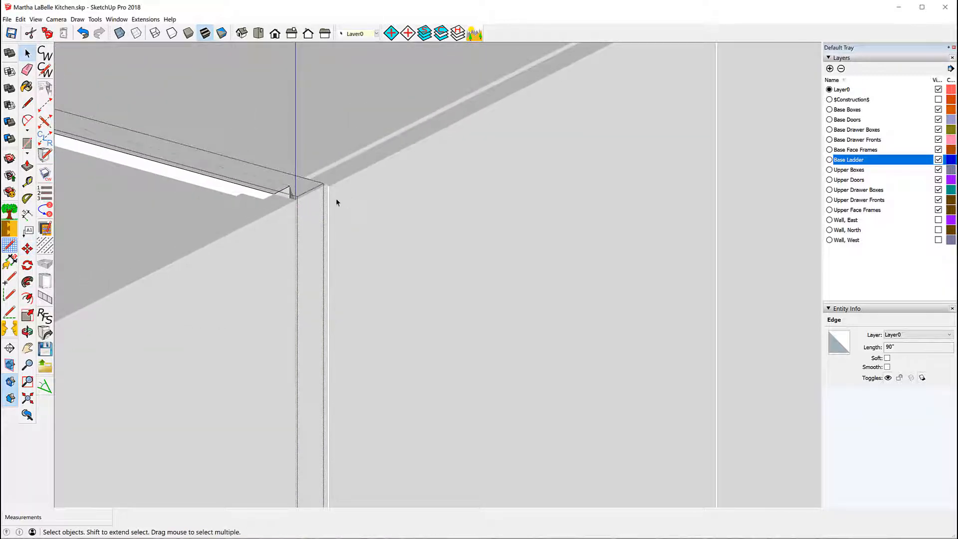
pyautogui.click(323, 146)
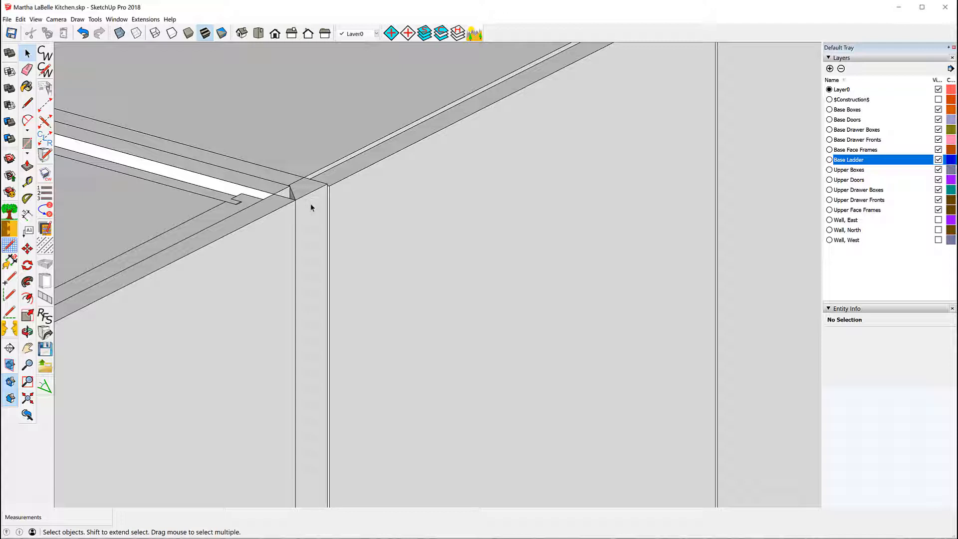
# Step: Unlock and delete the mitred left end sheet stile on the upper's front corner beside the pantry
pyautogui.scroll(5, 310, 203)
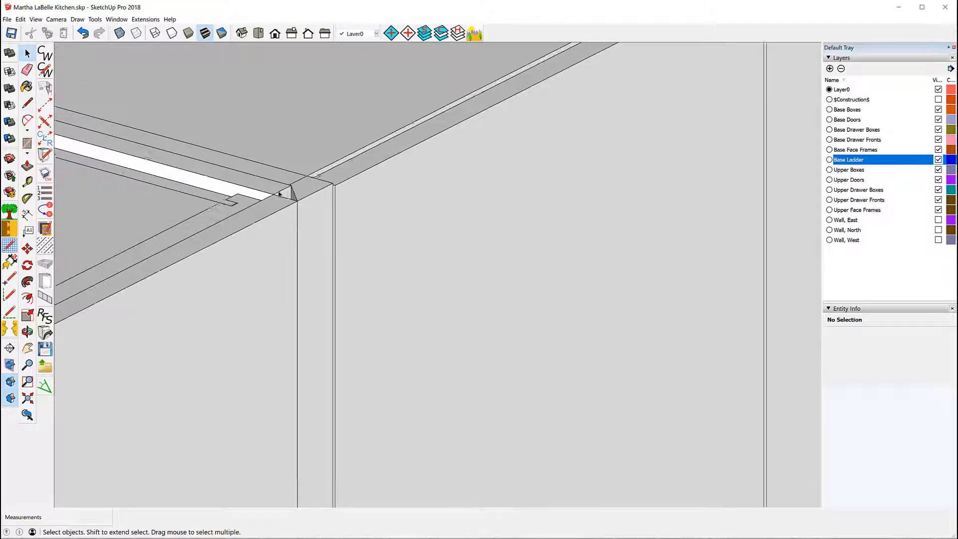
pyautogui.scroll(2, 274, 188)
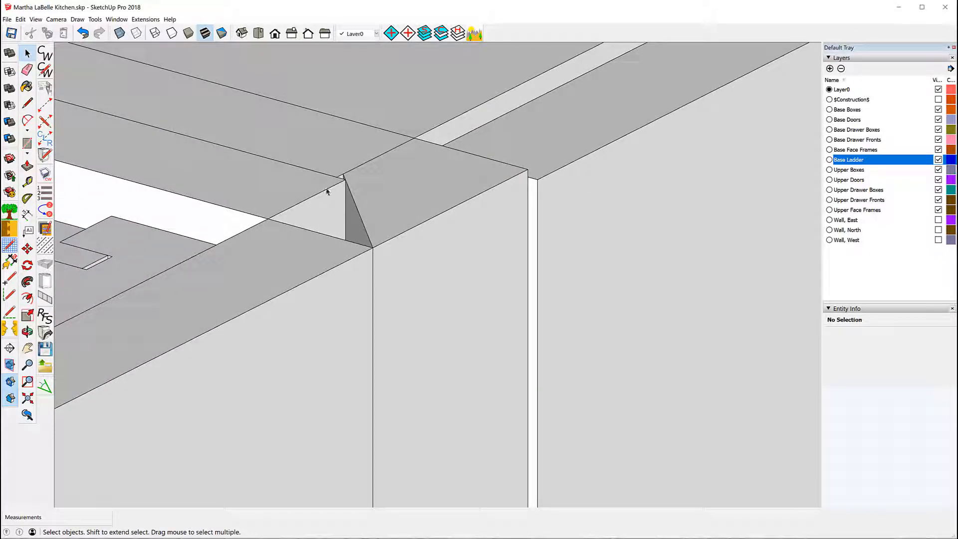
pyautogui.click(397, 193)
pyautogui.rightClick(397, 193)
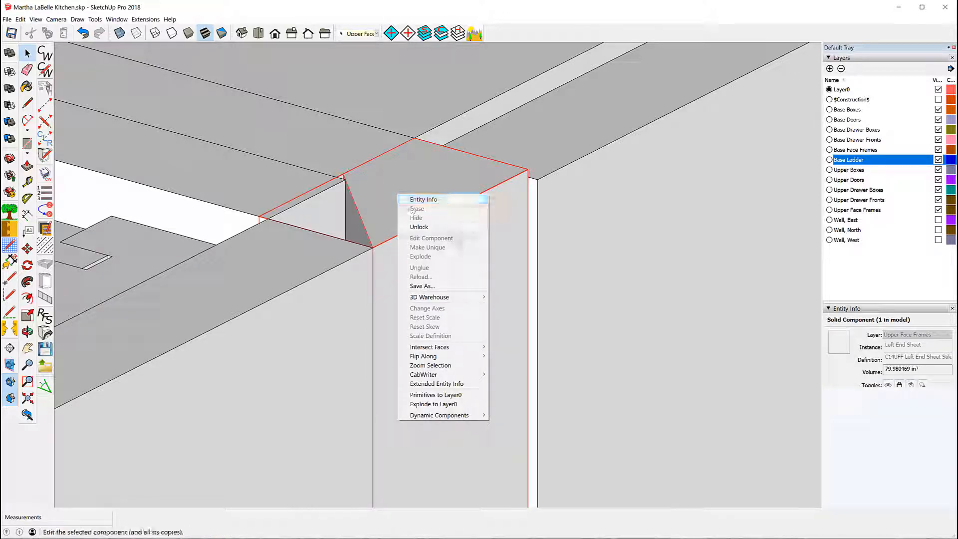
pyautogui.click(440, 229)
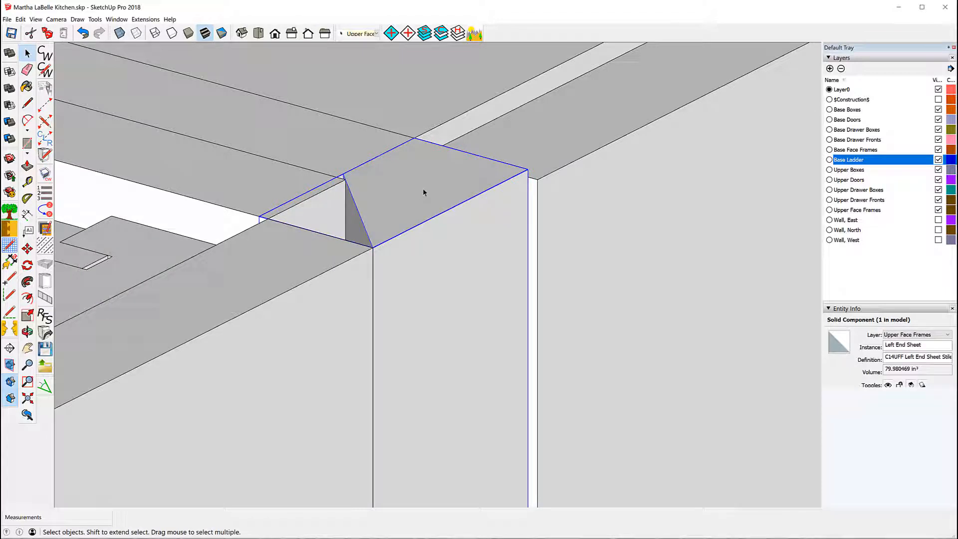
pyautogui.press('Delete')
pyautogui.scroll(1, 315, 182)
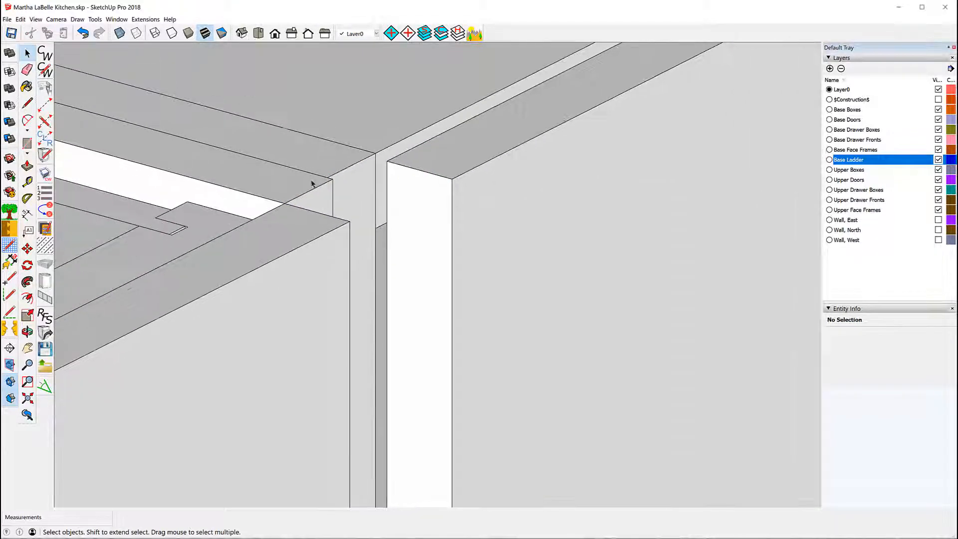
# Step: Unlock the pantry cabinet's right end sheet and open the component for editing
pyautogui.scroll(-3, 312, 184)
pyautogui.scroll(-2, 373, 137)
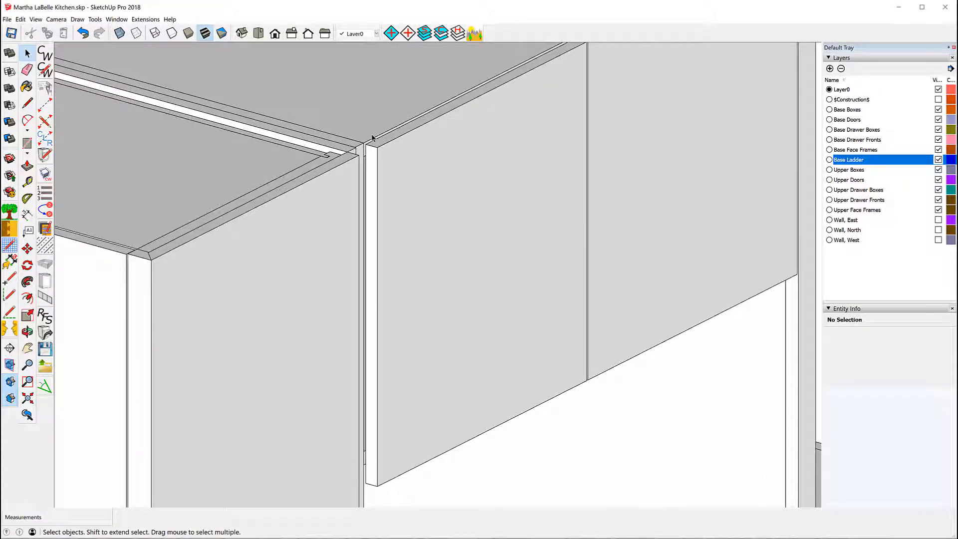
pyautogui.rightClick(339, 208)
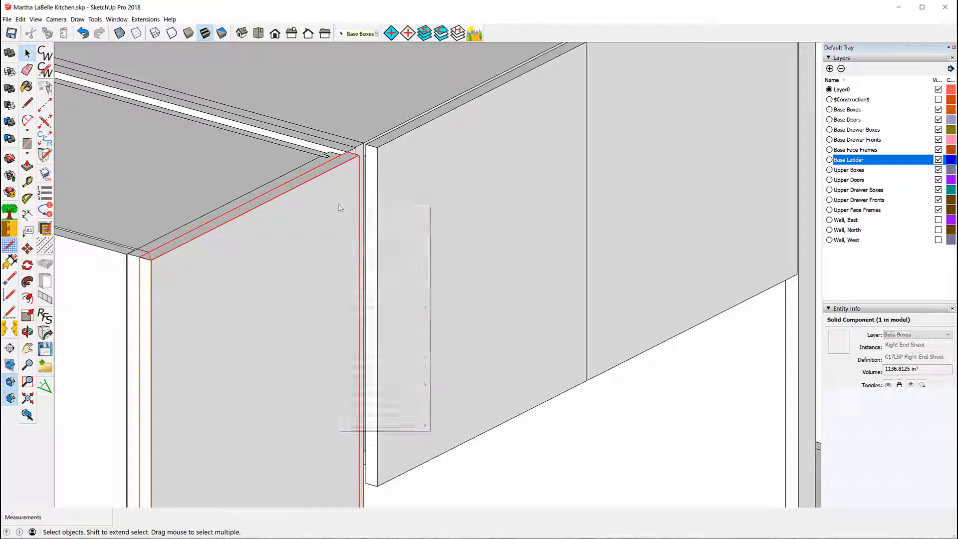
pyautogui.click(359, 237)
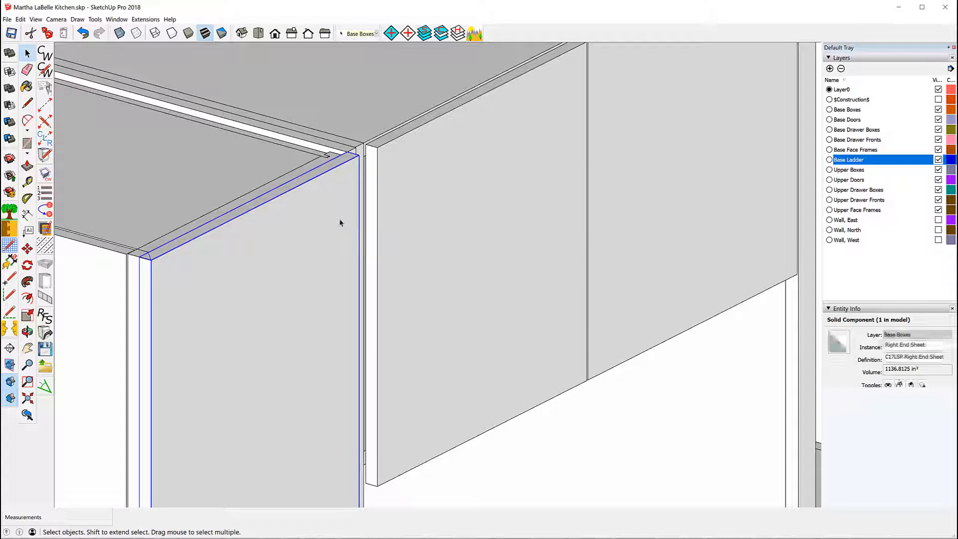
pyautogui.moveTo(462, 205); pyautogui.dragTo(267, 212, button='middle')
pyautogui.moveTo(519, 192); pyautogui.dragTo(372, 223, button='middle')
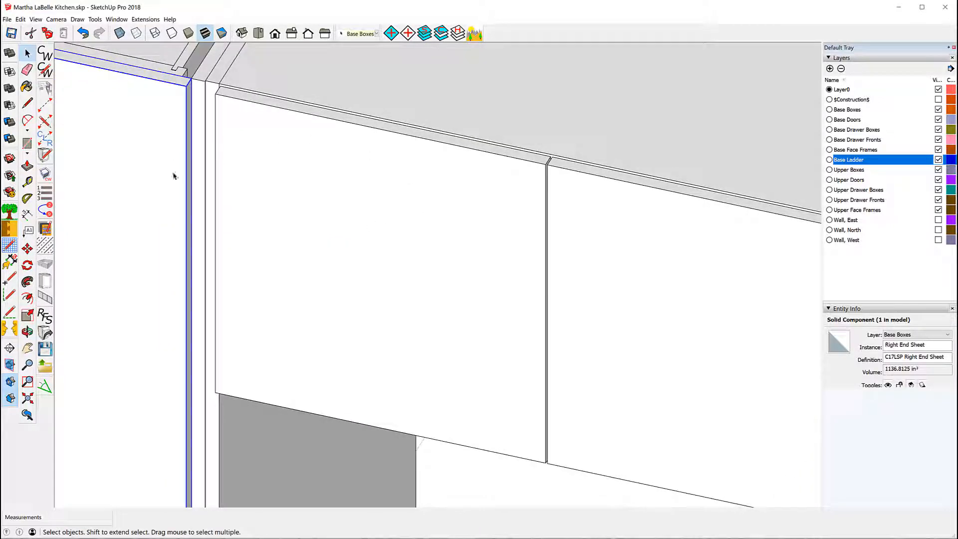
pyautogui.moveTo(334, 179); pyautogui.dragTo(214, 114, button='middle')
pyautogui.scroll(3, 178, 70)
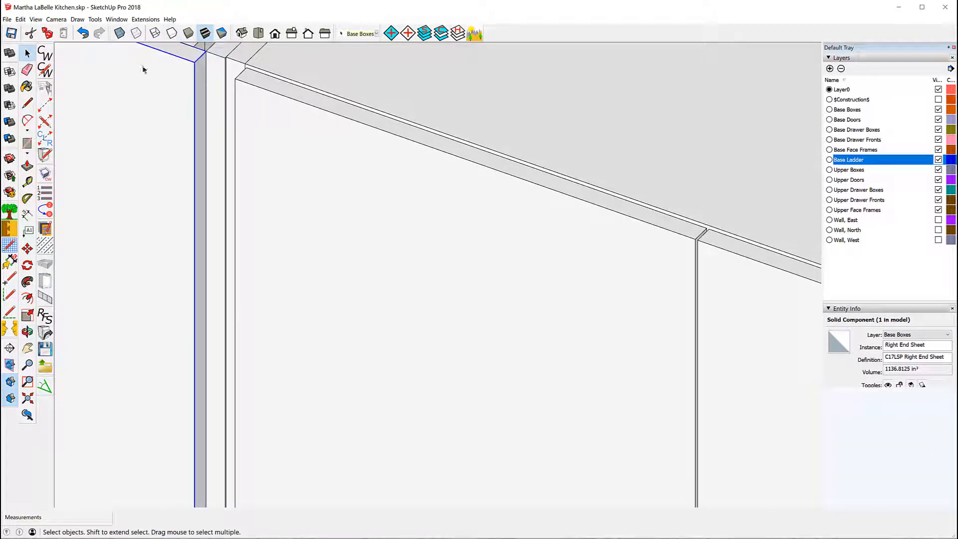
pyautogui.rightClick(137, 101)
pyautogui.click(168, 147)
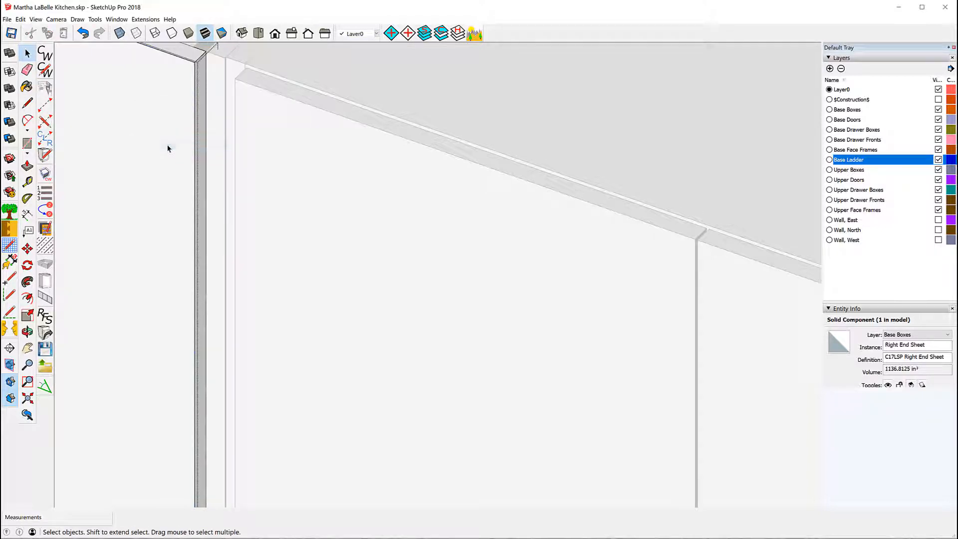
# Step: Push/Pull the end sheet's narrow vertical face out 1 1/2" to the adjoining upper door's corner, and finish editing
pyautogui.click(27, 166)
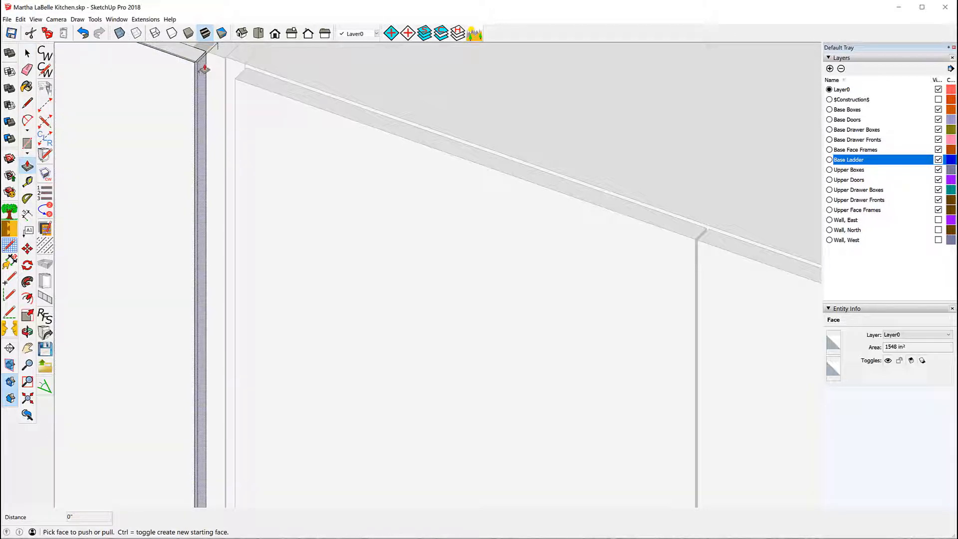
pyautogui.click(204, 69)
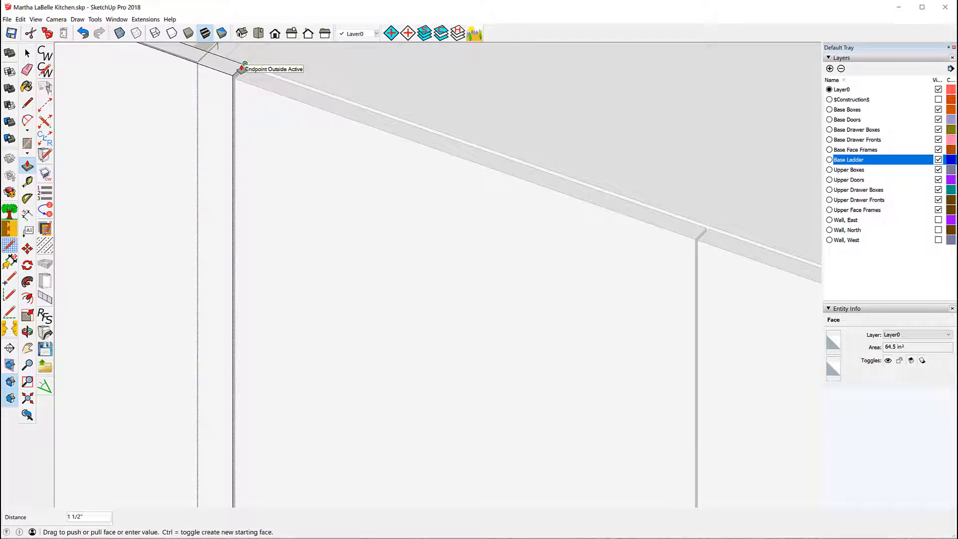
pyautogui.click(242, 68)
pyautogui.scroll(-4, 355, 141)
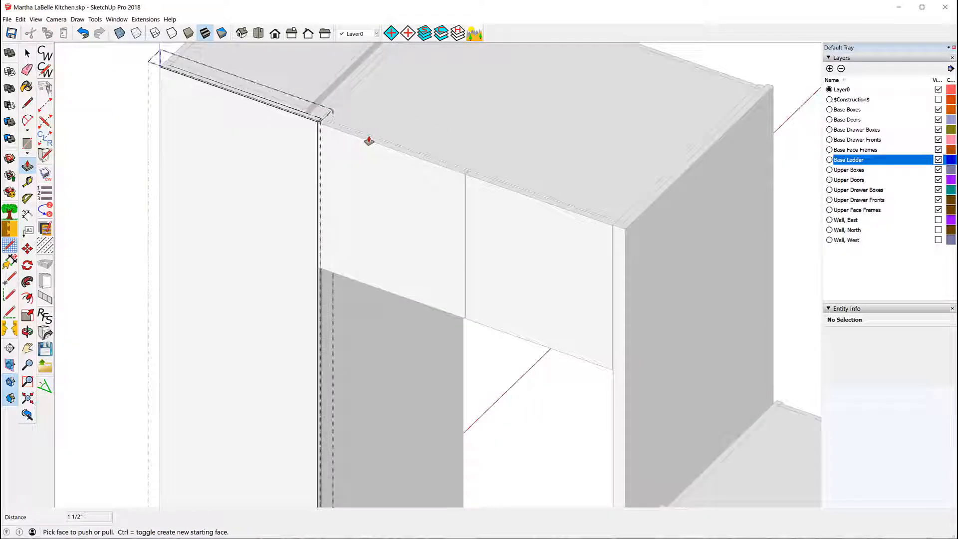
pyautogui.scroll(-2, 369, 142)
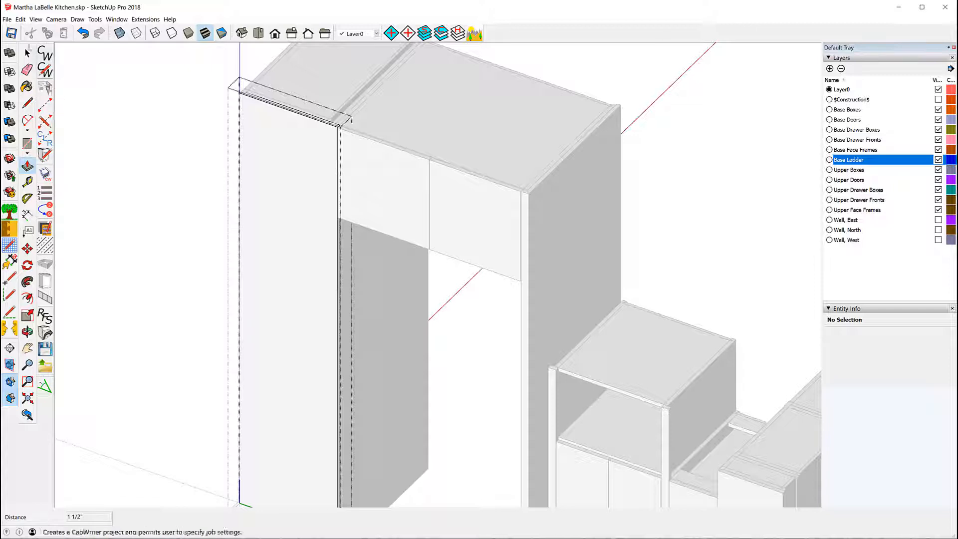
pyautogui.click(27, 54)
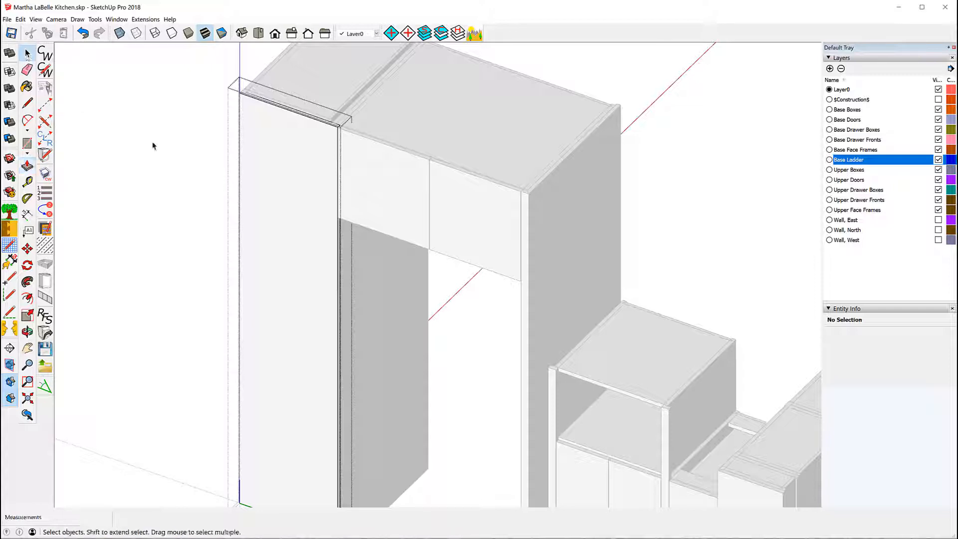
# Step: Measure the gap between the pantry's end sheet and the adjoining upper cabinet door with the Tape Measure
pyautogui.scroll(4, 360, 132)
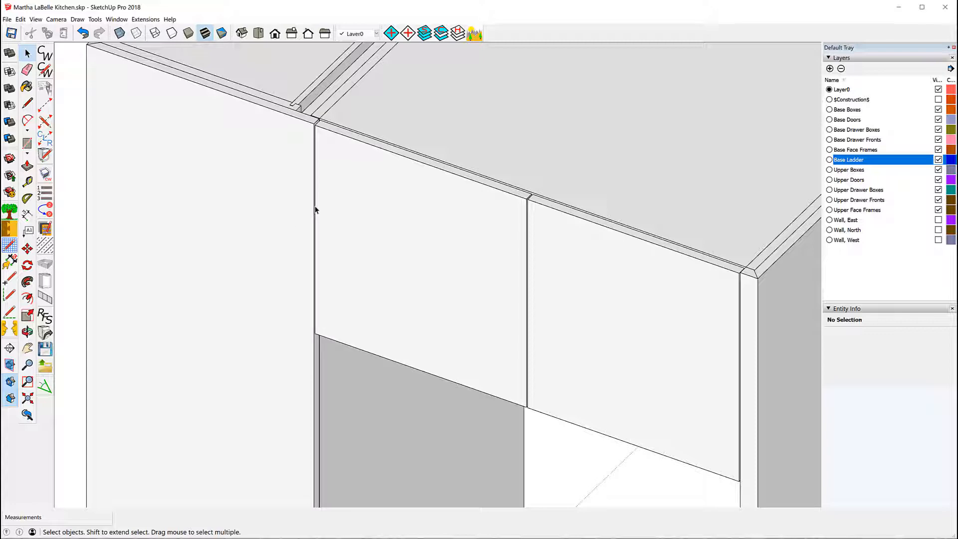
pyautogui.moveTo(332, 208); pyautogui.dragTo(436, 73, button='middle')
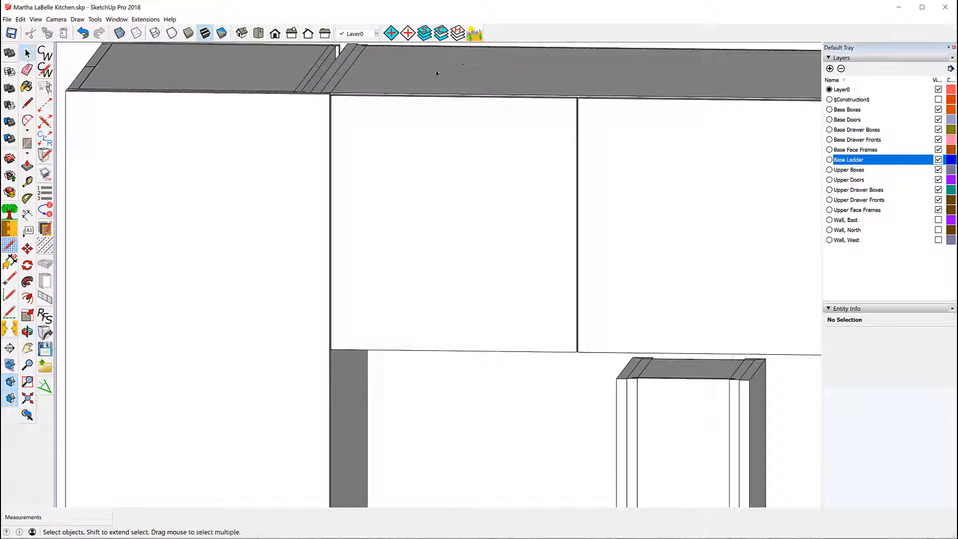
pyautogui.click(27, 182)
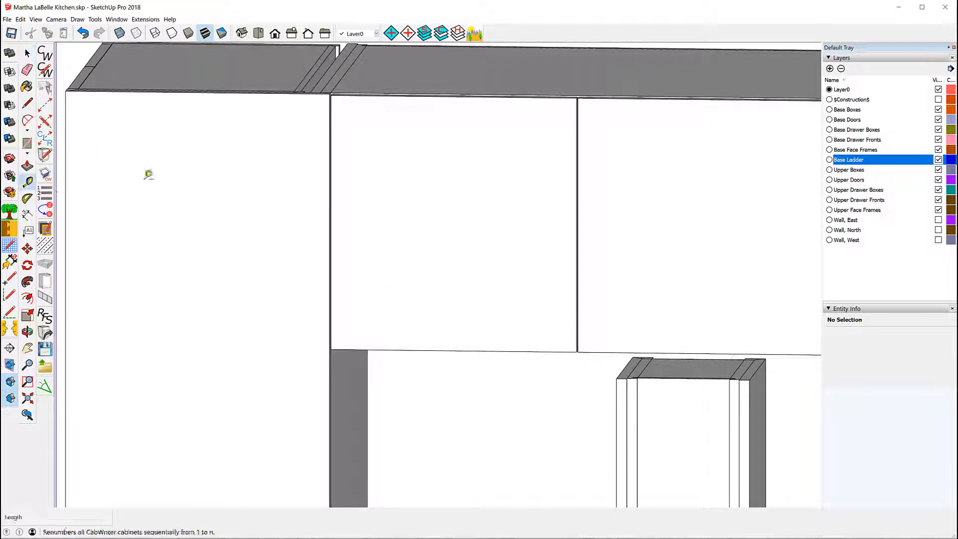
pyautogui.scroll(6, 330, 229)
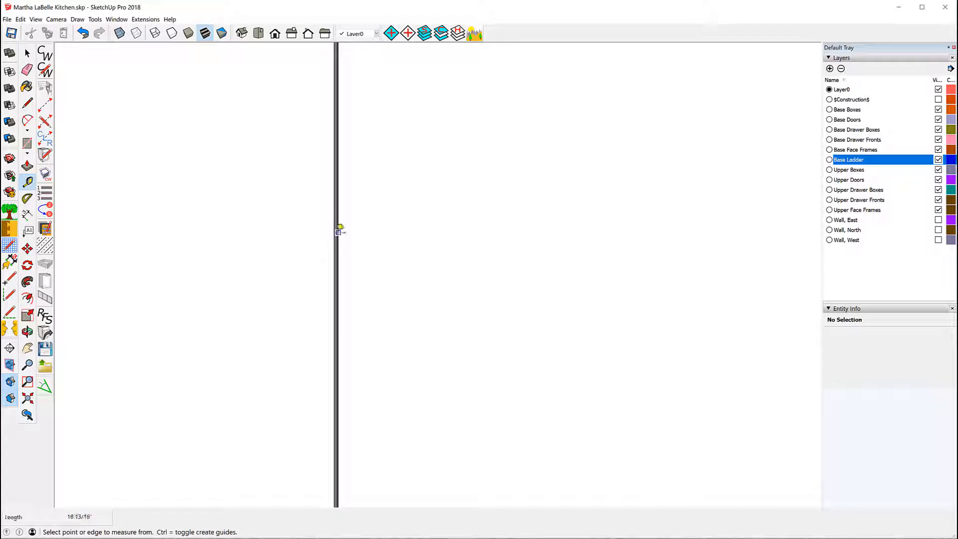
pyautogui.click(337, 231)
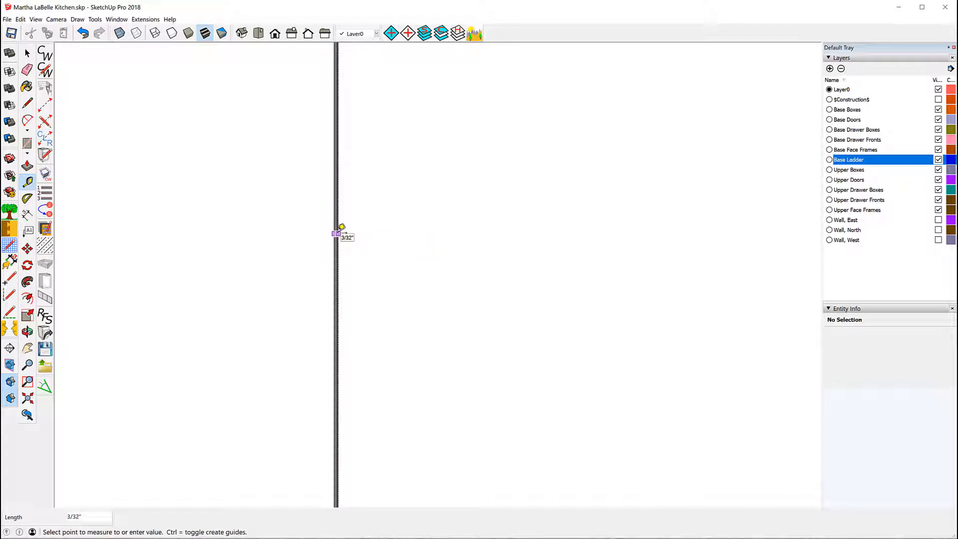
pyautogui.click(339, 233)
pyautogui.scroll(-10, 372, 195)
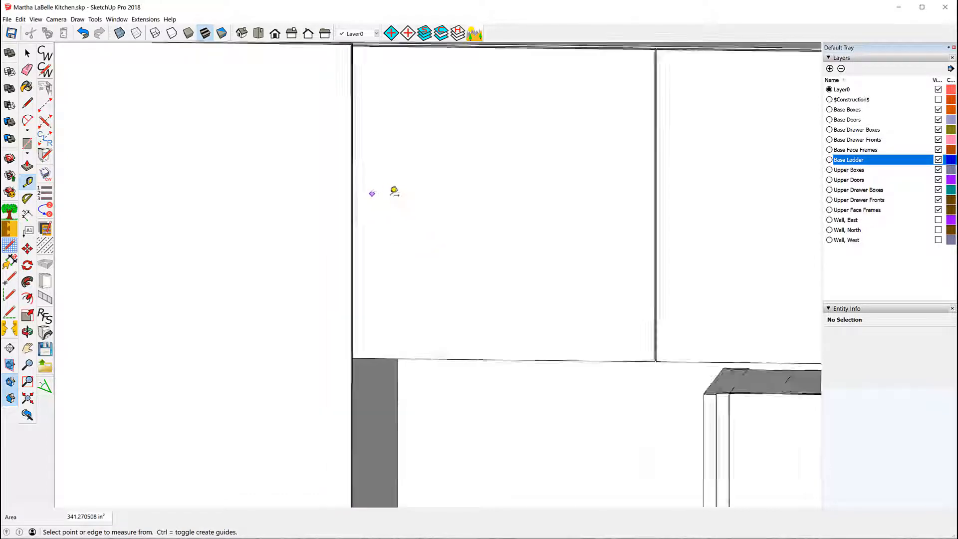
# Step: Open the right end sheet component above the toe kick of the C17 base cabinet for editing
pyautogui.scroll(-5, 389, 167)
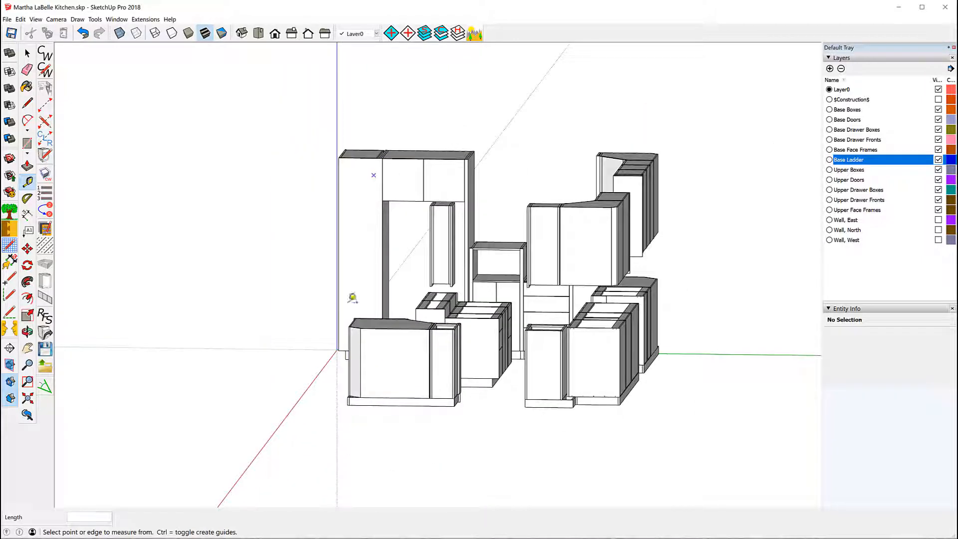
pyautogui.moveTo(299, 349); pyautogui.dragTo(283, 382, button='middle')
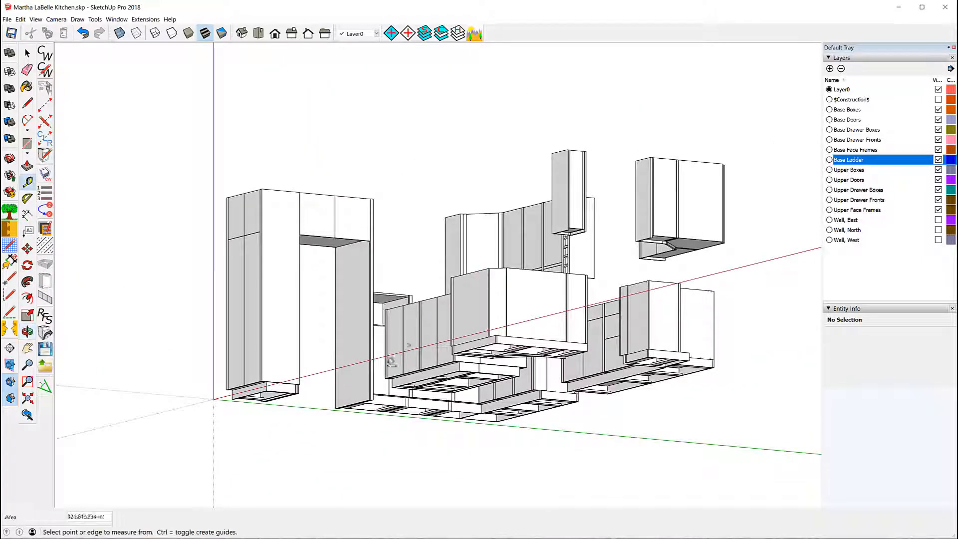
pyautogui.scroll(6, 283, 382)
pyautogui.scroll(5, 283, 382)
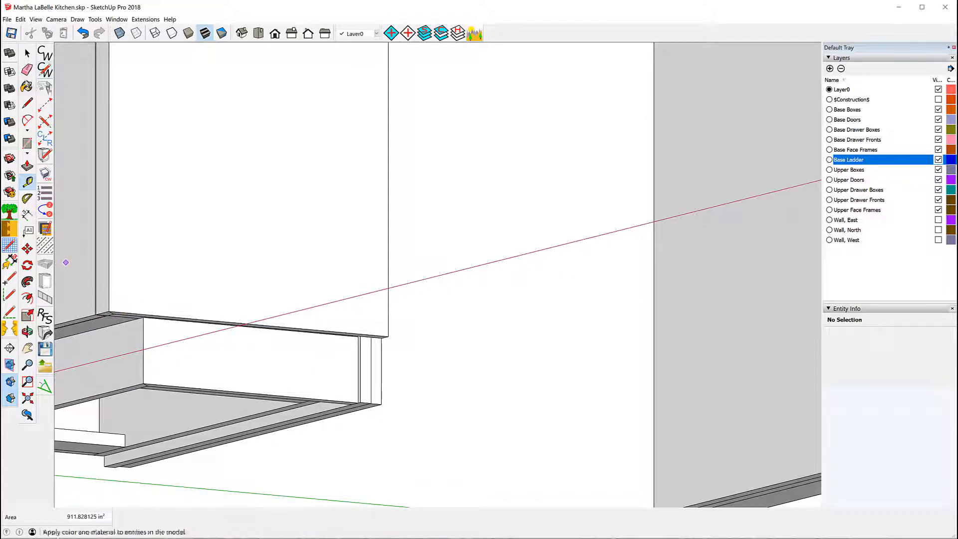
pyautogui.click(28, 52)
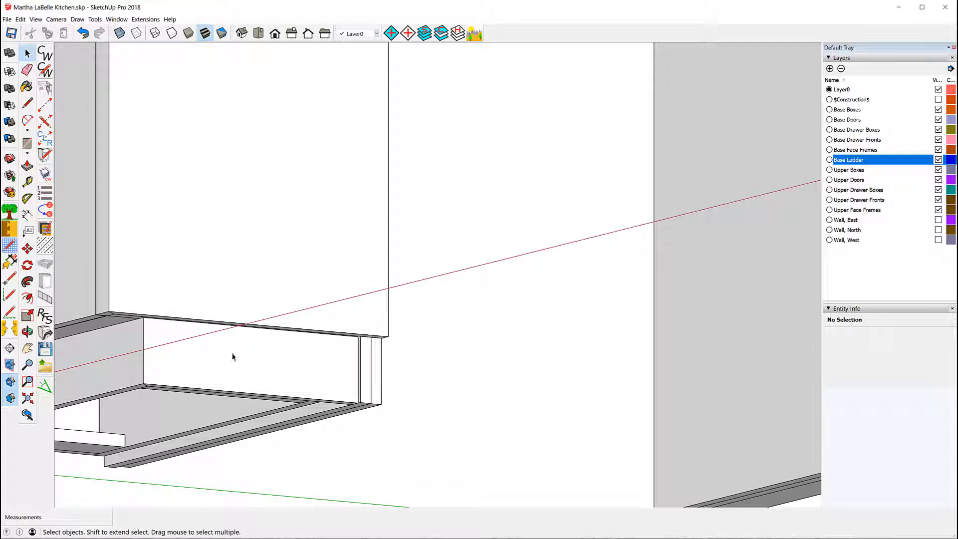
pyautogui.click(185, 282)
pyautogui.rightClick(186, 283)
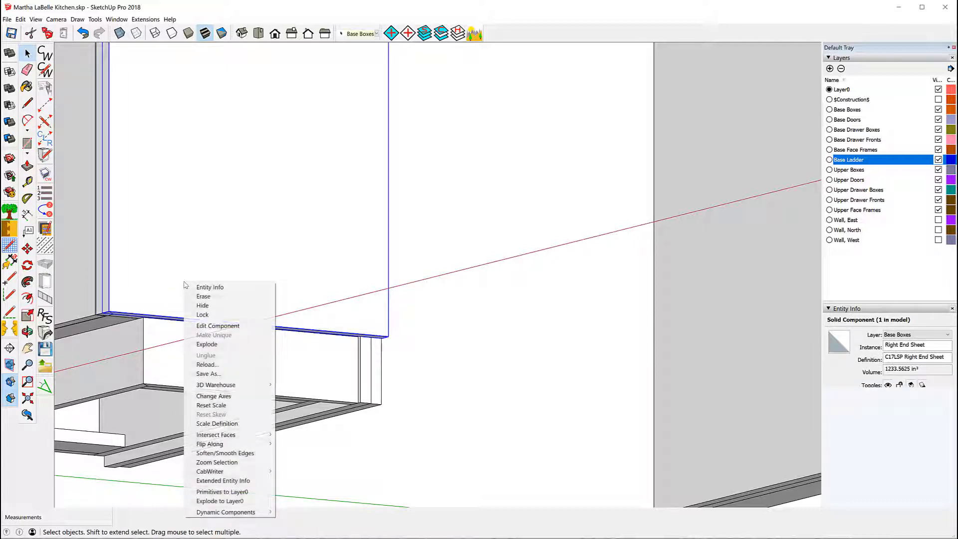
pyautogui.click(202, 326)
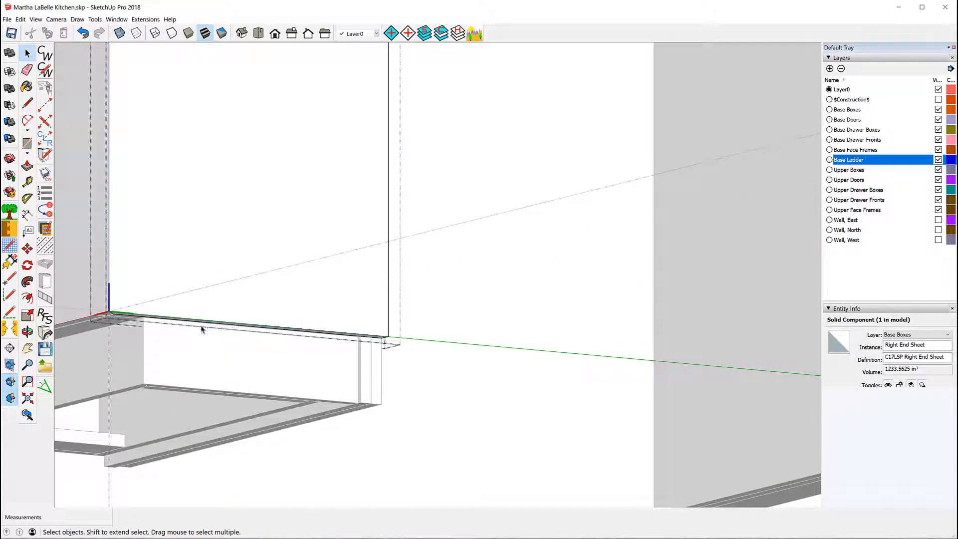
# Step: Push/Pull the end sheet's bottom face down 4" past the toe kick, and finish editing the component
pyautogui.moveTo(248, 358); pyautogui.dragTo(269, 245, button='middle')
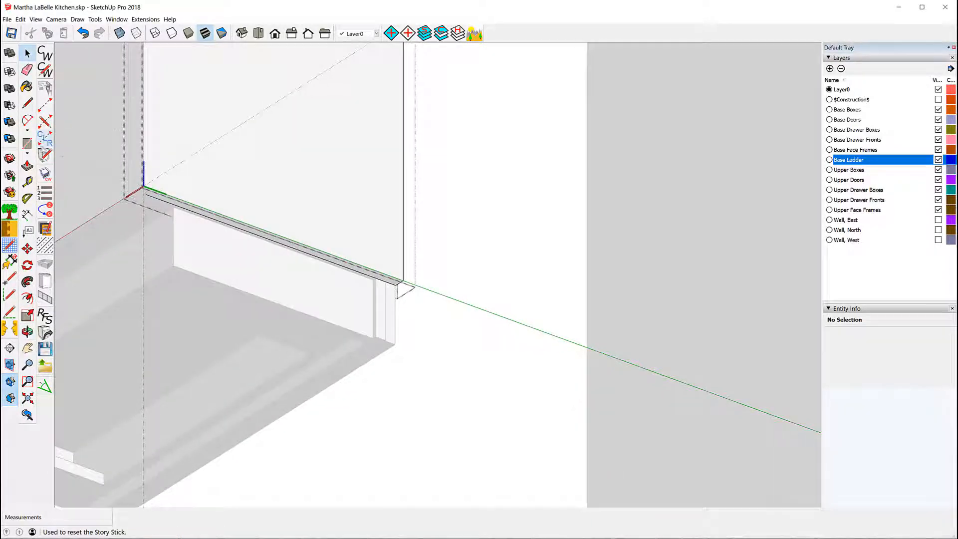
pyautogui.click(26, 166)
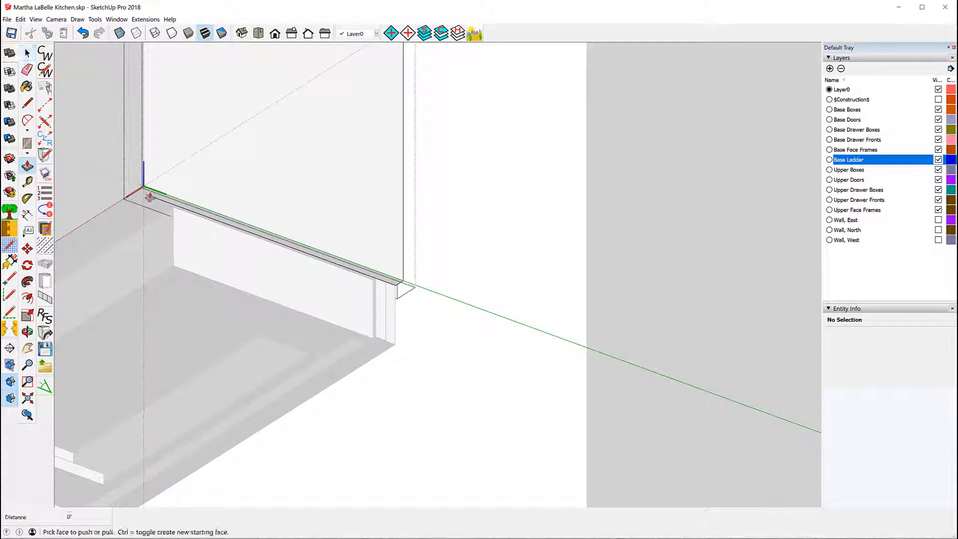
pyautogui.moveTo(154, 196); pyautogui.dragTo(143, 284)
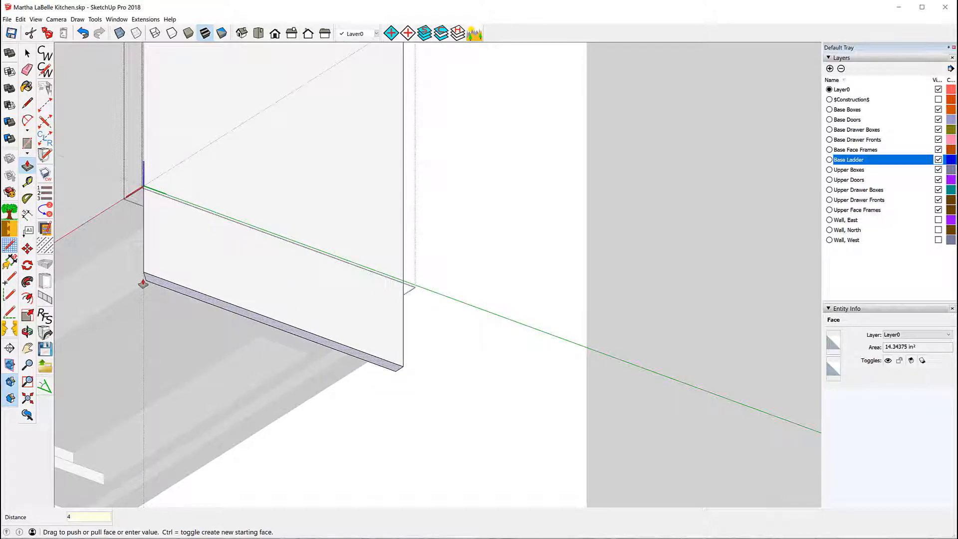
pyautogui.press('Return')
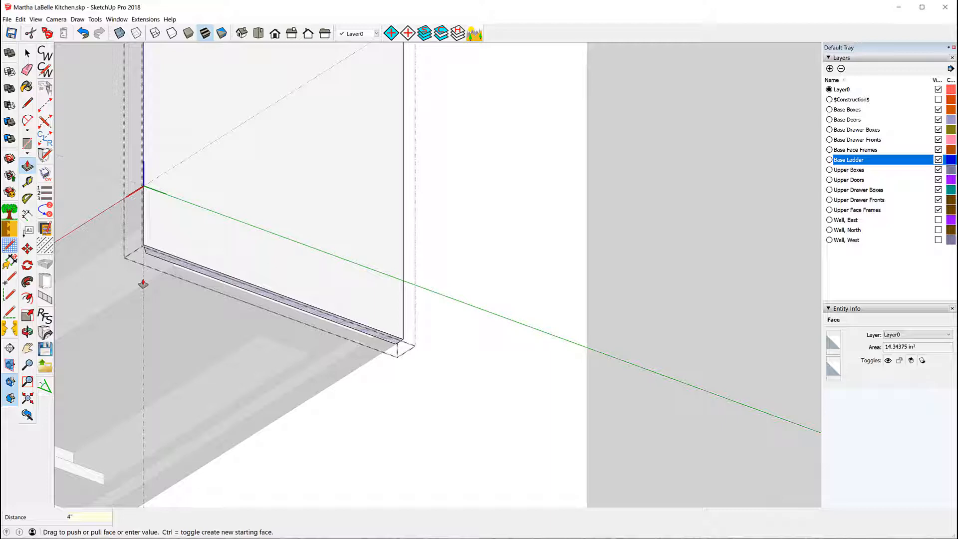
pyautogui.moveTo(271, 338); pyautogui.dragTo(400, 460, button='middle')
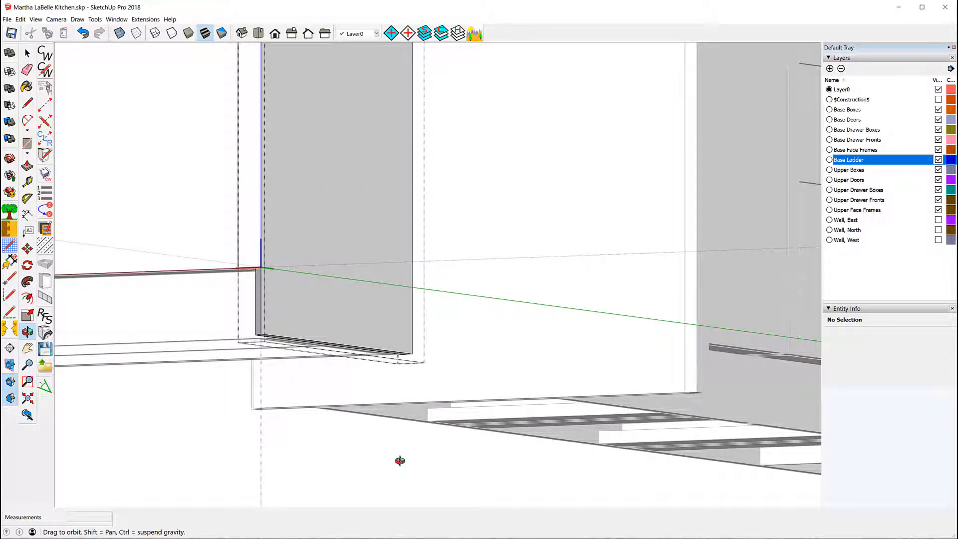
pyautogui.click(325, 221)
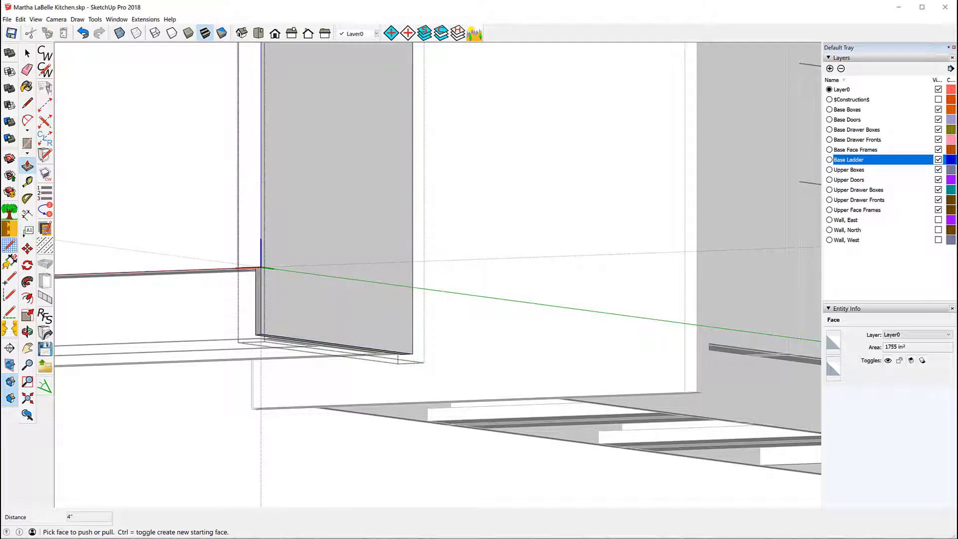
pyautogui.click(28, 53)
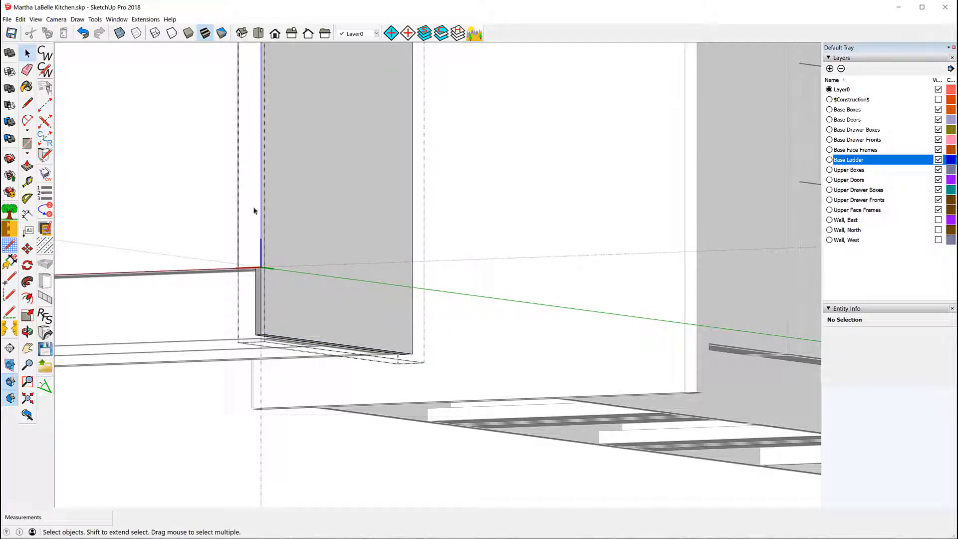
pyautogui.click(245, 458)
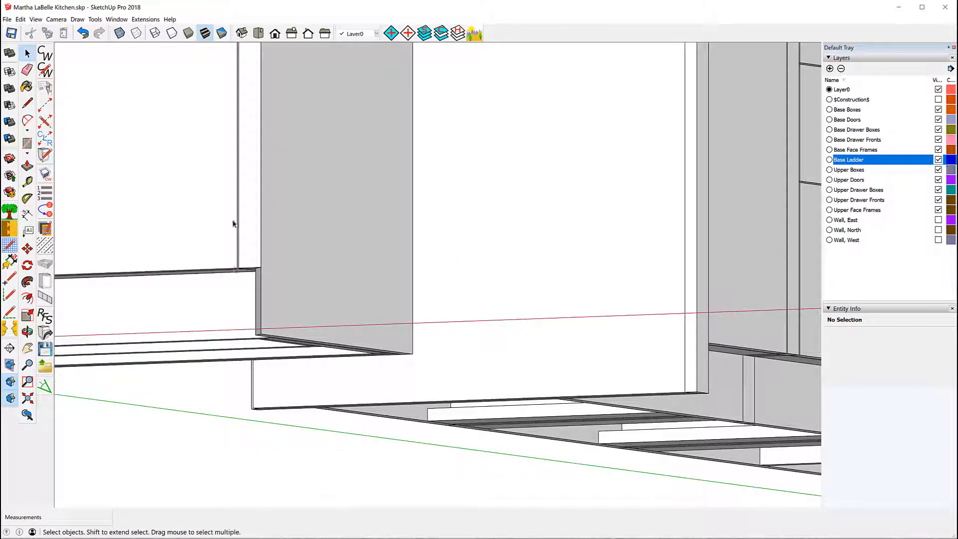
# Step: Unlock the same base cabinet's right end sheet stile on the front corner and open the component for editing
pyautogui.rightClick(247, 229)
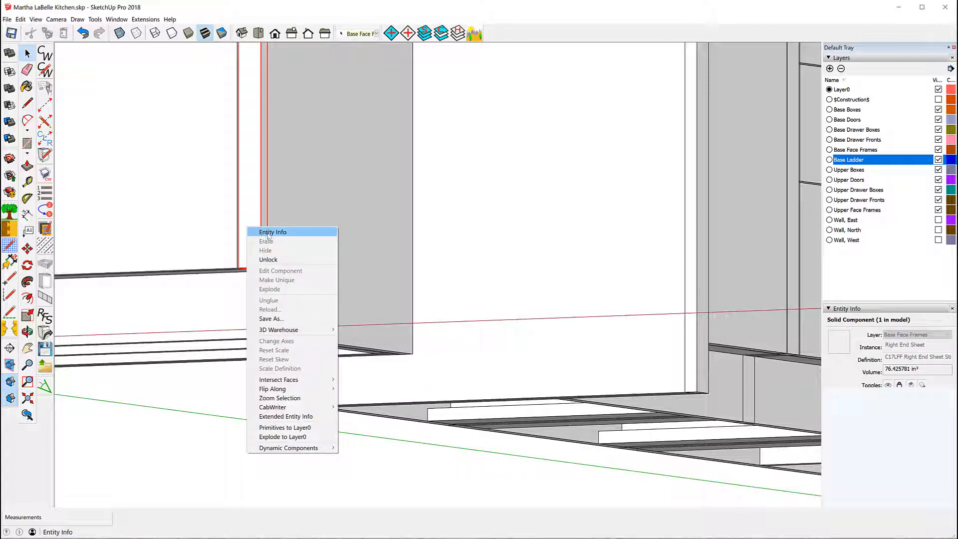
pyautogui.click(265, 260)
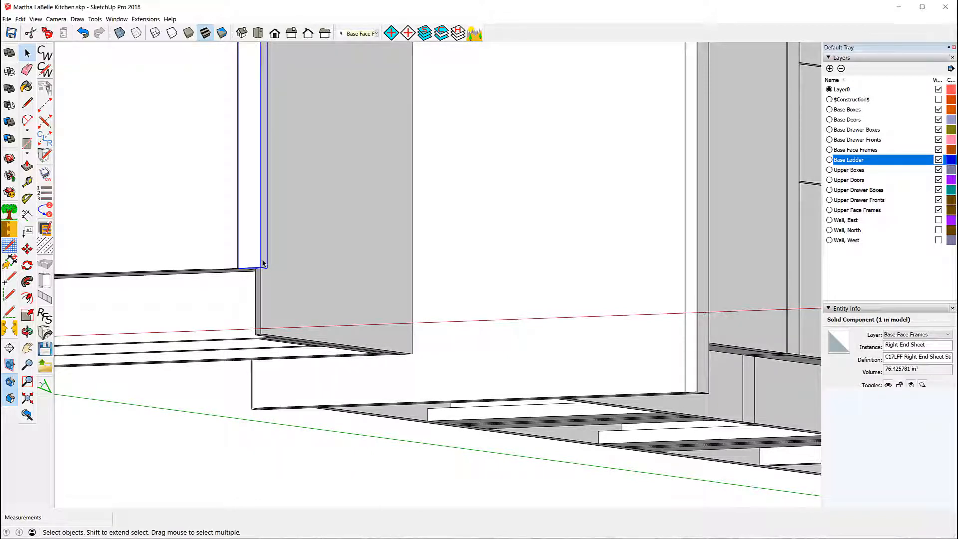
pyautogui.rightClick(260, 261)
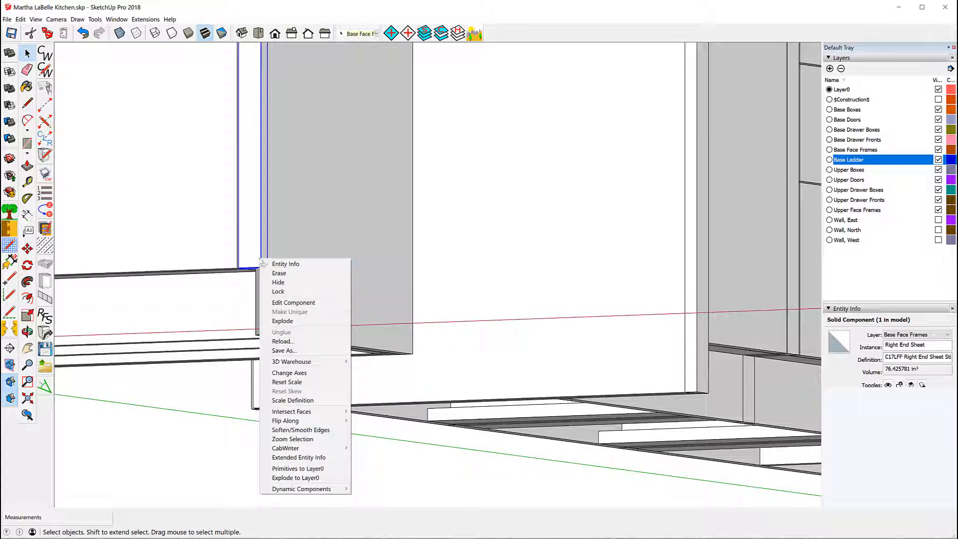
pyautogui.click(283, 302)
# Step: Push/Pull the stile's bottom face down 4" to the end sheet's lower corner, and finish editing the component
pyautogui.moveTo(231, 381); pyautogui.dragTo(317, 295, button='middle')
pyautogui.moveTo(357, 231); pyautogui.dragTo(370, 203, button='middle')
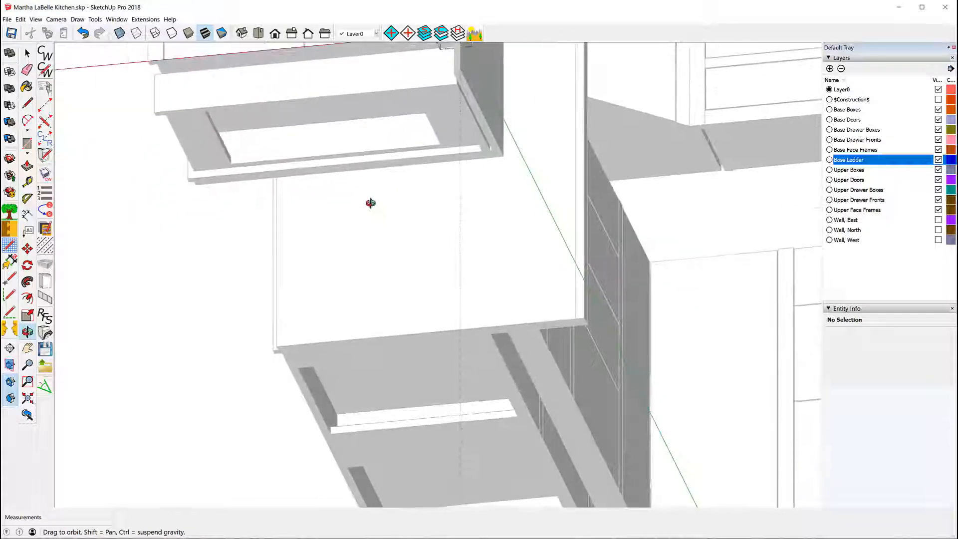
pyautogui.scroll(-3, 166, 330)
pyautogui.scroll(6, 319, 140)
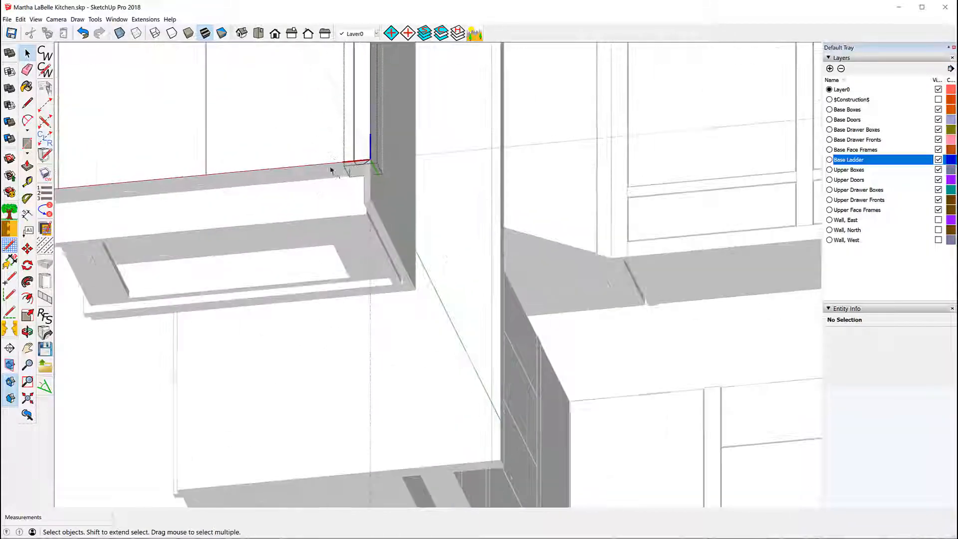
pyautogui.scroll(2, 358, 170)
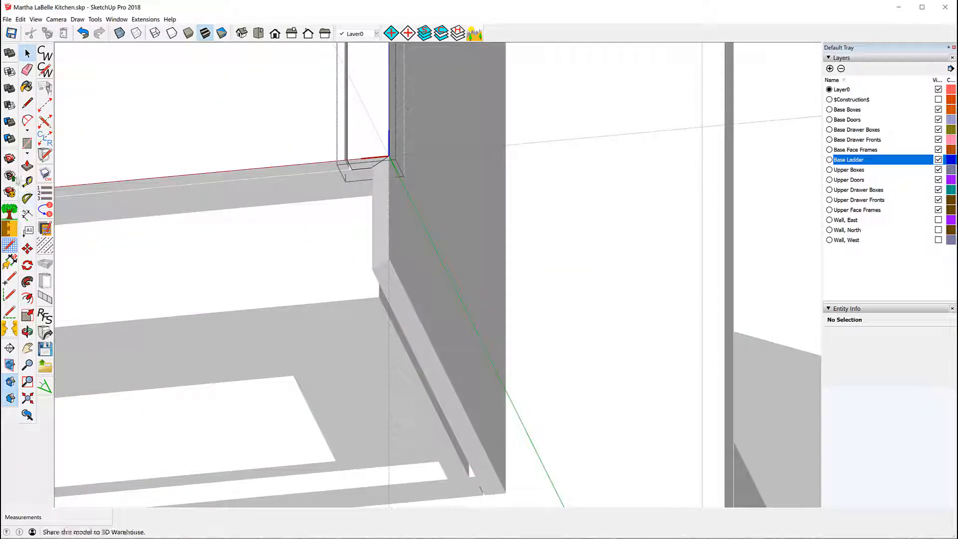
pyautogui.click(26, 169)
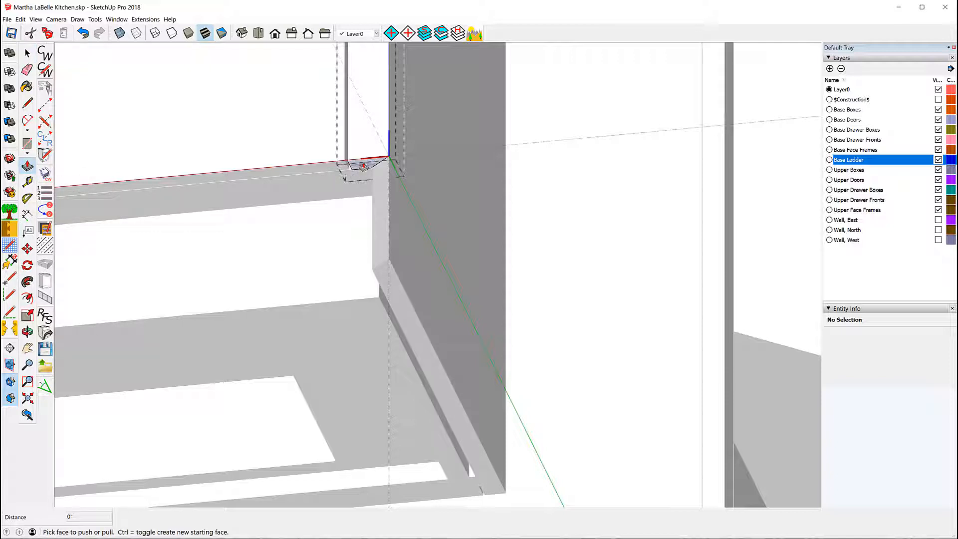
pyautogui.click(363, 164)
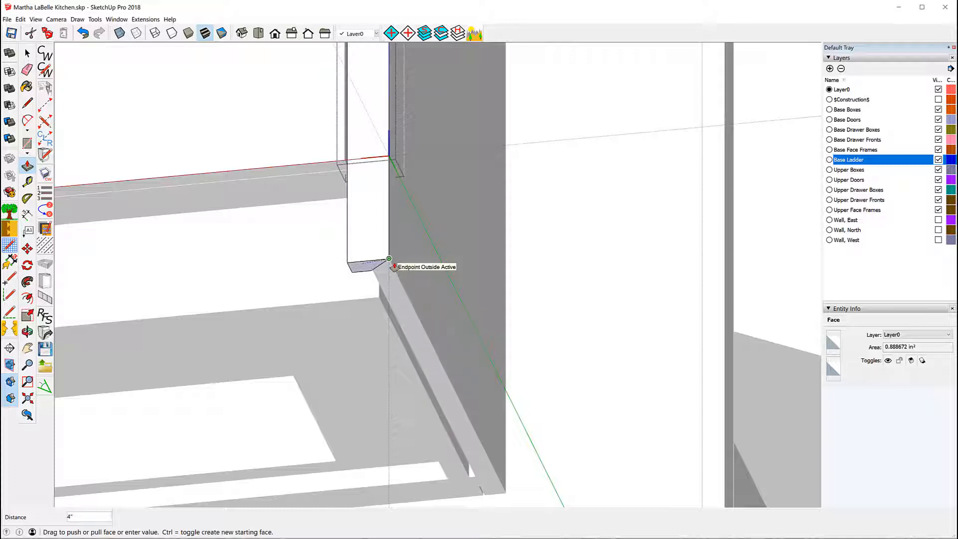
pyautogui.click(390, 259)
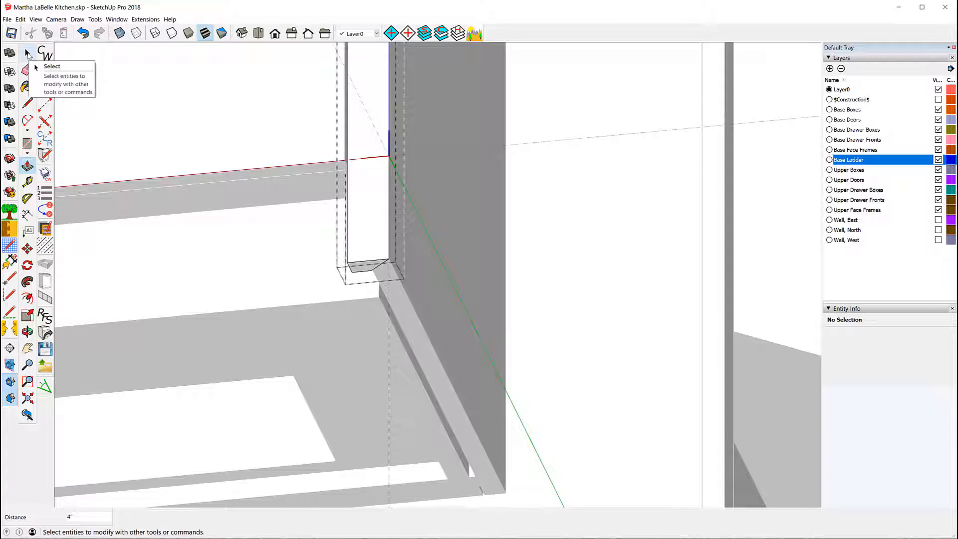
pyautogui.click(27, 53)
pyautogui.click(208, 269)
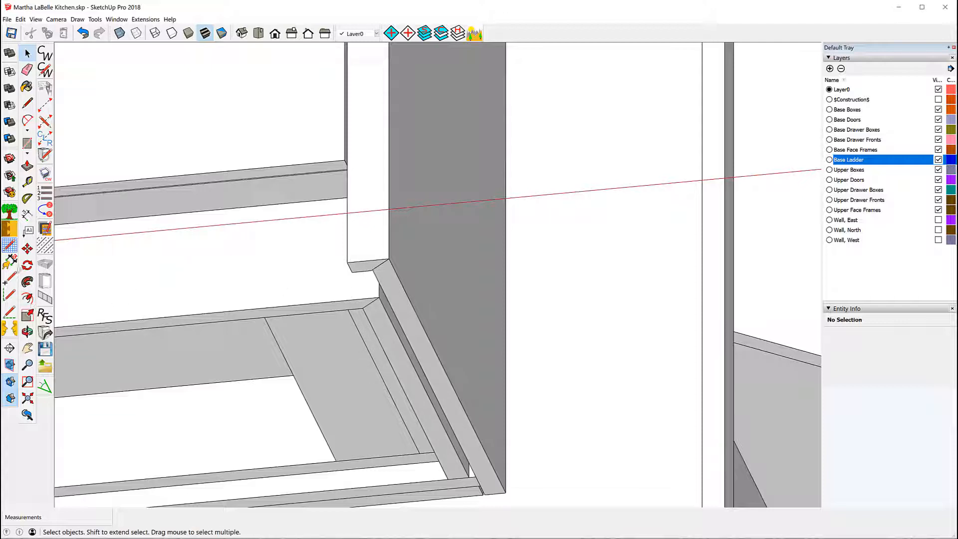
# Step: Examine the base cabinet's underside, checking how the extended end sheet and stile meet the toe kick and base ladder
pyautogui.click(27, 331)
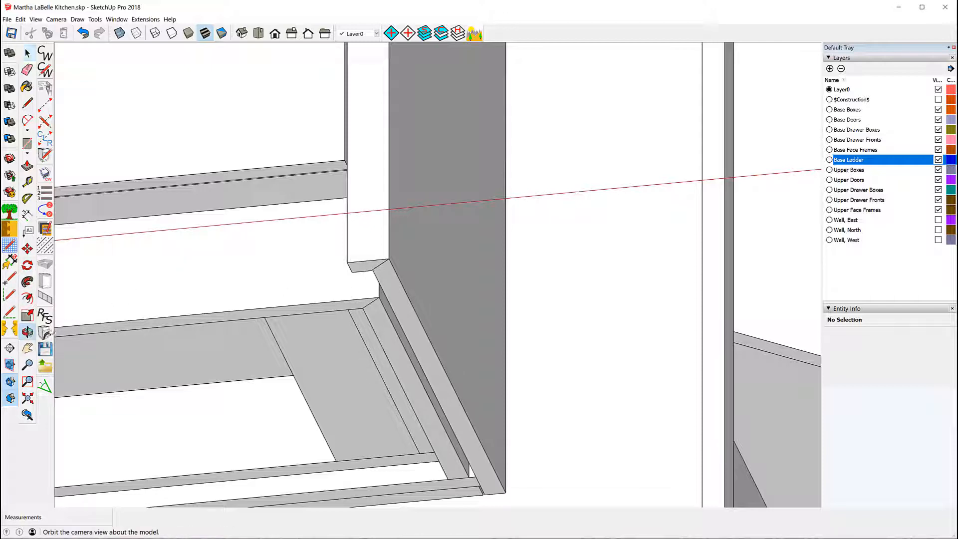
pyautogui.moveTo(239, 304); pyautogui.dragTo(273, 294)
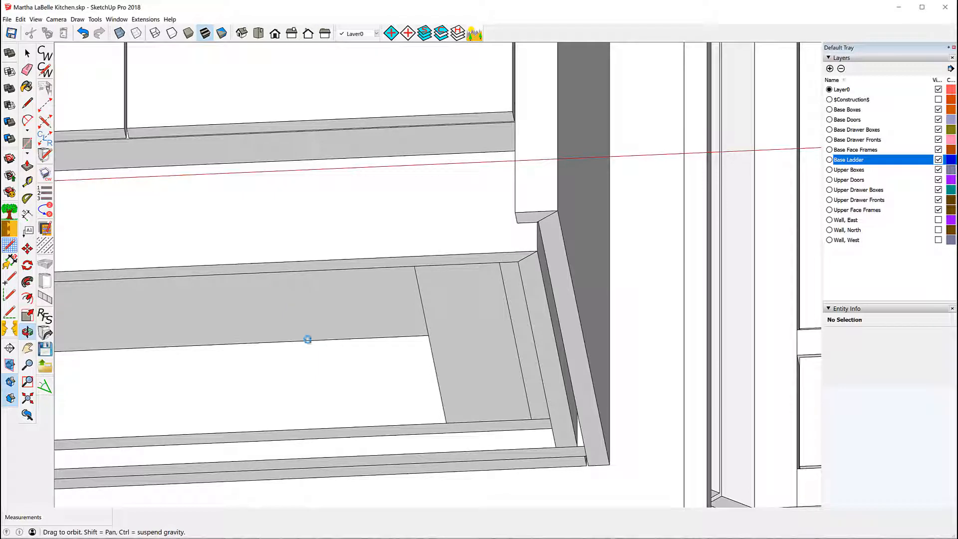
pyautogui.moveTo(306, 349); pyautogui.dragTo(376, 336)
pyautogui.scroll(-4, 331, 239)
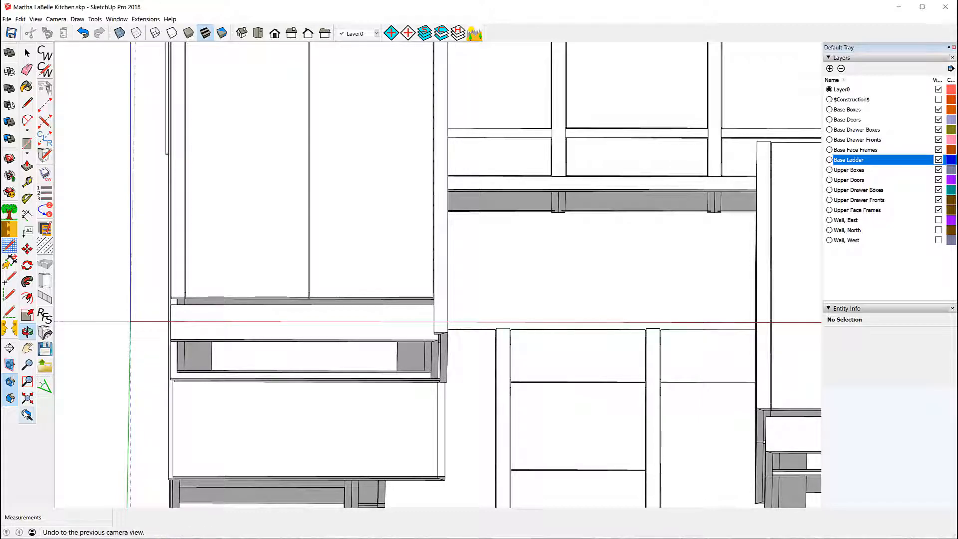
pyautogui.click(27, 414)
pyautogui.moveTo(379, 399); pyautogui.dragTo(472, 344)
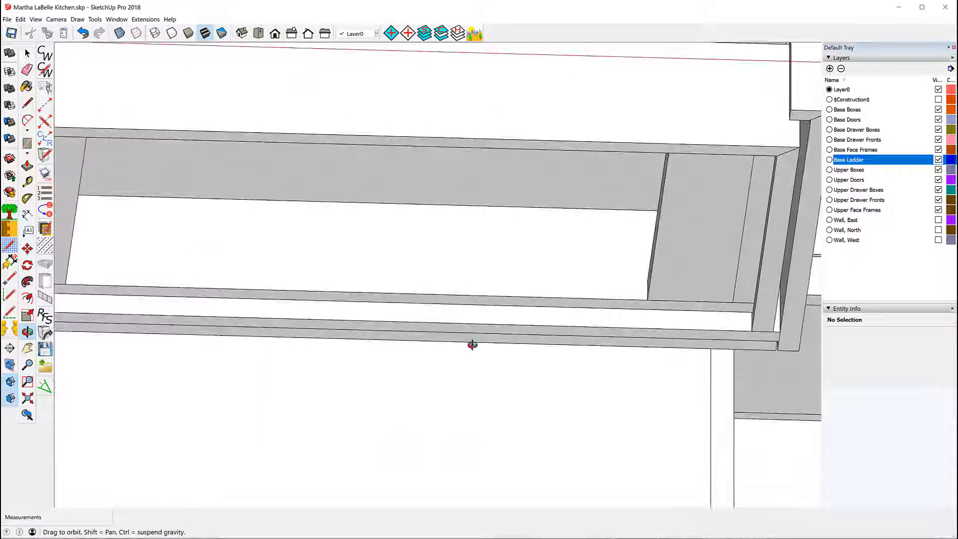
pyautogui.scroll(3, 342, 343)
pyautogui.scroll(-1, 329, 341)
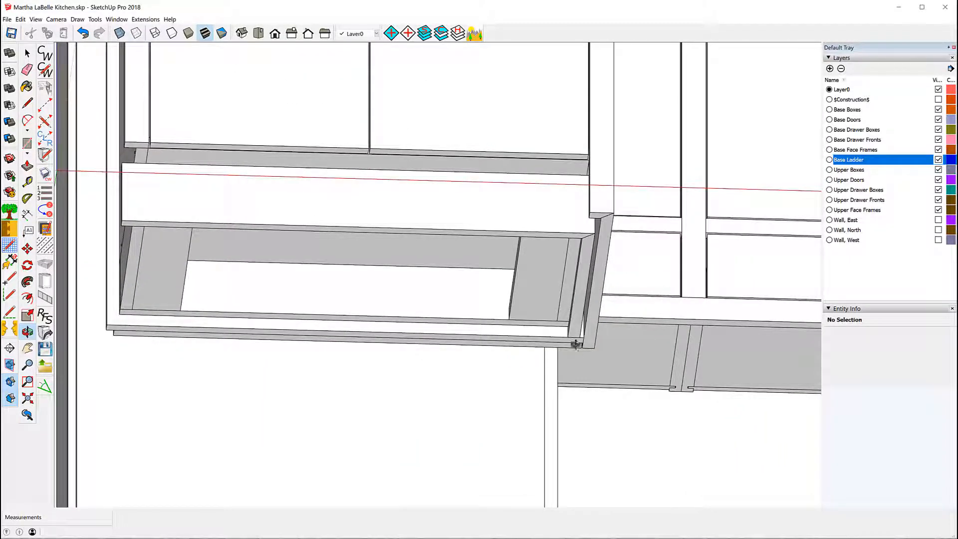
# Step: Review the whole kitchen cabinet layout from below and from several sides, including a close look at the top of the tall pantry cabinets
pyautogui.moveTo(574, 342); pyautogui.dragTo(568, 314)
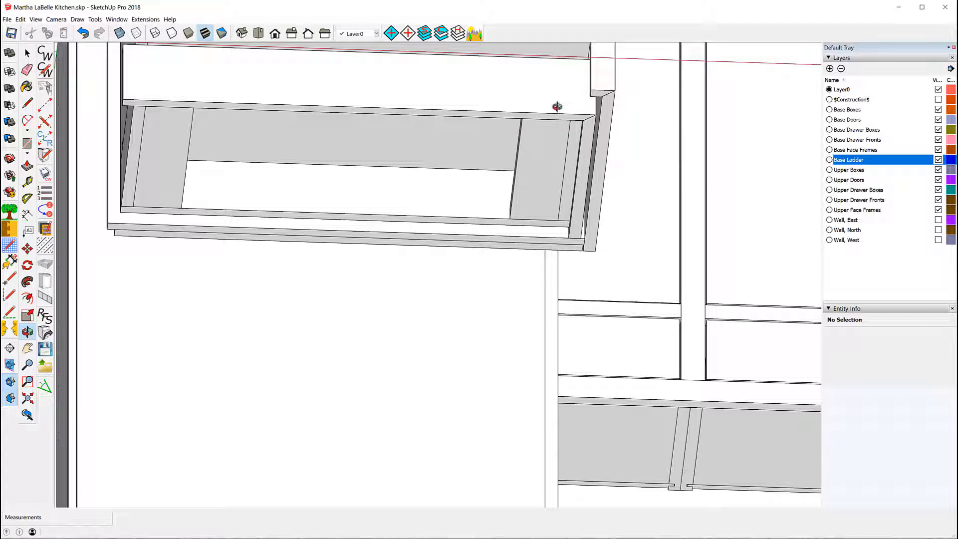
pyautogui.moveTo(572, 93); pyautogui.dragTo(488, 163)
pyautogui.scroll(-3, 488, 161)
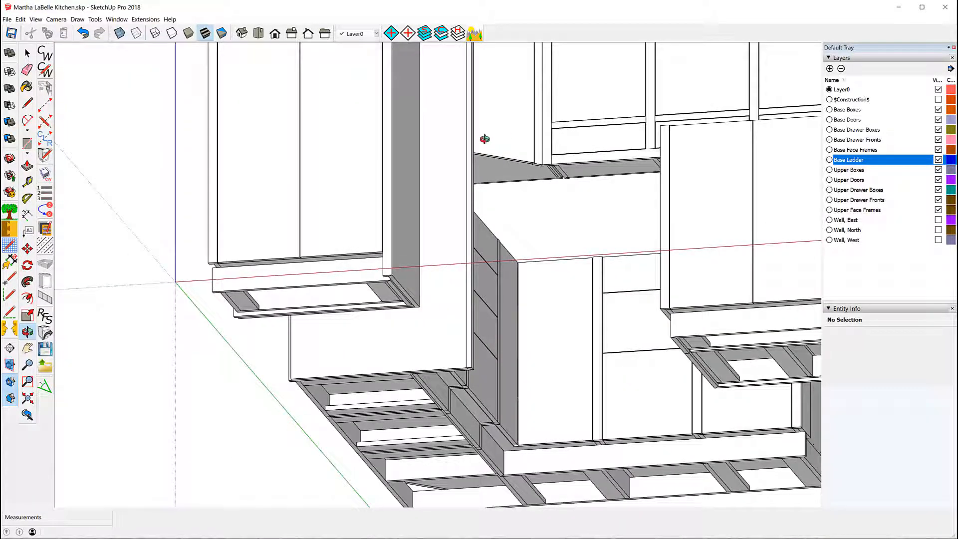
pyautogui.moveTo(485, 139); pyautogui.dragTo(324, 294, button='middle')
pyautogui.scroll(-5, 483, 178)
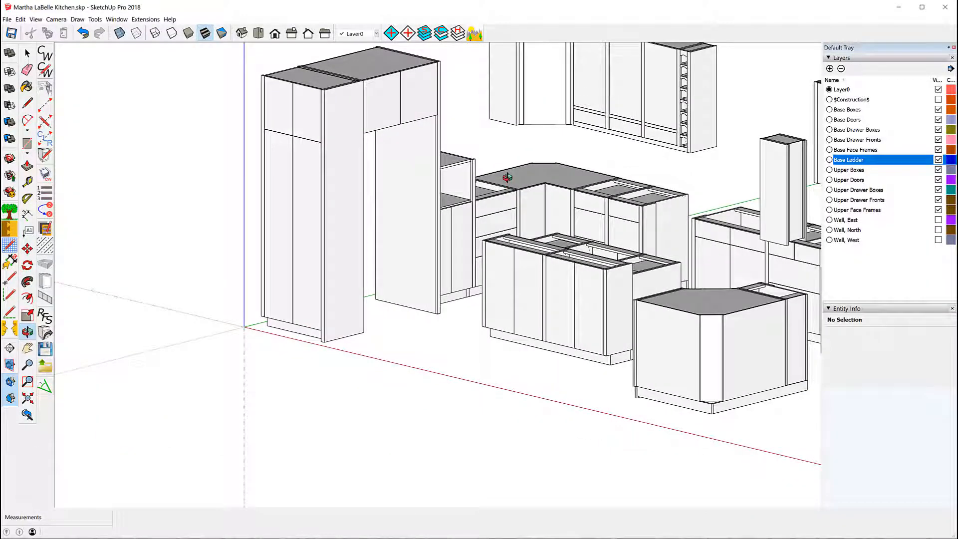
pyautogui.moveTo(379, 190); pyautogui.dragTo(5, 268)
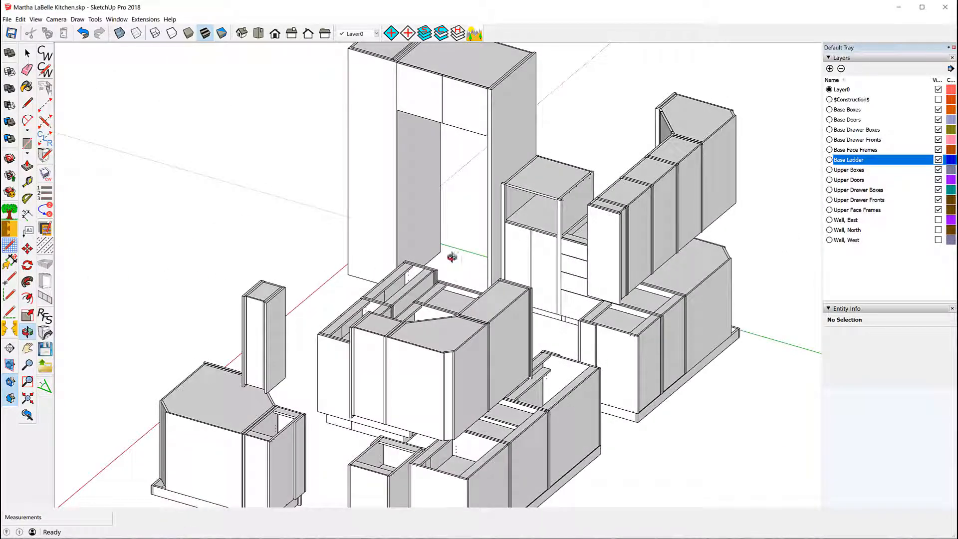
pyautogui.press('space')
pyautogui.moveTo(256, 196); pyautogui.dragTo(550, 165, button='middle')
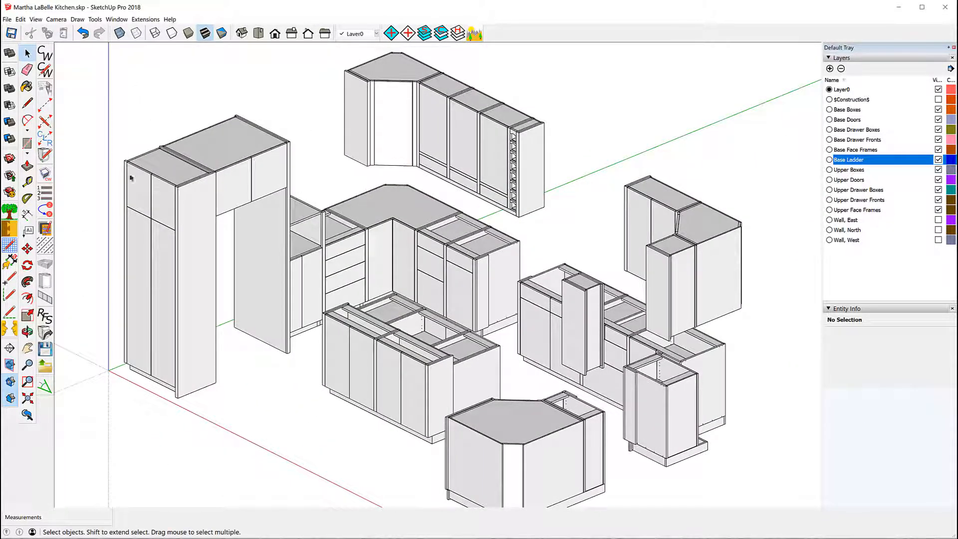
pyautogui.scroll(6, 118, 177)
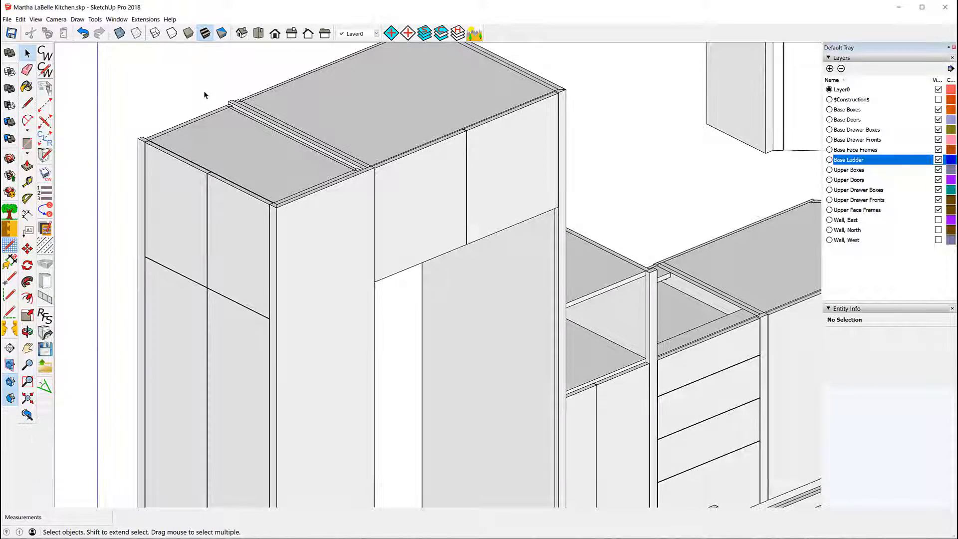
pyautogui.scroll(-3, 205, 93)
pyautogui.scroll(-2, 205, 93)
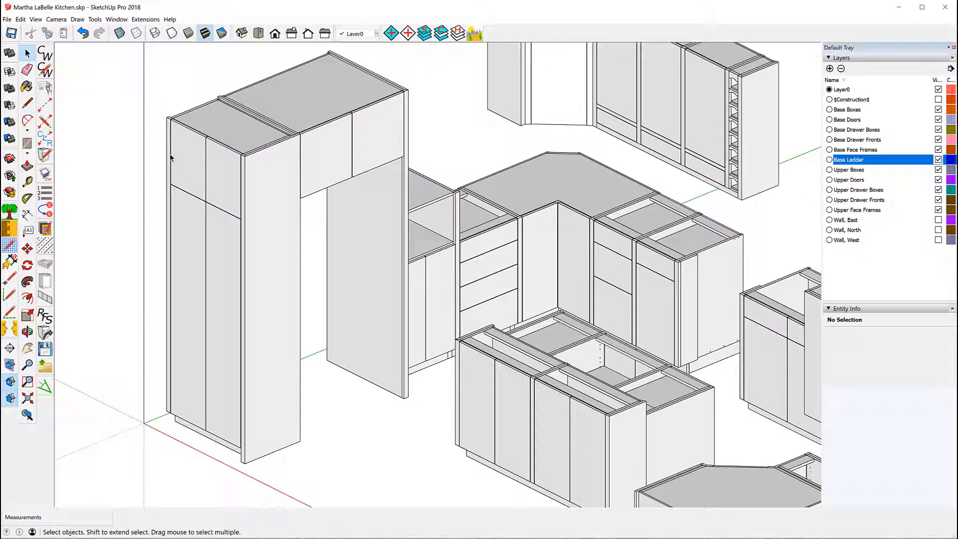
pyautogui.scroll(-4, 145, 152)
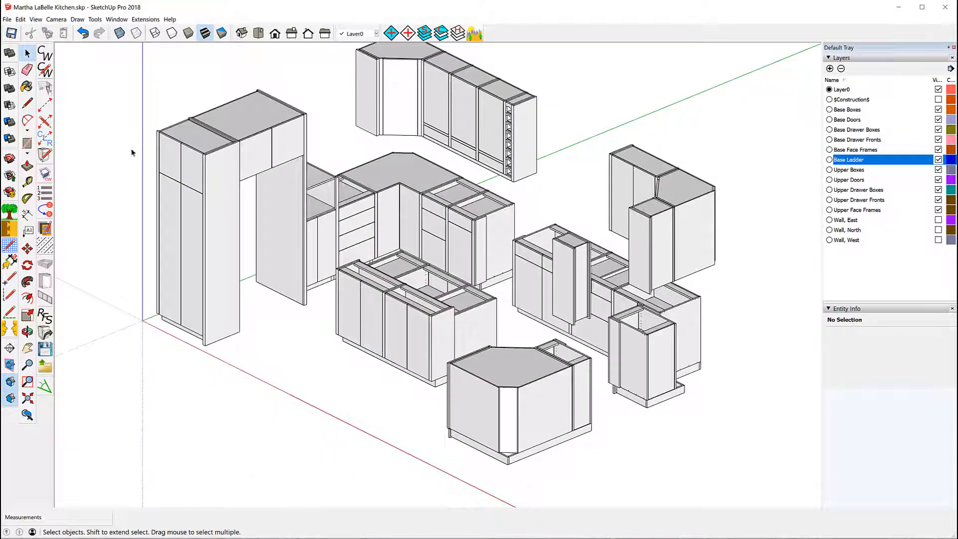